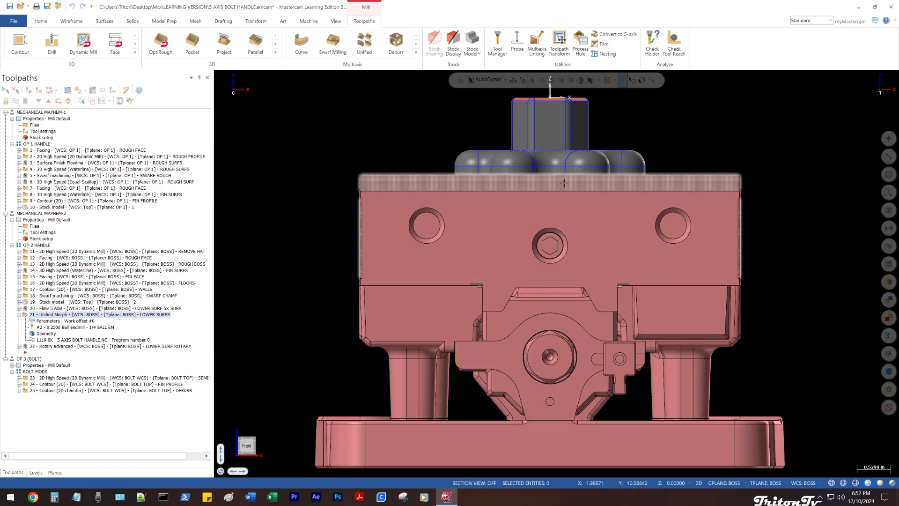
- Start a backplot of the Unified Morph LOWER SURFS operation with the part and vise shown in an angled view
scroll(541, 166, down, 2)
middle_drag(541, 166, 417, 176)
scroll(498, 230, down, 2)
scroll(520, 205, down, 1)
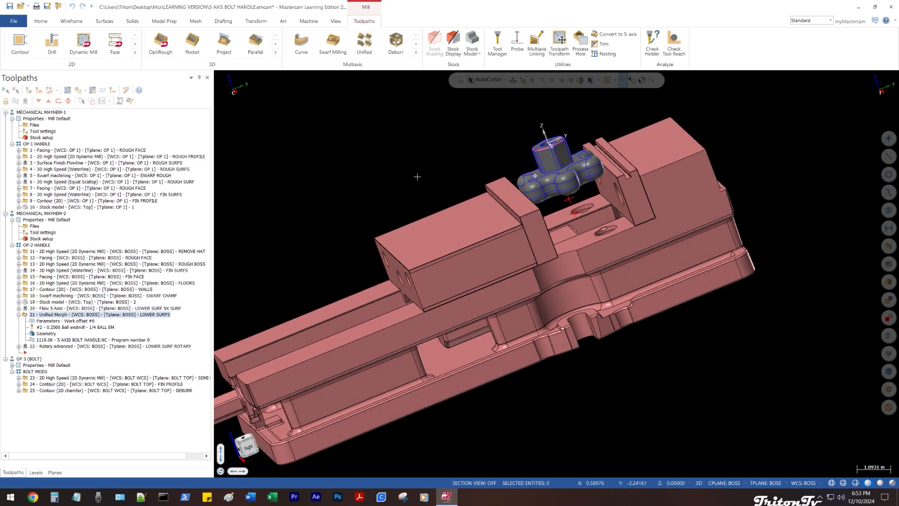
click(79, 314)
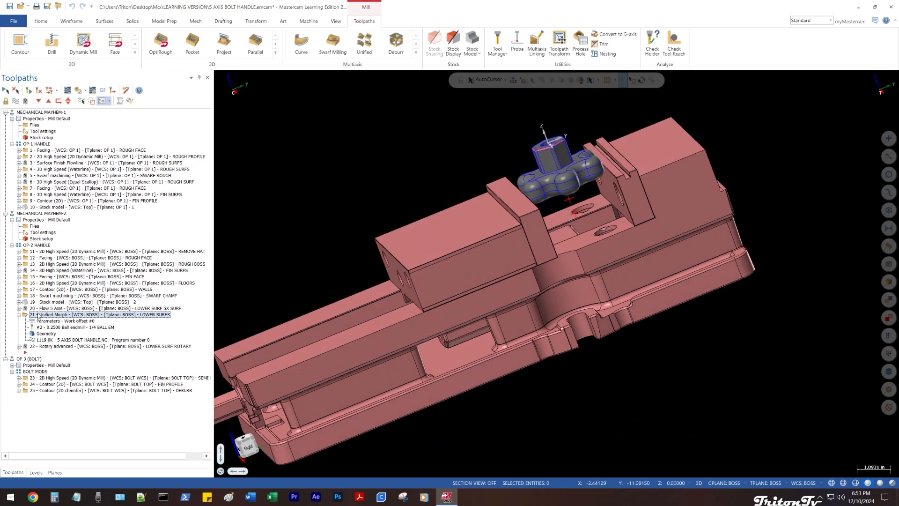
click(67, 90)
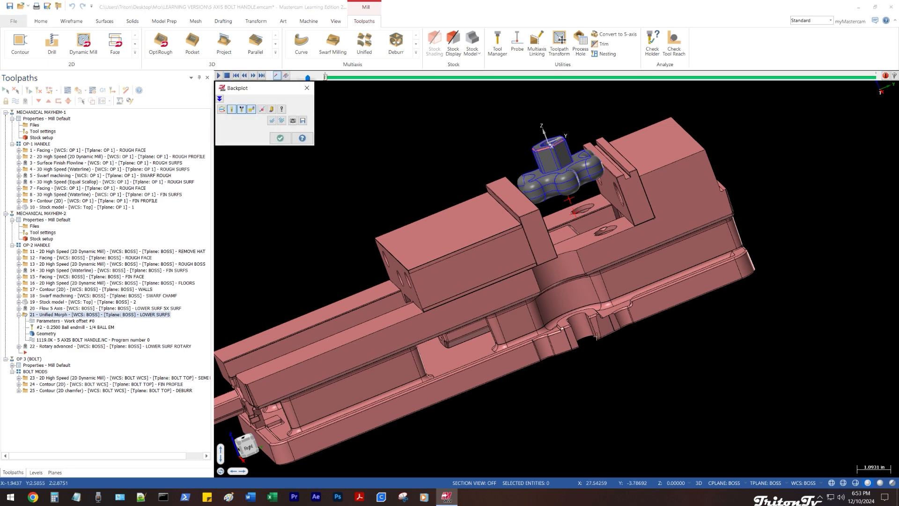
- Step the backplotted tool down toward the handle and examine its approach beside the hex boss
scroll(593, 267, down, 3)
scroll(593, 266, down, 3)
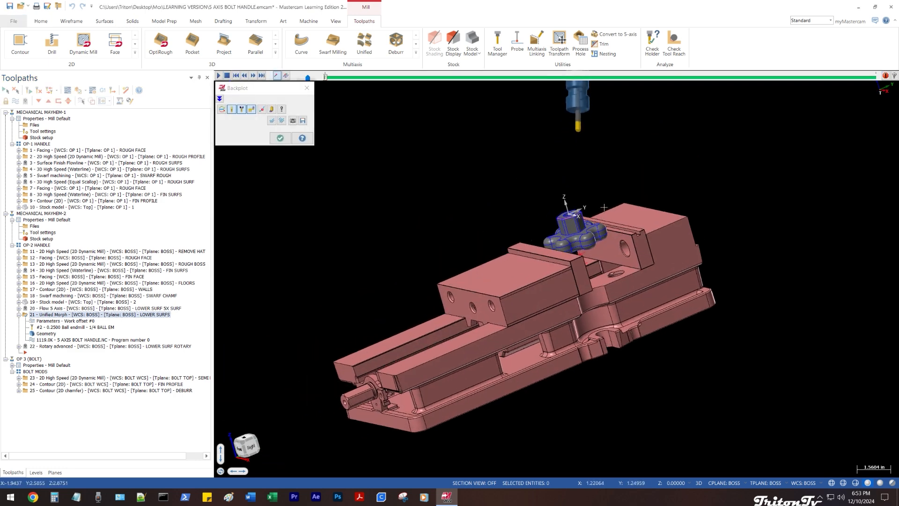
scroll(590, 200, up, 8)
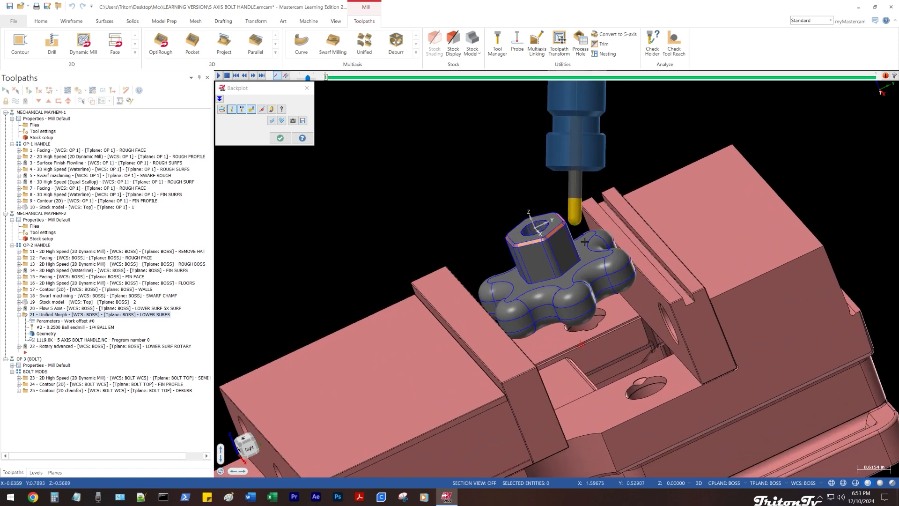
key(s)
scroll(587, 247, up, 2)
mouse_move(587, 241)
middle_down()
mouse_move(591, 260)
mouse_move(593, 245)
middle_up()
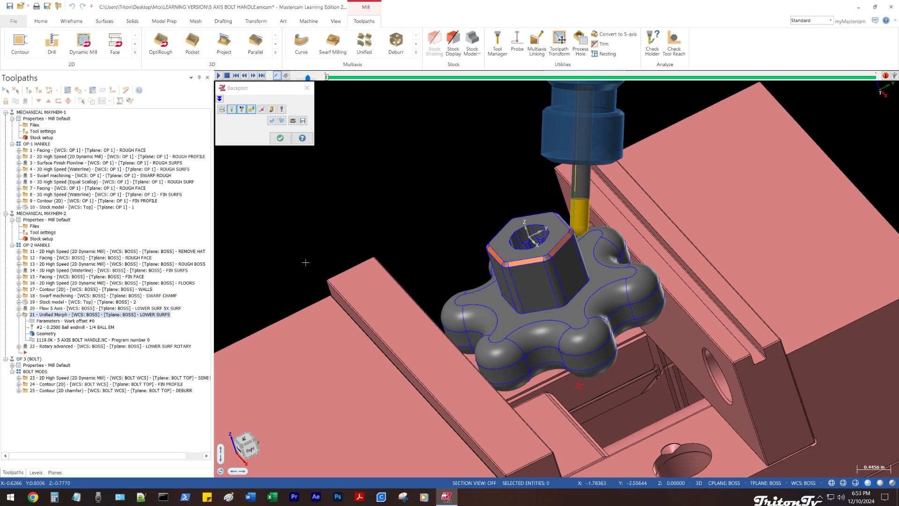
- Run the backplot through the whole toolpath, examine tool and holder clearance to the vise jaws from several angles, and close it
key(r)
middle_drag(496, 295, 557, 276)
scroll(567, 270, down, 2)
scroll(567, 270, down, 3)
scroll(589, 262, up, 2)
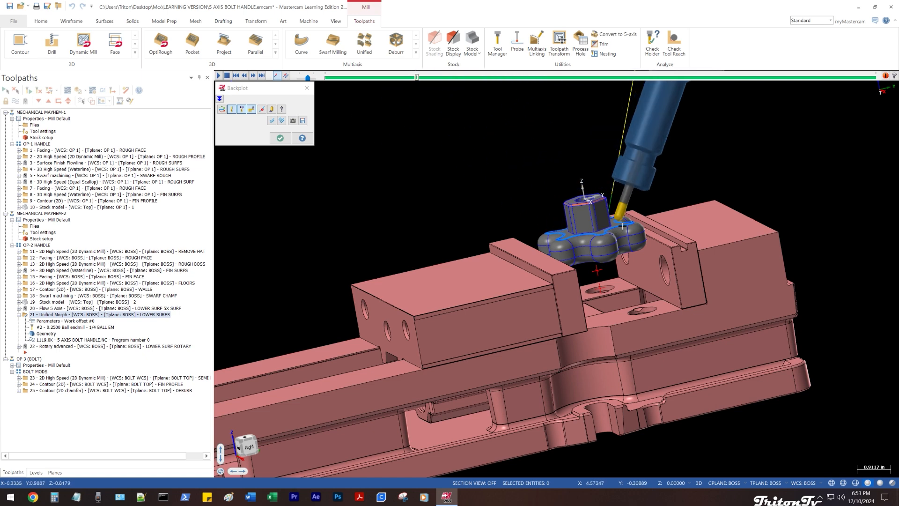
middle_drag(675, 222, 649, 220)
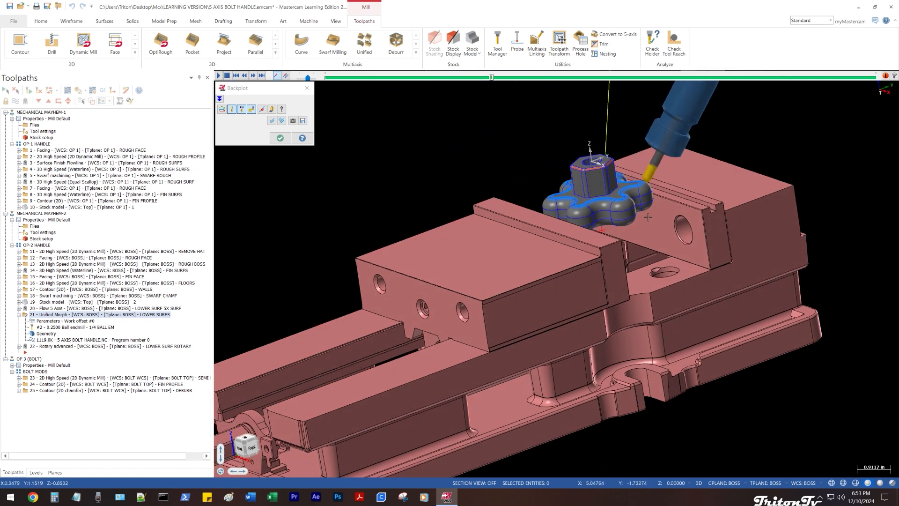
scroll(632, 205, down, 1)
middle_drag(611, 255, 582, 210)
scroll(559, 240, up, 3)
scroll(595, 222, up, 1)
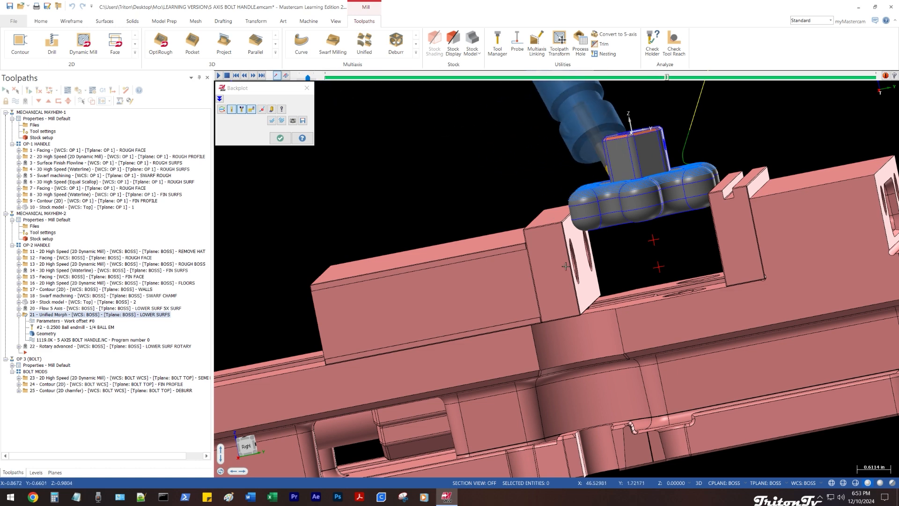
middle_drag(624, 199, 641, 206)
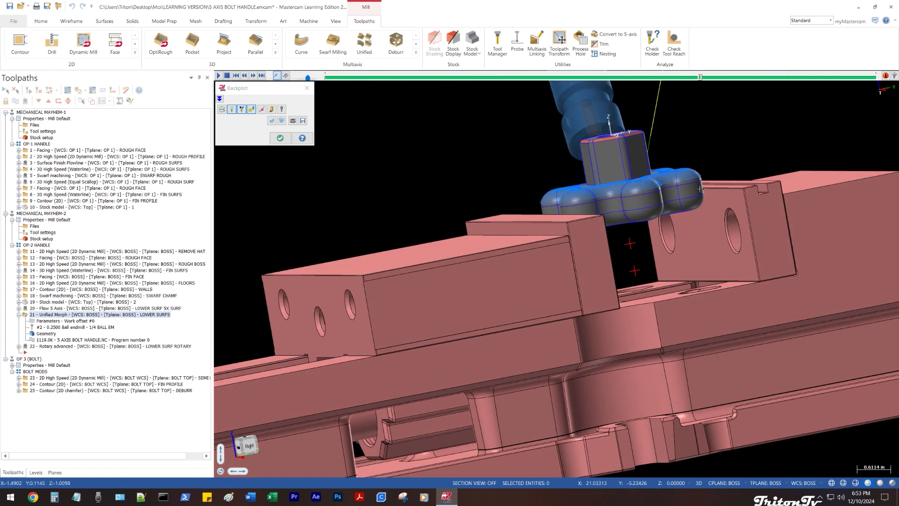
scroll(603, 207, down, 1)
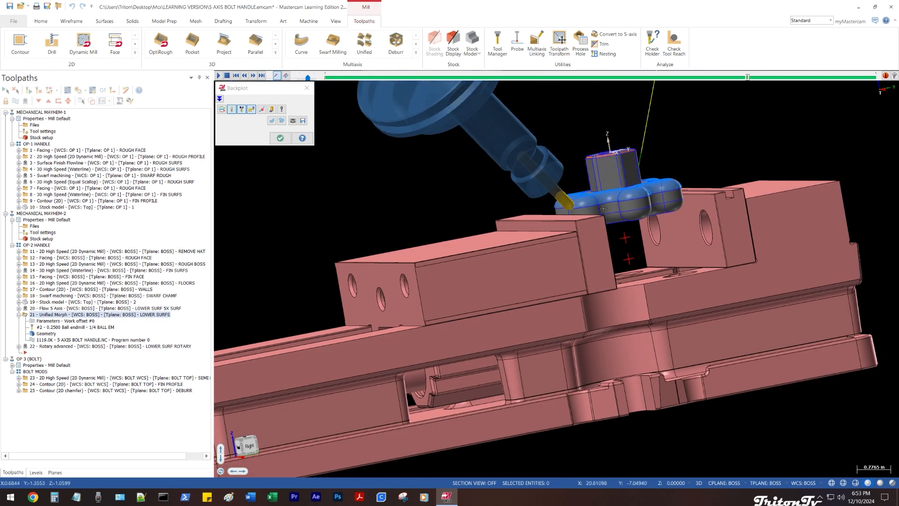
middle_drag(603, 207, 567, 237)
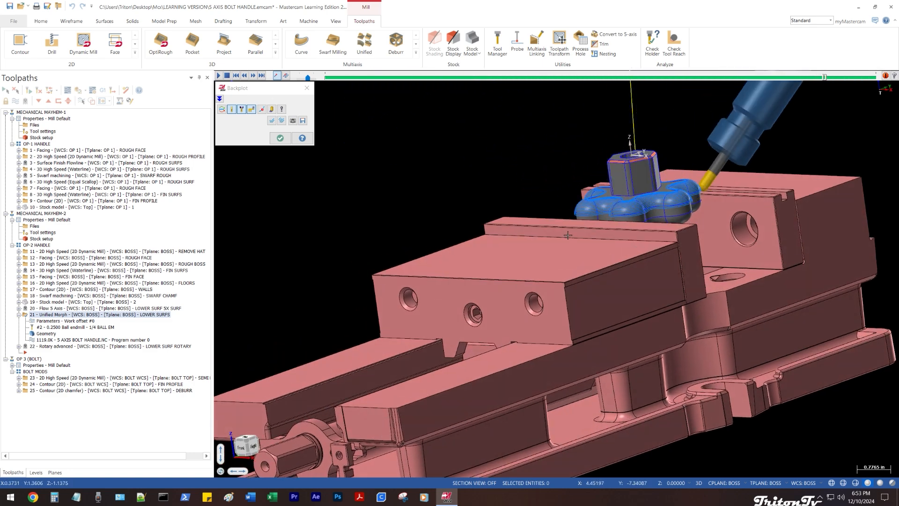
middle_drag(553, 235, 677, 170)
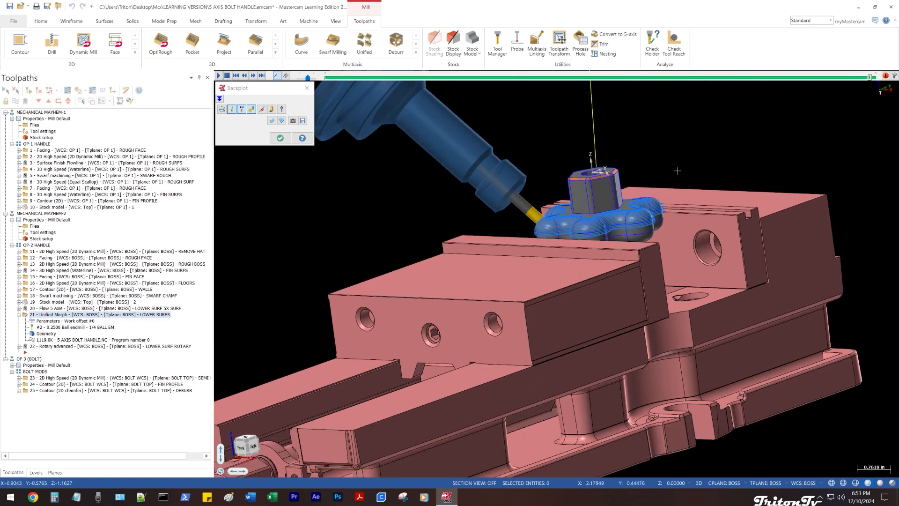
middle_drag(613, 196, 628, 208)
scroll(628, 208, up, 5)
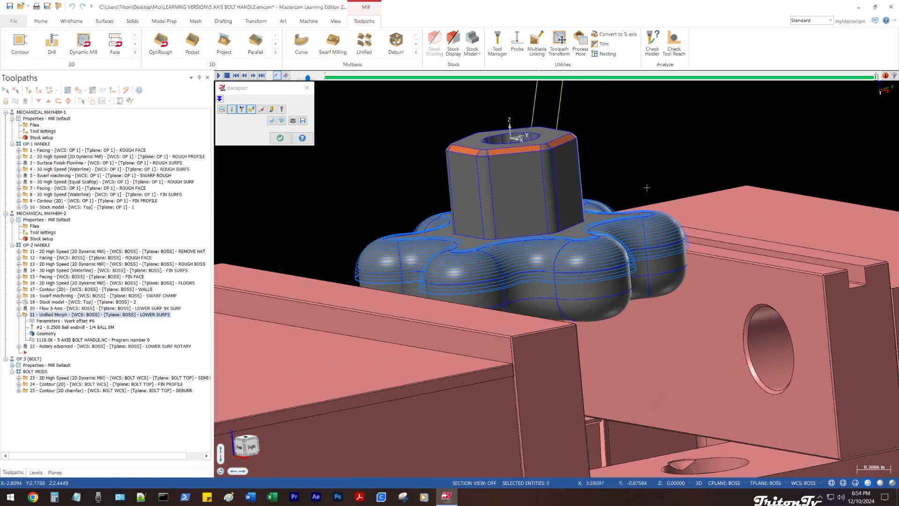
scroll(655, 182, down, 1)
key(Escape)
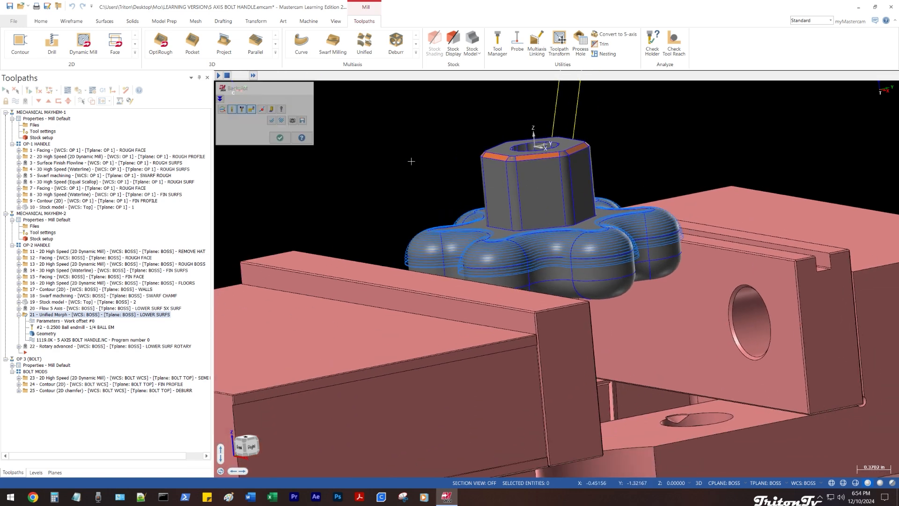
- Measure the distance from the vise bed edge to the top corner of the far jaw and highlight its Z difference
right_click(424, 130)
click(456, 144)
scroll(749, 375, up, 2)
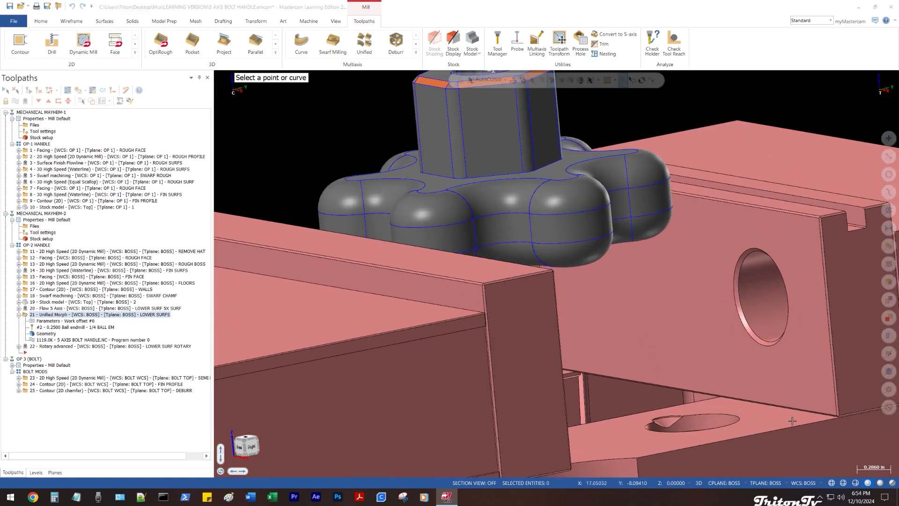
click(801, 431)
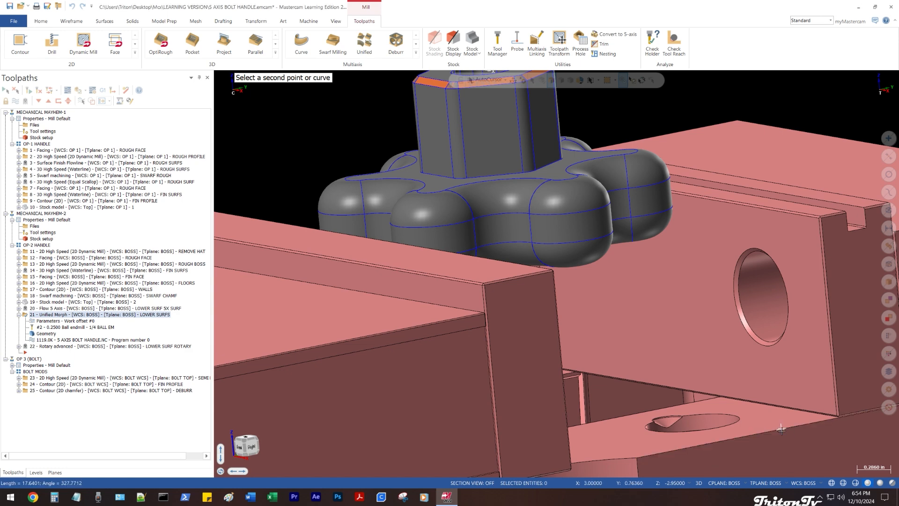
scroll(595, 394, down, 2)
scroll(760, 284, up, 4)
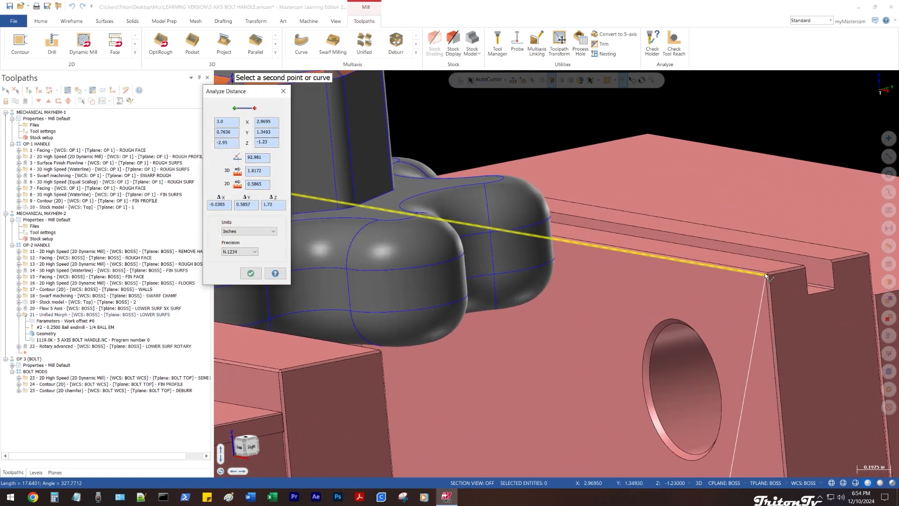
click(769, 275)
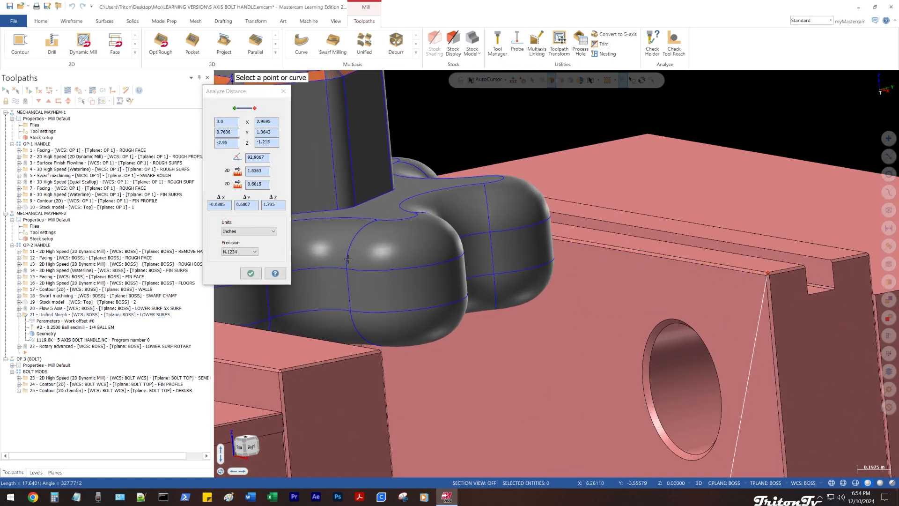
double_click(271, 202)
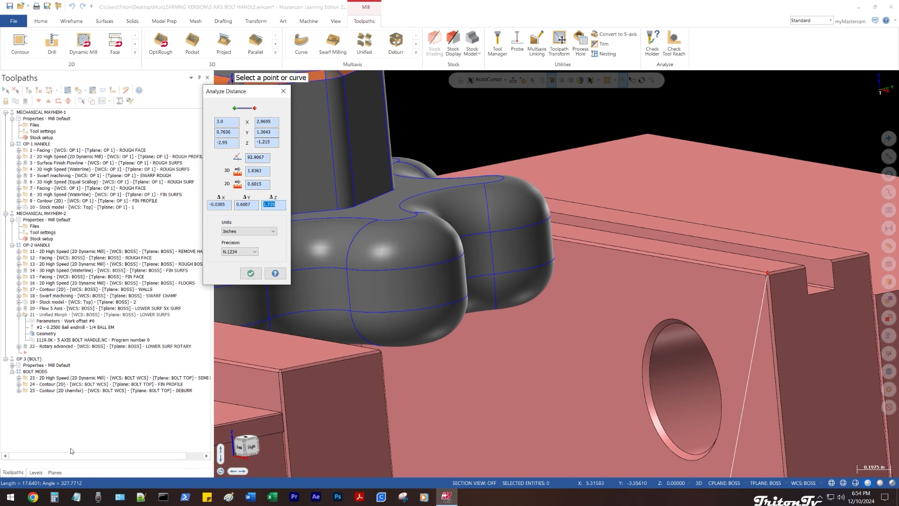
- Switch to Calculator, subtract 1.625 from 1.735, and close it
click(55, 497)
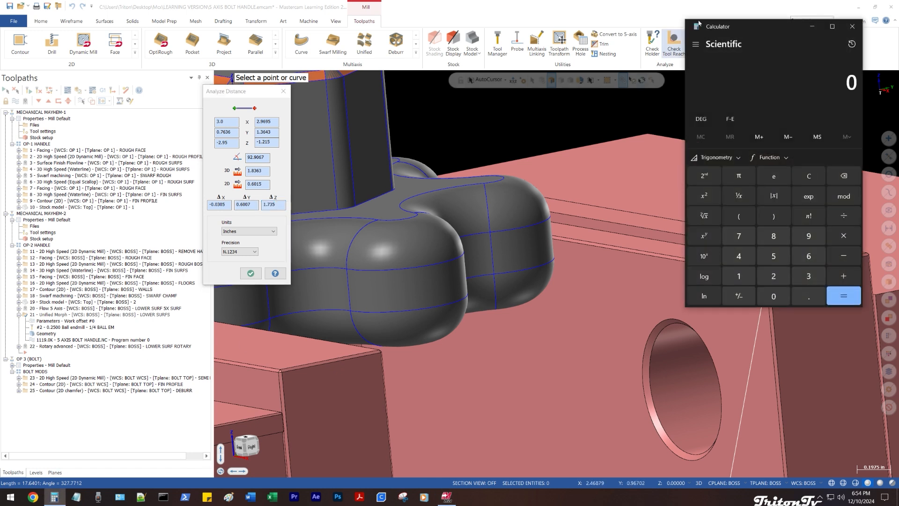
drag(717, 27, 506, 122)
text(1.735)
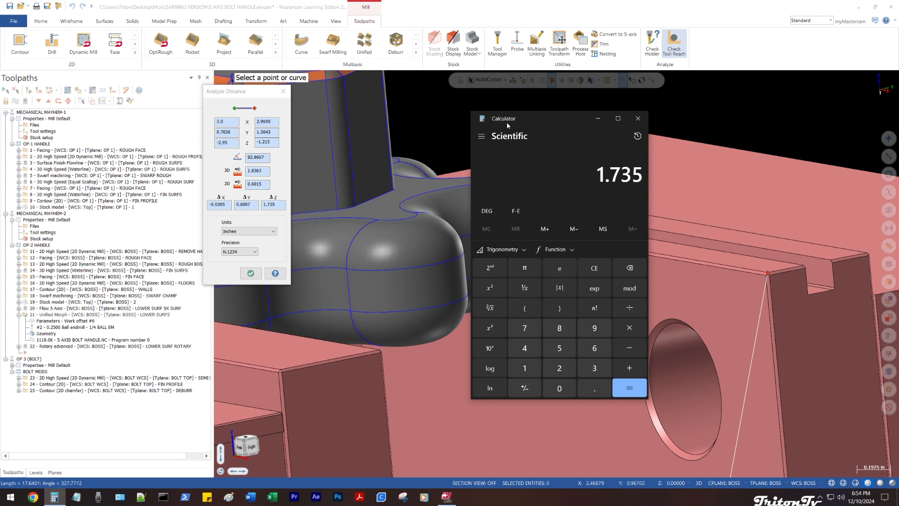
key(minus)
text(1.625)
key(Return)
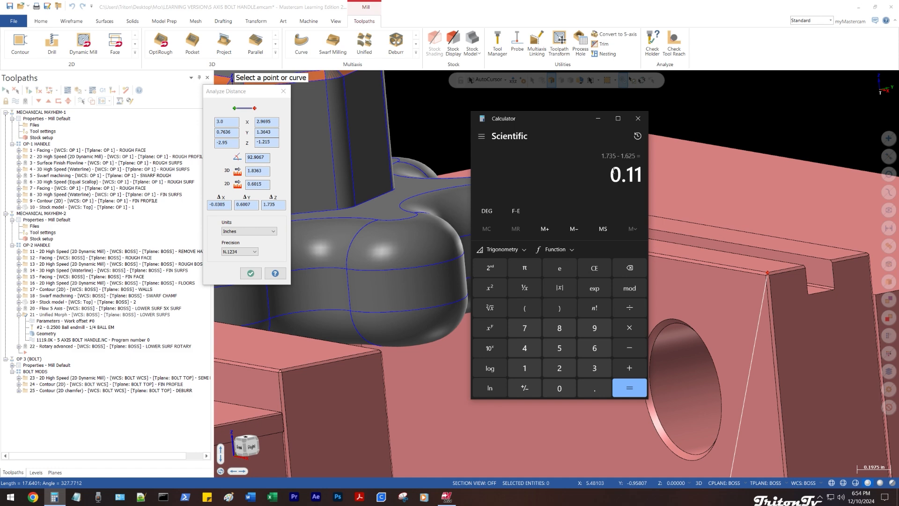
click(646, 123)
- Measure the distance from the underside of the handle's lobe to the near jaw's top edge and highlight its Z difference
scroll(600, 208, down, 3)
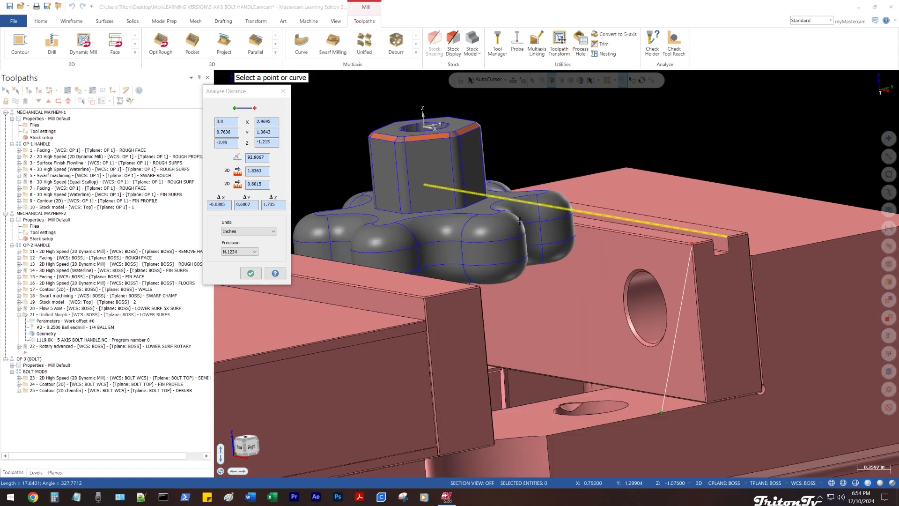
right_click(331, 135)
click(338, 149)
scroll(497, 323, up, 3)
middle_drag(561, 362, 415, 313)
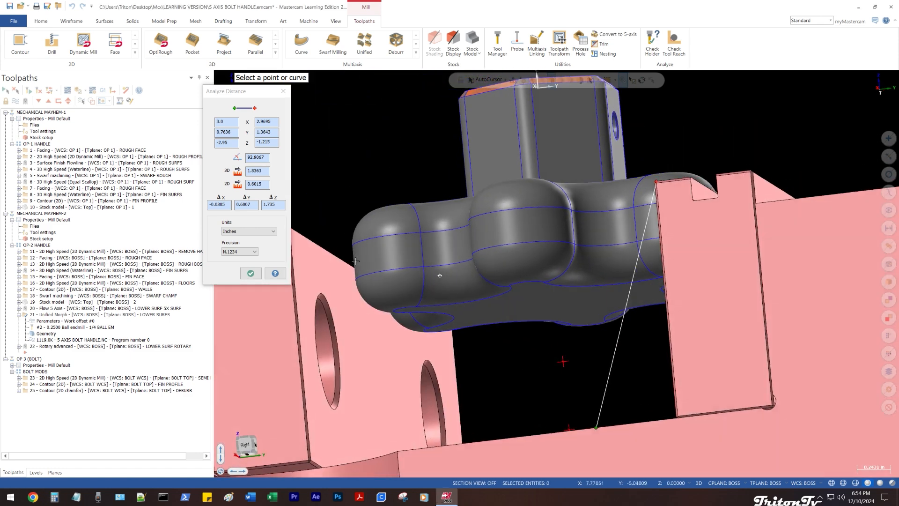
click(408, 313)
middle_drag(415, 277, 358, 309)
scroll(363, 313, up, 2)
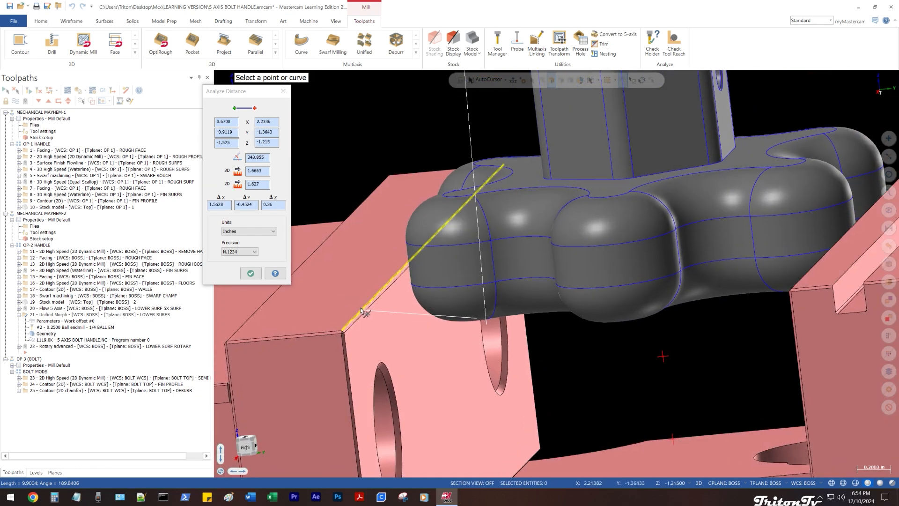
click(281, 204)
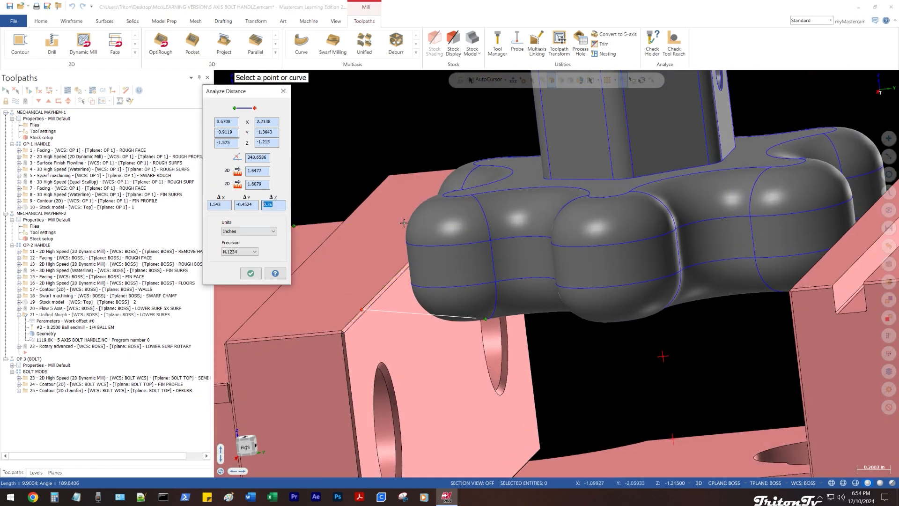
- Measure between the underside of the handle's lobe and the vise bed edge, and highlight the Z difference
scroll(418, 225, down, 3)
mouse_move(415, 243)
middle_down()
mouse_move(430, 223)
mouse_move(419, 222)
mouse_move(424, 234)
middle_up()
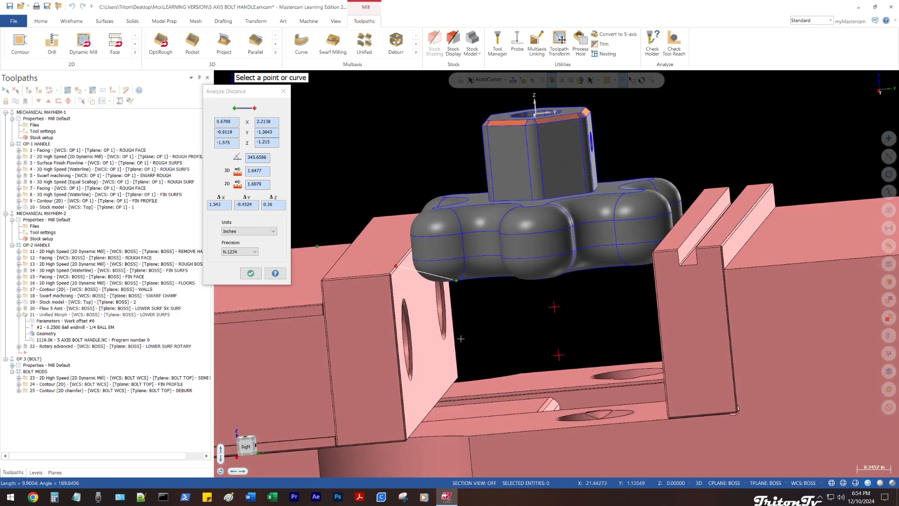
middle_drag(457, 346, 447, 270)
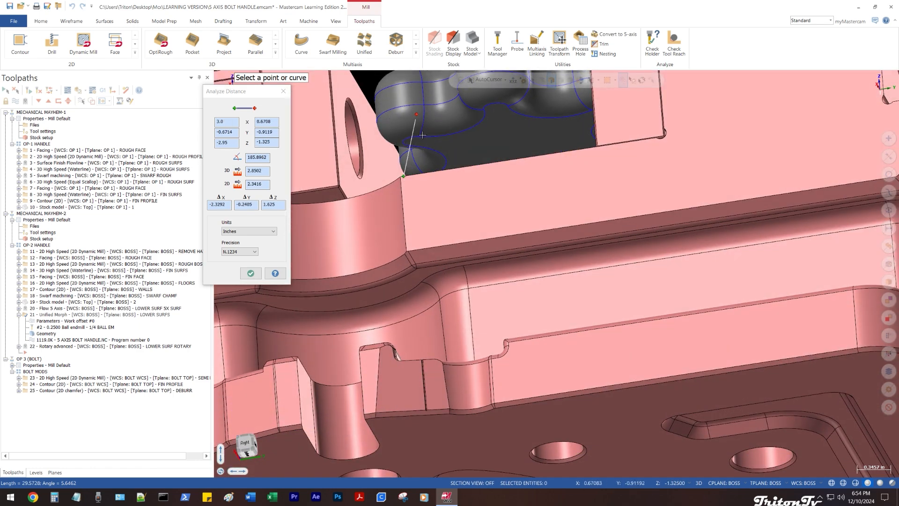
middle_drag(422, 135, 439, 262)
click(418, 138)
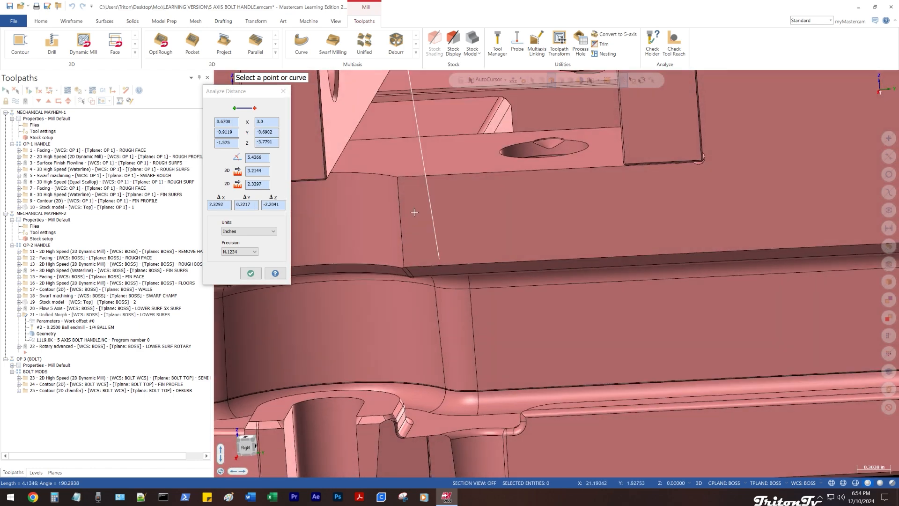
click(395, 175)
scroll(373, 279, down, 2)
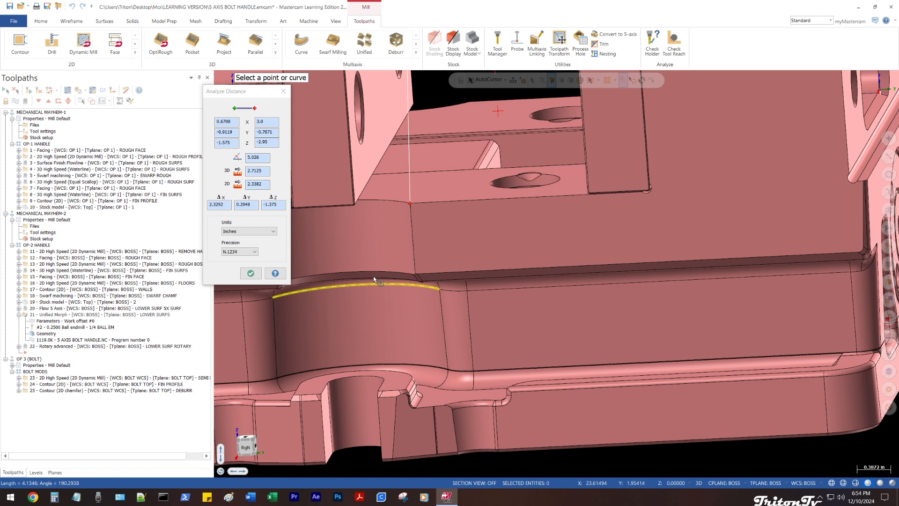
double_click(285, 207)
scroll(439, 245, down, 2)
click(54, 496)
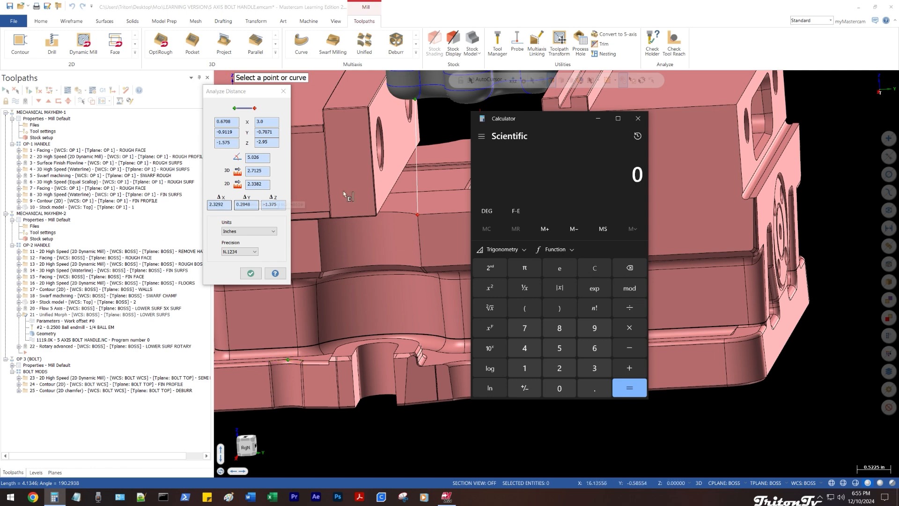
click(638, 118)
- Measure from the vise bed edge to the near jaw's top corner, highlight the Z difference, and examine the jaw beside the handle
scroll(557, 248, down, 2)
middle_drag(557, 248, 427, 193)
scroll(415, 170, up, 1)
click(420, 172)
scroll(421, 172, down, 1)
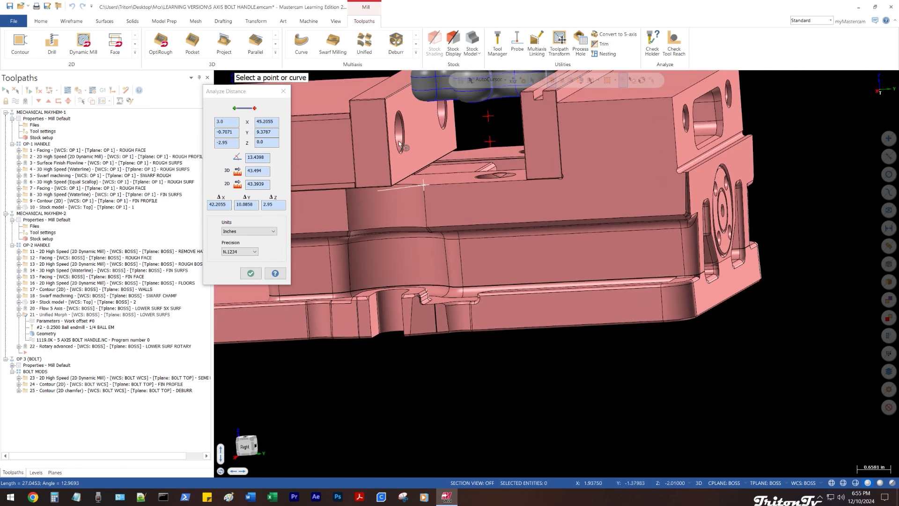
scroll(377, 98, up, 4)
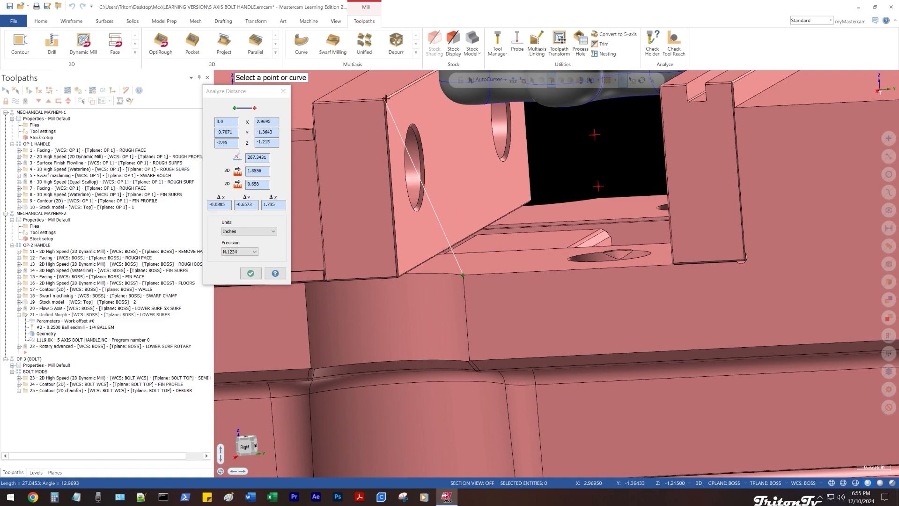
double_click(271, 205)
scroll(393, 262, down, 3)
middle_drag(394, 262, 442, 172)
scroll(436, 170, up, 5)
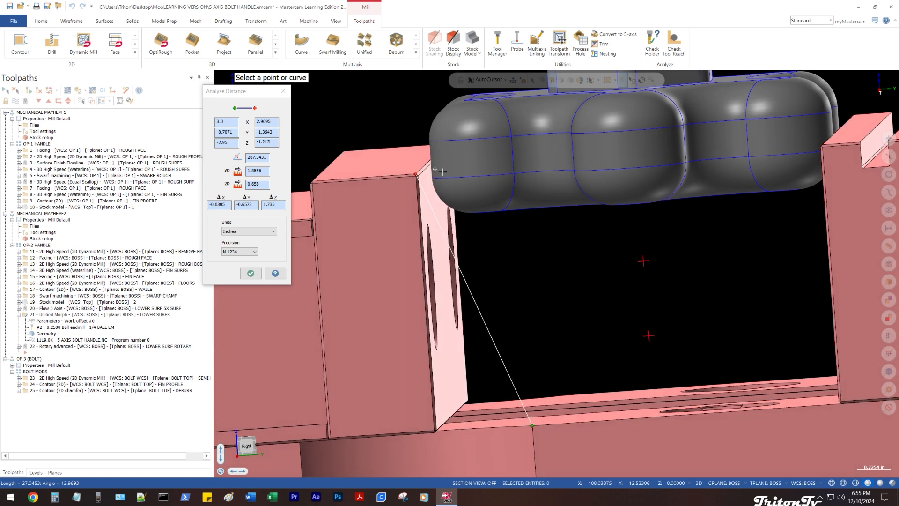
- Highlight the Z difference, switch to Calculator, subtract 0.25 from 1.625, and move the calculator clear of the near jaw
double_click(265, 208)
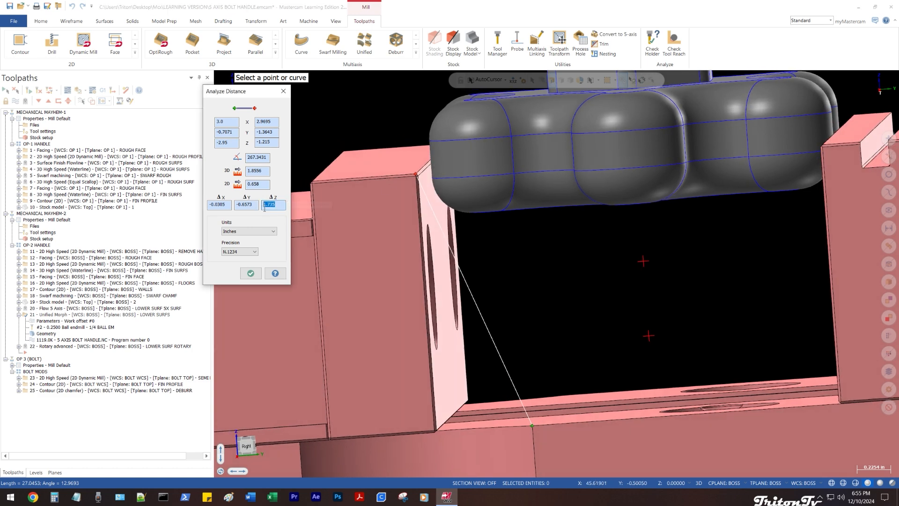
click(53, 499)
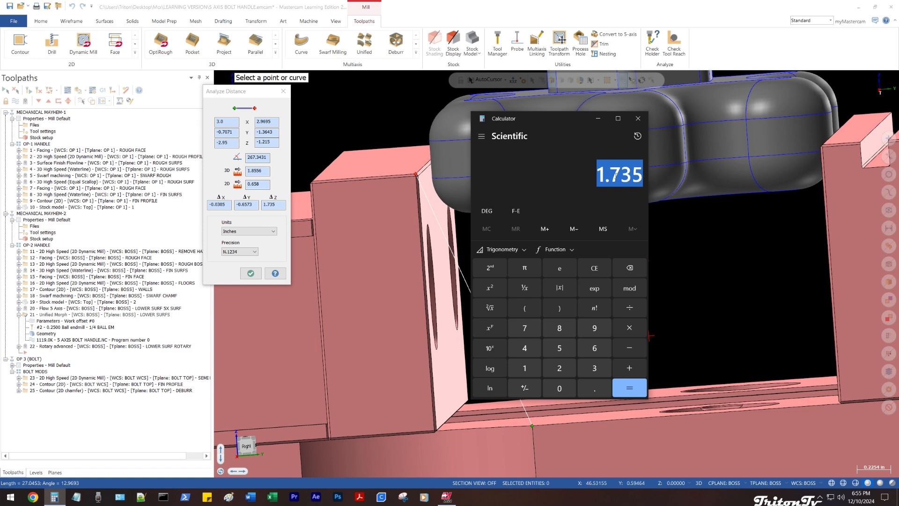
drag(599, 175, 615, 174)
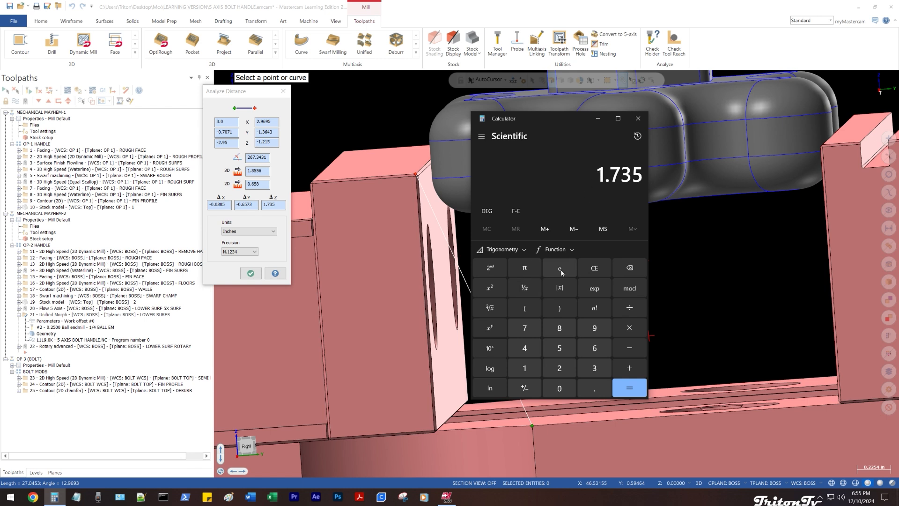
text(1.)
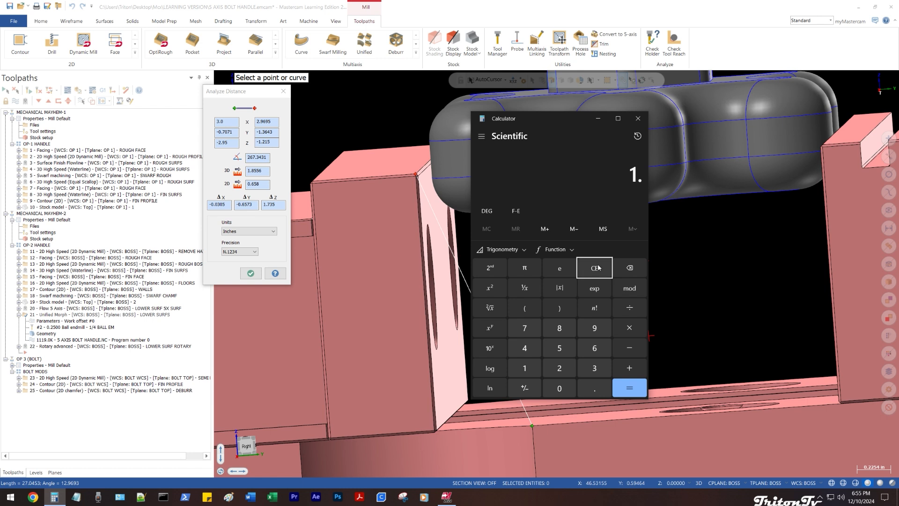
text(625 - 0.25)
key(Return)
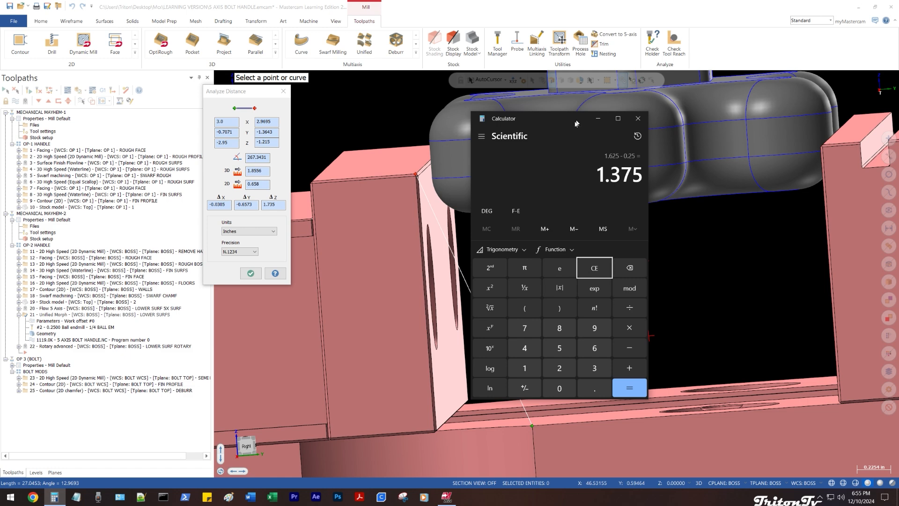
drag(576, 123, 658, 129)
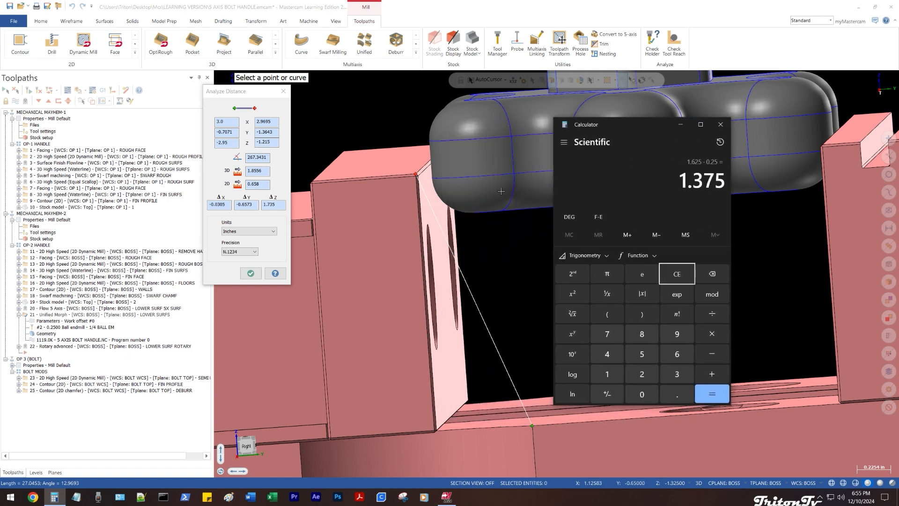
- Restart Analyze Distance, measure from the near jaw's top corner to the lobe's bottom edge endpoint, and highlight the Z difference
middle_drag(501, 191, 451, 202)
scroll(392, 164, up, 1)
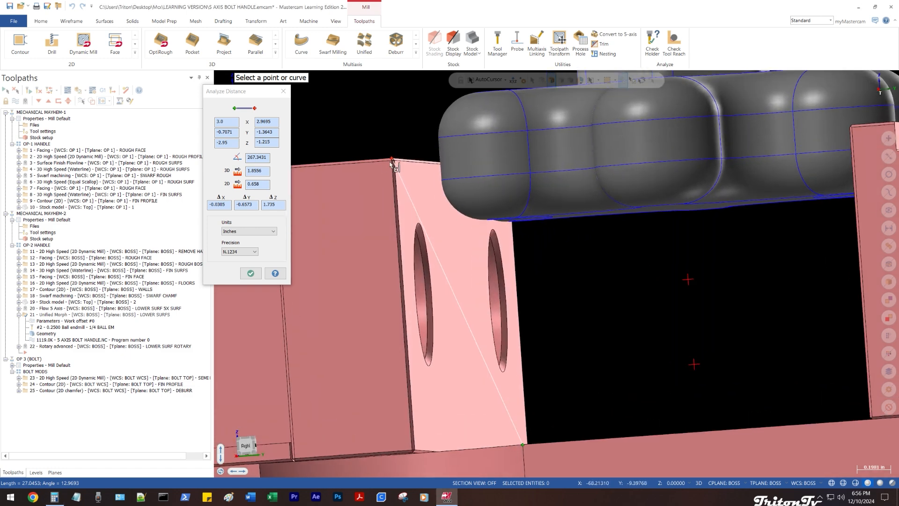
key(Escape)
right_click(387, 101)
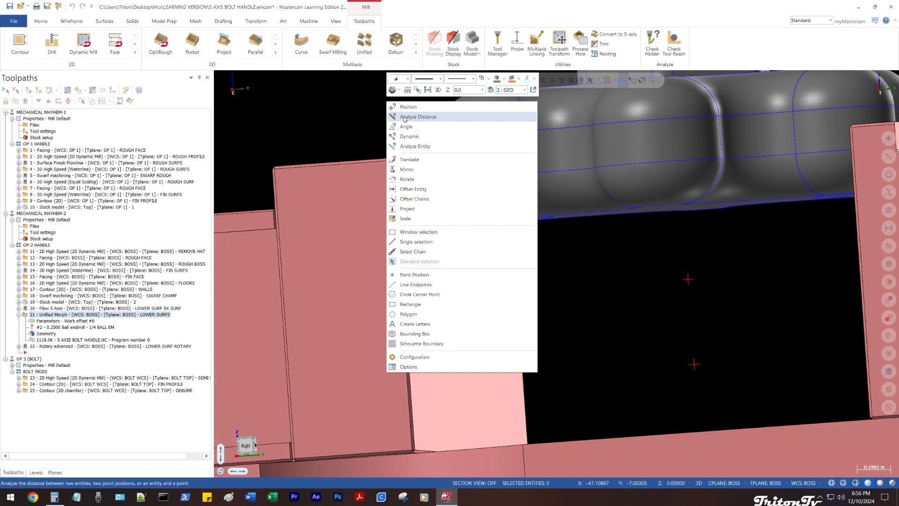
click(404, 117)
middle_drag(405, 119, 396, 279)
click(377, 345)
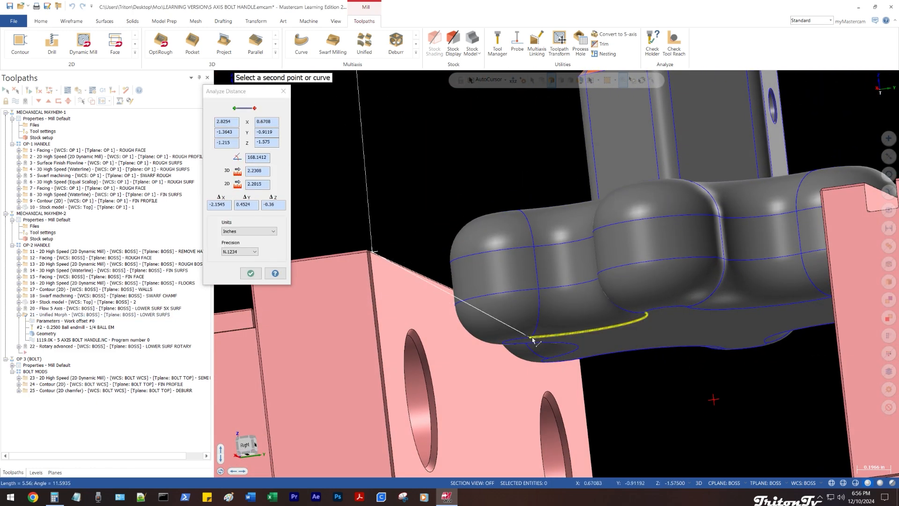
click(533, 340)
middle_drag(294, 219, 313, 231)
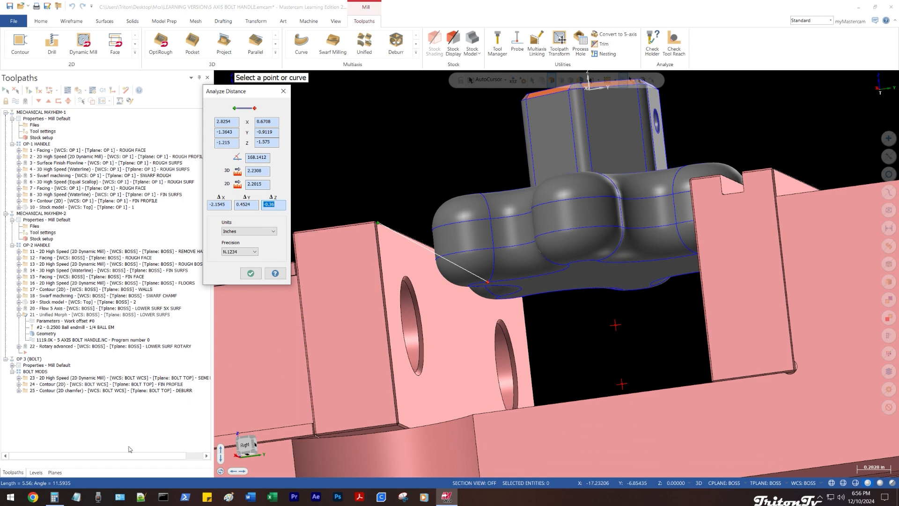
- Check the calculator result, measure from the vise bed below the handle to the lobe's bottom edge endpoint, and highlight the Z difference
click(61, 502)
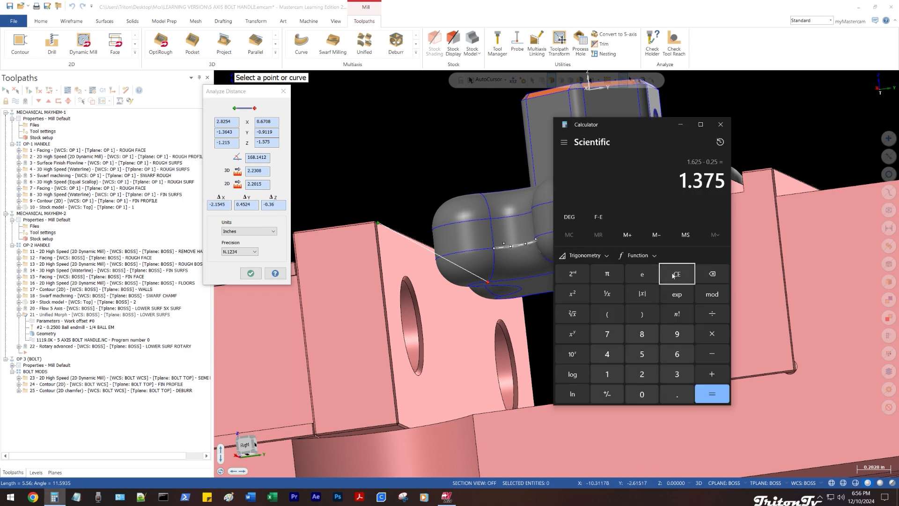
scroll(489, 351, up, 3)
middle_drag(488, 379, 503, 438)
scroll(473, 378, down, 4)
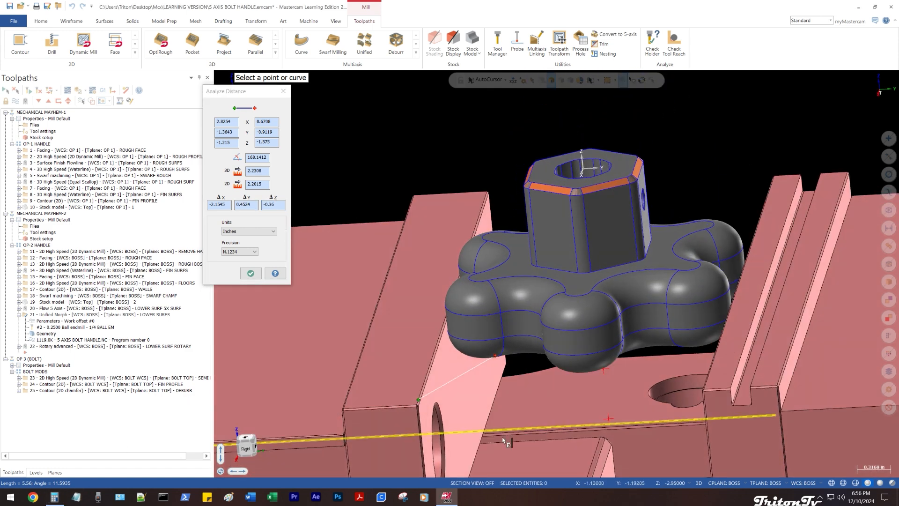
click(504, 441)
middle_drag(498, 397, 486, 280)
click(464, 141)
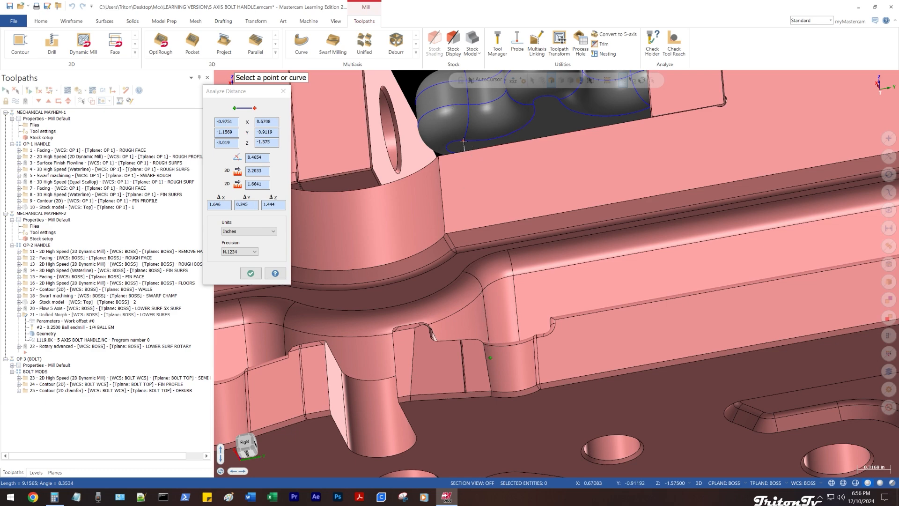
middle_drag(463, 141, 281, 228)
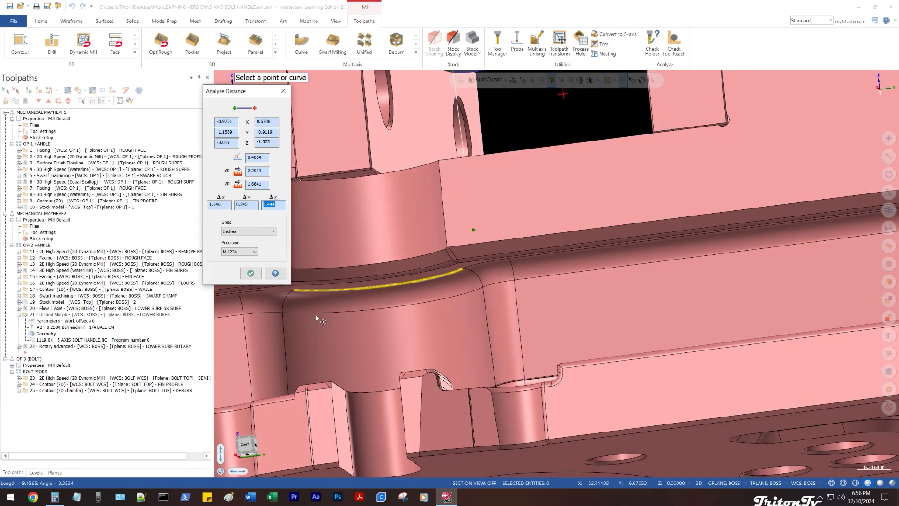
- Measure from the vise bed's outer top corner beside the near jaw to the lobe's bottom edge endpoint and highlight the Z difference
scroll(490, 300, down, 4)
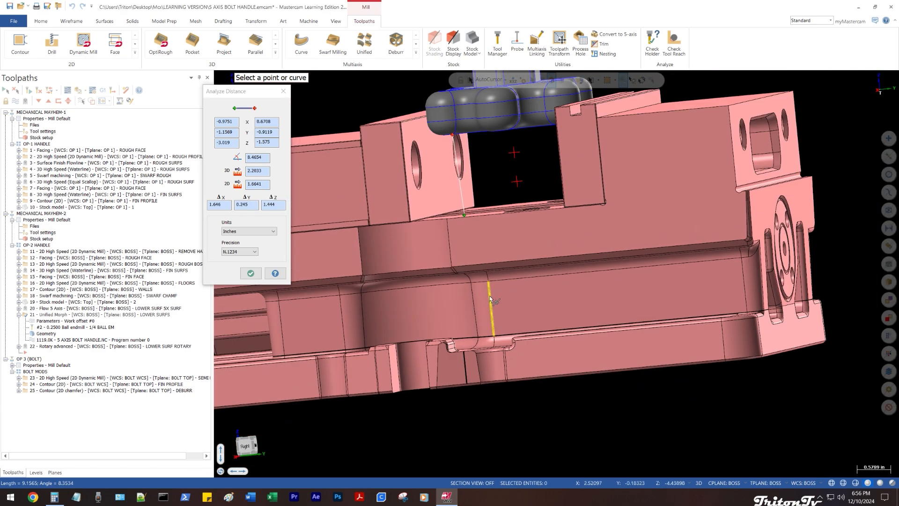
middle_drag(490, 300, 465, 283)
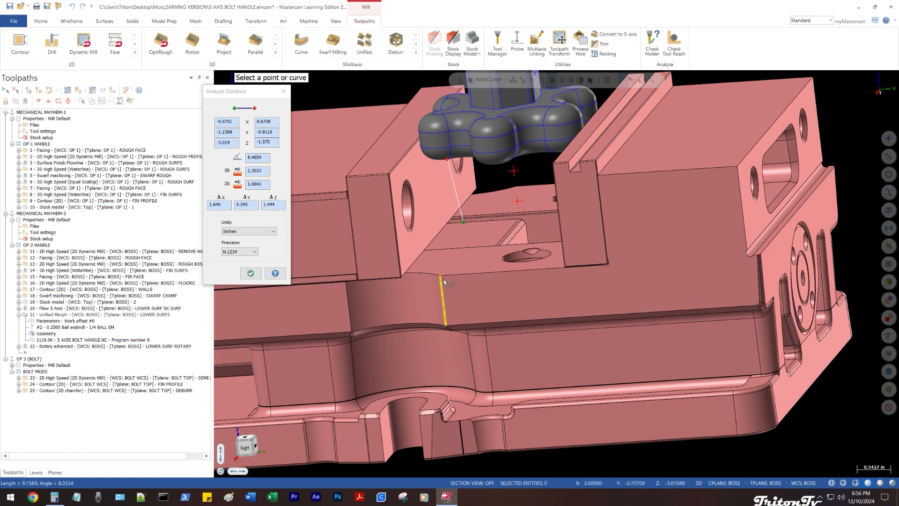
click(441, 275)
middle_drag(453, 216, 450, 173)
middle_drag(448, 131, 447, 201)
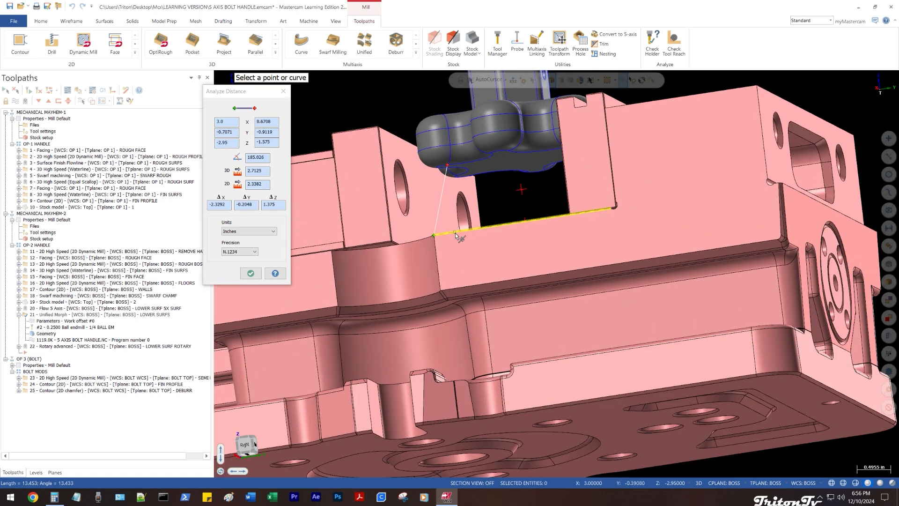
middle_drag(455, 235, 423, 209)
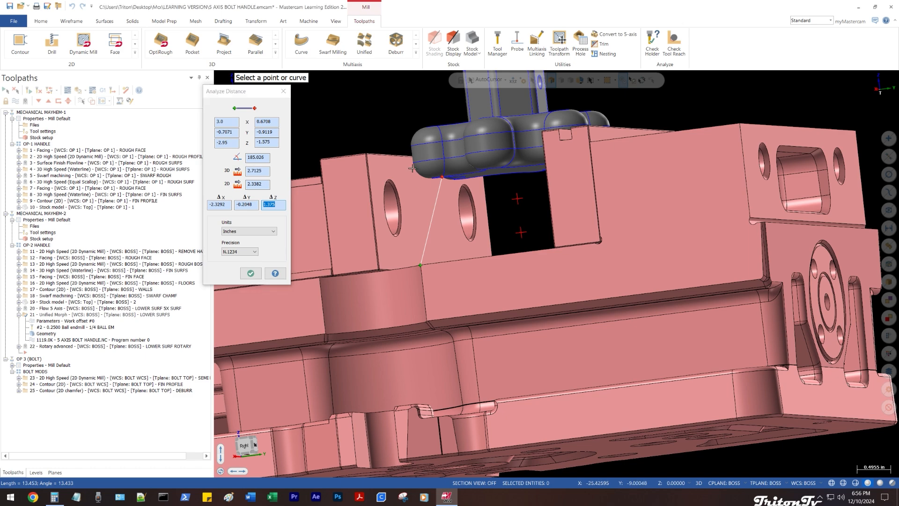
- Measure from the lower isocurve on the lobe's outer side to the near jaw's top corner and highlight the Z difference
scroll(423, 207, up, 5)
middle_drag(407, 159, 427, 153)
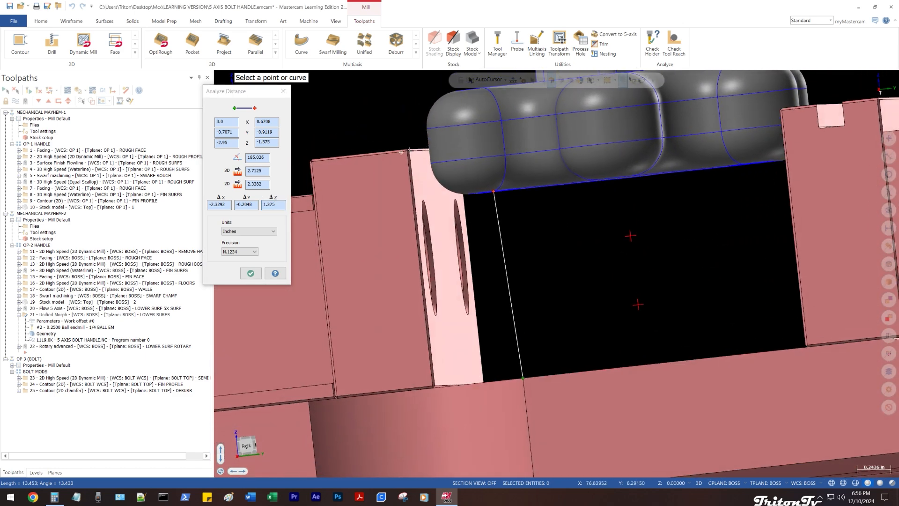
scroll(469, 163, up, 4)
click(430, 171)
scroll(395, 157, up, 3)
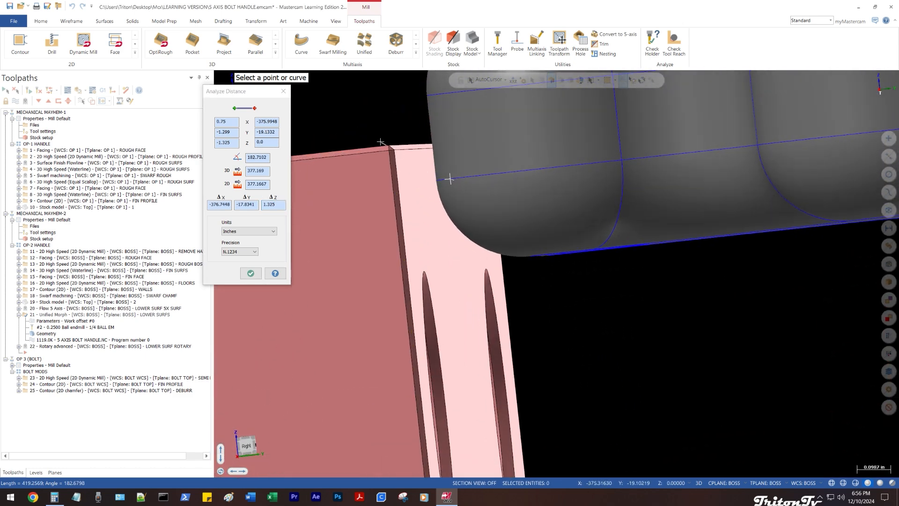
click(391, 149)
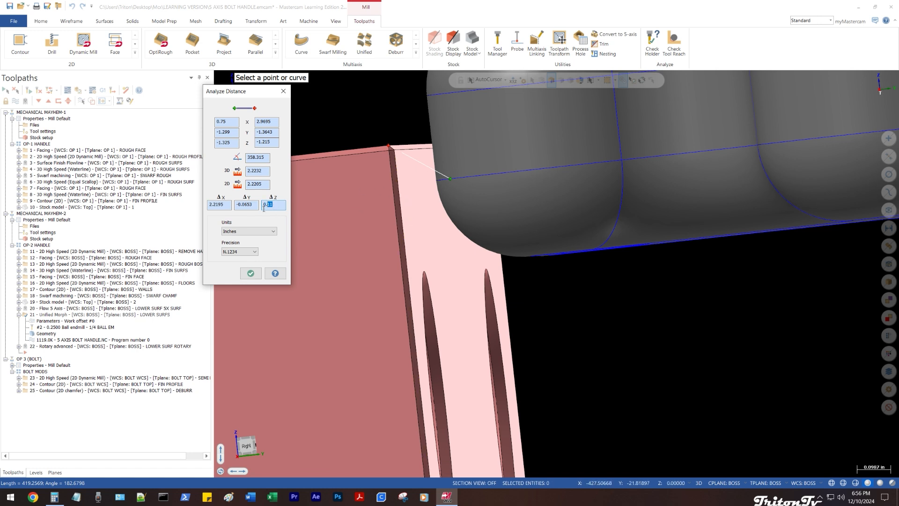
scroll(429, 187, down, 3)
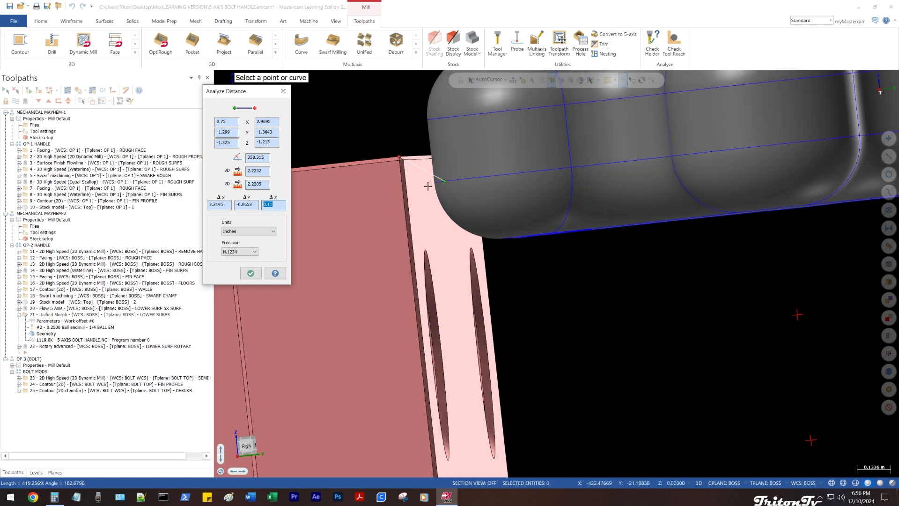
- Examine the clearance between the handle's lobe and the near jaw from several angles, and close Analyze Distance
middle_drag(439, 167, 393, 177)
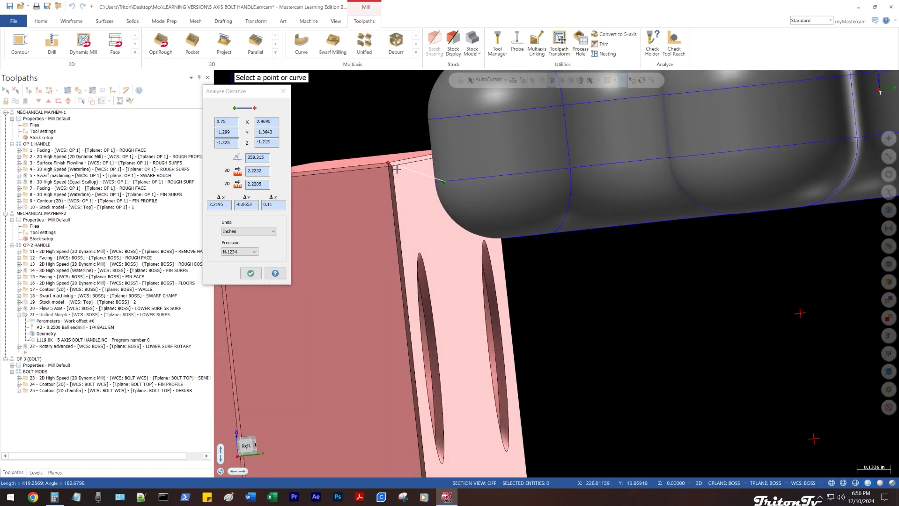
scroll(400, 169, down, 1)
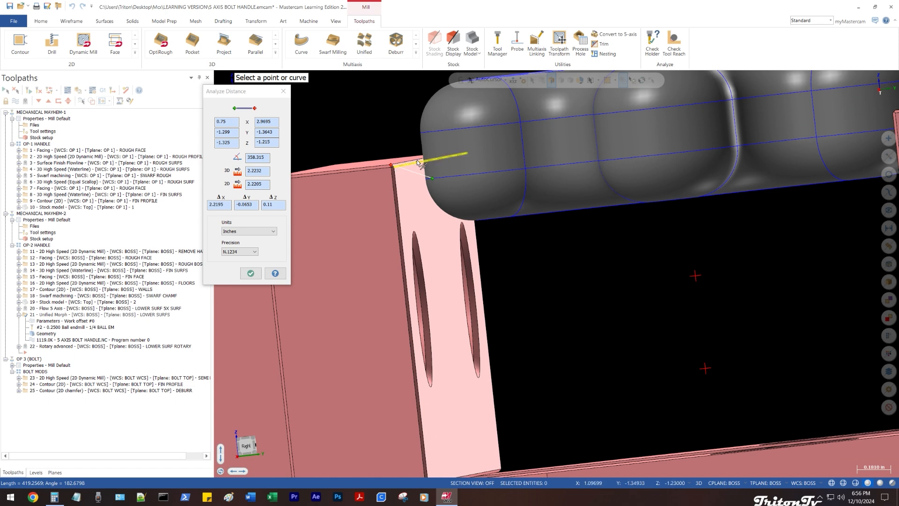
middle_drag(418, 163, 398, 164)
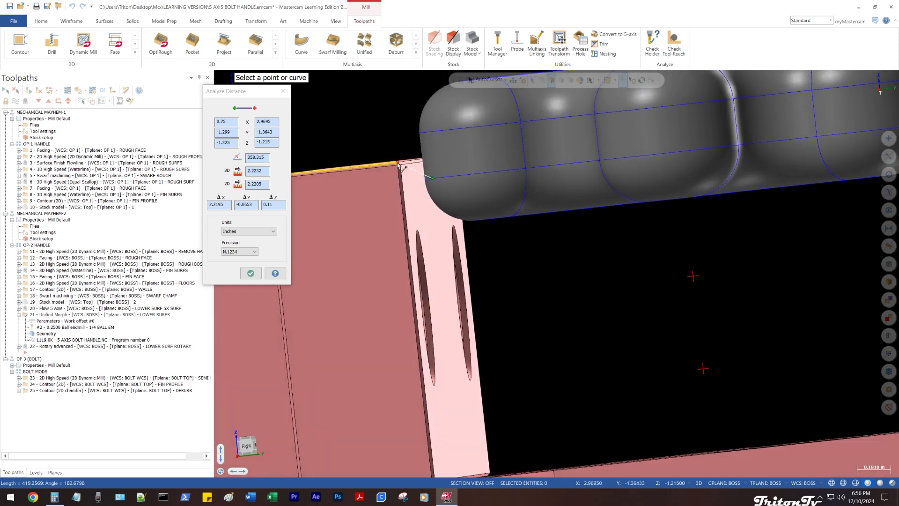
scroll(407, 186, down, 7)
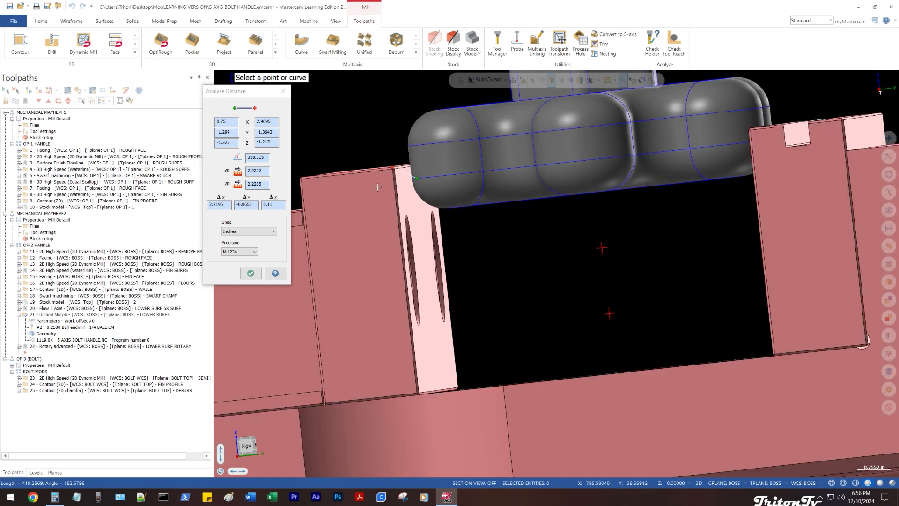
mouse_move(467, 197)
middle_down()
mouse_move(492, 210)
mouse_move(478, 201)
middle_up()
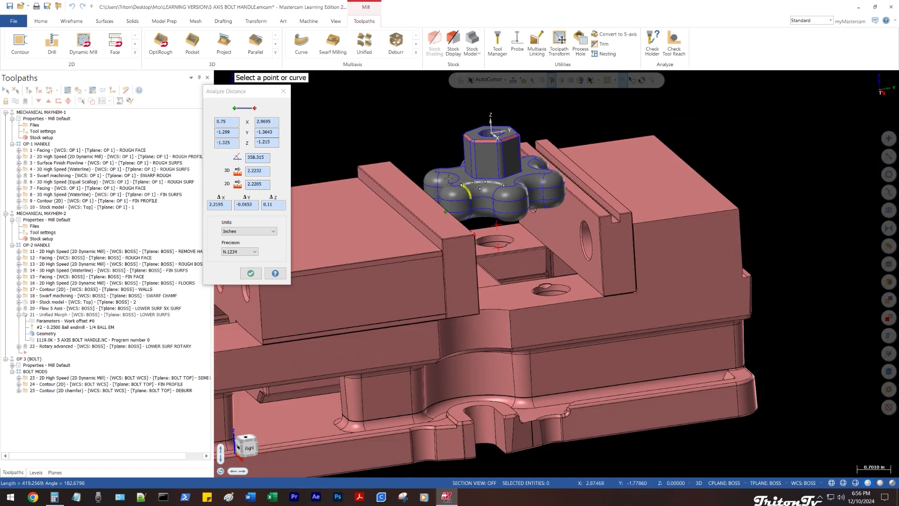
middle_drag(415, 175, 443, 177)
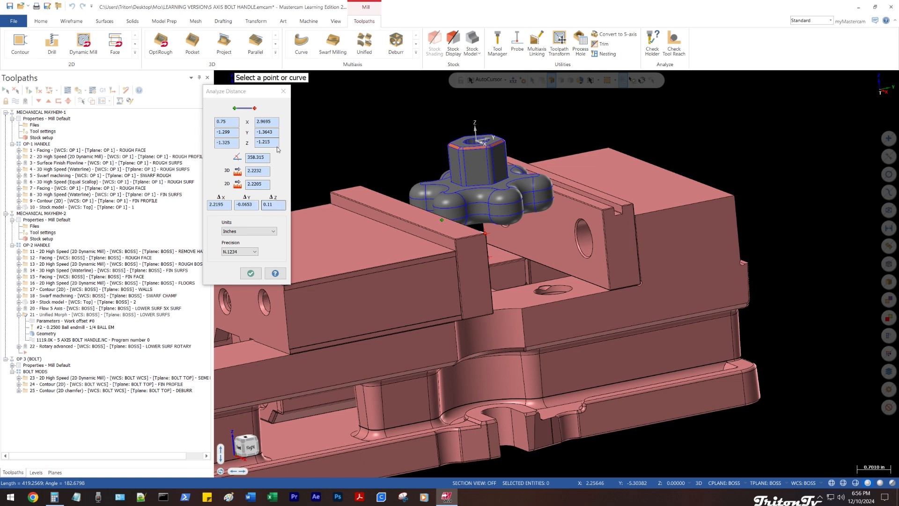
drag(226, 96, 239, 96)
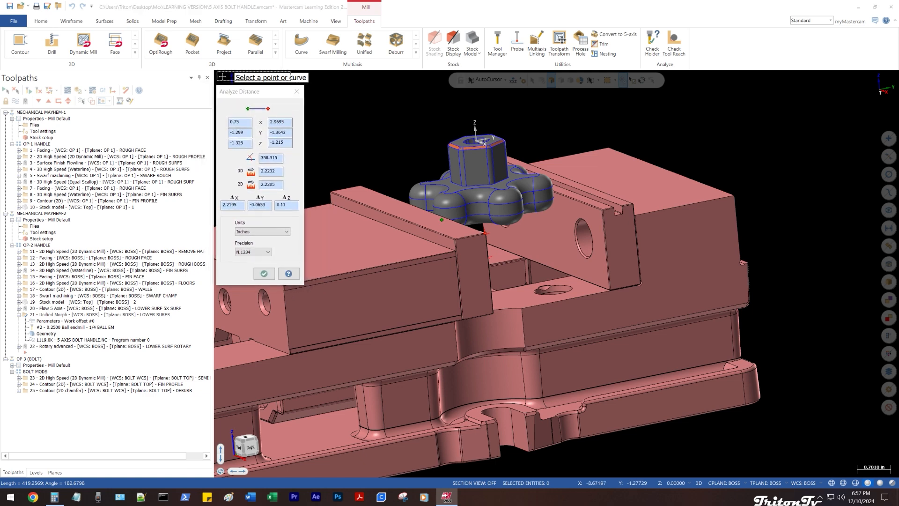
key(Escape)
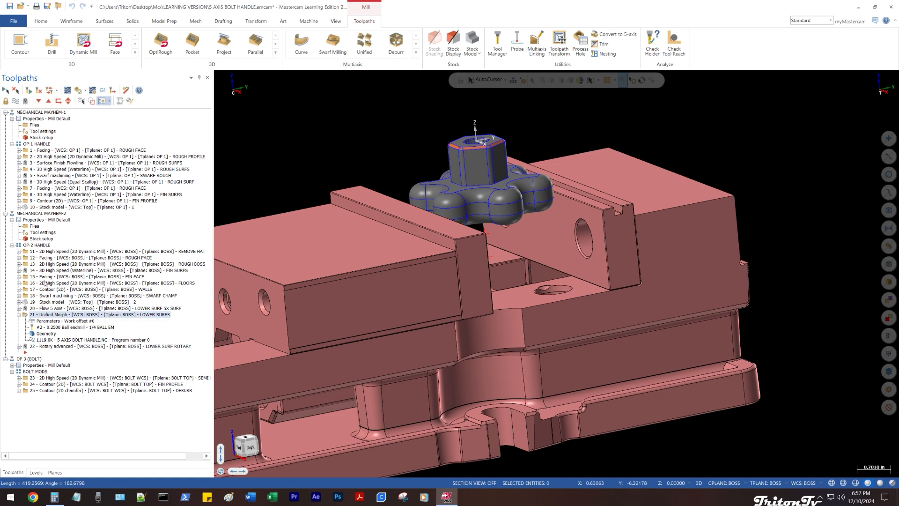
- Review operations 10, 11, 14 and 19 in the toolpath list, ending with stock model 2 selected
click(57, 302)
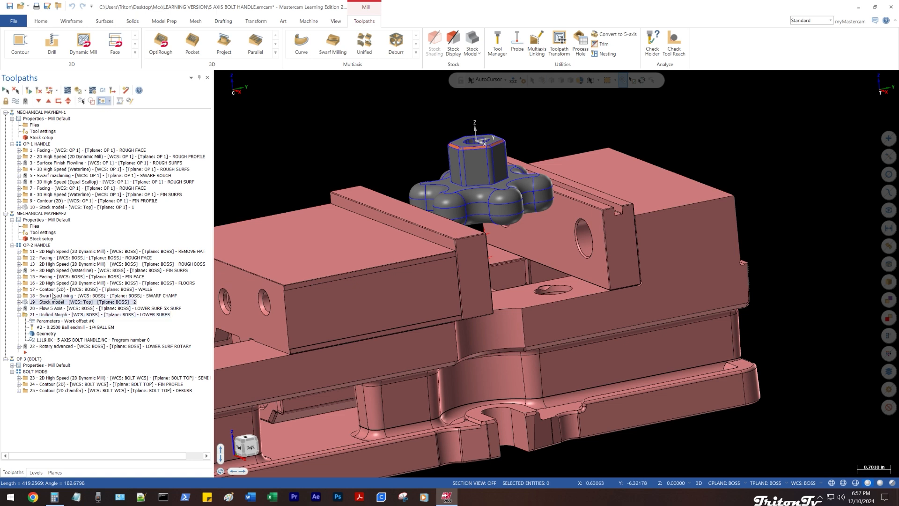
click(36, 207)
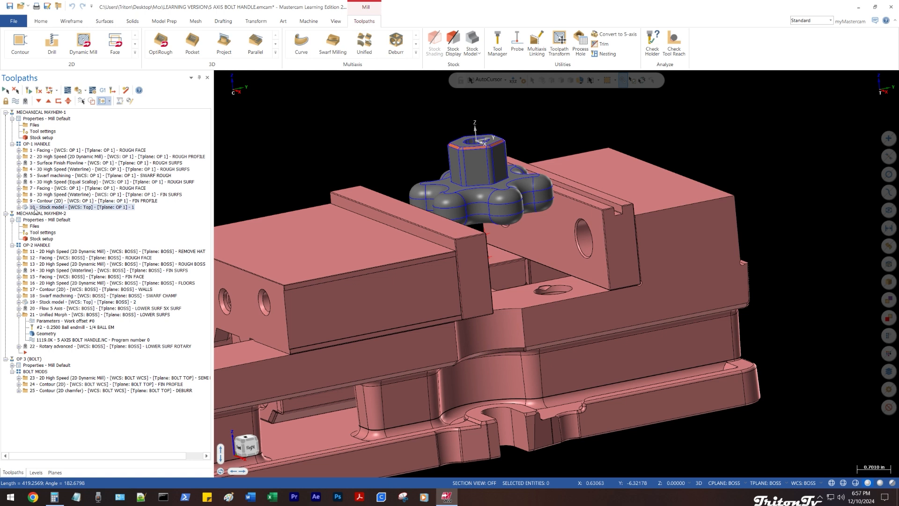
click(41, 251)
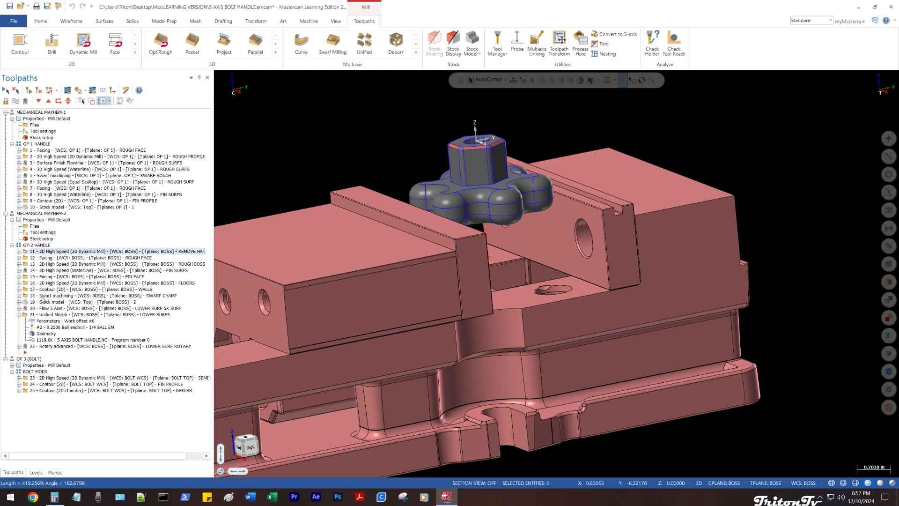
click(38, 271)
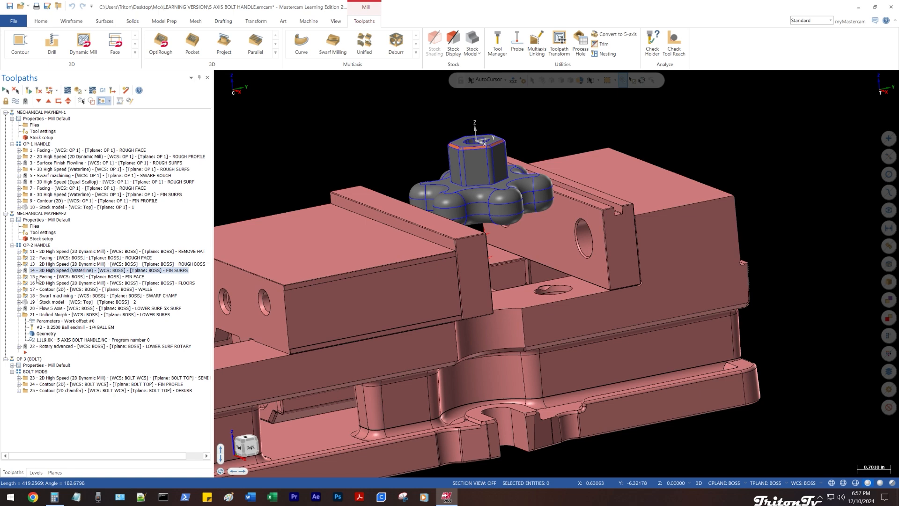
click(43, 302)
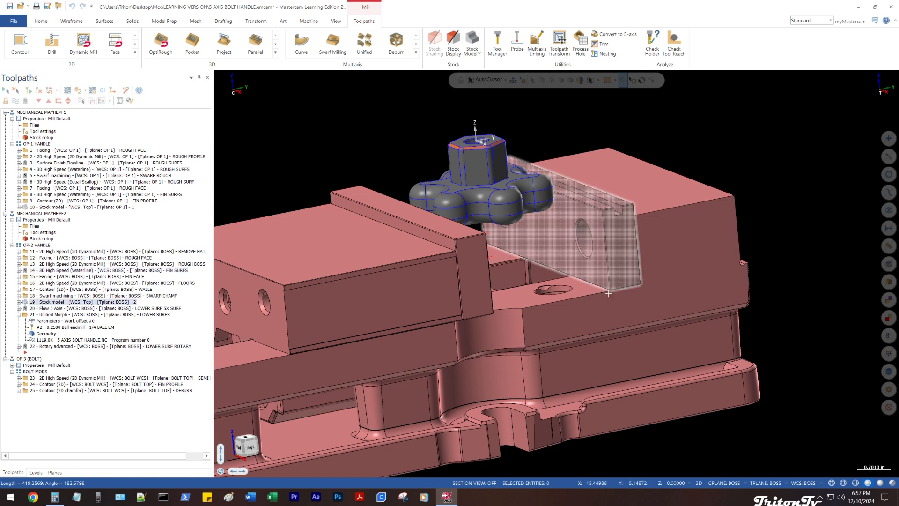
- Examine the bolt handle's position above the vise jaws from several angles
scroll(506, 239, down, 2)
scroll(415, 146, up, 2)
middle_drag(414, 146, 364, 136)
scroll(398, 183, down, 2)
scroll(396, 127, up, 2)
scroll(358, 131, down, 2)
right_click(310, 119)
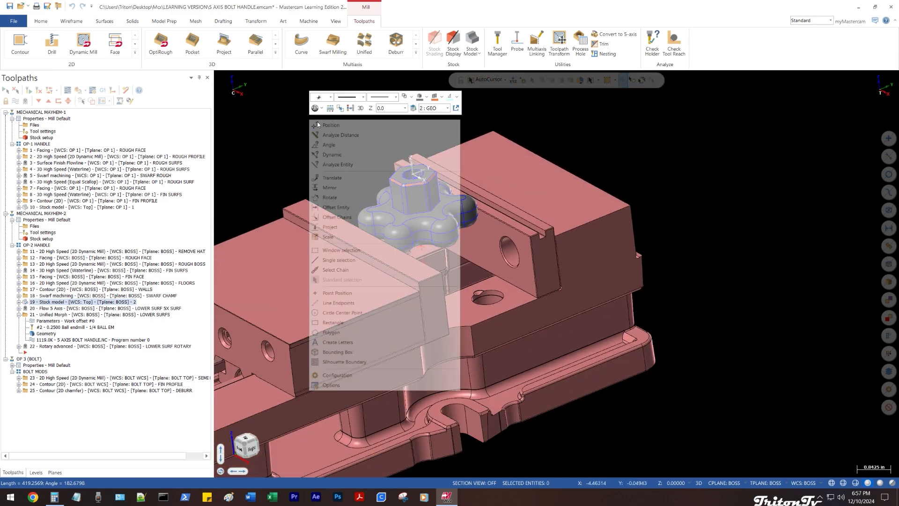
click(349, 109)
middle_drag(287, 195, 334, 148)
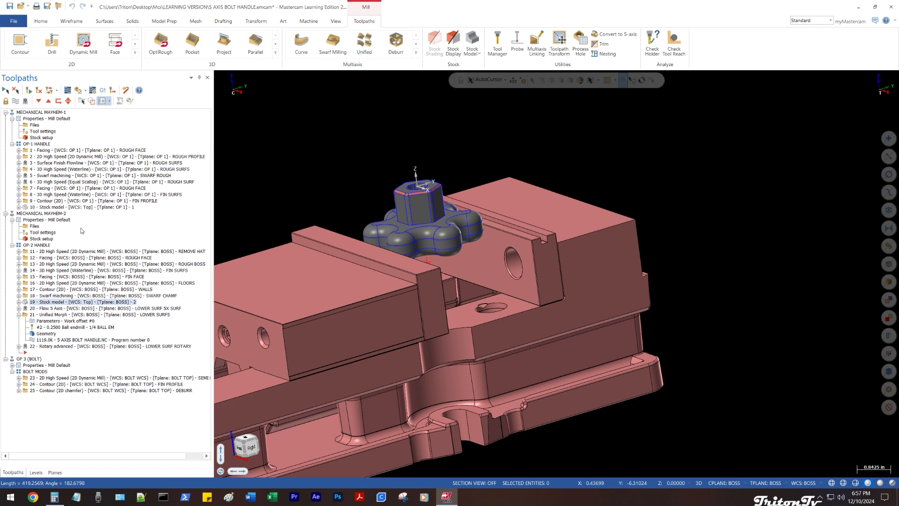
- Select operation 19, stock model 2, and restrict the toolpath display to the selected operations only
click(40, 296)
click(37, 302)
click(64, 302)
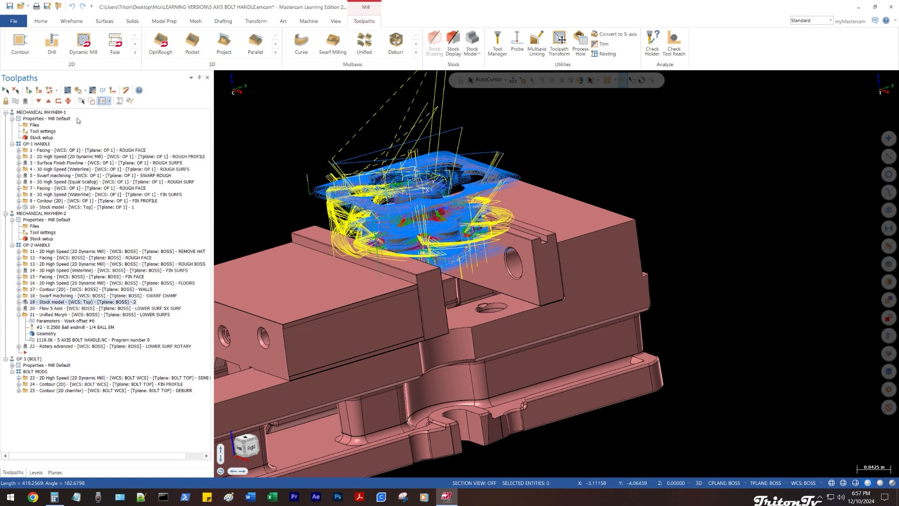
click(82, 101)
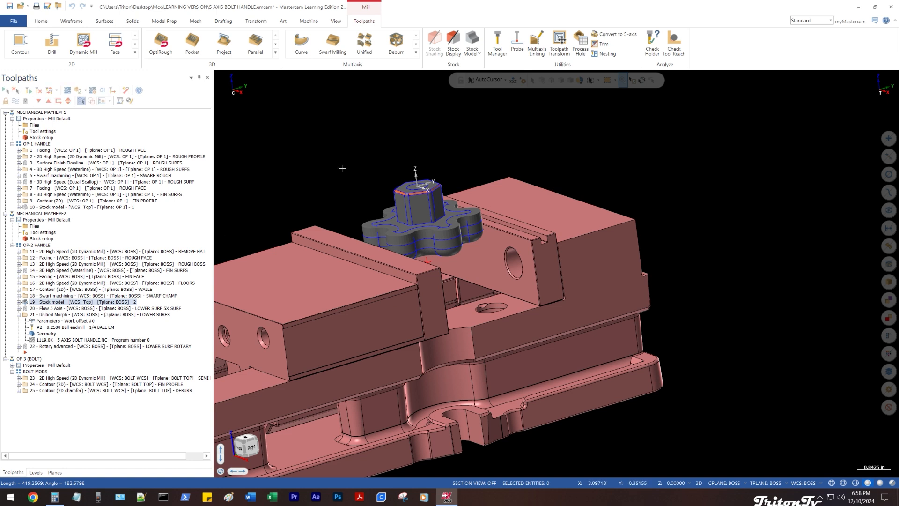
middle_drag(342, 168, 343, 168)
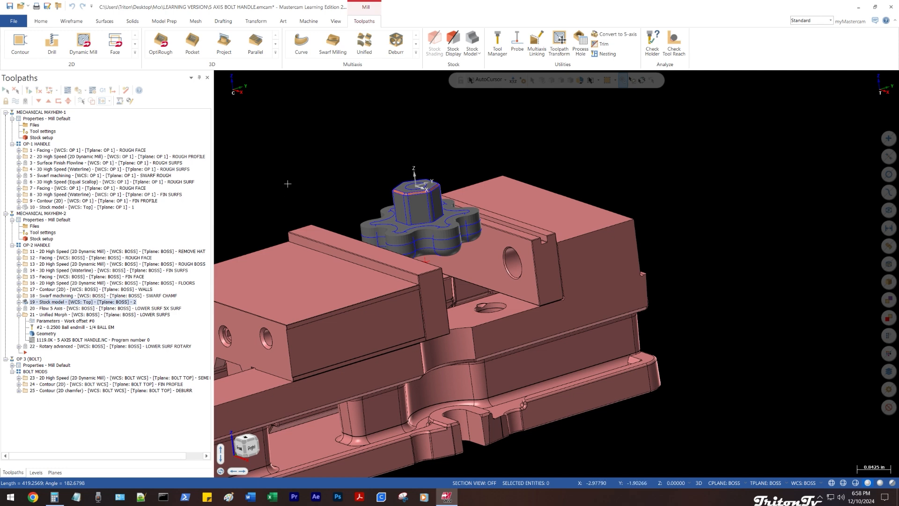
scroll(288, 180, down, 1)
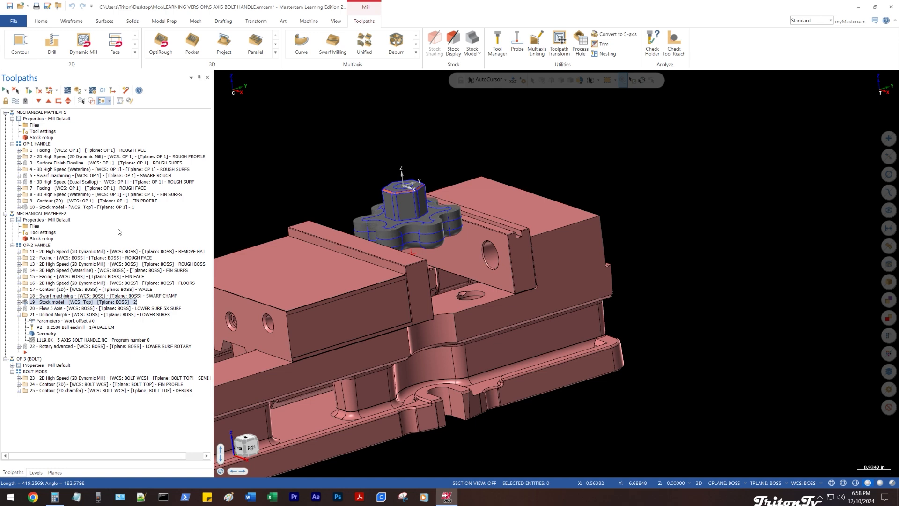
click(81, 101)
- Inspect stock model 2 up close around the handle's lobes and hex boss
middle_drag(388, 171, 367, 161)
scroll(367, 161, up, 1)
scroll(363, 231, up, 5)
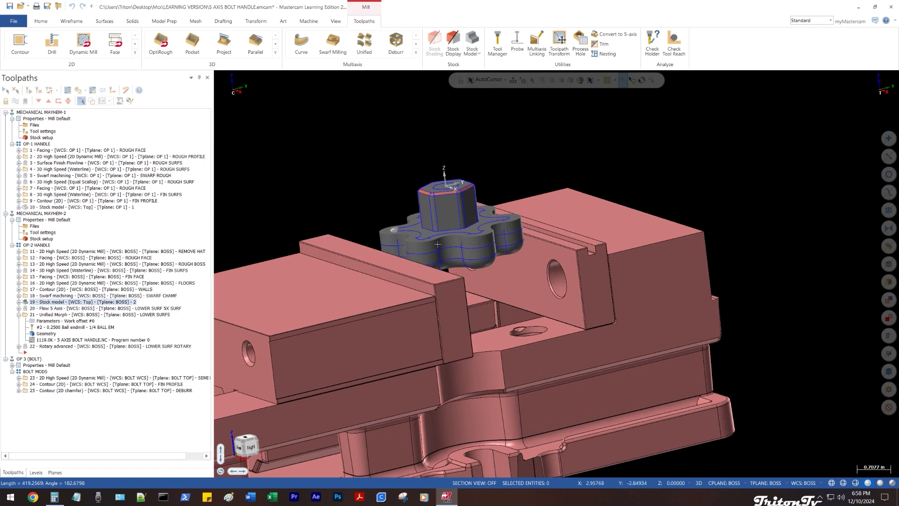
scroll(362, 231, up, 2)
scroll(362, 232, down, 2)
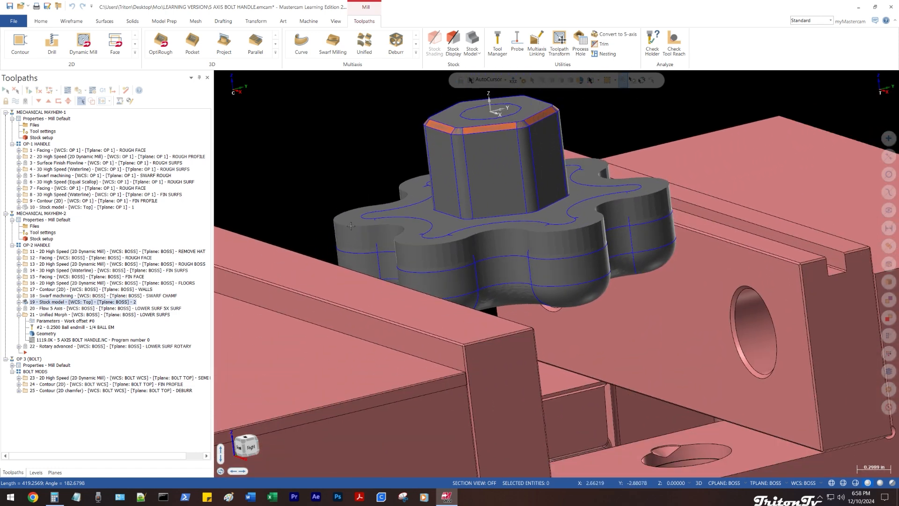
scroll(445, 217, down, 3)
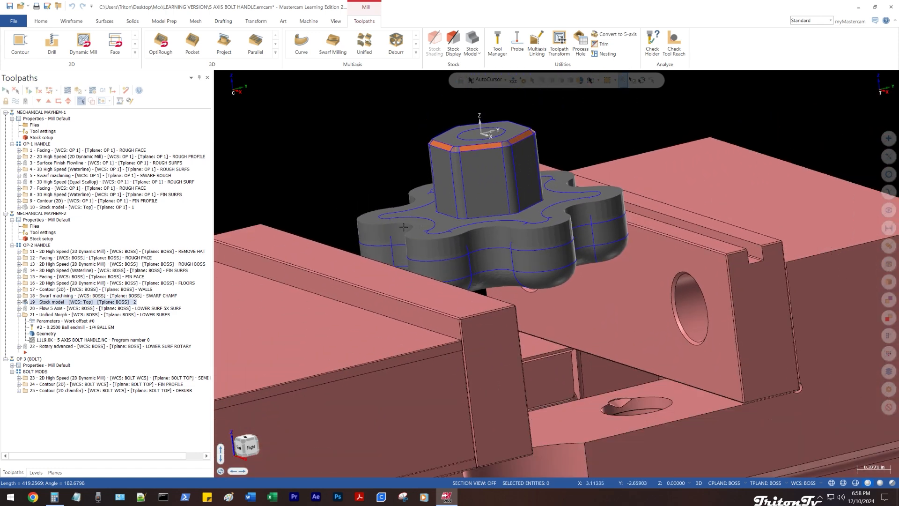
- Compare stock model 2 with the displays of operations 1, 17 and 18, ending with operation 18 selected
click(31, 296)
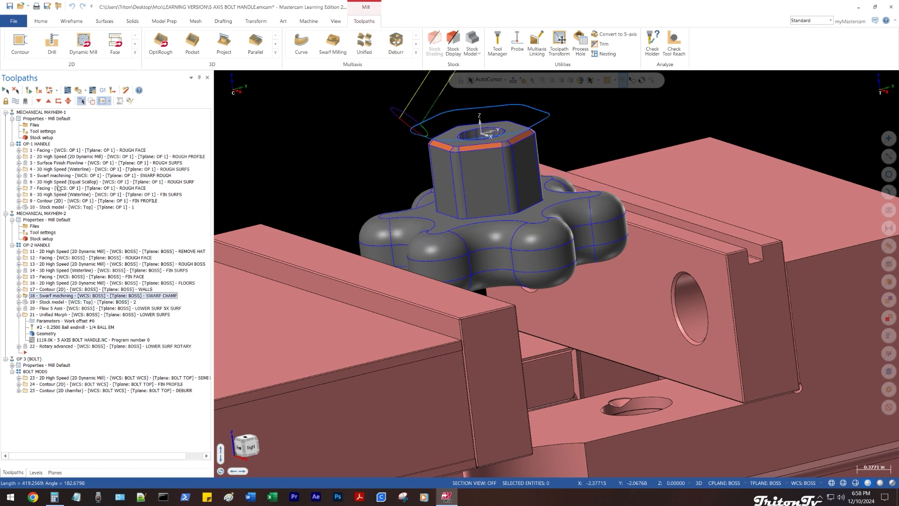
click(48, 151)
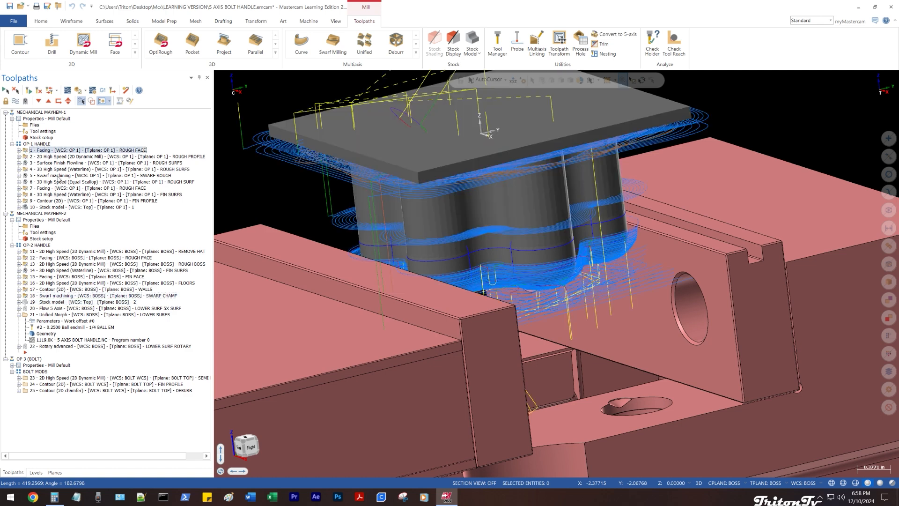
click(36, 296)
click(34, 303)
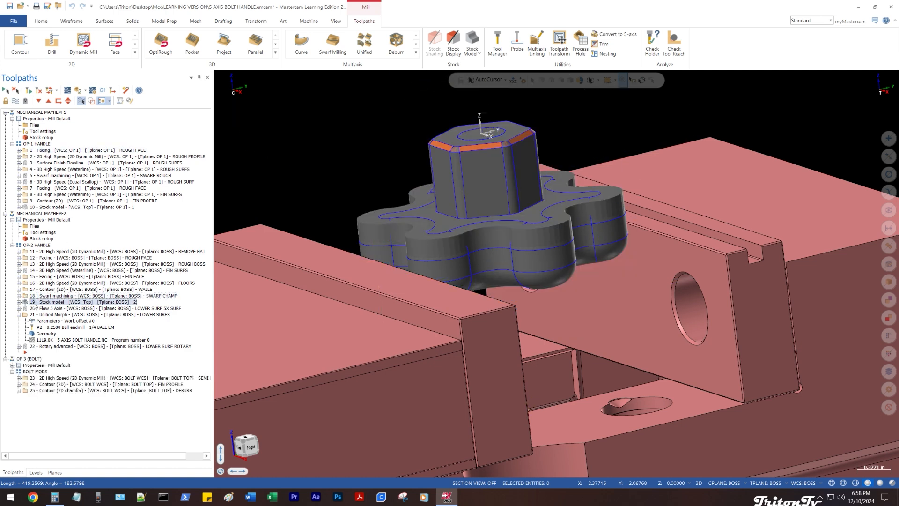
click(34, 290)
click(36, 296)
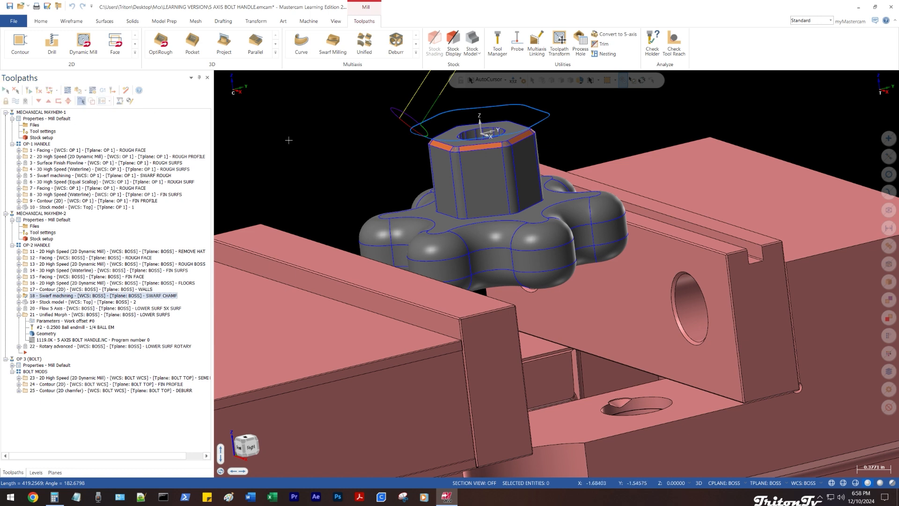
- Toggle the toolpath display and review the finishing operations above stock model 2, ending with operation 15
key(alt+t)
click(47, 302)
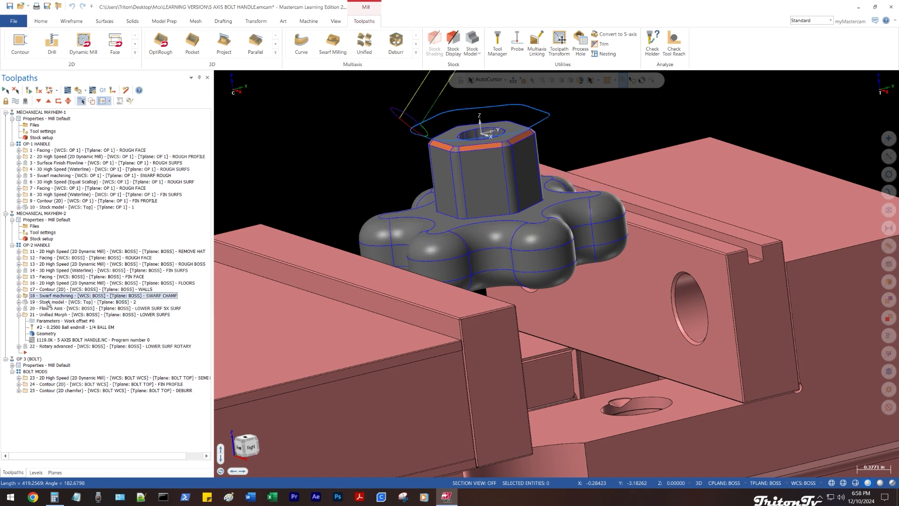
click(48, 289)
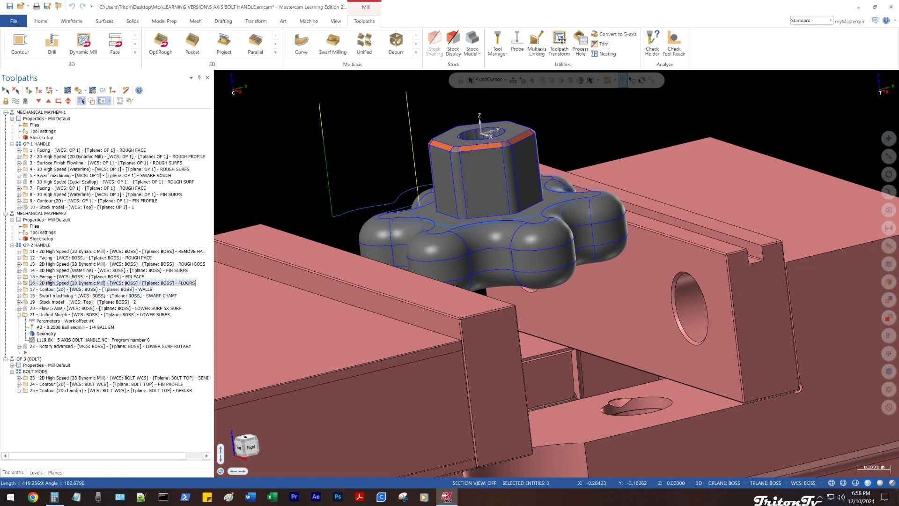
click(48, 276)
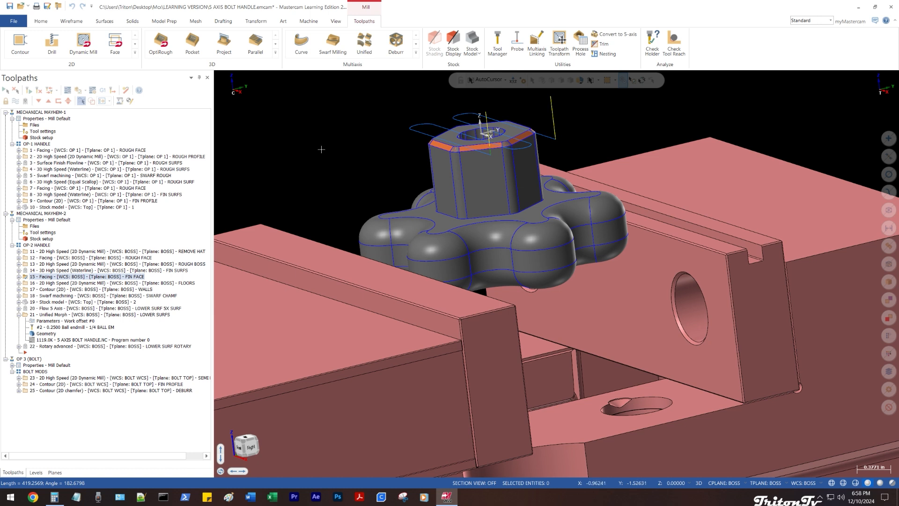
key(alt+t)
- Alternate between operation 18 and stock model 2 to compare part and stock, leaving stock model 2 selected
click(76, 302)
click(72, 296)
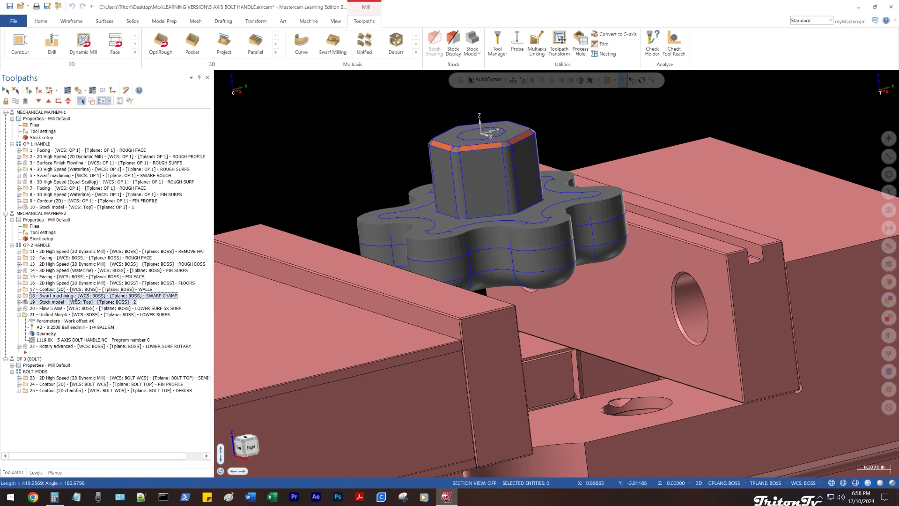
click(72, 302)
click(69, 295)
click(67, 303)
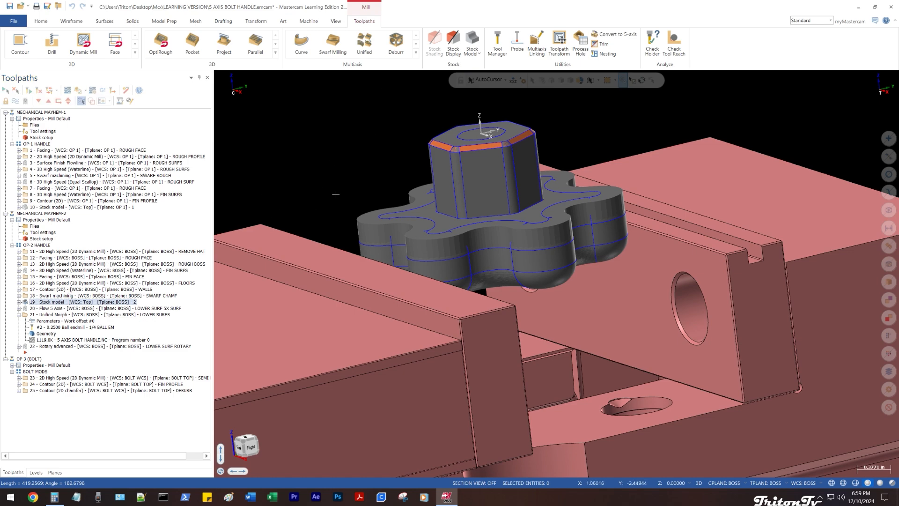
- Examine the handle and its stock model between the vise jaws from several angles and distances
scroll(382, 176, down, 4)
mouse_move(400, 154)
middle_down()
mouse_move(505, 153)
mouse_move(520, 183)
mouse_move(474, 195)
mouse_move(376, 274)
mouse_move(399, 353)
mouse_move(388, 214)
mouse_move(355, 243)
middle_up()
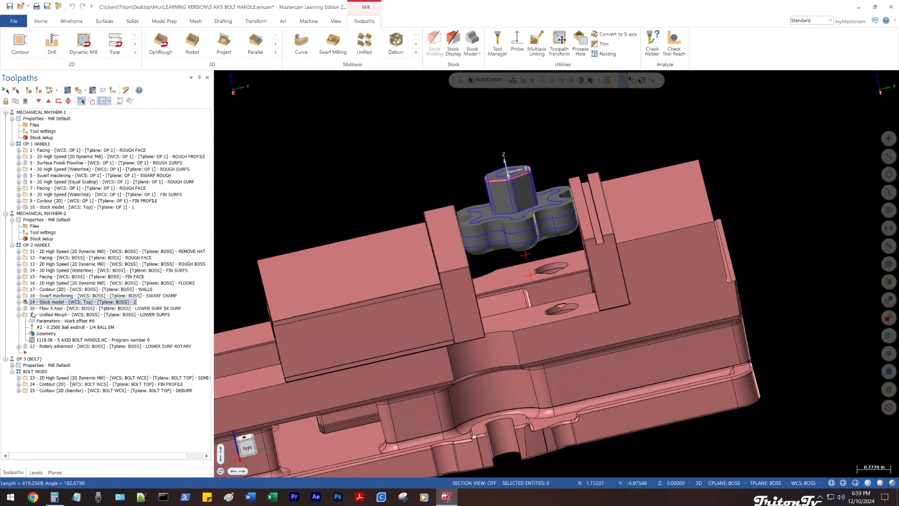
mouse_move(539, 194)
middle_down()
mouse_move(642, 175)
mouse_move(503, 216)
middle_up()
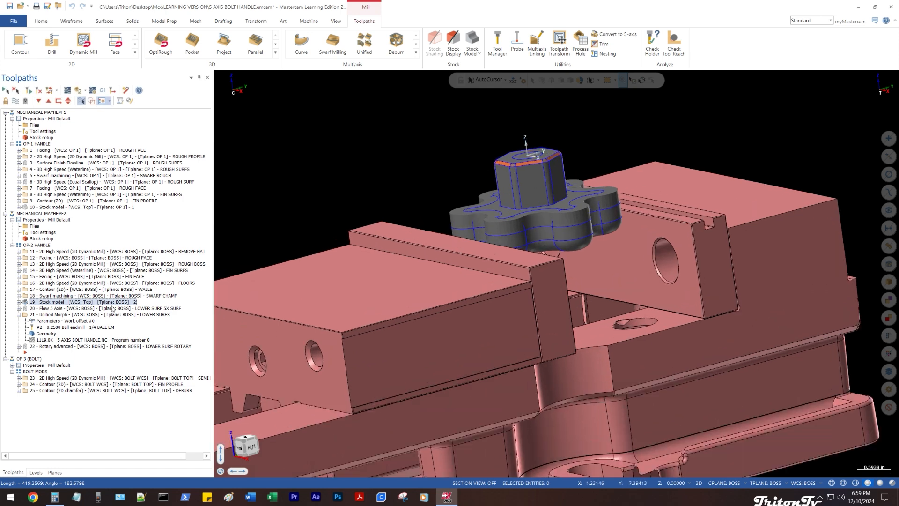
scroll(502, 215, up, 3)
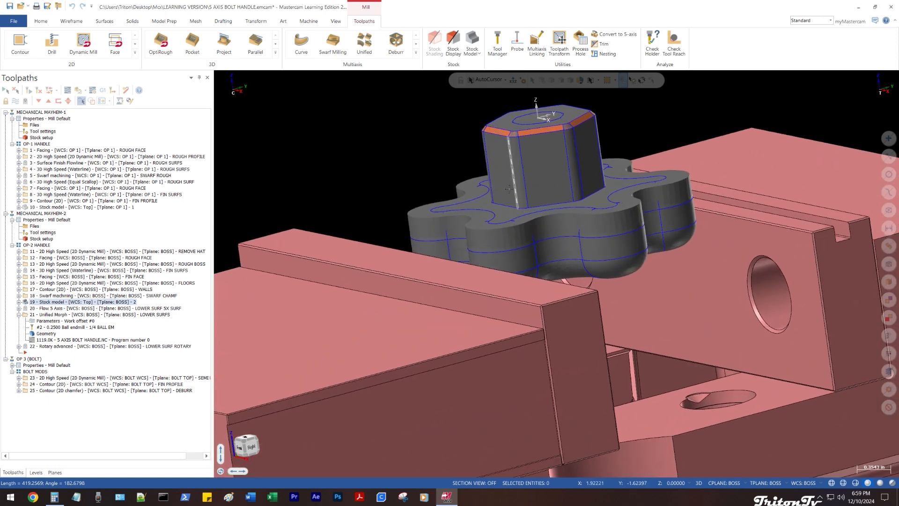
middle_drag(403, 144, 381, 173)
scroll(384, 185, down, 3)
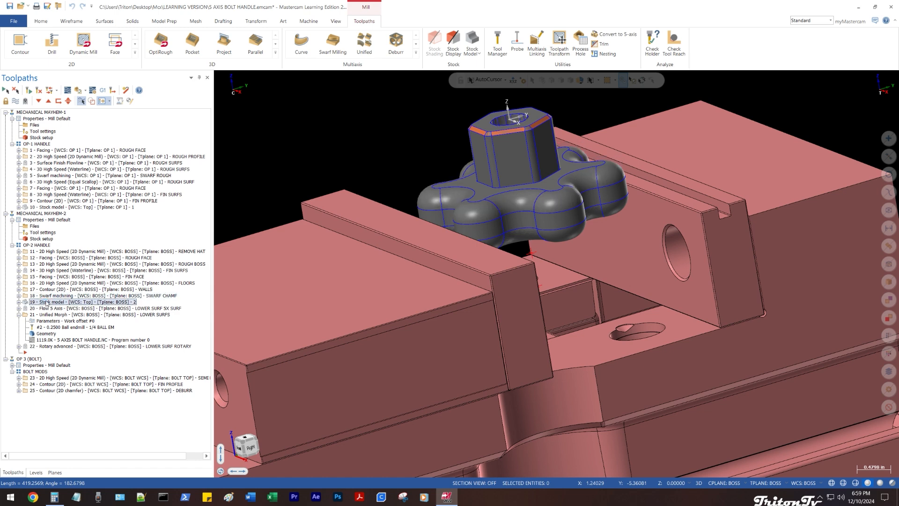
scroll(393, 146, down, 2)
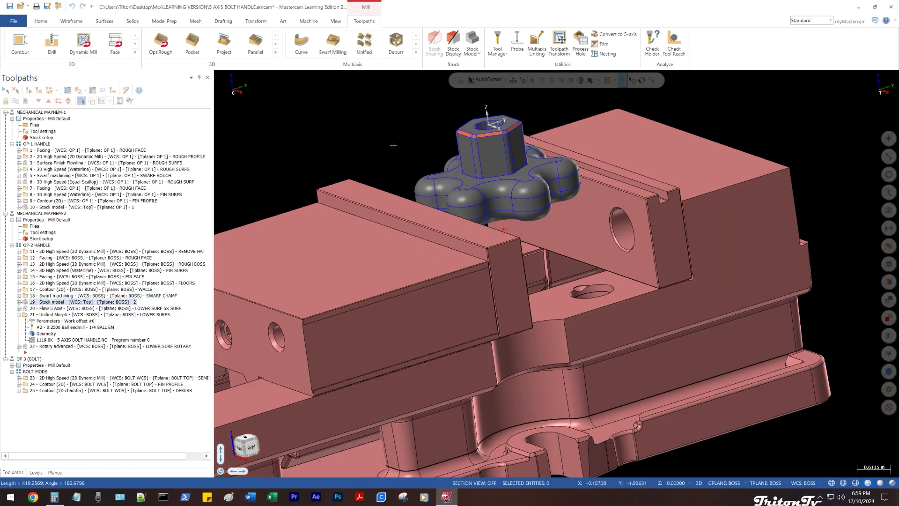
- Open the parameters of operation 21, the Unified Morph toolpath for the lower surfaces
click(63, 290)
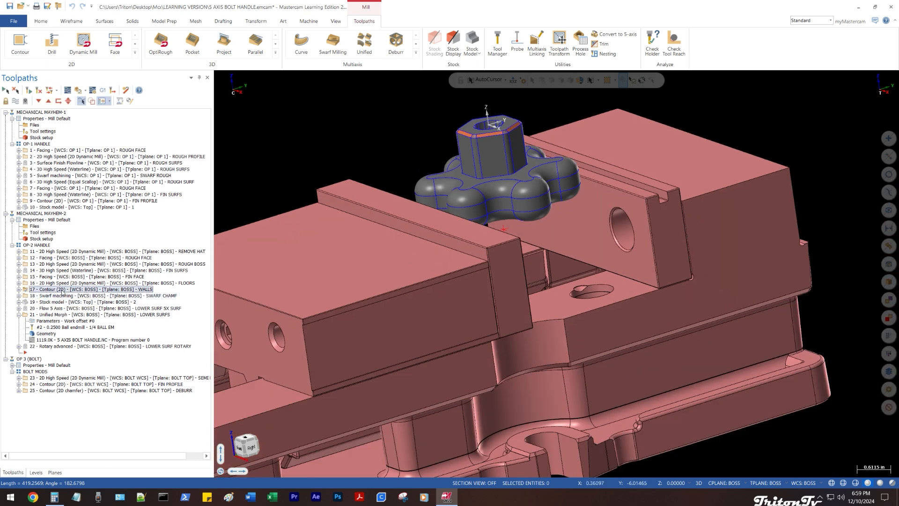
click(47, 314)
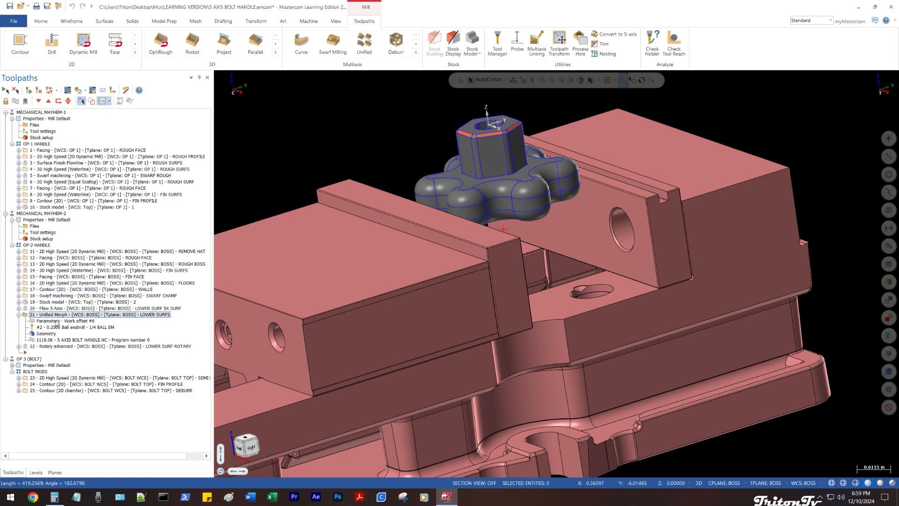
click(56, 322)
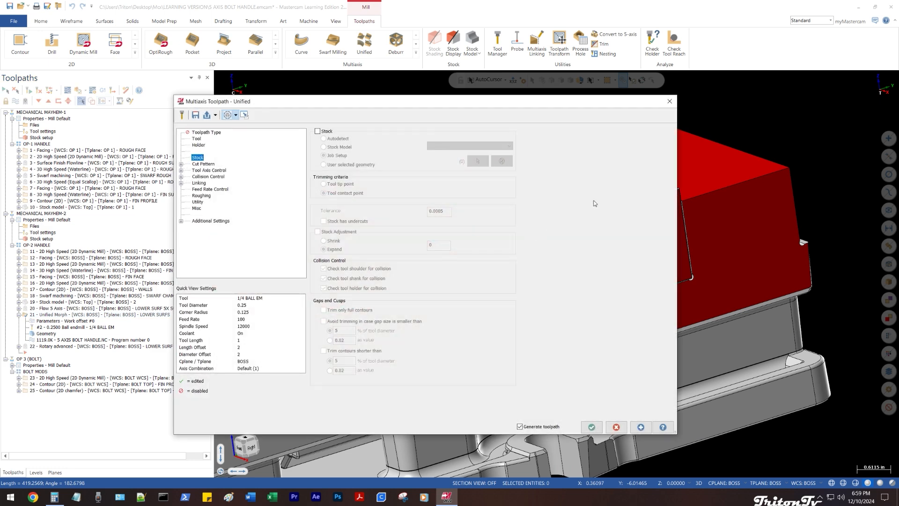
drag(348, 101, 399, 101)
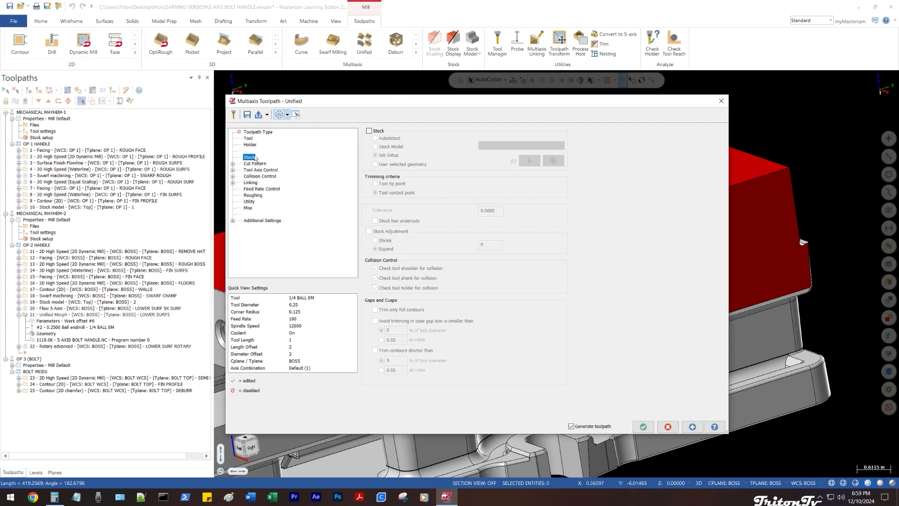
- Review the tool and holder settings of the Unified toolpath, highlighting the LOWER SURFS comment and the tool projection
click(249, 138)
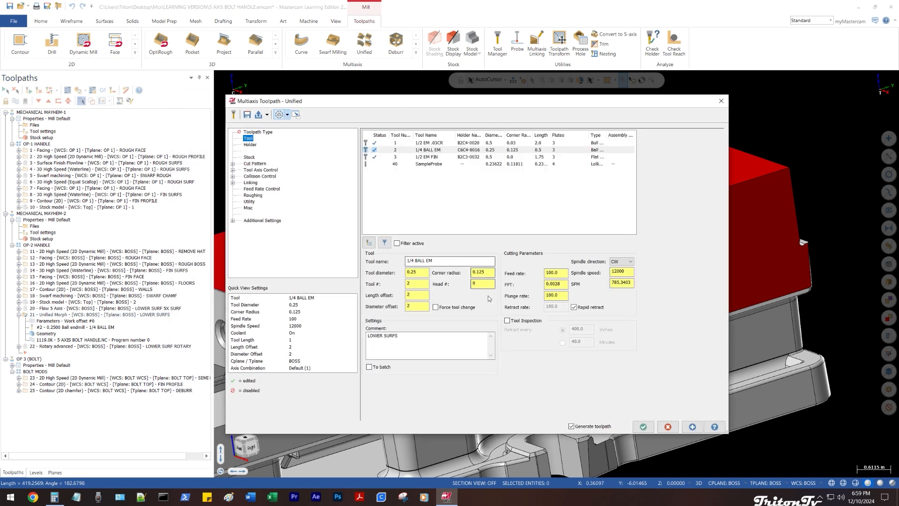
drag(561, 274, 532, 281)
drag(411, 337, 353, 331)
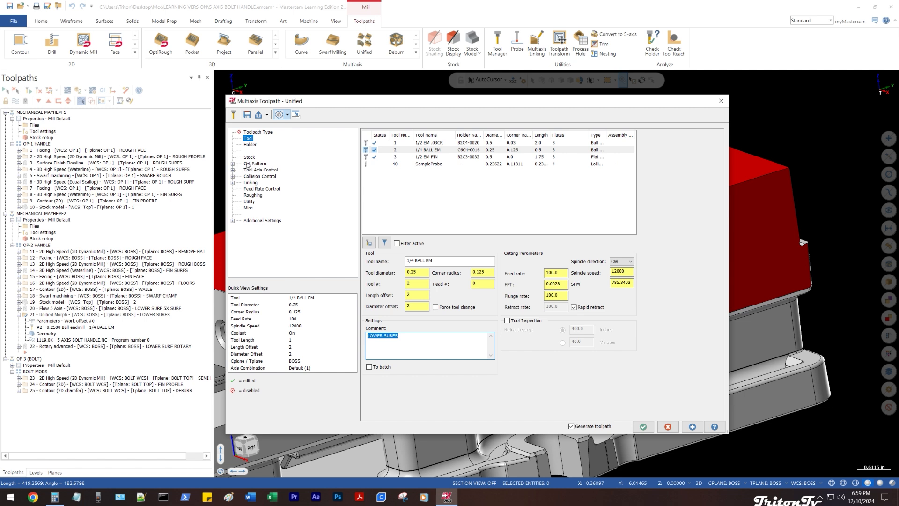
click(249, 144)
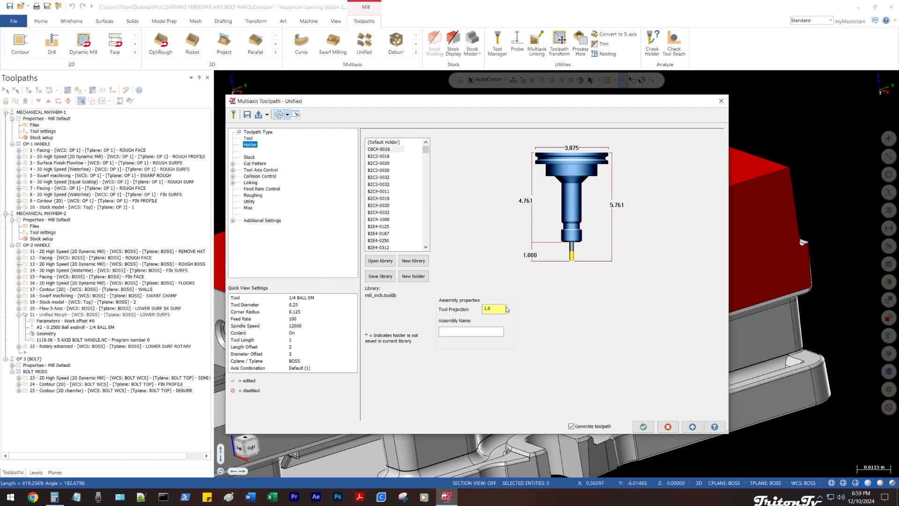
double_click(506, 308)
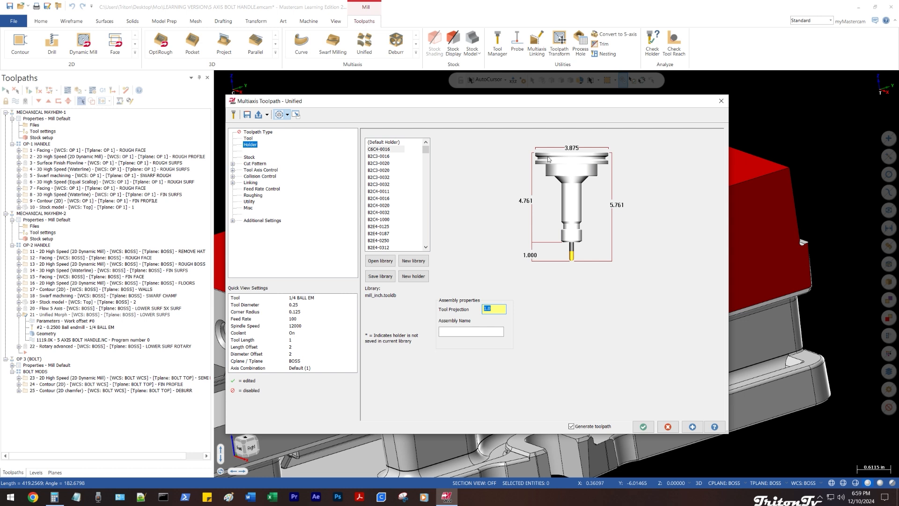
- Check the toolpath's stock settings, and open the Cut Pattern settings with their subpages expanded
click(248, 157)
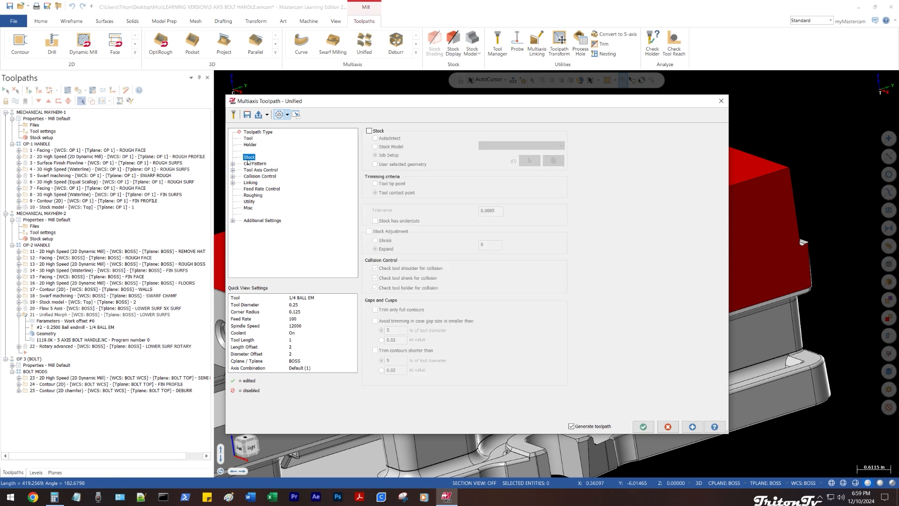
click(254, 163)
click(233, 163)
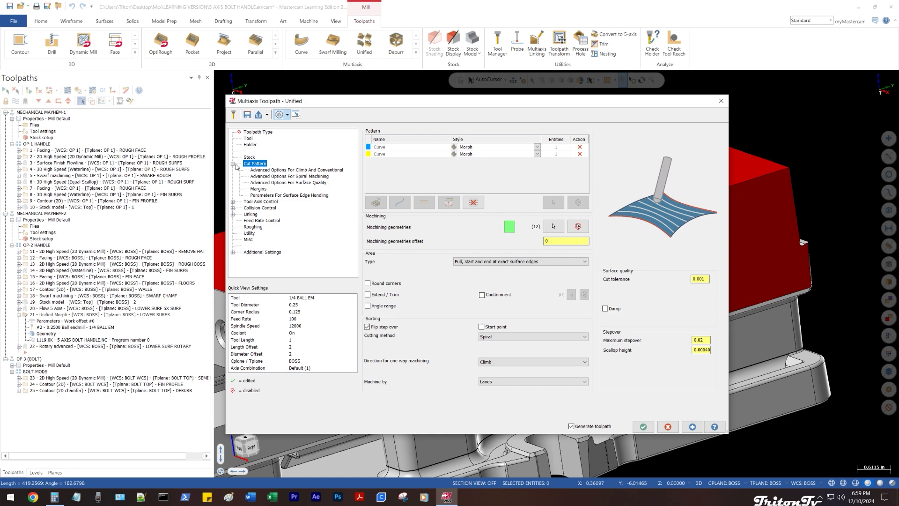
- Move the parameters dialog clear of the model and examine the machining surfaces and morph curves on the handle
drag(511, 106, 290, 17)
scroll(751, 180, down, 2)
scroll(750, 180, down, 2)
middle_drag(636, 160, 670, 165)
scroll(670, 165, up, 2)
scroll(634, 138, down, 1)
scroll(634, 138, up, 2)
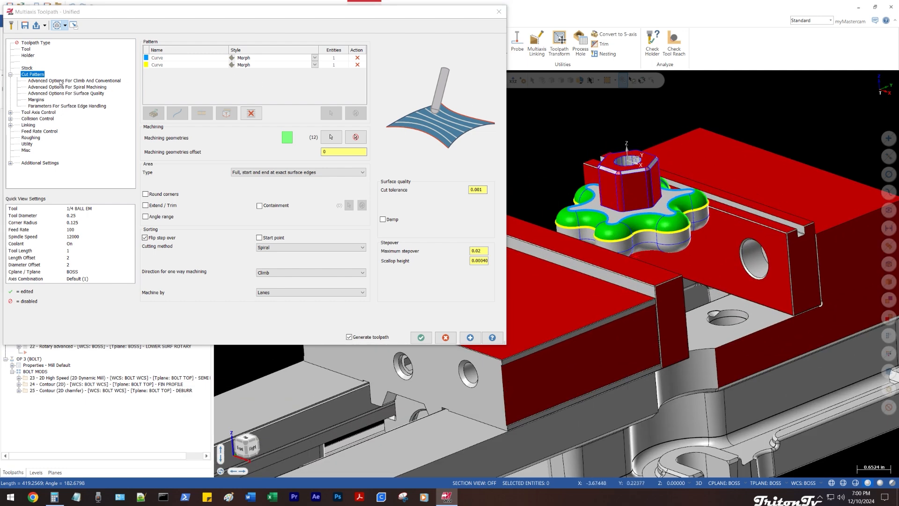
scroll(584, 139, down, 1)
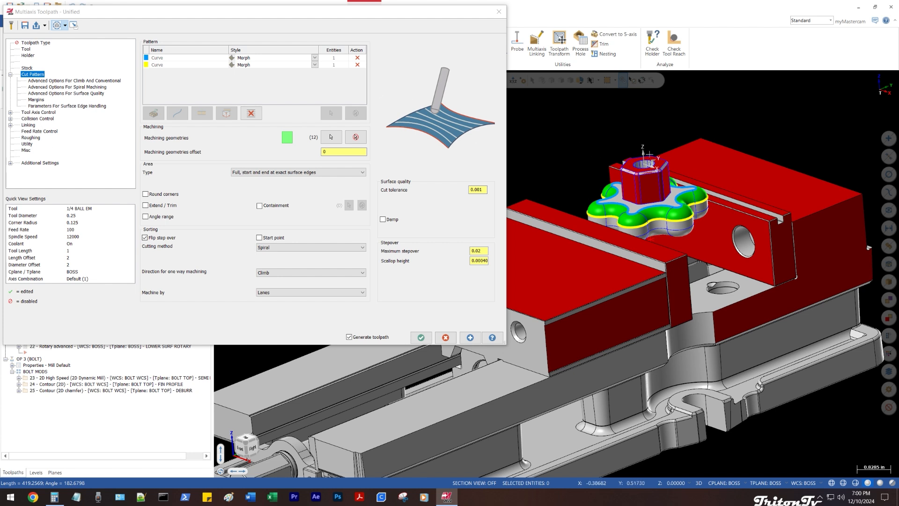
- Examine the morph curves and the twelve machining surfaces on the handle's lower lobes against the cut pattern settings
click(271, 81)
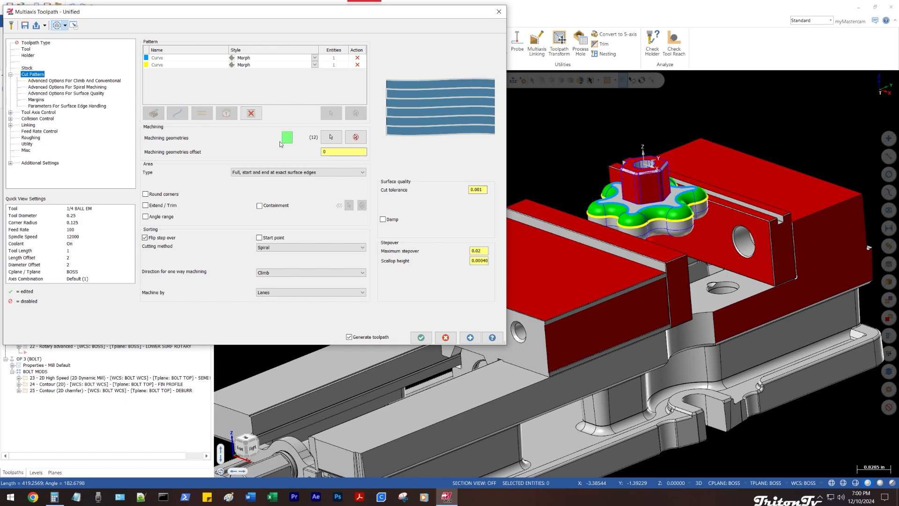
scroll(631, 228, up, 5)
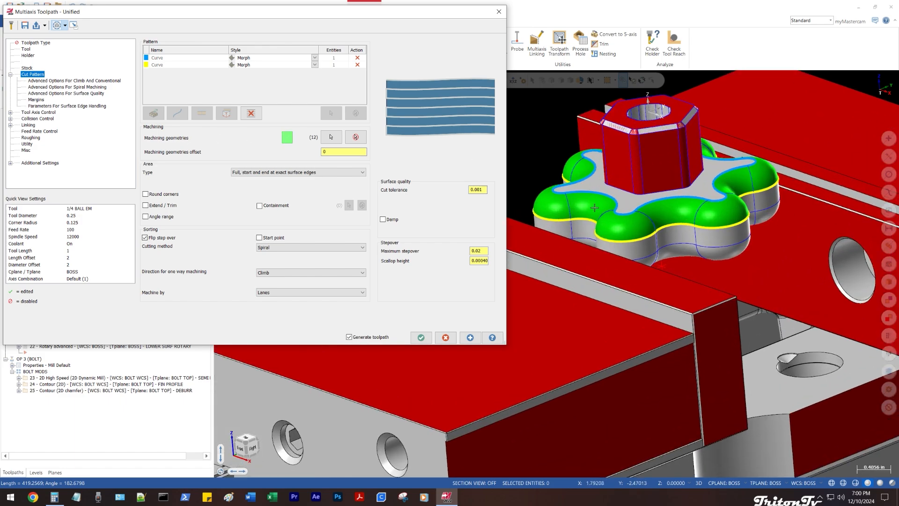
middle_drag(630, 228, 518, 193)
scroll(719, 207, down, 2)
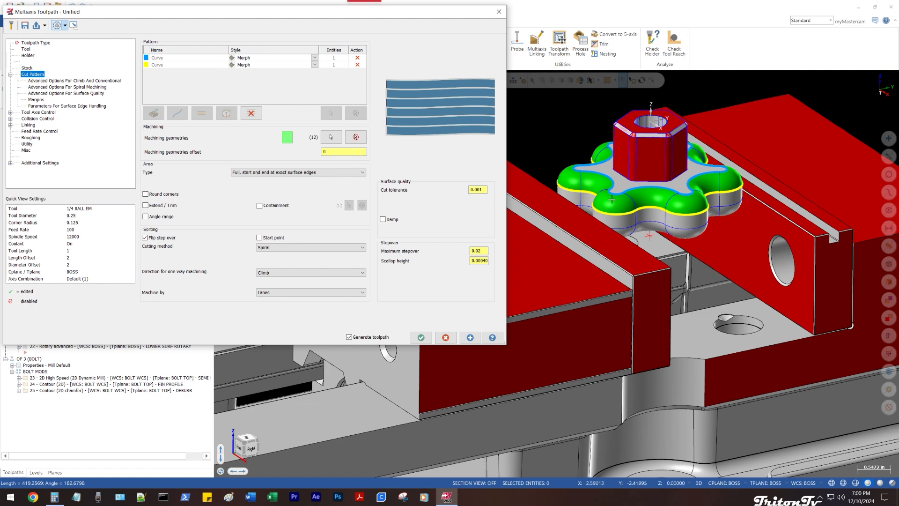
scroll(608, 199, up, 4)
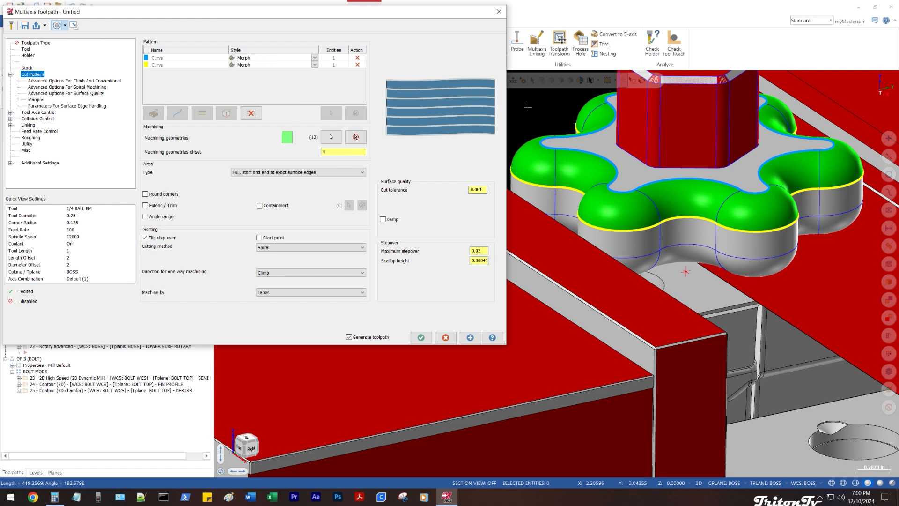
scroll(528, 107, down, 1)
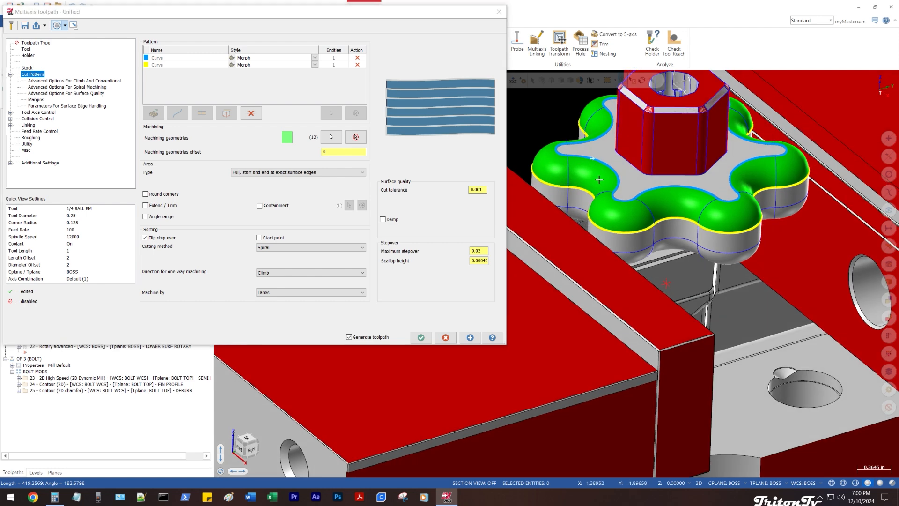
- Backplot operation 21 from the top view and inspect the spiral passes around the lobes and the vise
key(alt+1)
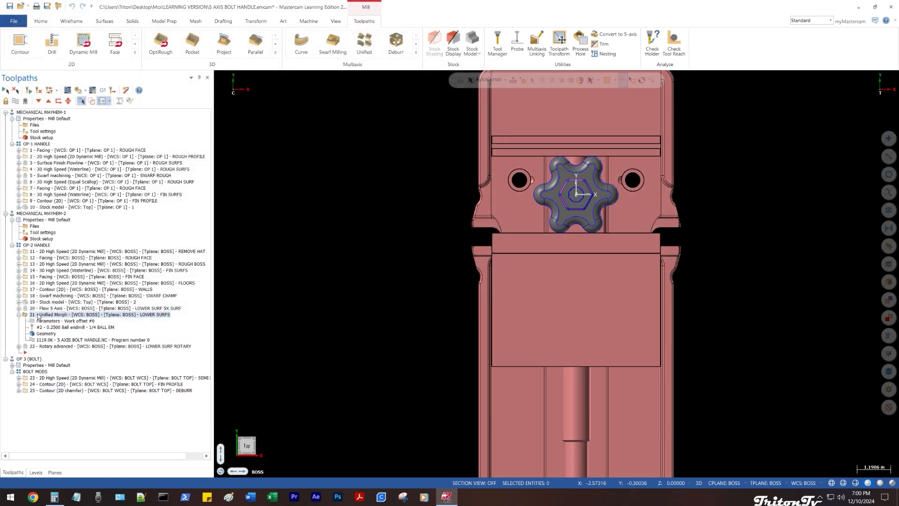
click(68, 91)
scroll(568, 177, up, 4)
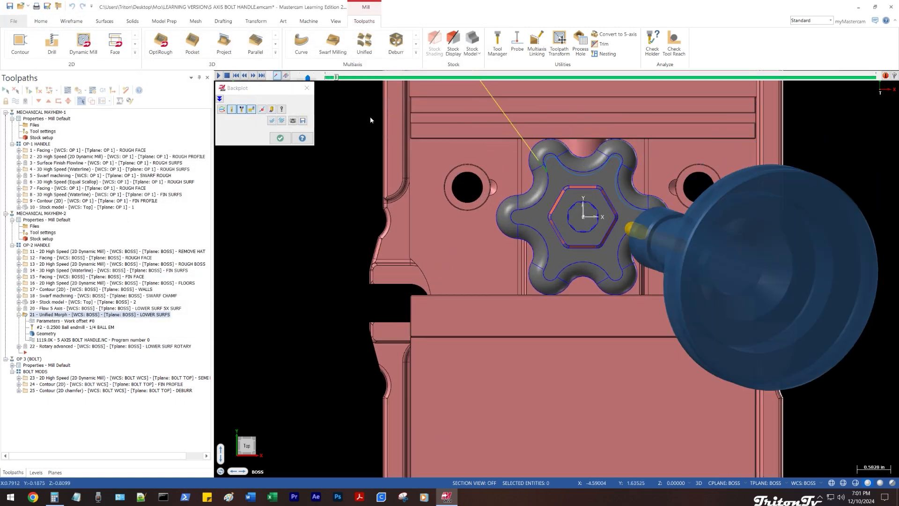
scroll(564, 167, up, 6)
scroll(538, 162, down, 1)
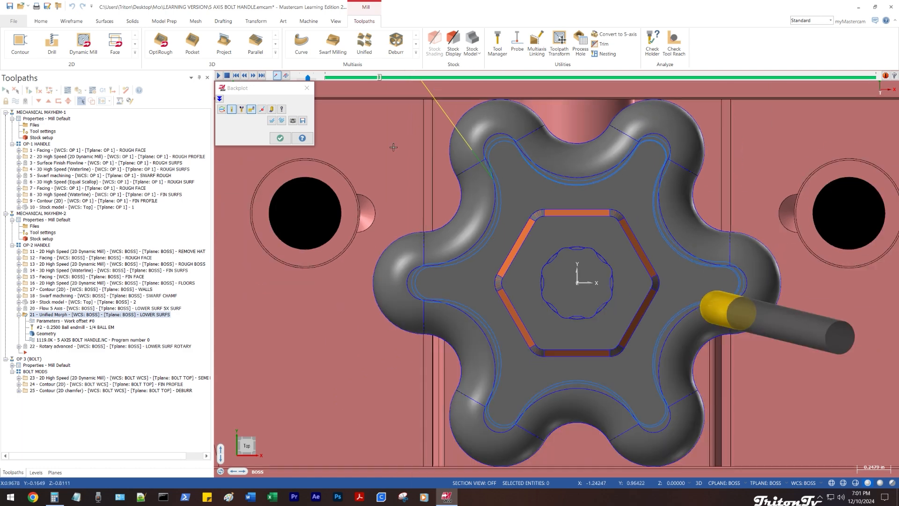
scroll(580, 217, down, 1)
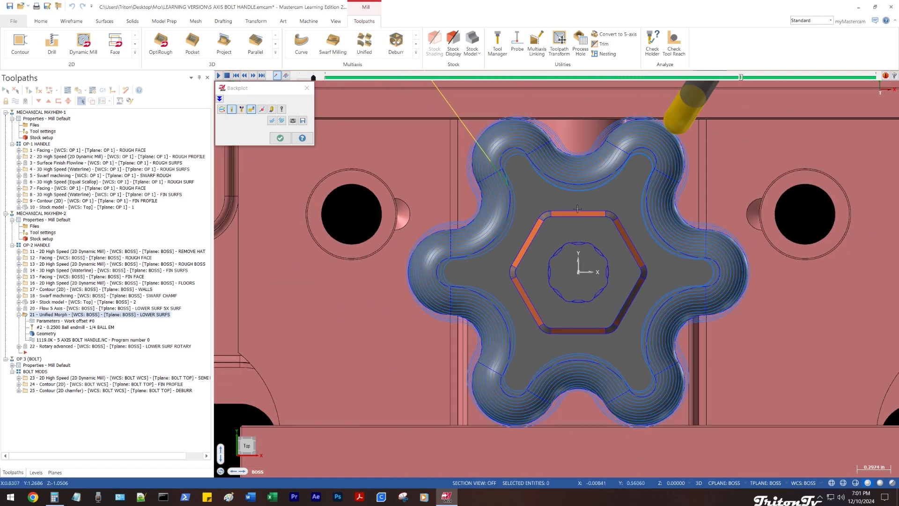
scroll(578, 207, down, 5)
middle_drag(609, 232, 263, 132)
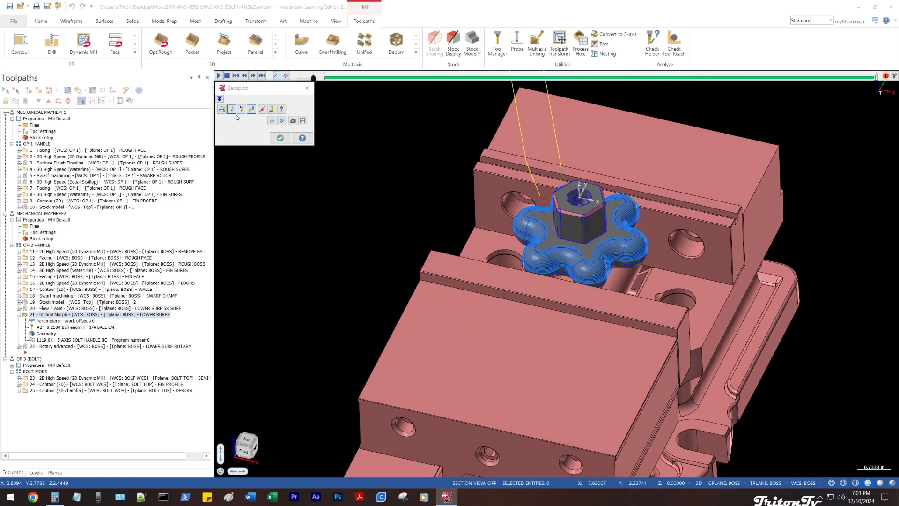
- Reopen operation 21's parameters at the Cut Pattern settings and examine the machining surfaces and bounding curves up close
click(57, 321)
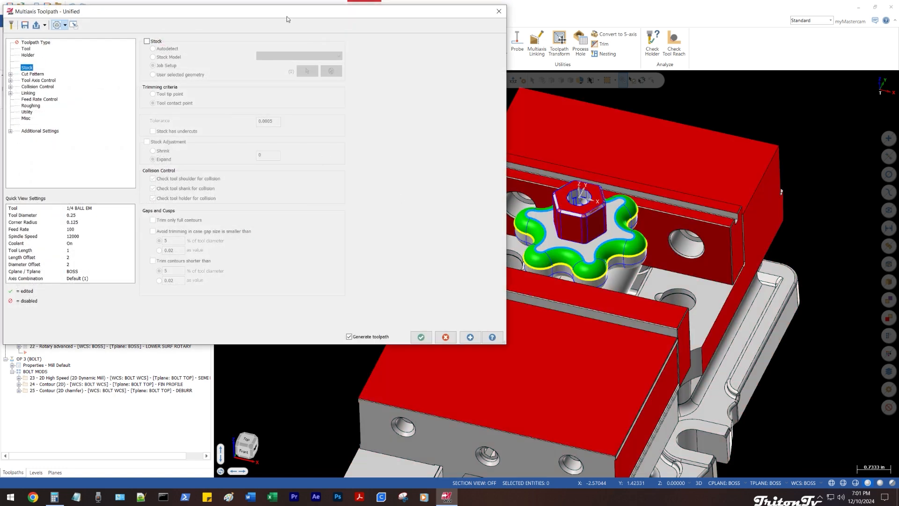
mouse_move(287, 19)
mouse_down()
mouse_move(311, 23)
mouse_move(296, 19)
mouse_up()
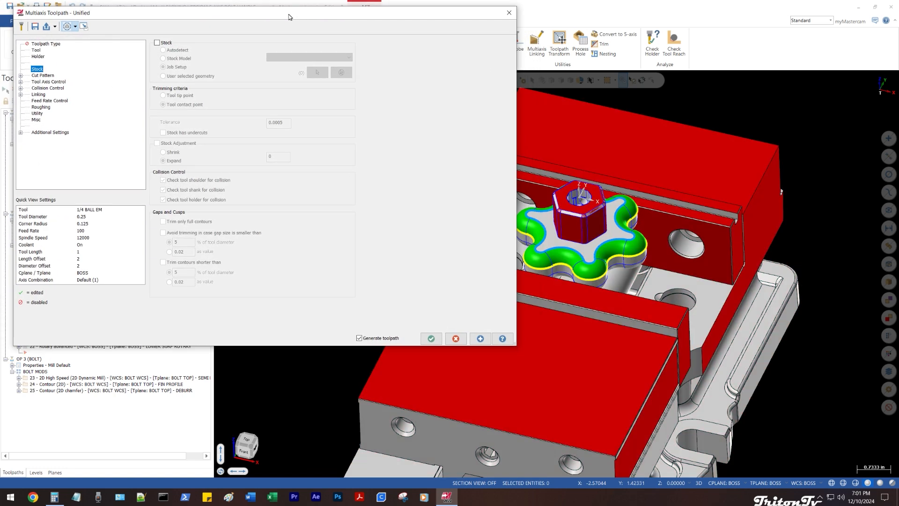
click(41, 75)
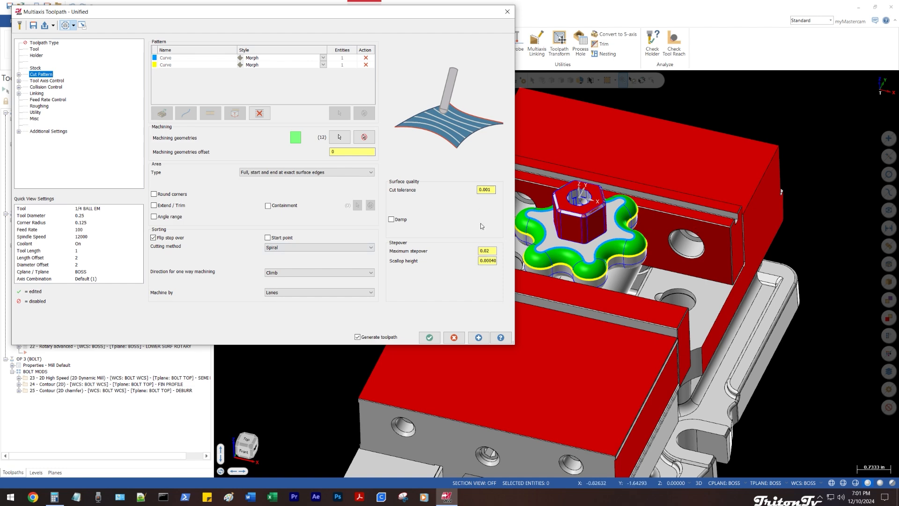
scroll(585, 220, up, 6)
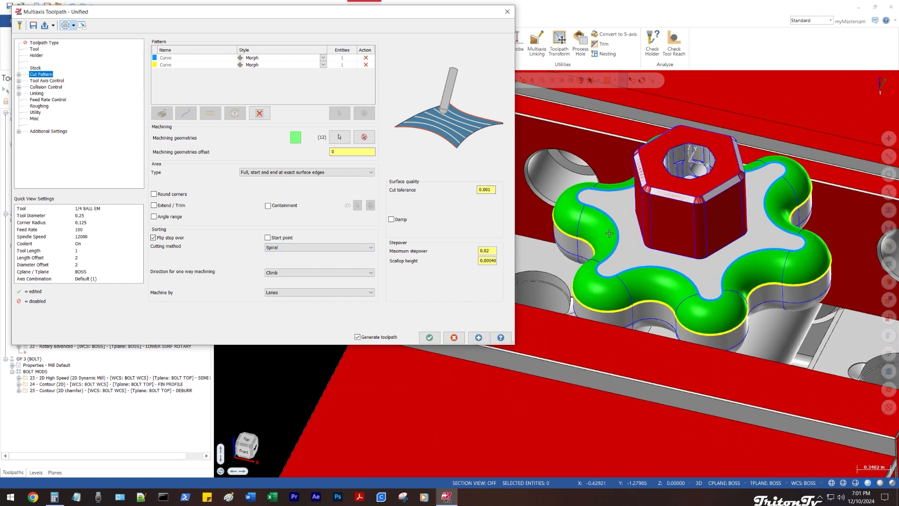
middle_drag(611, 219, 629, 266)
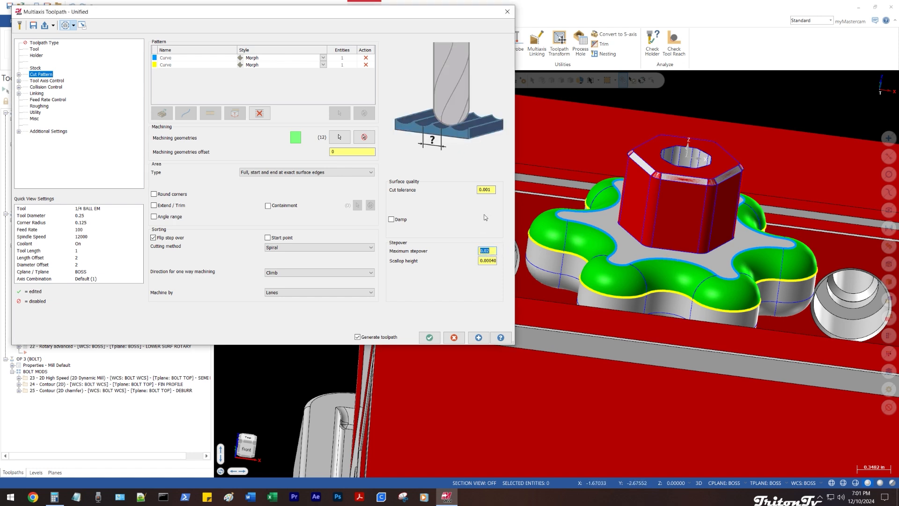
- Review the cut tolerance, maximum stepover and scallop height fields of the morph pattern
double_click(487, 190)
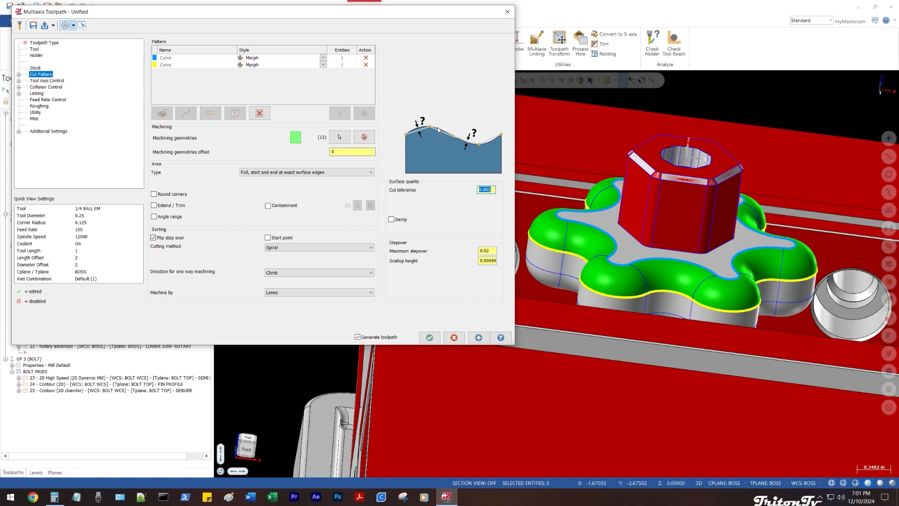
click(490, 189)
drag(493, 250, 469, 248)
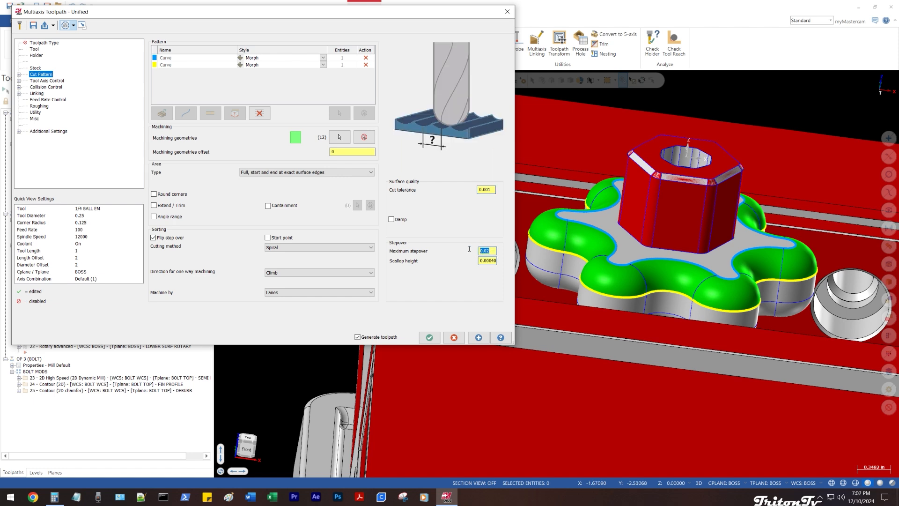
click(494, 251)
click(495, 260)
- Check how the maximum stepover relates to the scallop height, reading the scallop value through all its digits
click(488, 251)
text(5)
key(Tab)
click(490, 260)
key(Left)
key(Left)
key(Left)
click(494, 252)
click(494, 261)
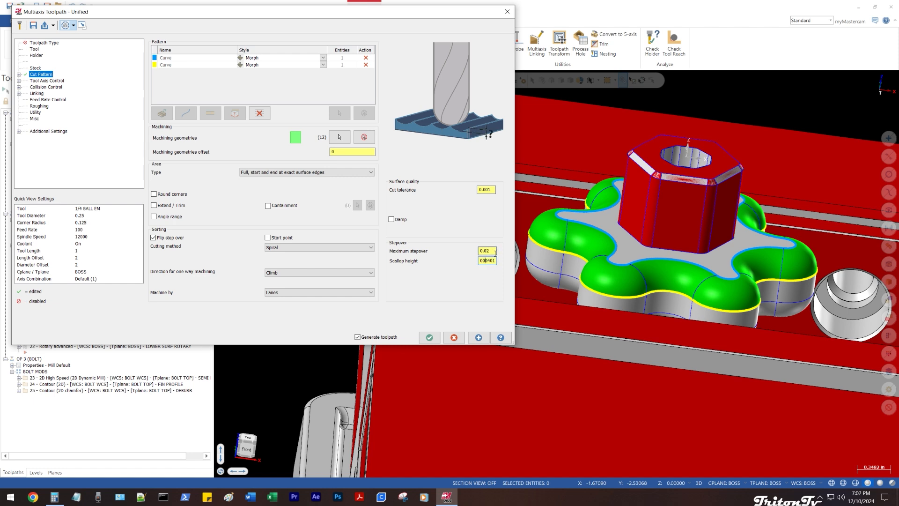
key(Left)
key(Left)
key(Left)
key(Left)
key(Left)
key(Left)
key(Left)
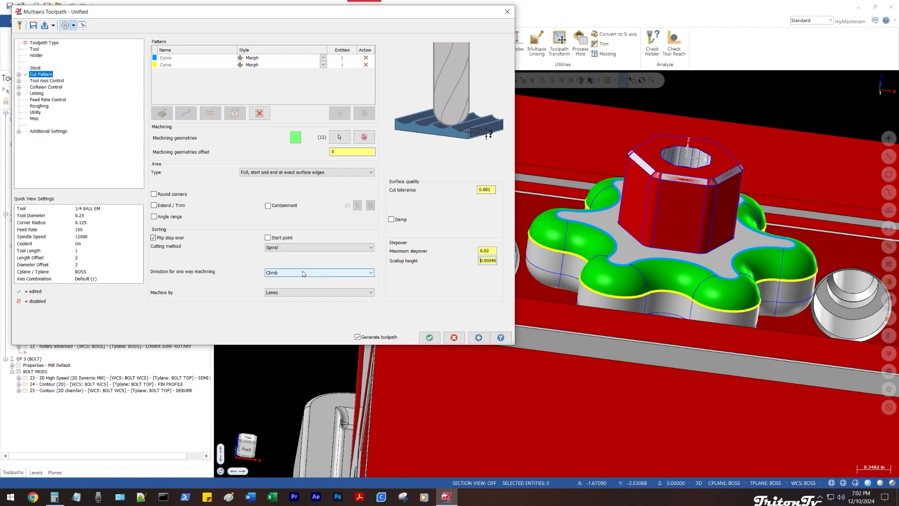
- Expand the subpages of Tool Axis Control and Cut Pattern in the parameter tree, and return to the Cut Pattern settings
click(56, 80)
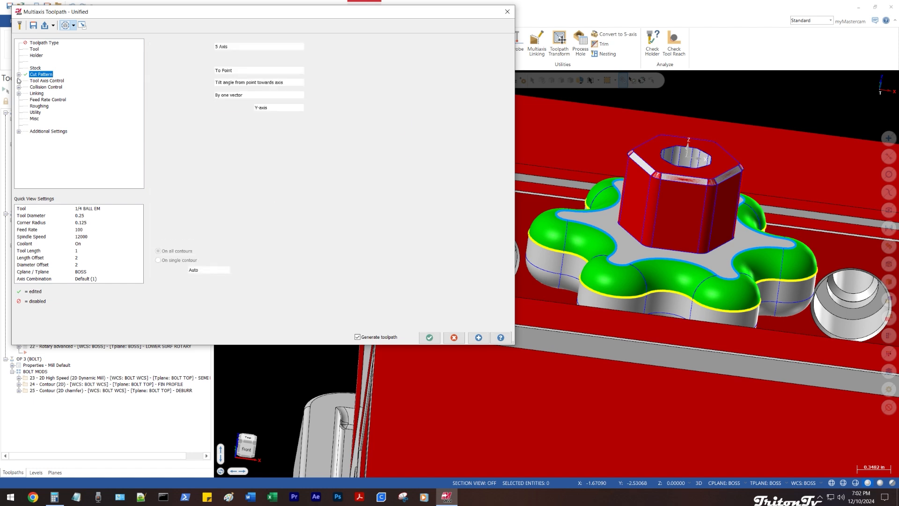
click(19, 81)
click(31, 69)
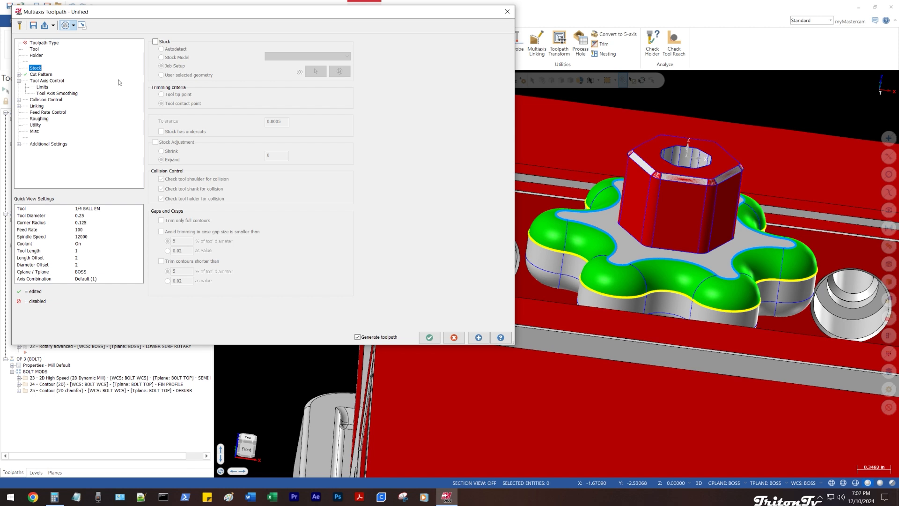
click(46, 75)
click(19, 75)
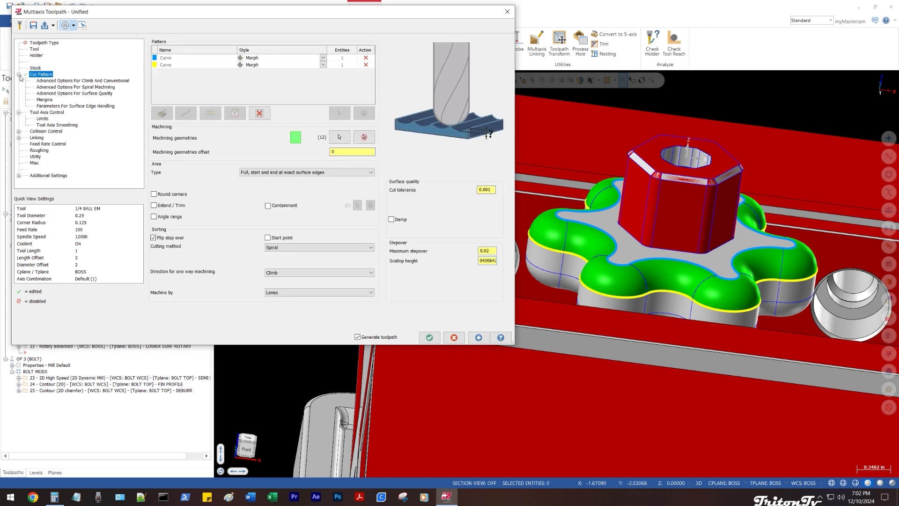
- Review the advanced options for climb and conventional cutting, comparing them with the one-way machining direction on Cut Pattern
click(70, 81)
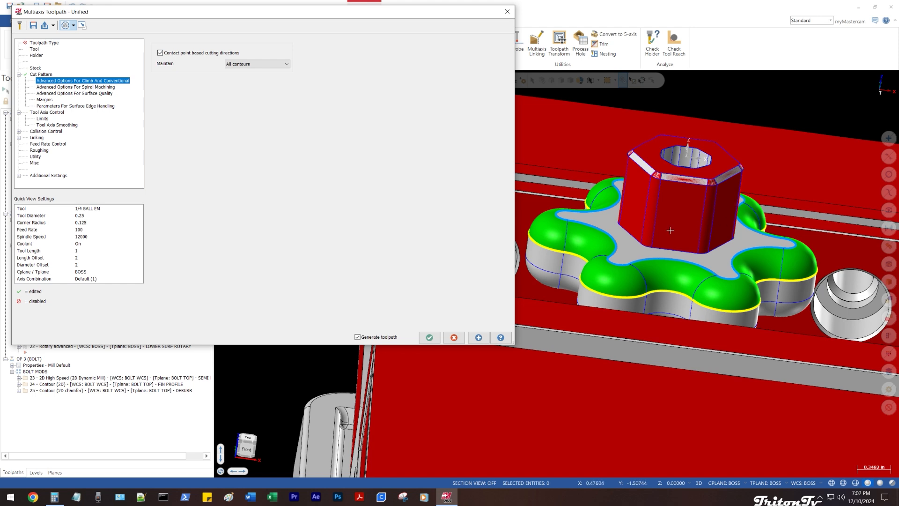
scroll(702, 228, down, 1)
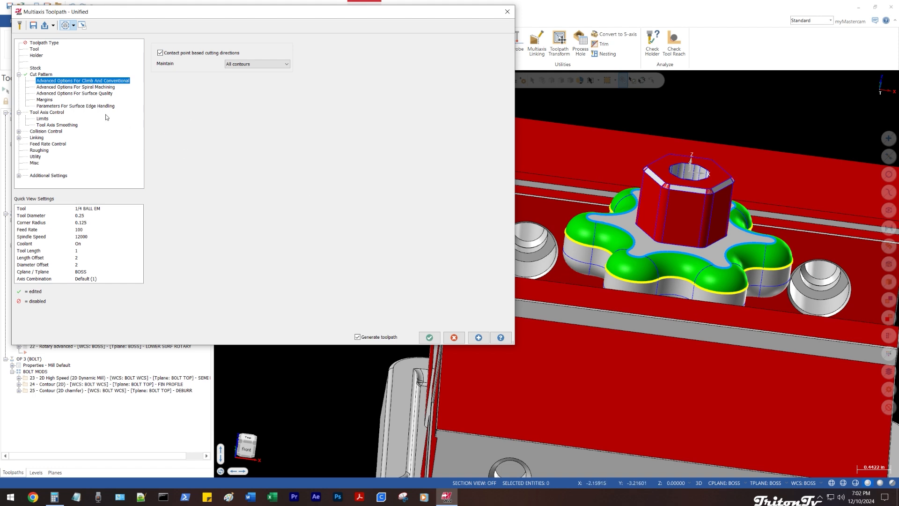
click(24, 75)
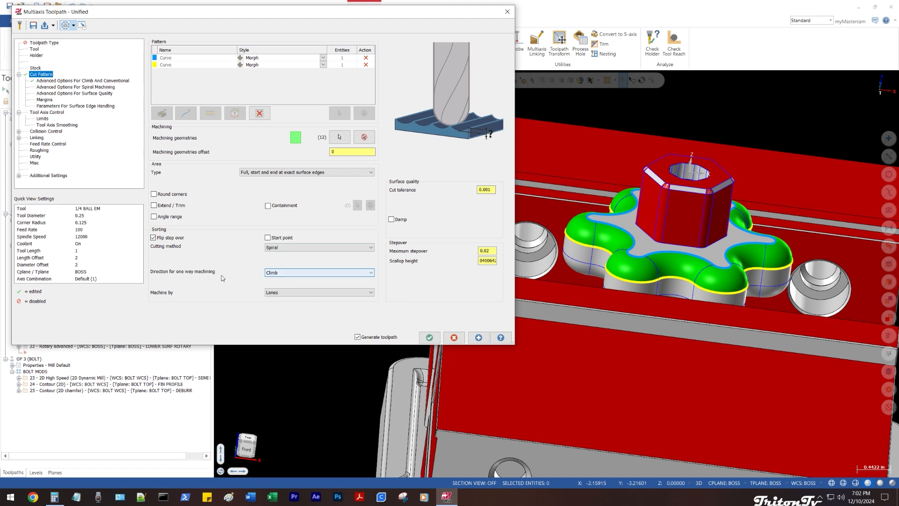
click(55, 81)
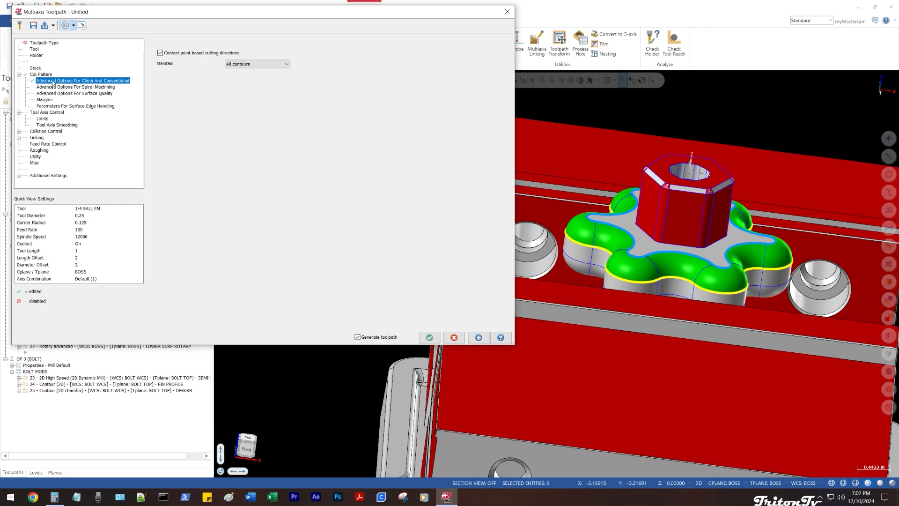
- Skim the remaining Cut Pattern subpages, and check the maximum angle step under Tool Axis Control
click(56, 87)
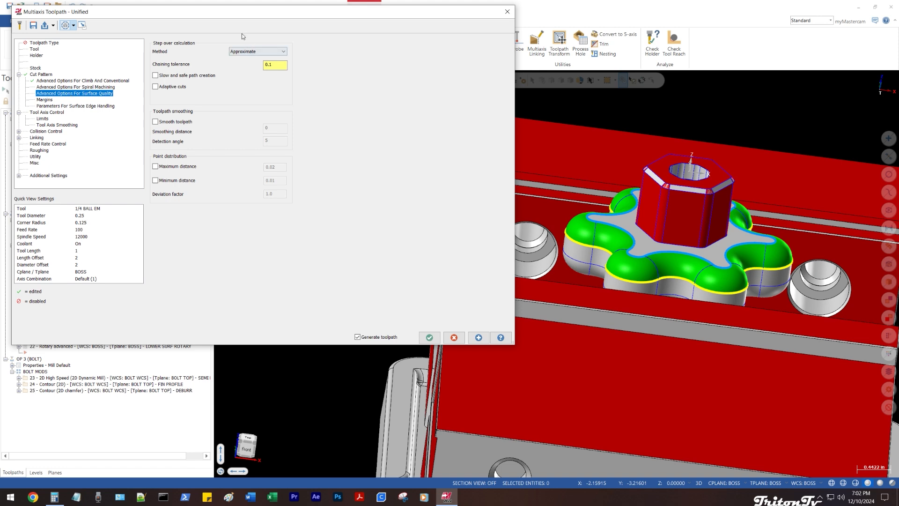
click(58, 100)
click(46, 112)
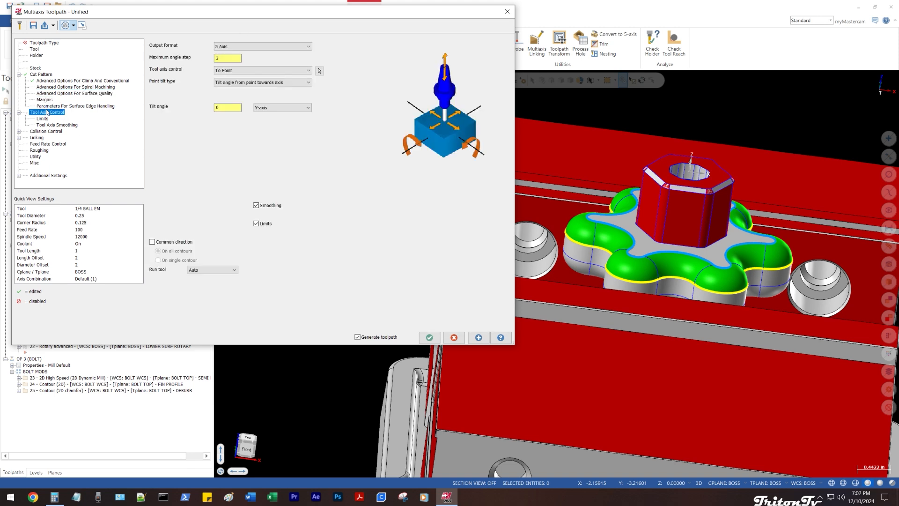
click(48, 106)
click(49, 113)
double_click(233, 60)
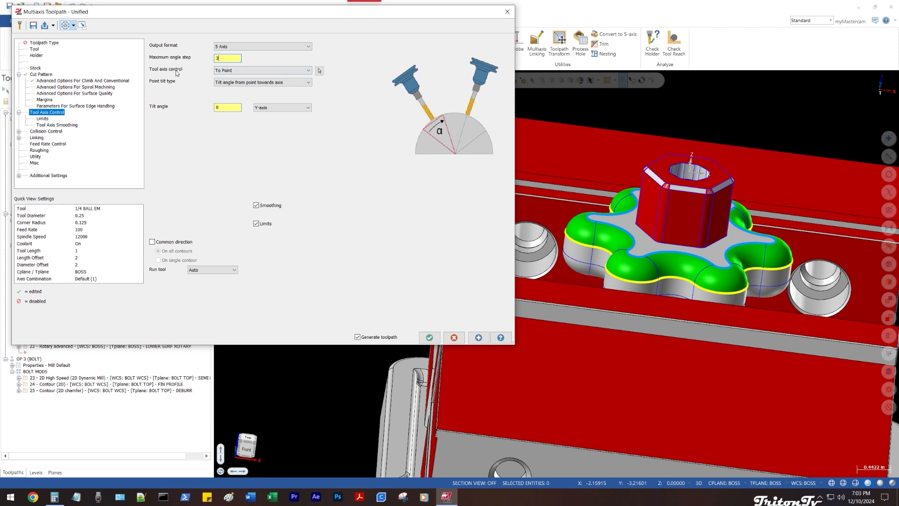
- Preview the Surface, Surface with tilt and Angle towards tilt axis methods of tool axis control
click(243, 70)
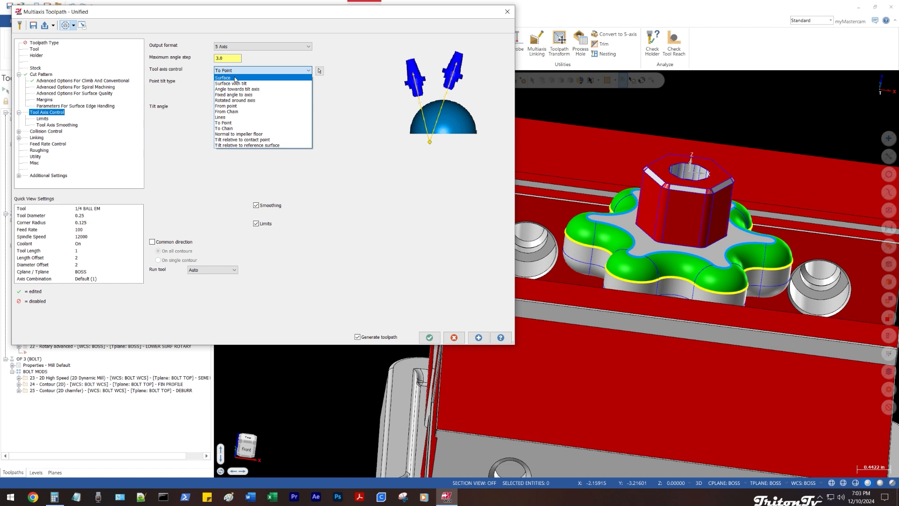
click(235, 79)
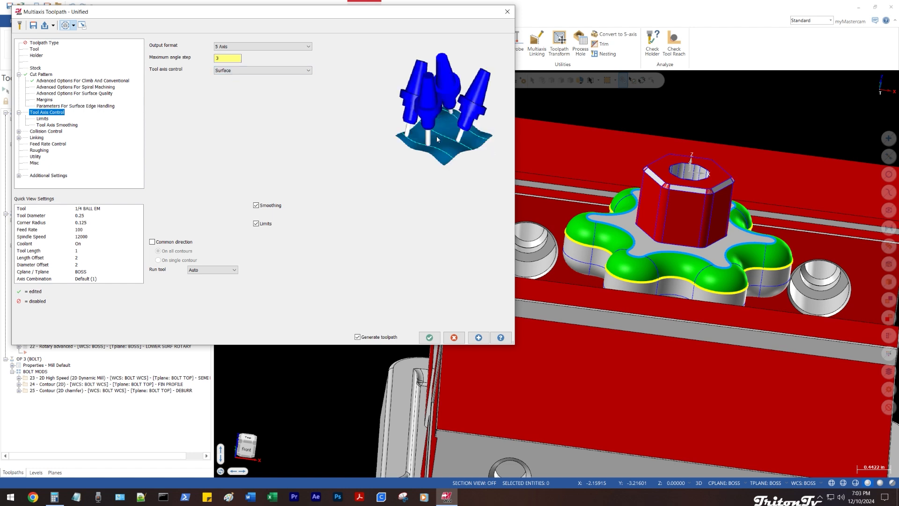
click(232, 73)
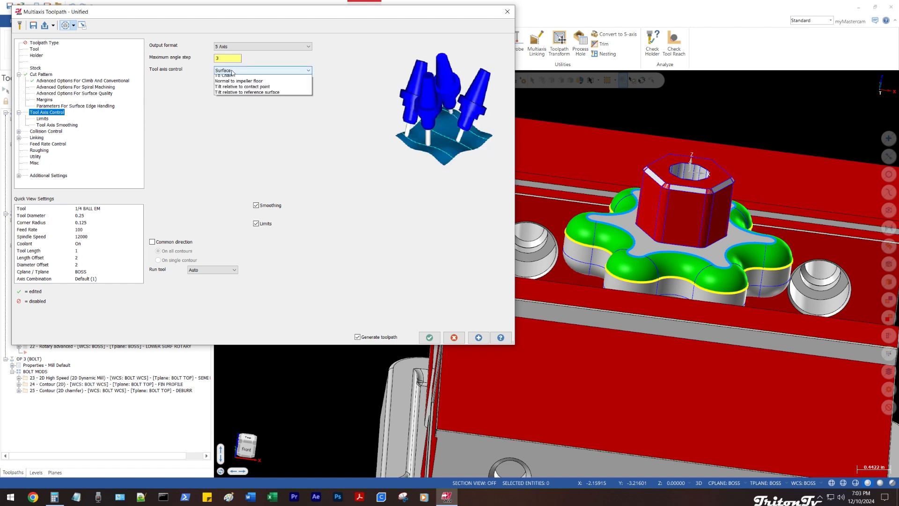
click(229, 85)
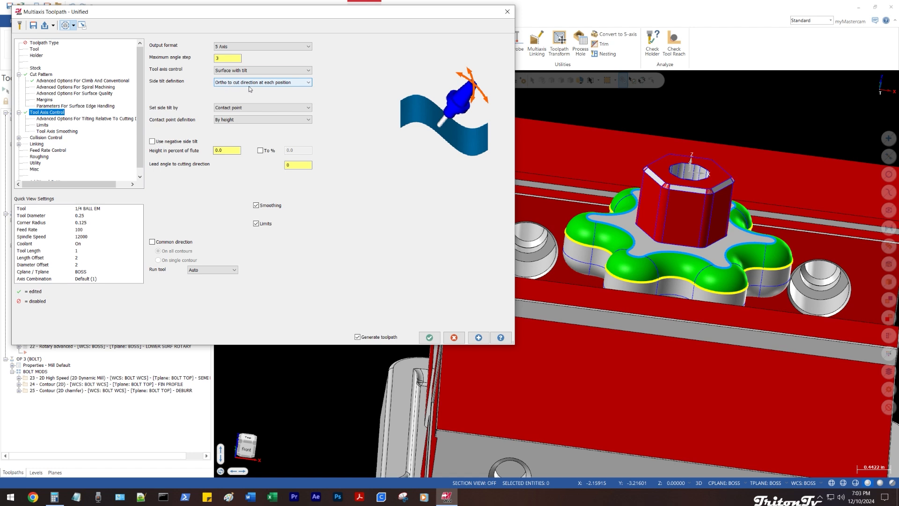
click(252, 73)
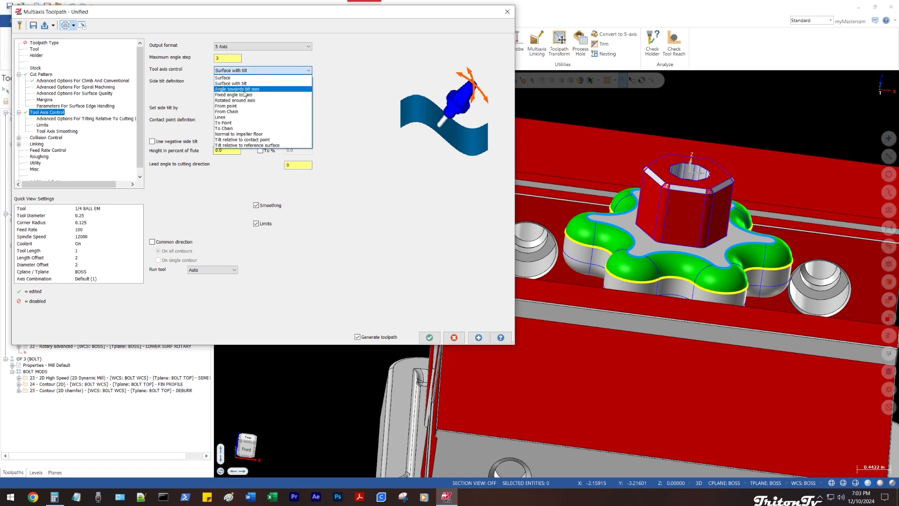
click(244, 90)
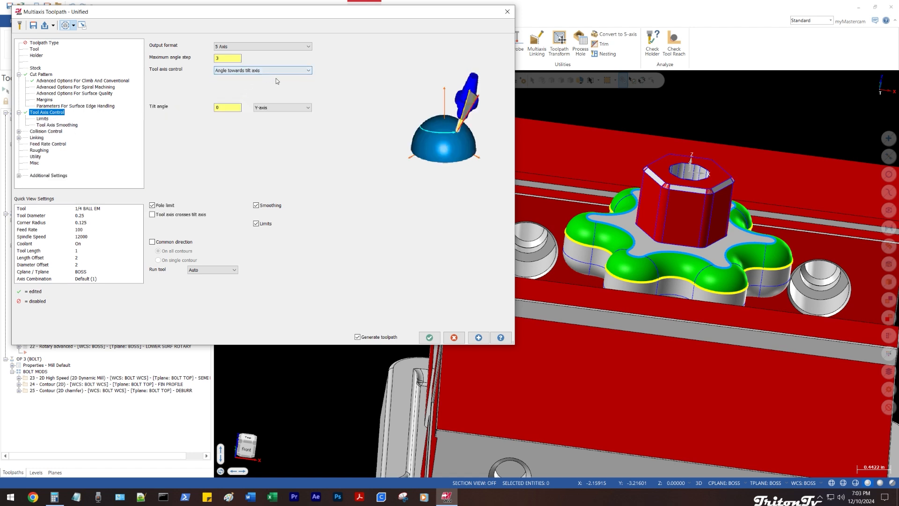
- Check the tilt angle setting of Angle towards tilt axis, and preview the Fixed angle to axis method
double_click(236, 106)
click(251, 72)
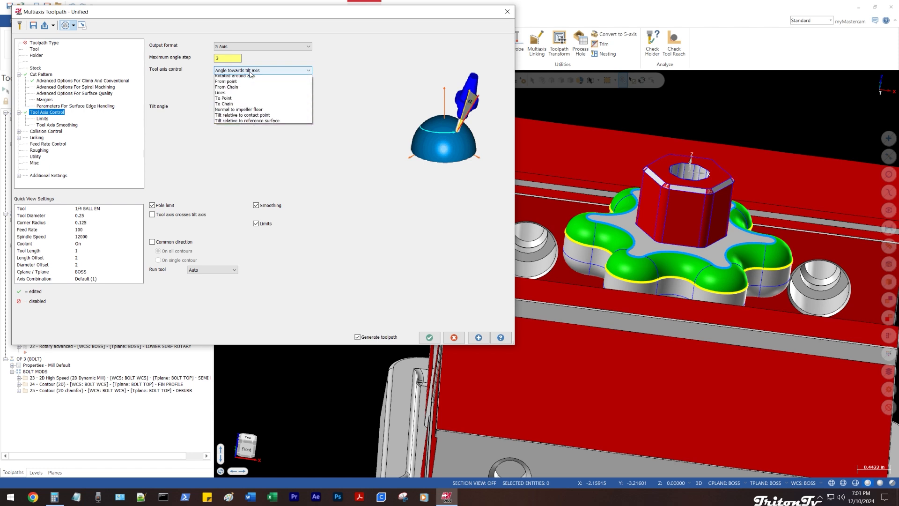
click(244, 95)
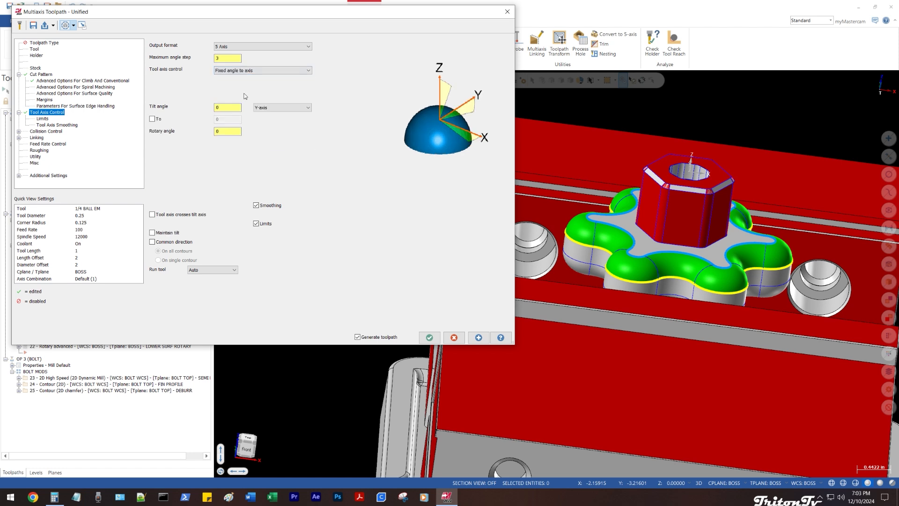
click(257, 71)
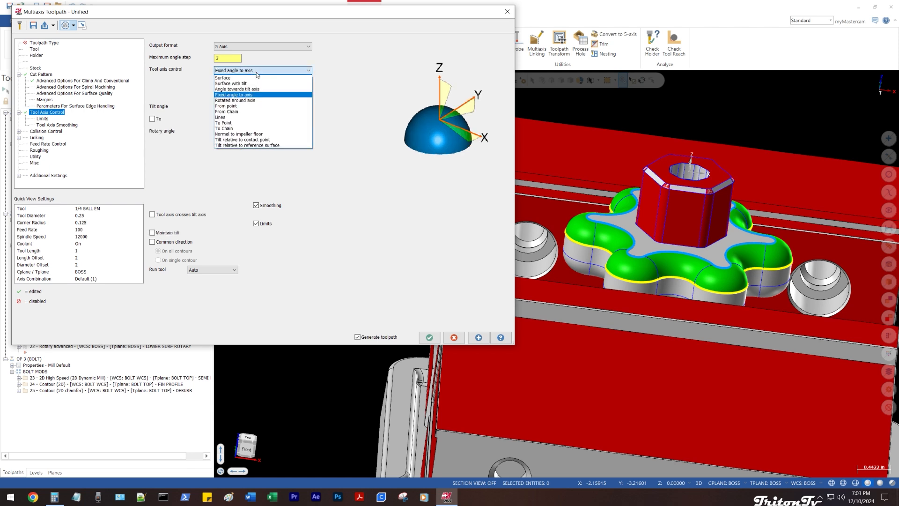
click(250, 106)
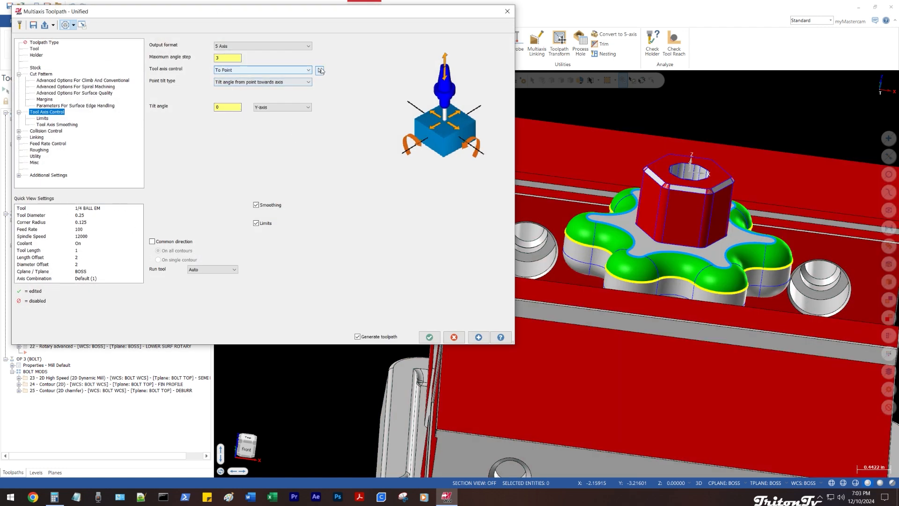
- Review the point selection for To Point in the graphics view, and keep To Point as the tool axis control
click(320, 70)
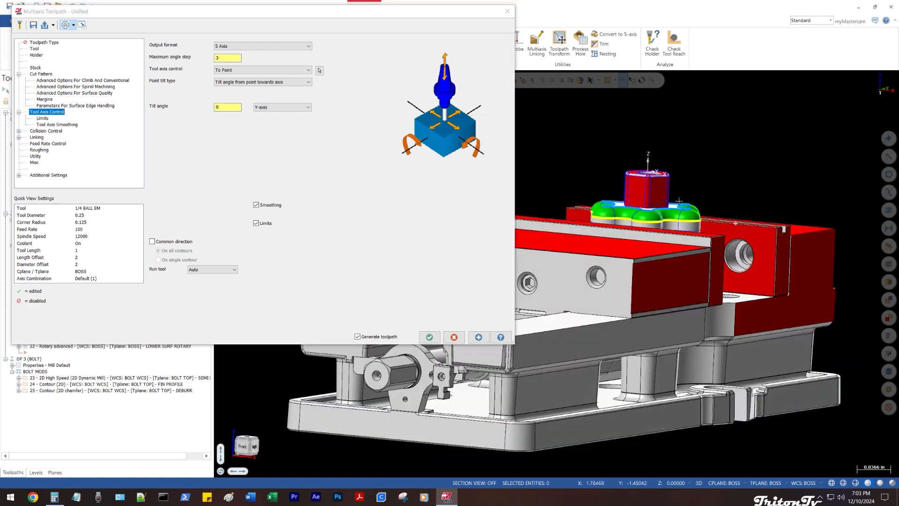
click(679, 200)
click(300, 69)
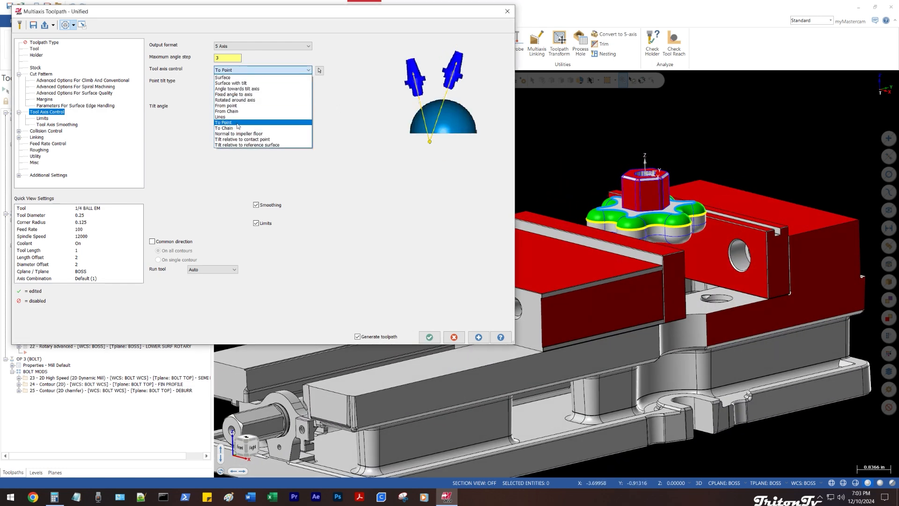
click(225, 123)
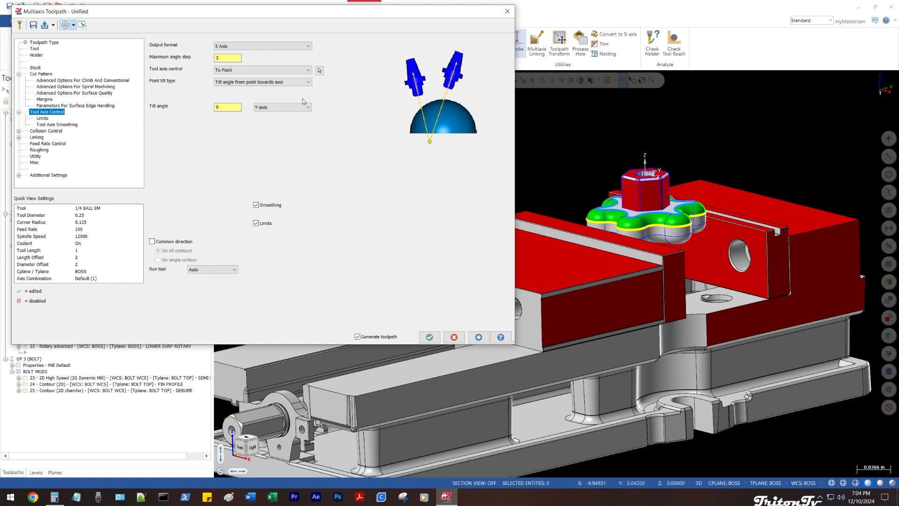
- Switch the tool axis control to From point and examine how it would tilt the tool around the handle
click(233, 72)
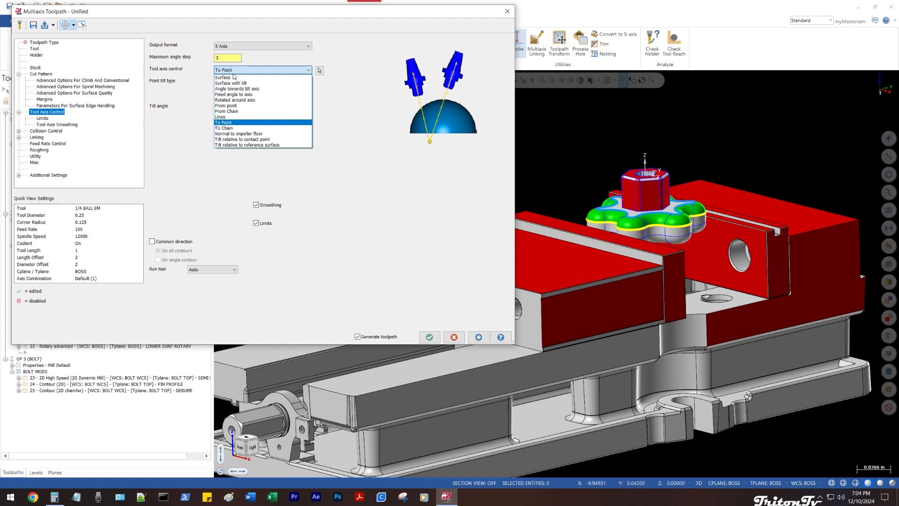
click(229, 106)
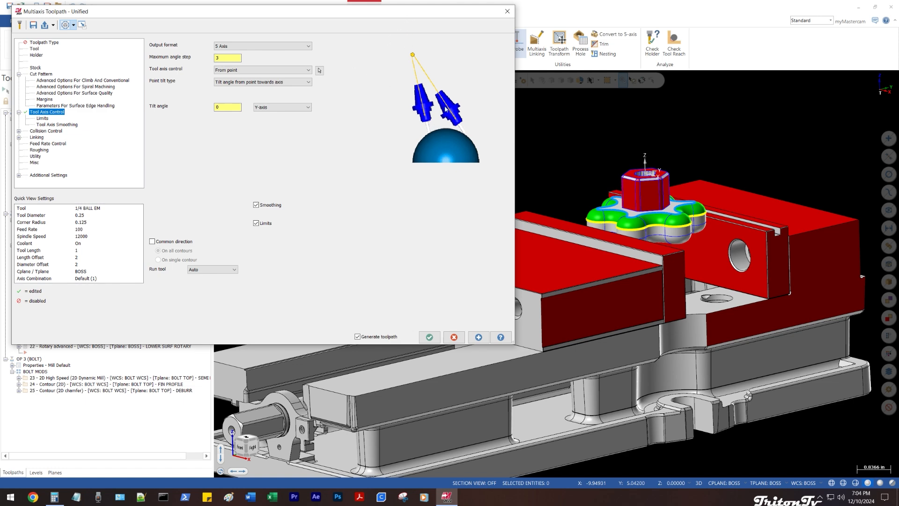
middle_drag(642, 141, 666, 146)
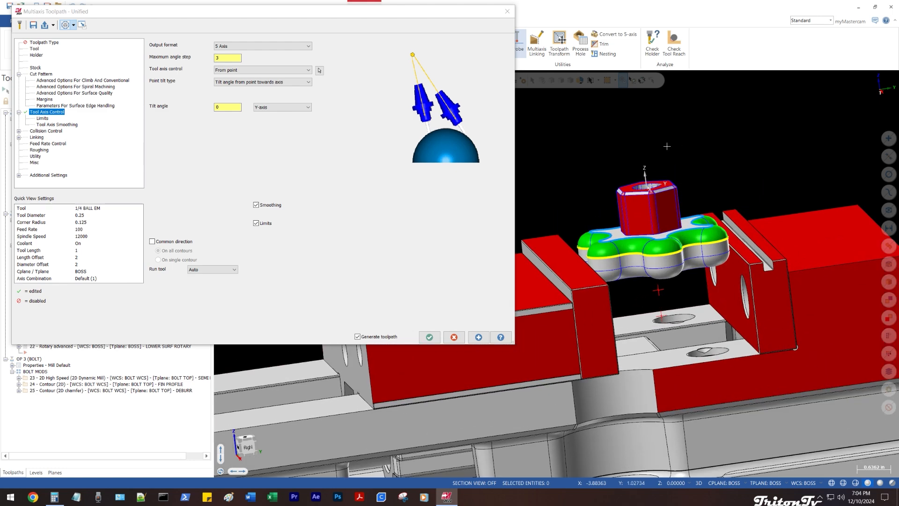
middle_drag(608, 121, 616, 127)
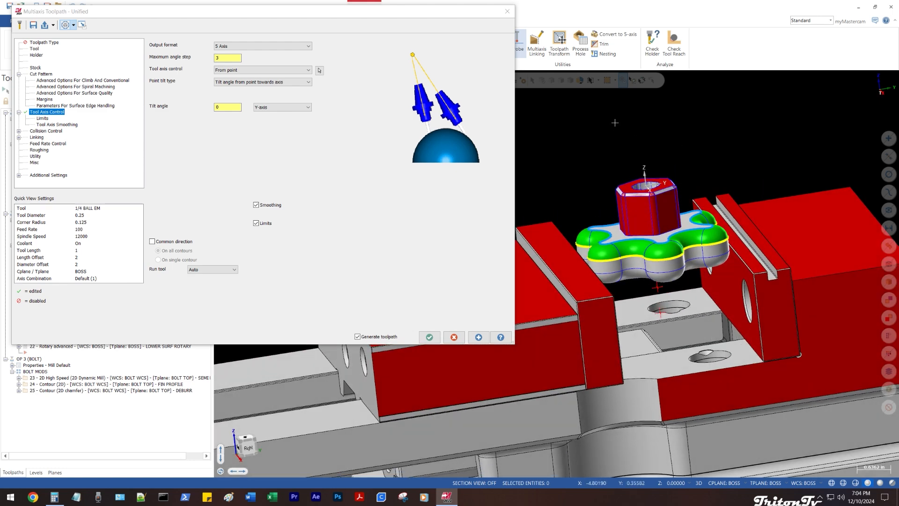
scroll(721, 206, down, 3)
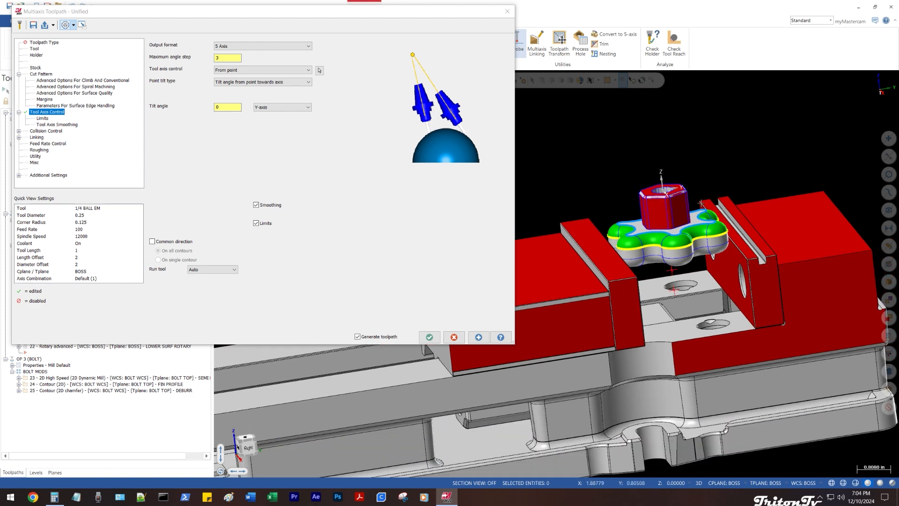
- Set the tool axis control back to To Point and examine the space around the handle and vise jaws
click(242, 70)
click(229, 122)
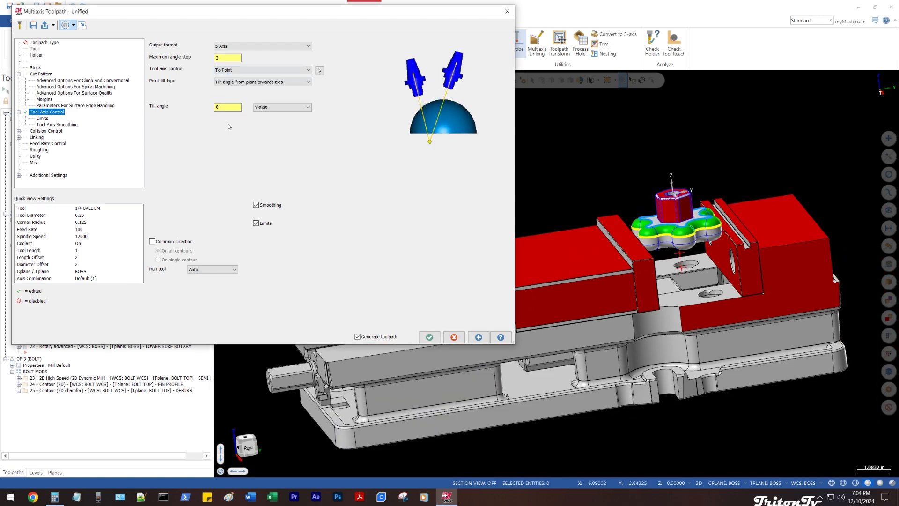
scroll(662, 234, up, 3)
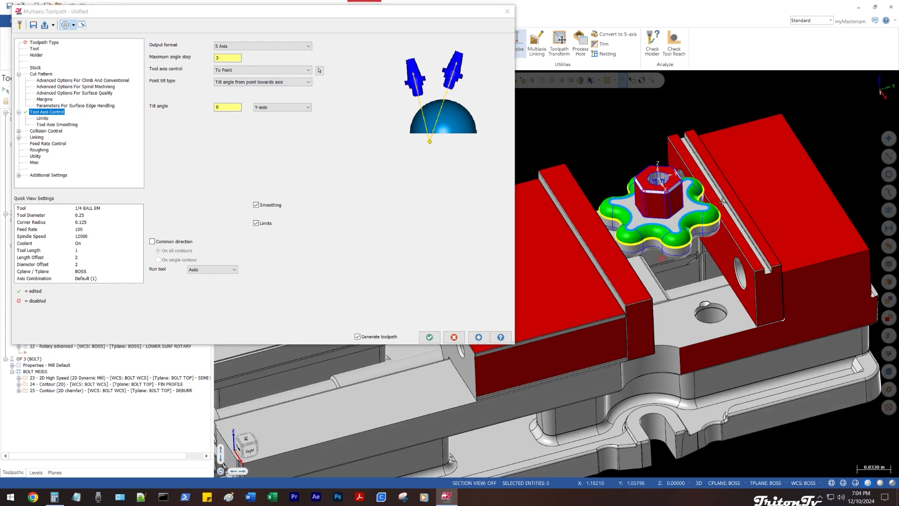
scroll(723, 142, down, 4)
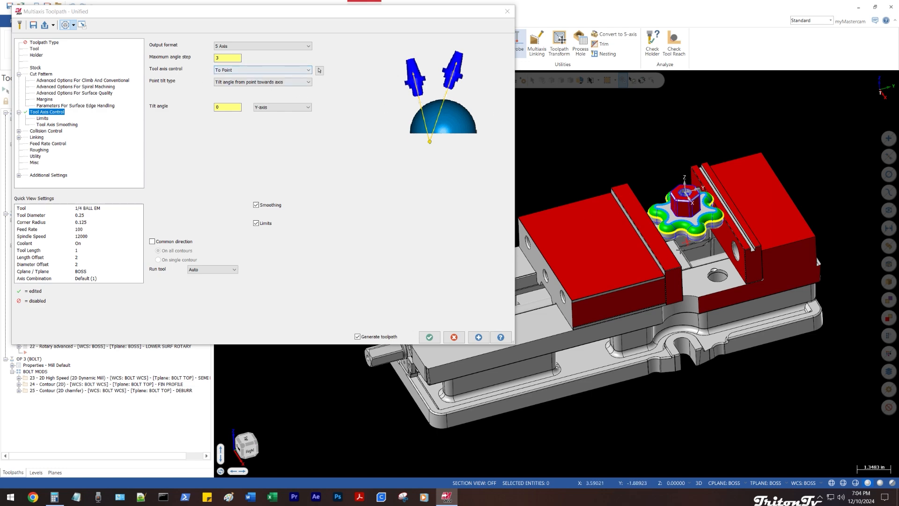
- Analyze the Z position of the upper of the two points beneath the handle
middle_drag(650, 213, 650, 185)
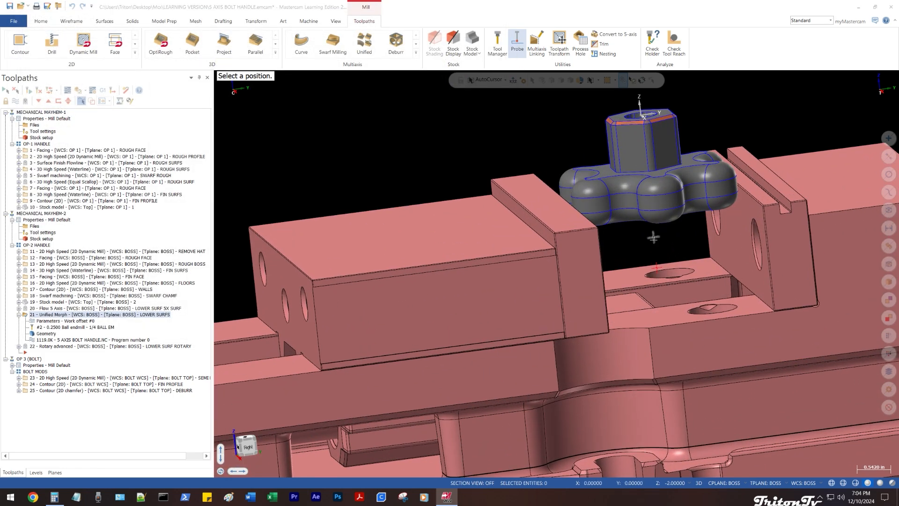
double_click(227, 129)
mouse_move(594, 189)
middle_down()
mouse_move(598, 164)
mouse_move(596, 199)
middle_up()
key(Escape)
- Create a point at 0,0,-3.333 beneath the handle
right_click(403, 119)
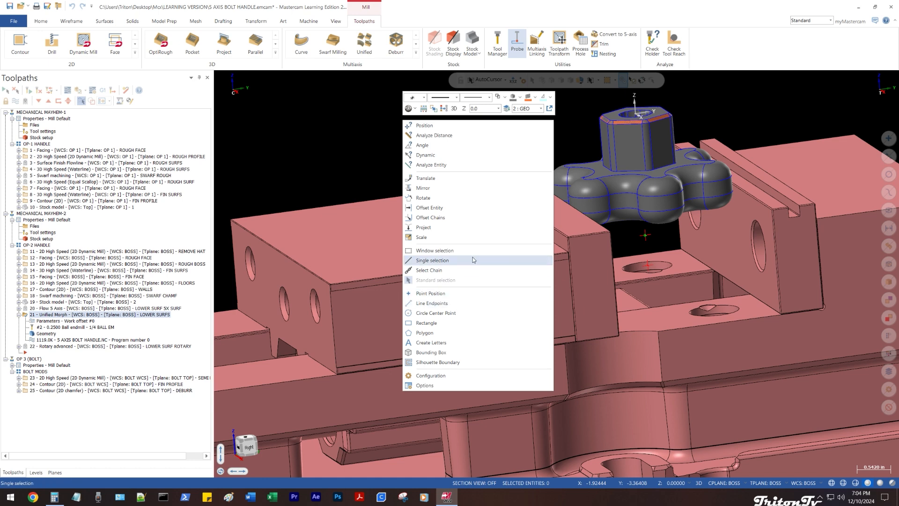
click(464, 293)
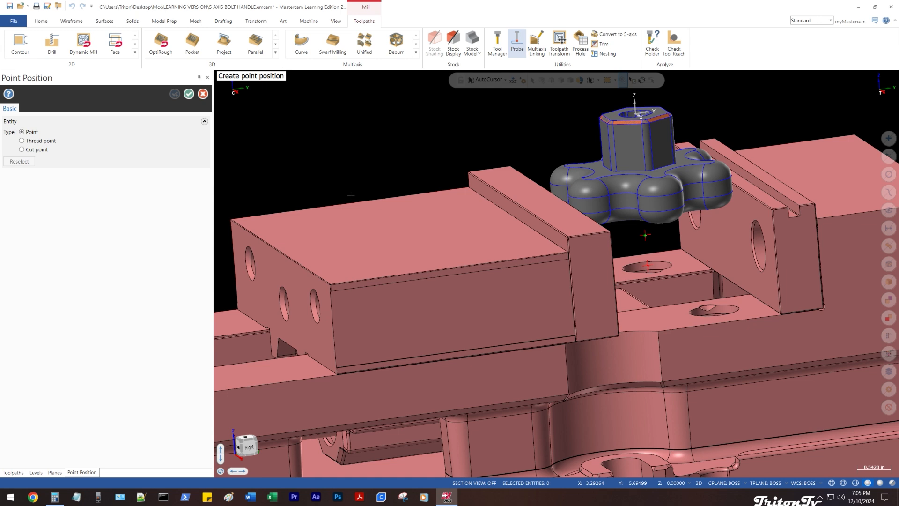
text(0,0,-3.333)
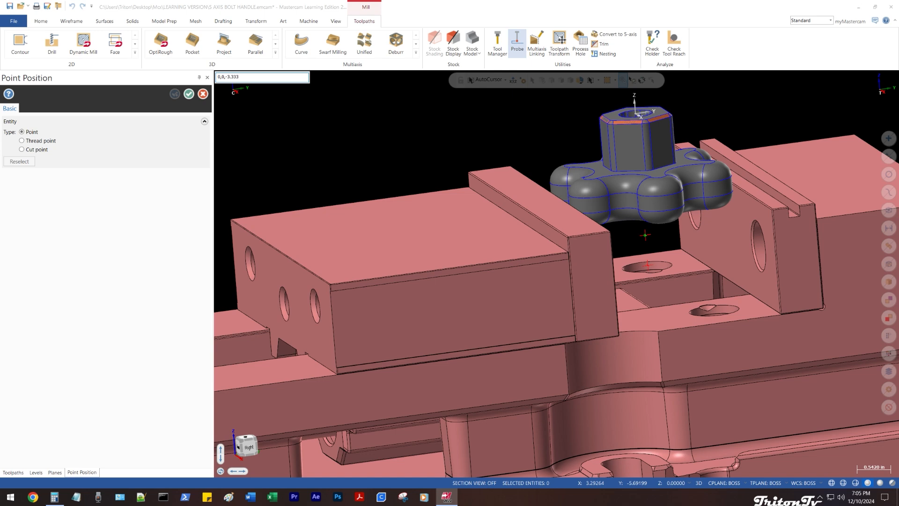
key(Return)
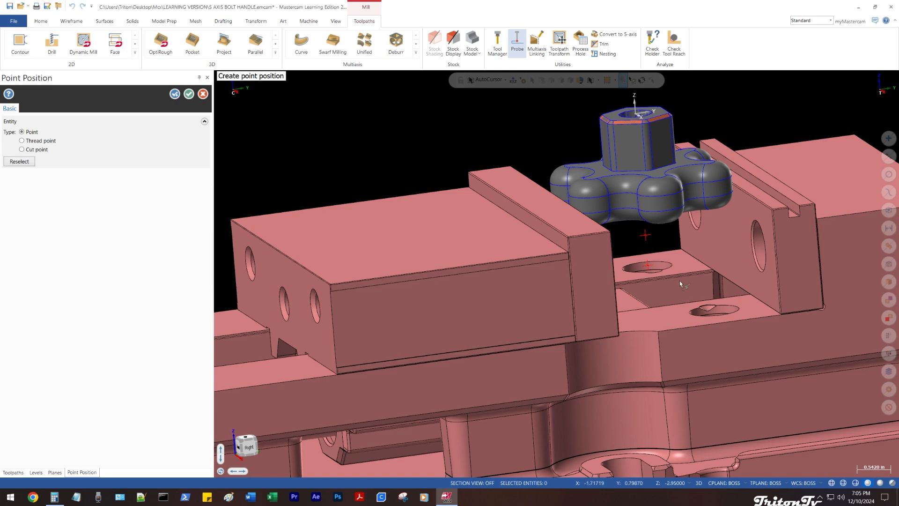
- Delete the newly created lowest point beneath the handle
middle_drag(398, 220, 635, 232)
key(Escape)
click(639, 306)
key(Delete)
- Analyze the position of the lower remaining point beneath the handle, and inspect the setup in isometric and top views
scroll(635, 233, up, 1)
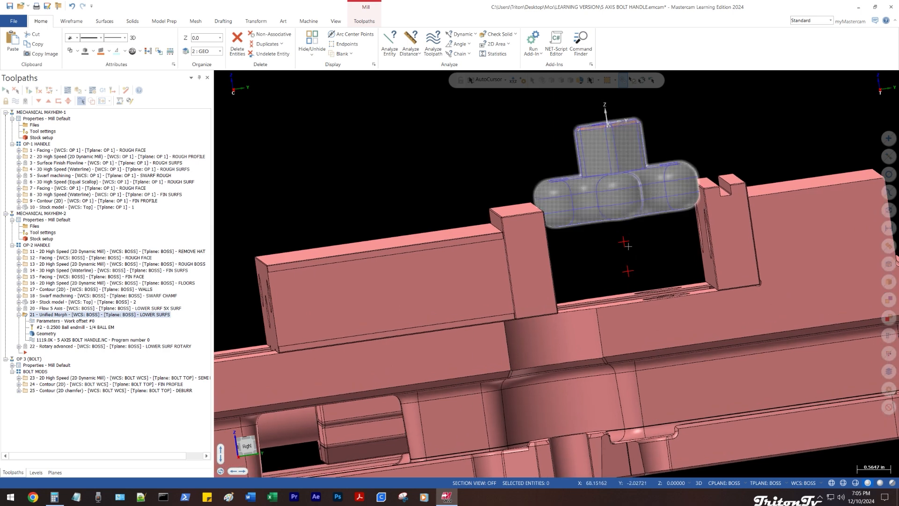
right_click(498, 138)
click(515, 141)
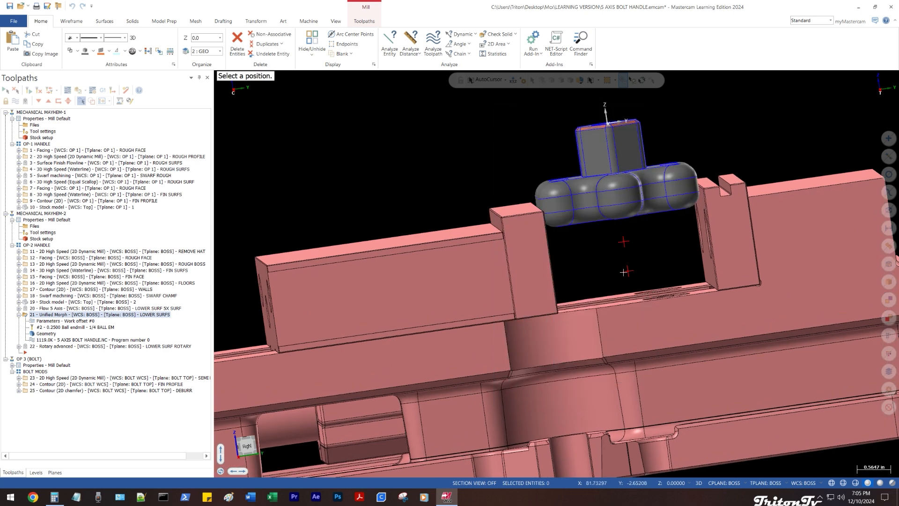
click(612, 268)
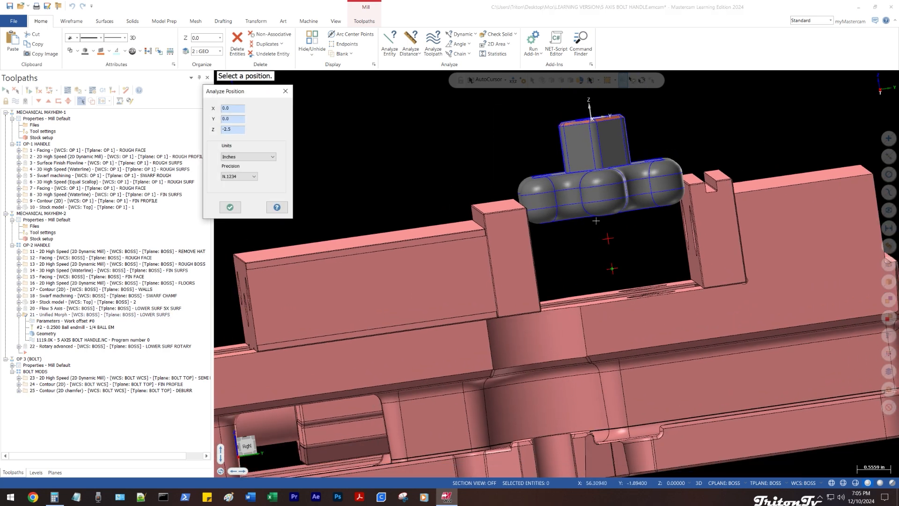
middle_drag(596, 220, 580, 238)
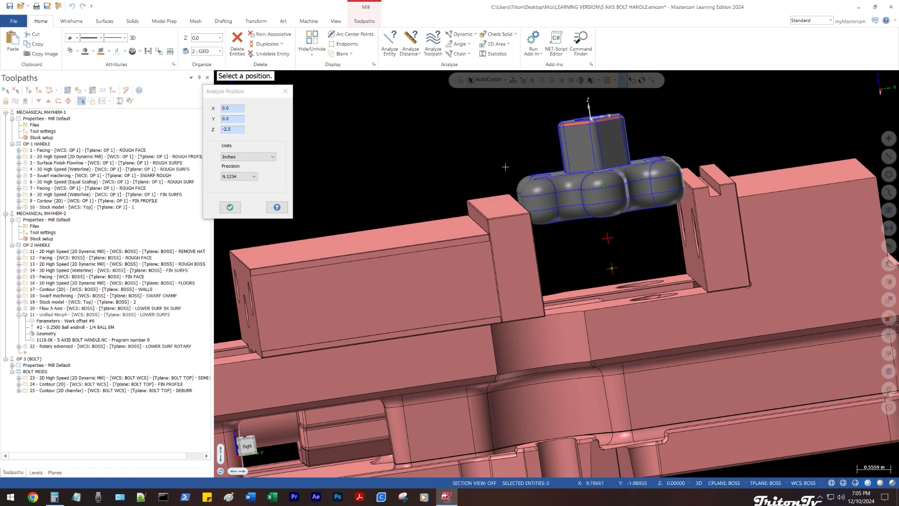
middle_drag(511, 170, 514, 171)
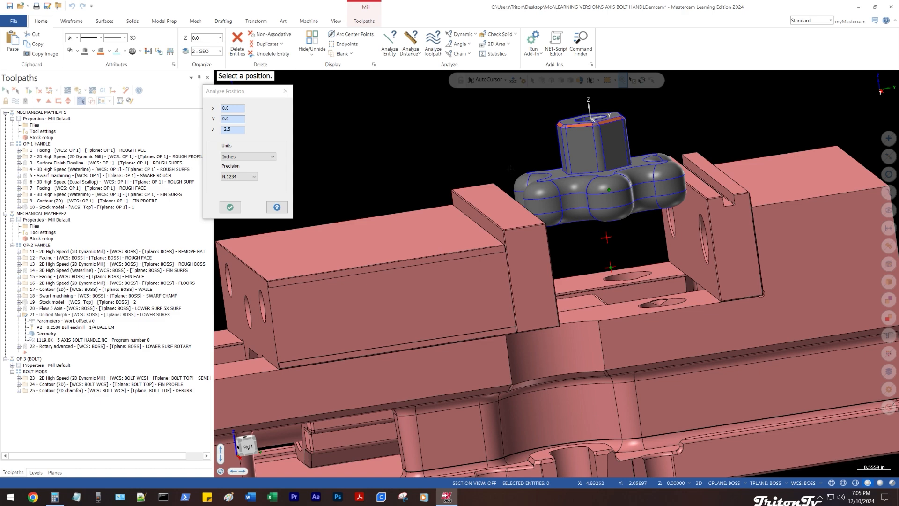
key(alt+1)
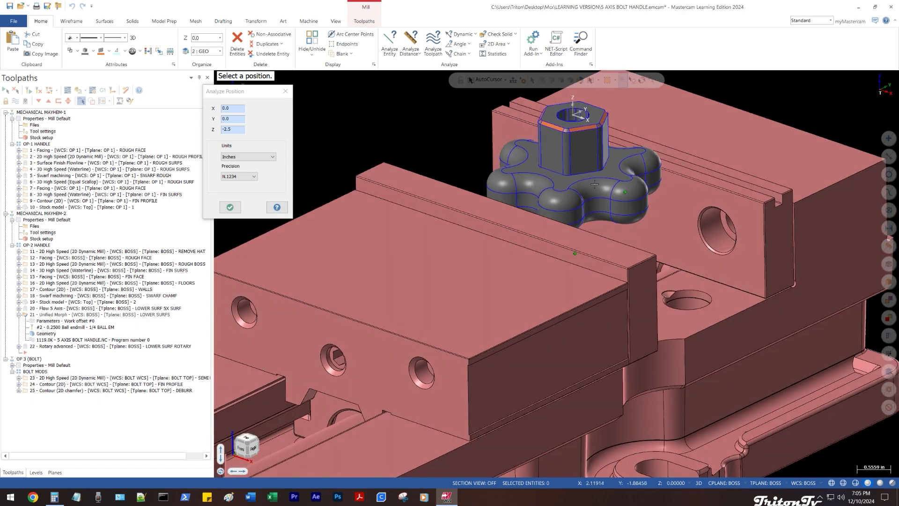
key(alt+s)
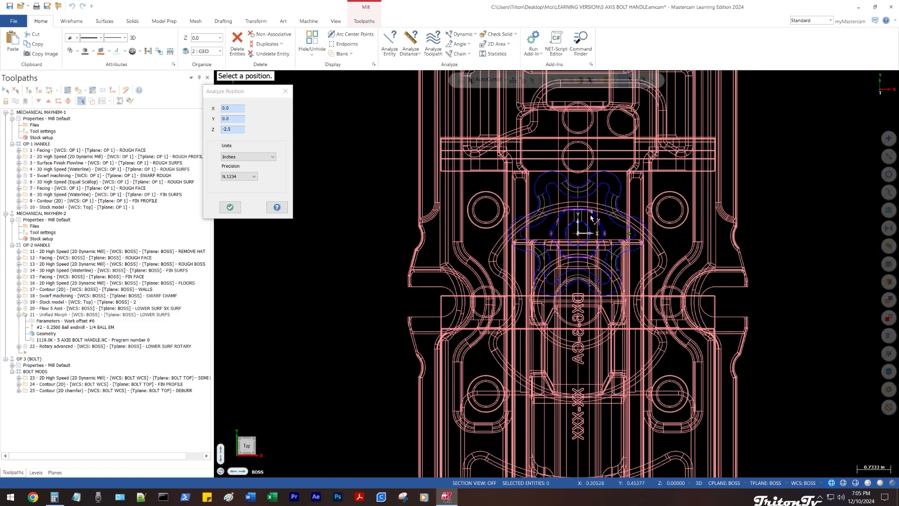
key(alt+s)
key(Escape)
- Isolate the bolt handle and the two points beneath it, hiding the vise
middle_drag(328, 187, 313, 124)
right_click(312, 123)
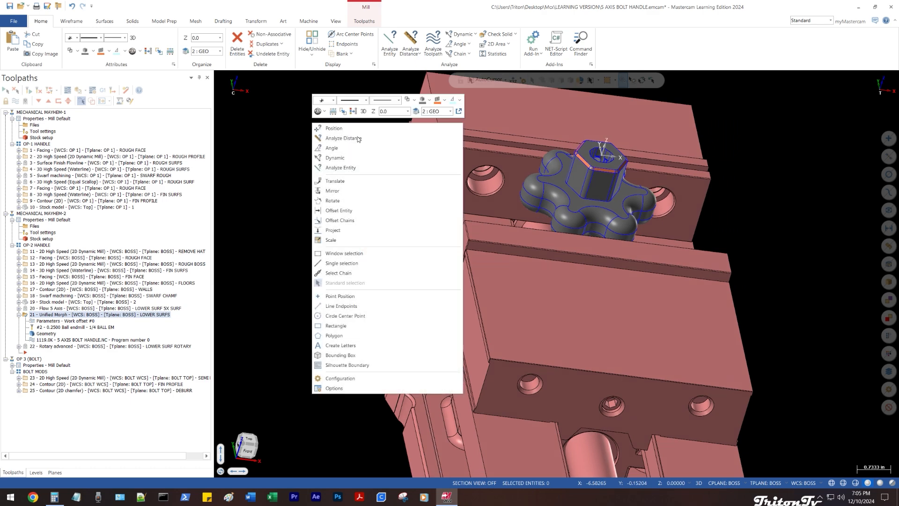
click(343, 138)
scroll(546, 173, up, 2)
click(565, 175)
middle_drag(565, 177, 588, 162)
click(580, 267)
click(594, 302)
key(alt+e)
scroll(588, 294, down, 2)
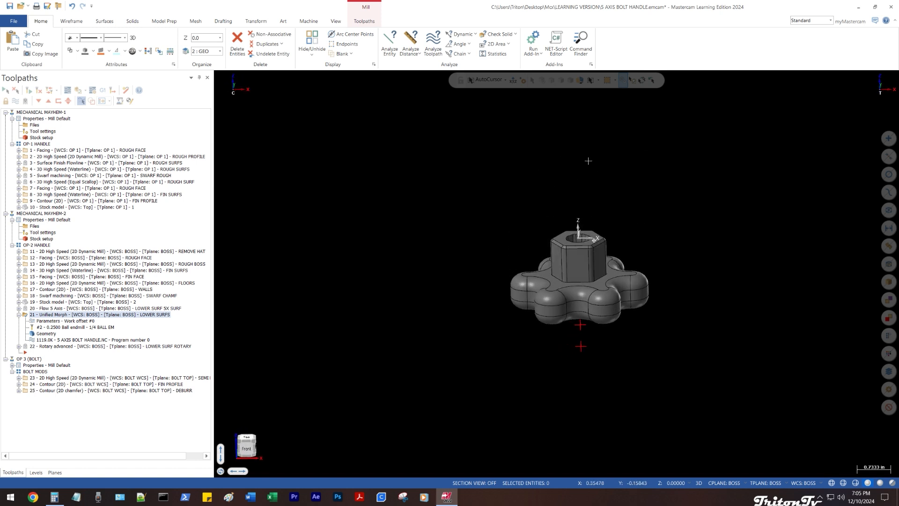
- Examine the isolated bolt handle and the two points beneath it in wireframe and shaded display
key(alt+s)
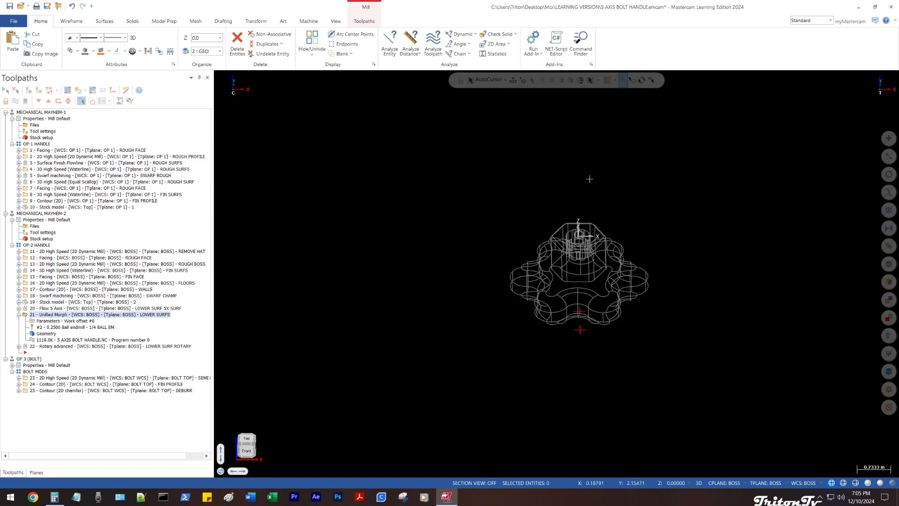
middle_drag(589, 178, 594, 195)
key(alt+s)
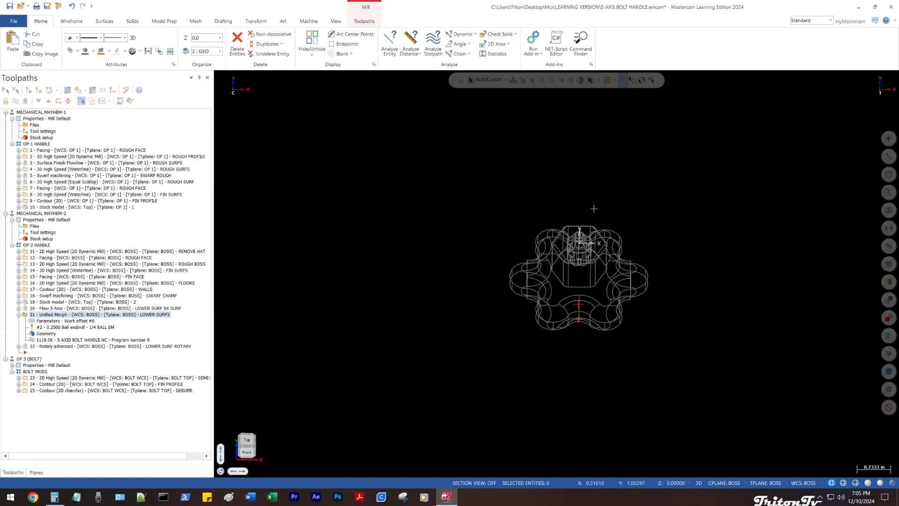
key(alt+s)
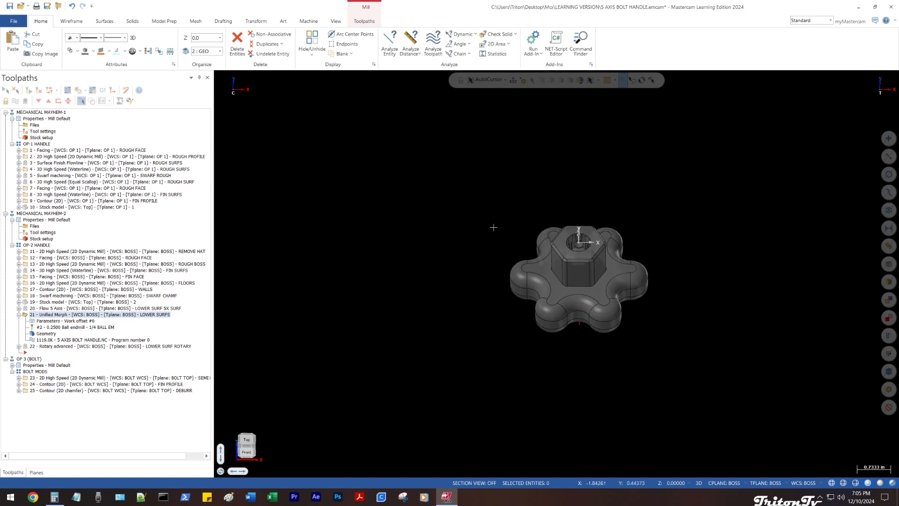
scroll(562, 299, up, 5)
key(alt+s)
key(alt+s)
key(alt+s)
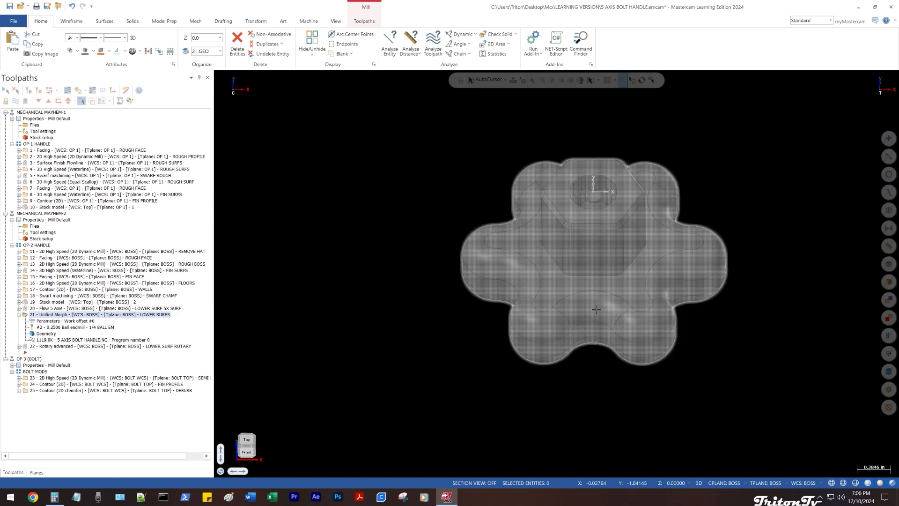
key(alt+s)
mouse_move(594, 308)
middle_down()
mouse_move(640, 304)
mouse_move(590, 313)
mouse_move(594, 323)
mouse_move(592, 315)
mouse_move(477, 281)
mouse_move(381, 231)
mouse_move(369, 212)
middle_up()
middle_drag(551, 243, 357, 305)
- Open the Unified Morph operation's parameters and review the tilt angle and axis options for To Point tool axis control
click(54, 321)
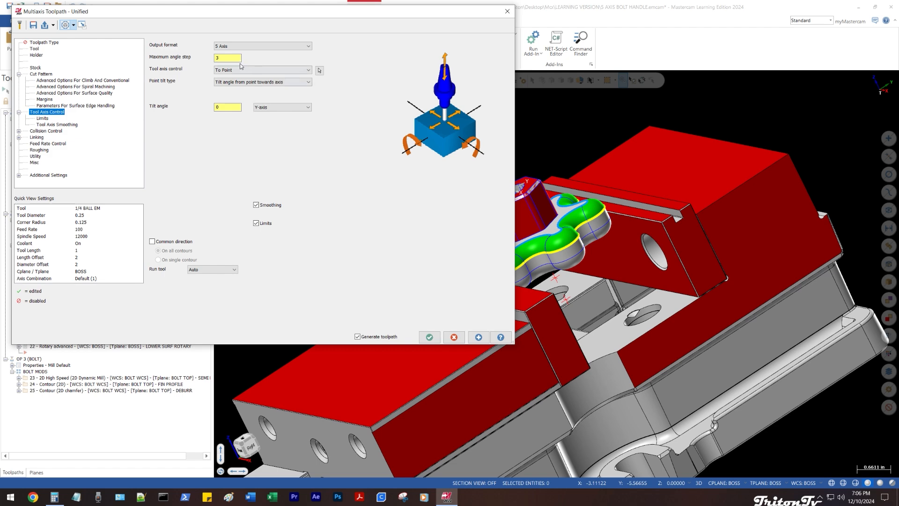
click(225, 107)
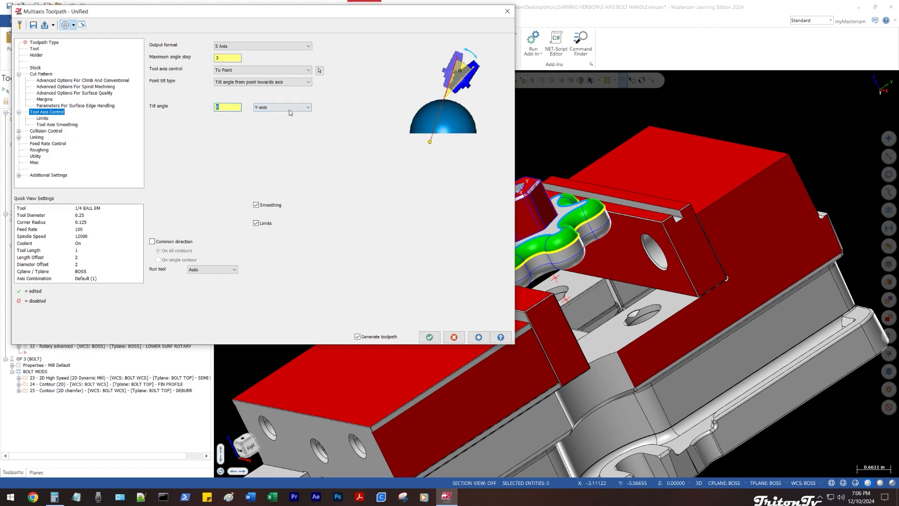
scroll(704, 188, down, 2)
middle_drag(704, 188, 748, 191)
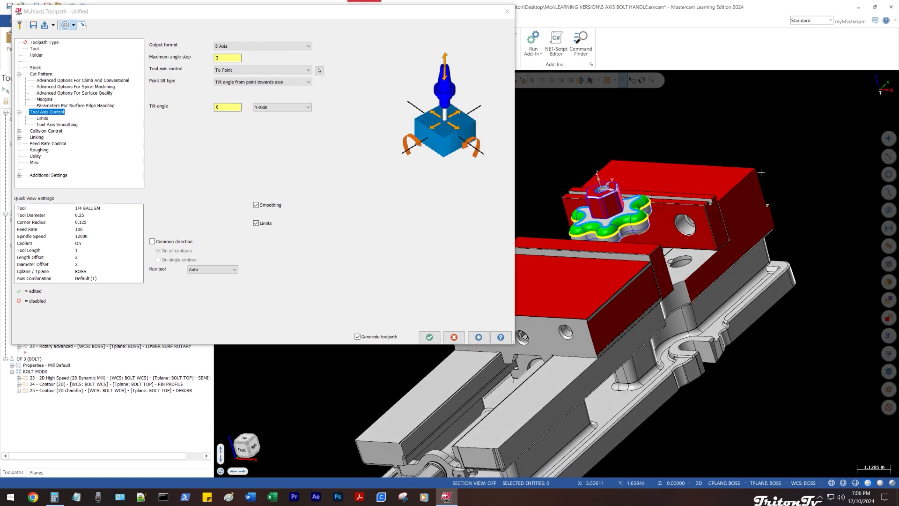
click(226, 106)
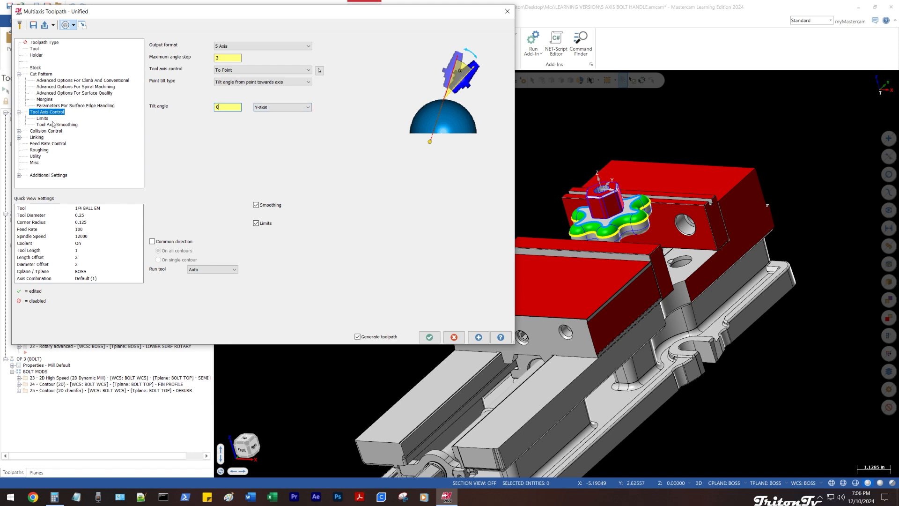
- In the tool axis limits, try the Limit in XZ option and turn it off again
click(43, 118)
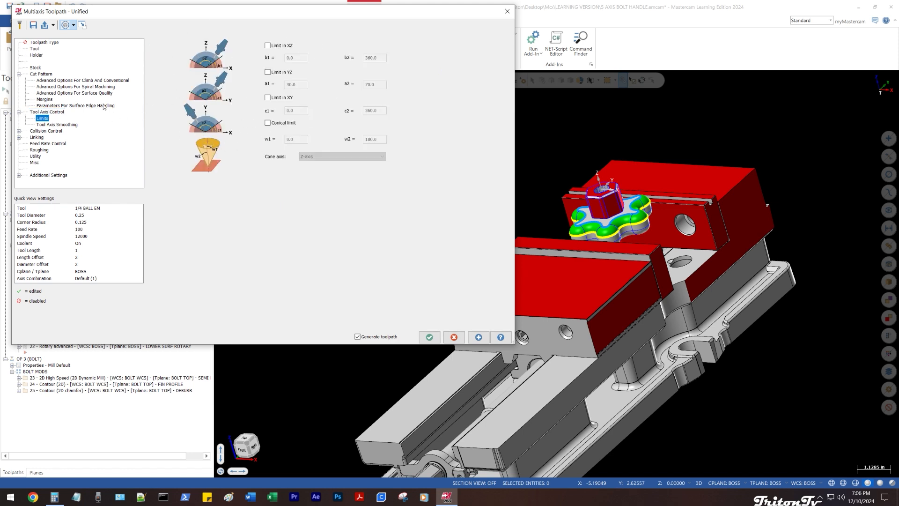
click(267, 46)
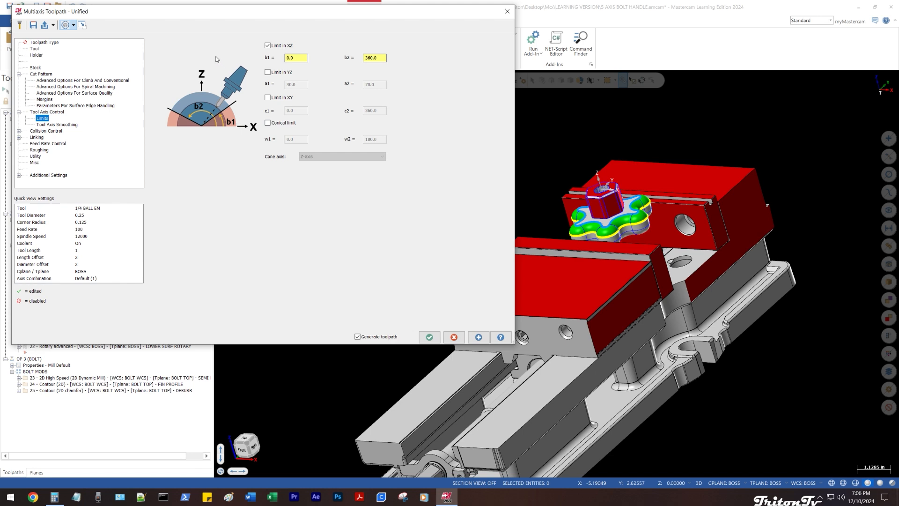
click(268, 46)
click(268, 45)
click(268, 45)
- Try the Limit in YZ option for the tool axis and turn it off again
click(268, 72)
click(268, 73)
click(267, 73)
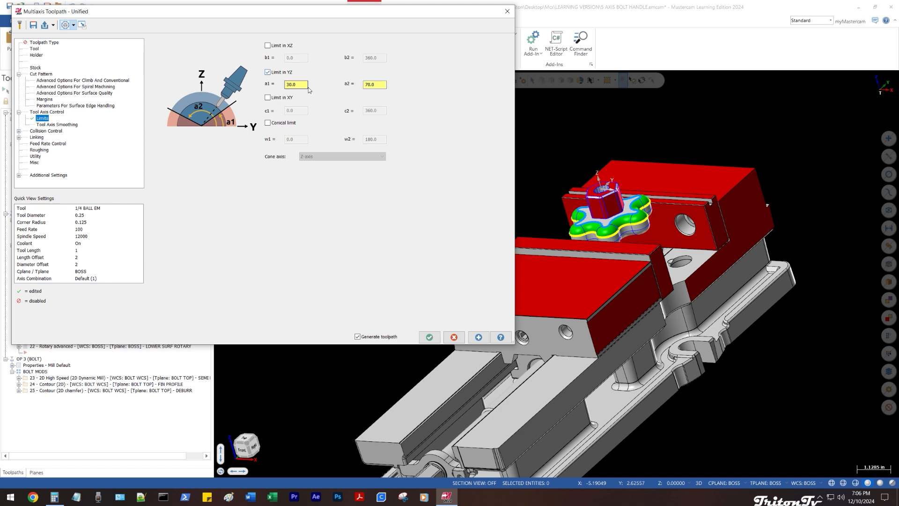
click(270, 73)
click(269, 73)
click(268, 72)
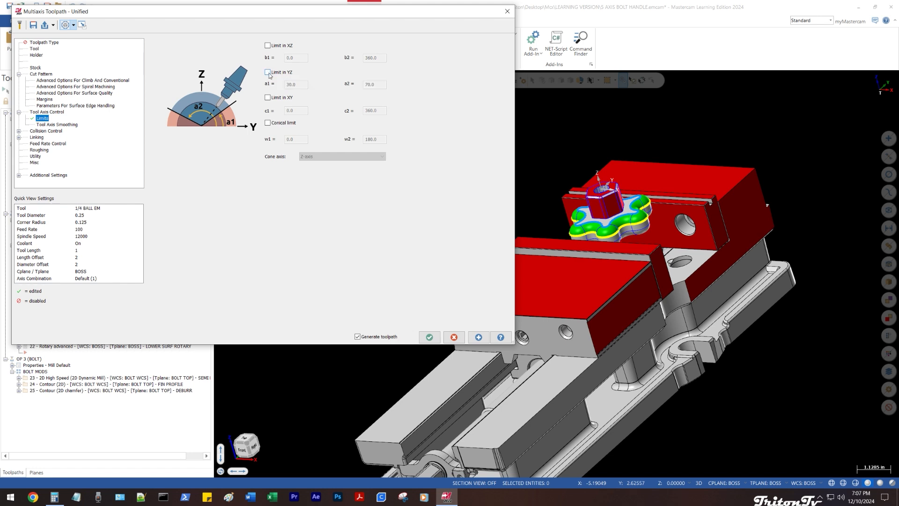
- Review the tool axis smoothing settings and show the collision control settings with their subpages
click(55, 125)
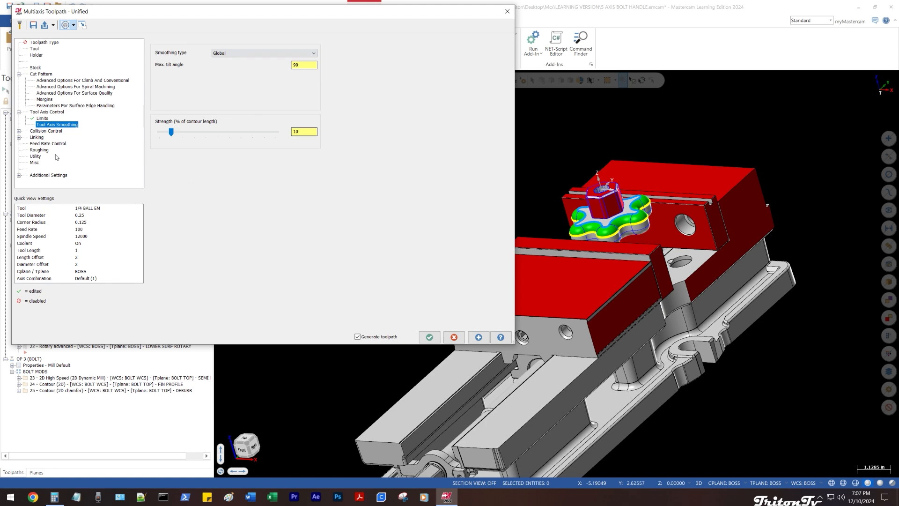
click(46, 131)
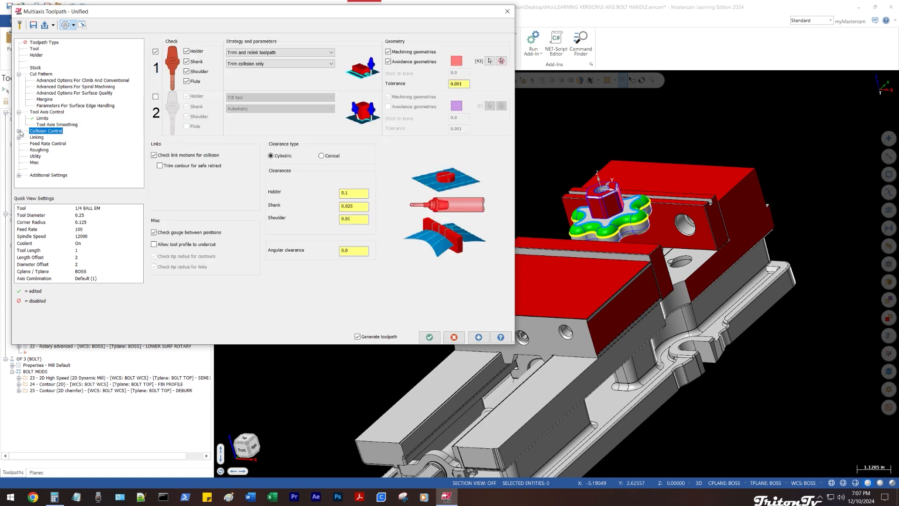
click(20, 131)
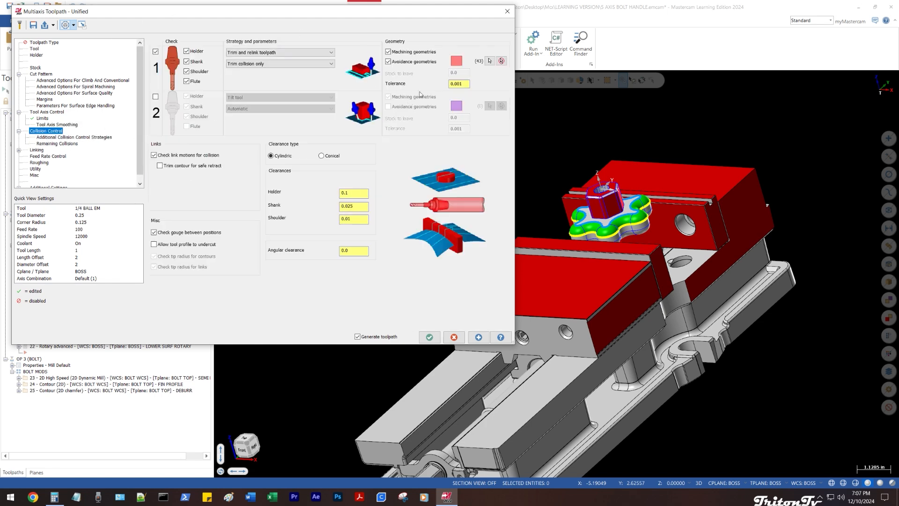
- Examine the machining surfaces on the handle and the red avoidance geometry on the hex boss and vise from several angles
scroll(654, 148, down, 3)
middle_drag(655, 149, 655, 117)
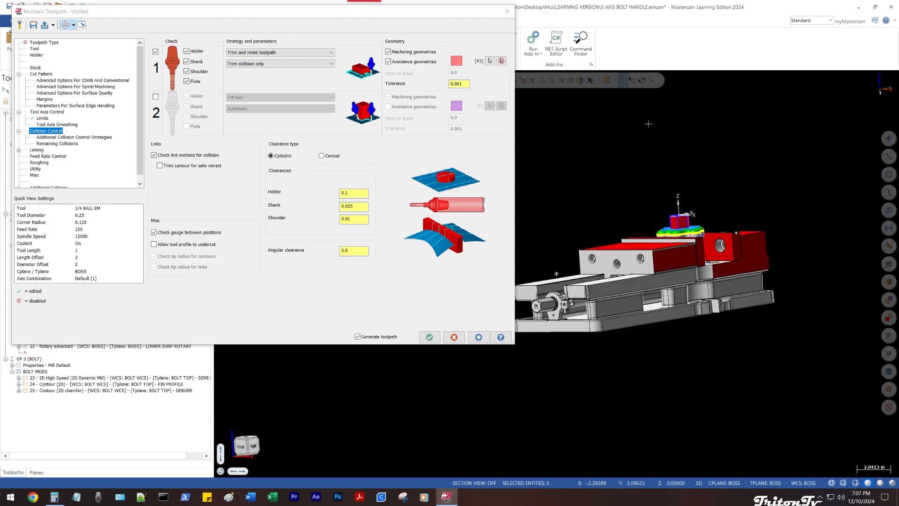
scroll(698, 178, up, 2)
middle_drag(695, 163, 703, 199)
scroll(627, 196, up, 2)
middle_drag(646, 187, 602, 159)
scroll(602, 158, down, 1)
scroll(745, 208, up, 1)
middle_drag(744, 209, 706, 212)
scroll(706, 212, up, 2)
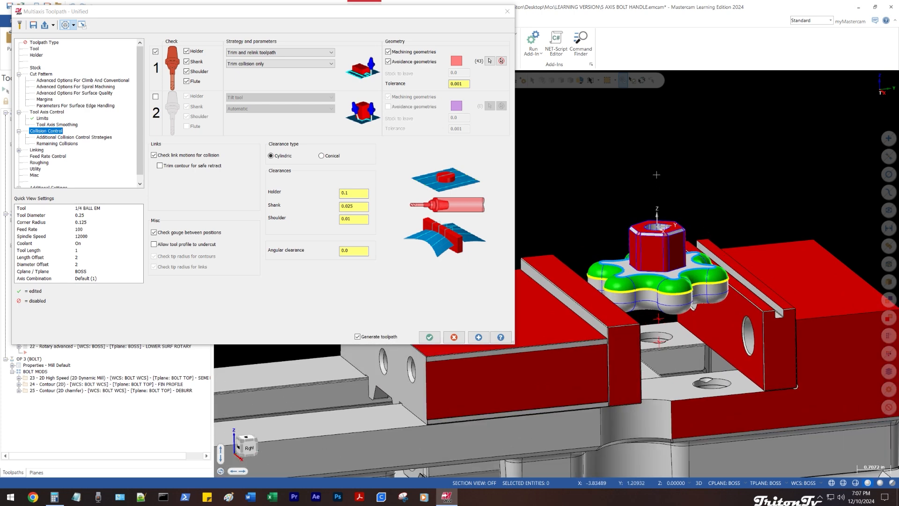
scroll(713, 147, down, 1)
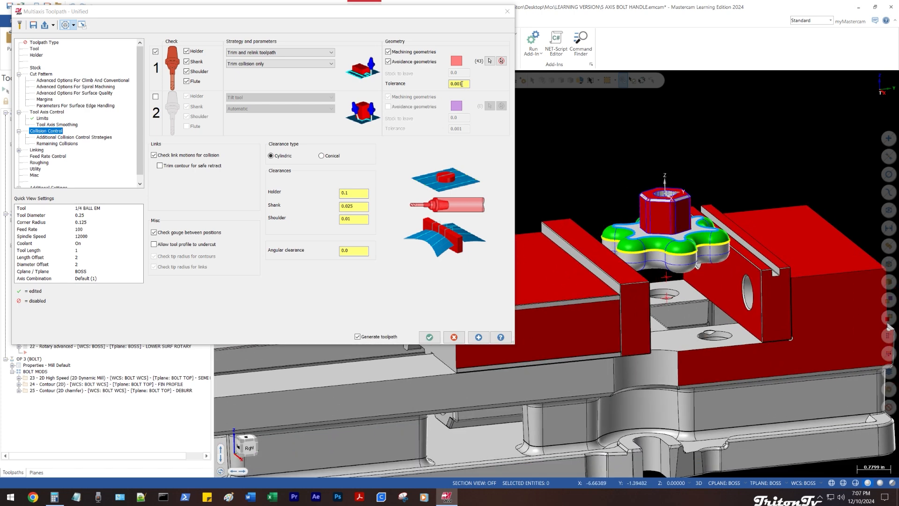
scroll(677, 234, up, 2)
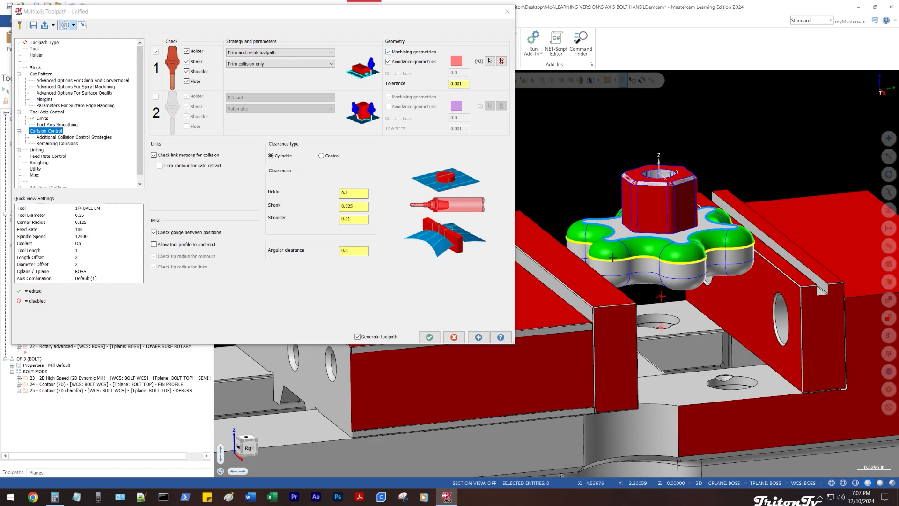
scroll(626, 175, down, 3)
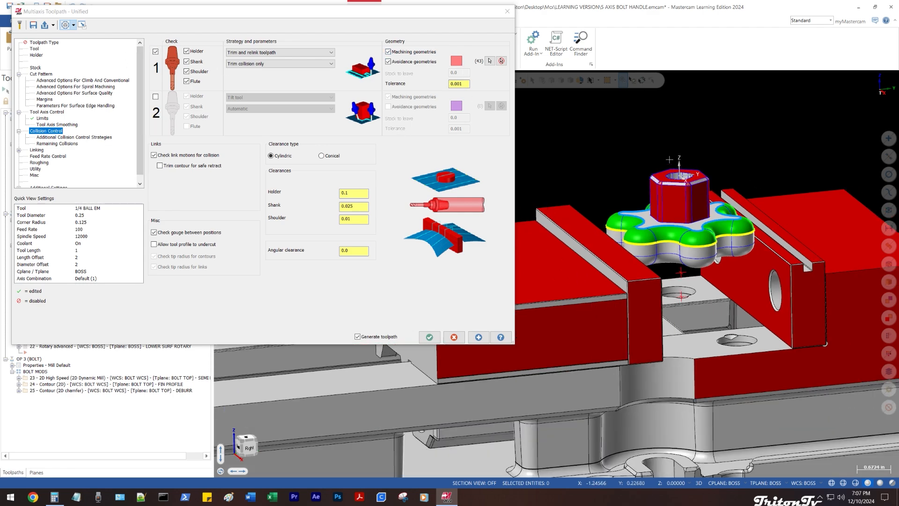
middle_drag(626, 176, 605, 218)
middle_drag(750, 188, 707, 230)
middle_drag(587, 221, 556, 273)
scroll(622, 173, up, 8)
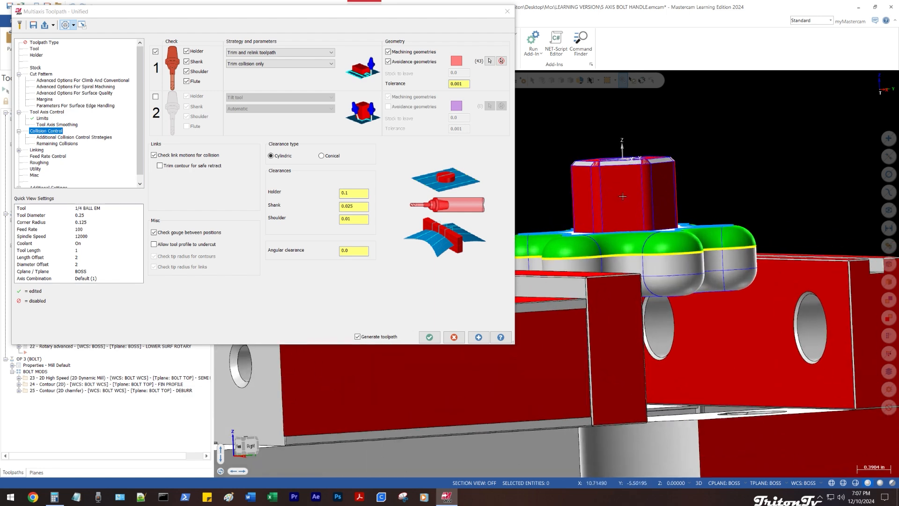
scroll(623, 198, down, 5)
mouse_move(630, 194)
middle_down()
mouse_move(593, 200)
mouse_move(634, 187)
mouse_move(636, 196)
middle_up()
scroll(637, 198, up, 3)
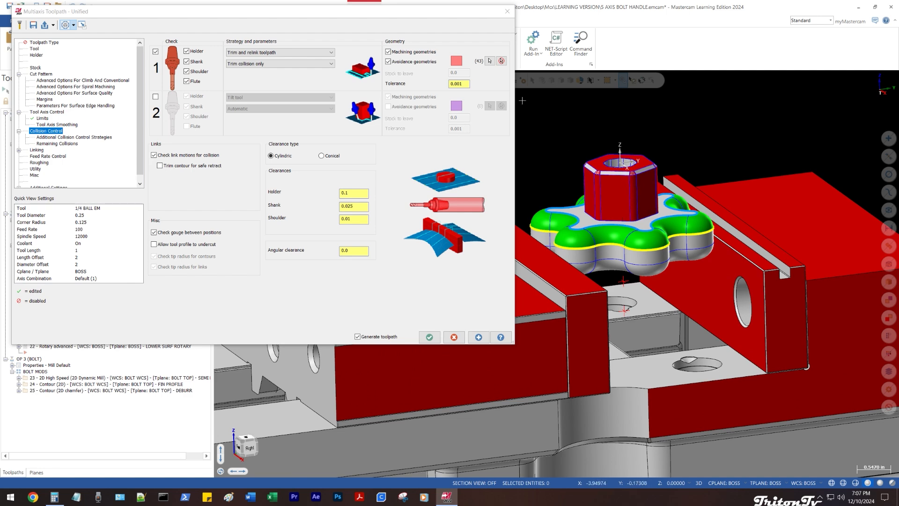
scroll(681, 214, down, 3)
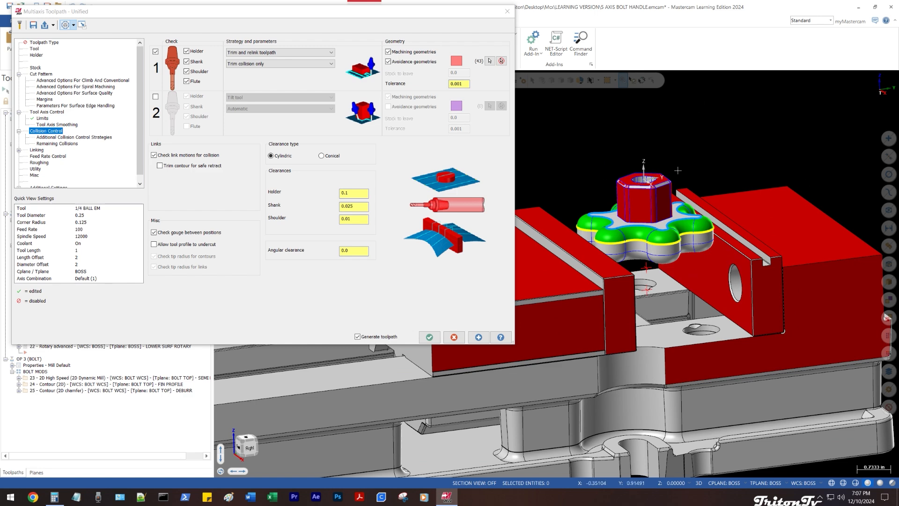
middle_drag(644, 266, 662, 284)
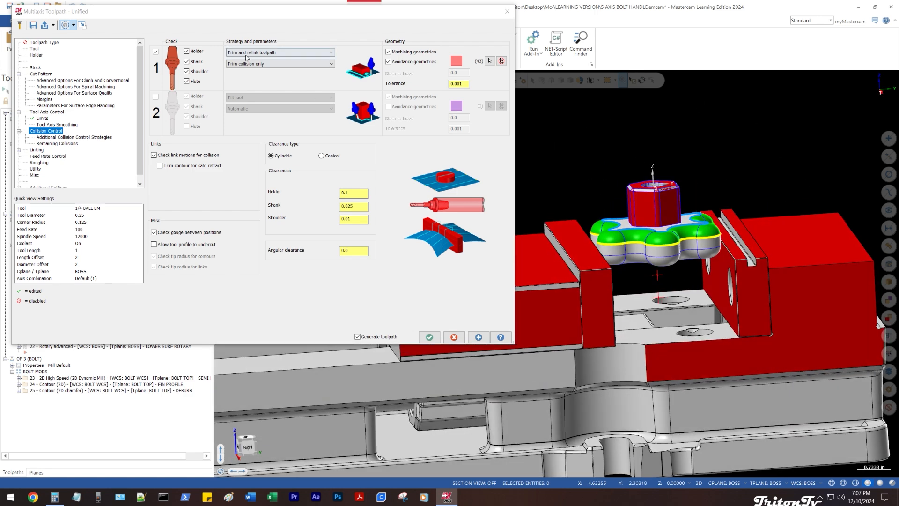
- Review the strategies available for the first collision check and keep Trim and relink toolpath
click(277, 55)
click(277, 55)
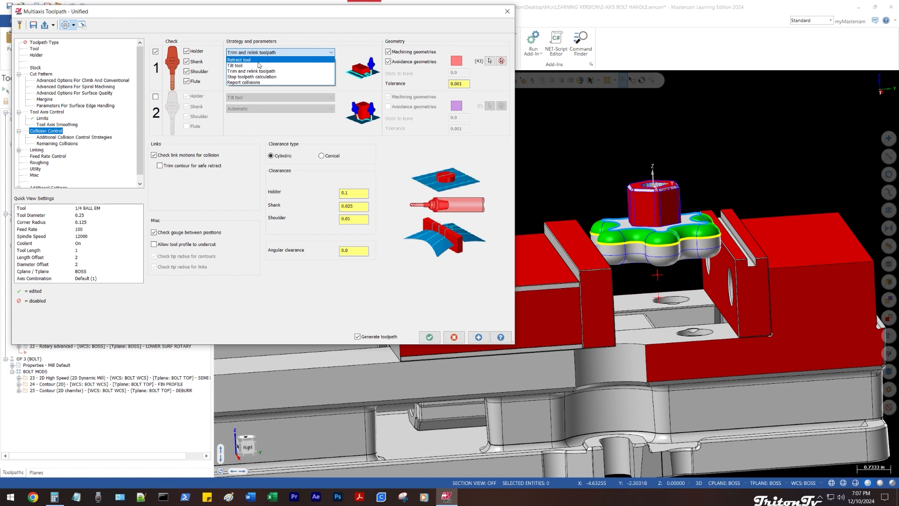
click(255, 72)
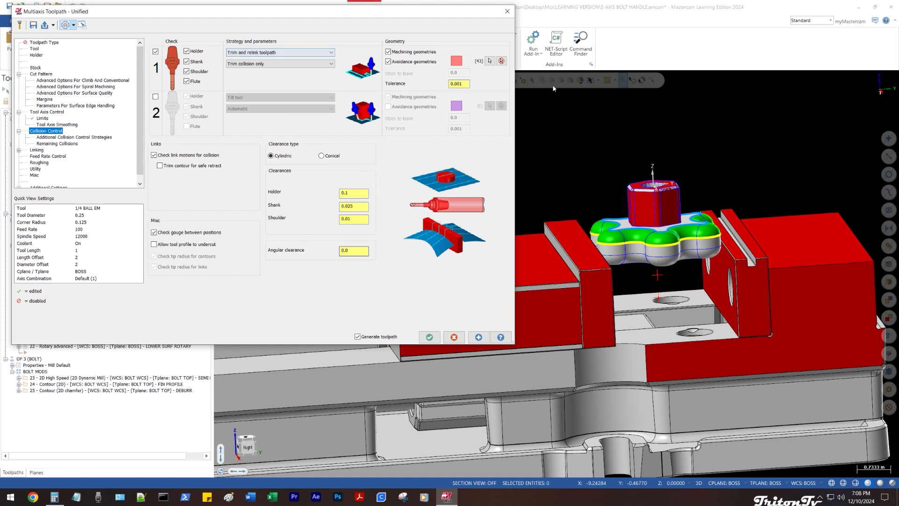
- Review the holder, shank, shoulder and angular clearance settings and their illustrations in collision control
click(354, 193)
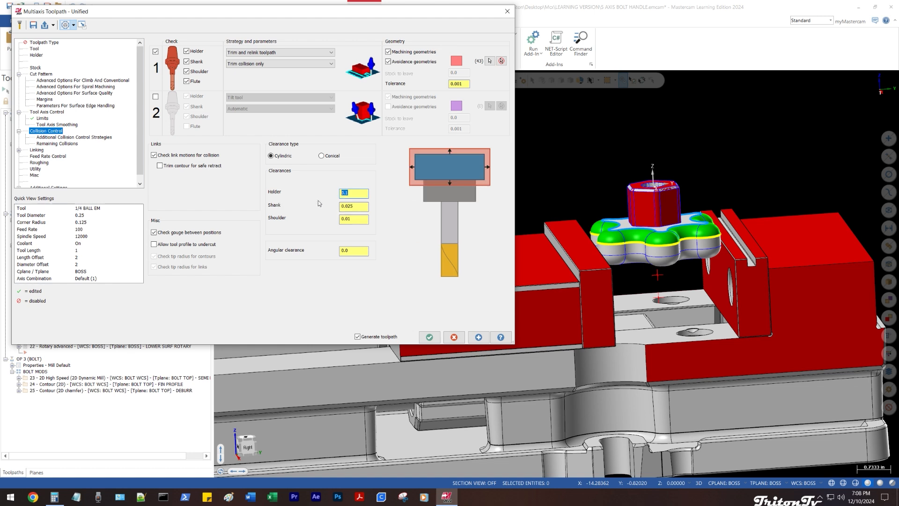
click(363, 207)
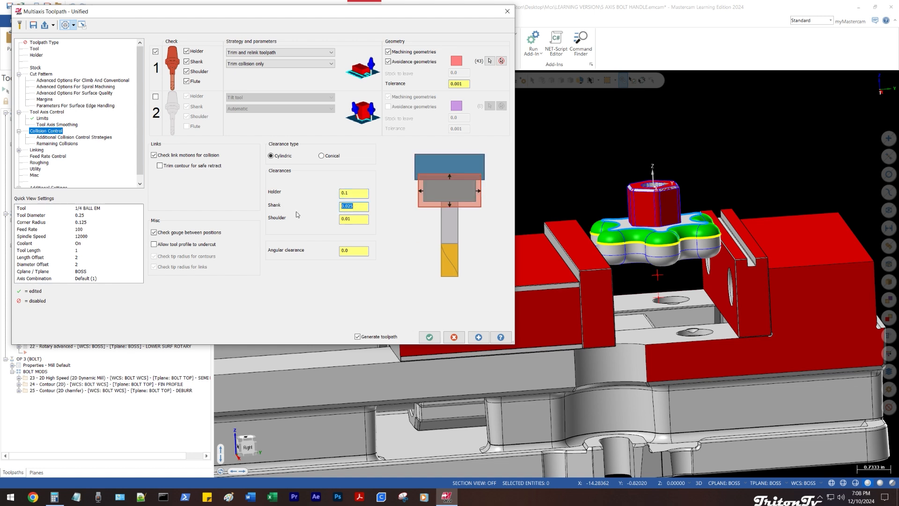
click(346, 218)
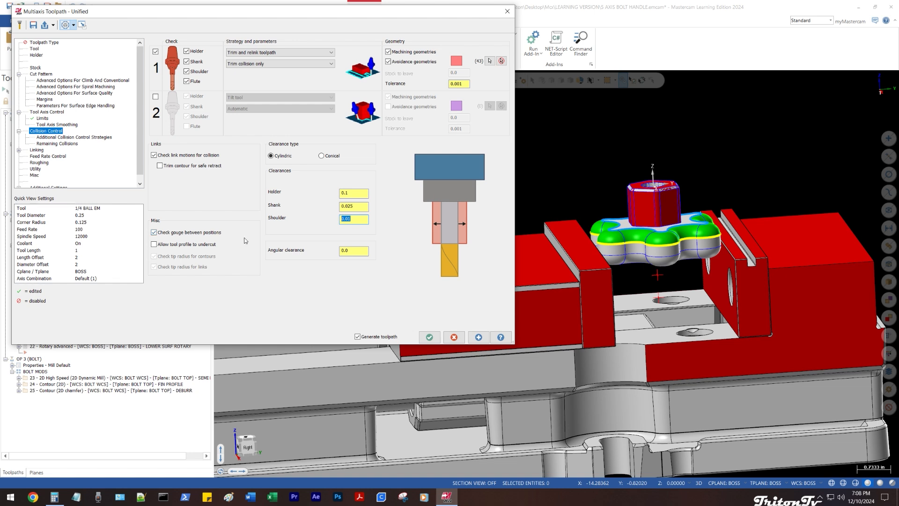
click(355, 249)
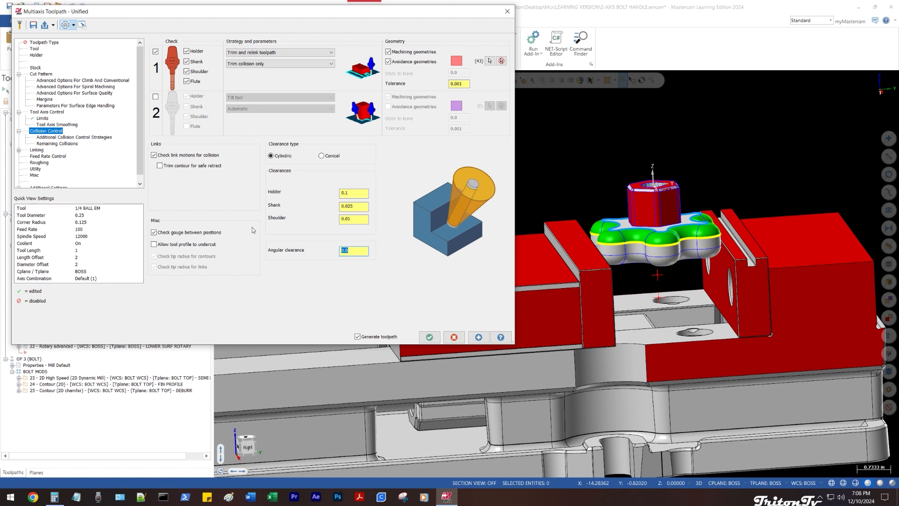
click(360, 220)
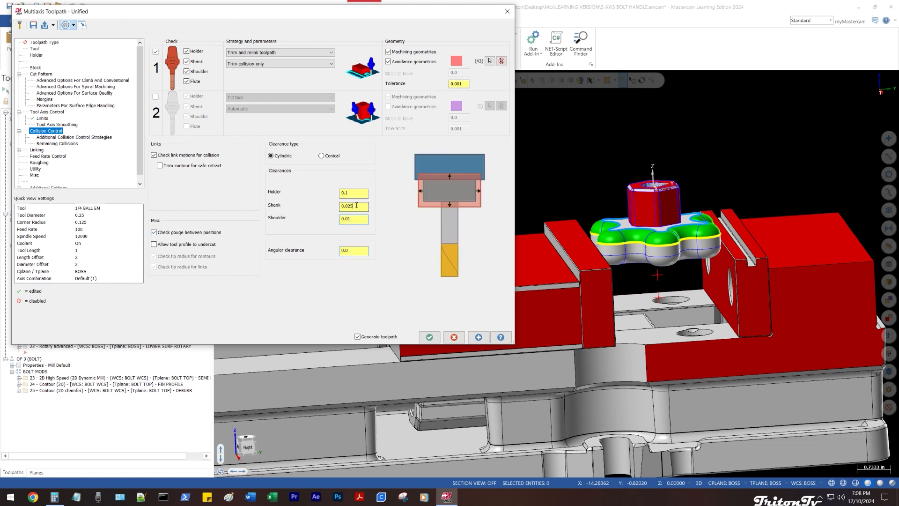
click(365, 250)
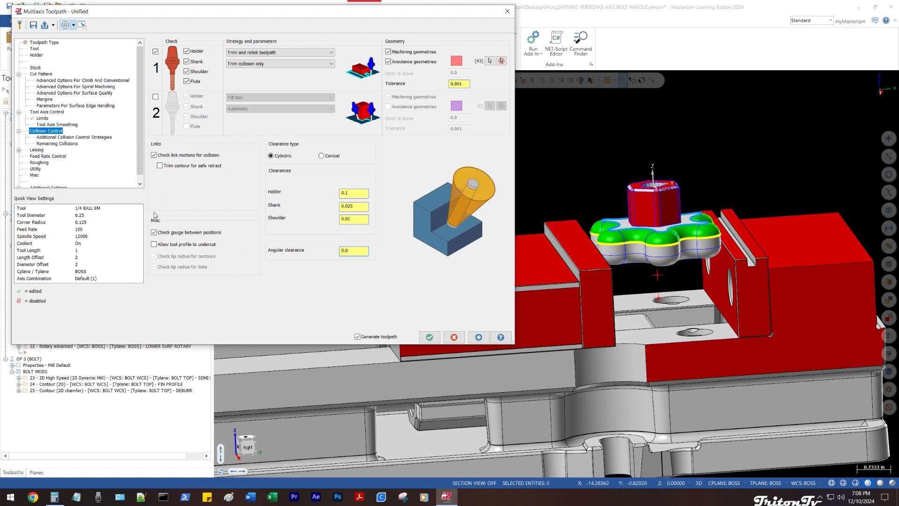
- Check the additional collision control strategies and remaining collisions, and show the linking settings with their subpages
click(66, 137)
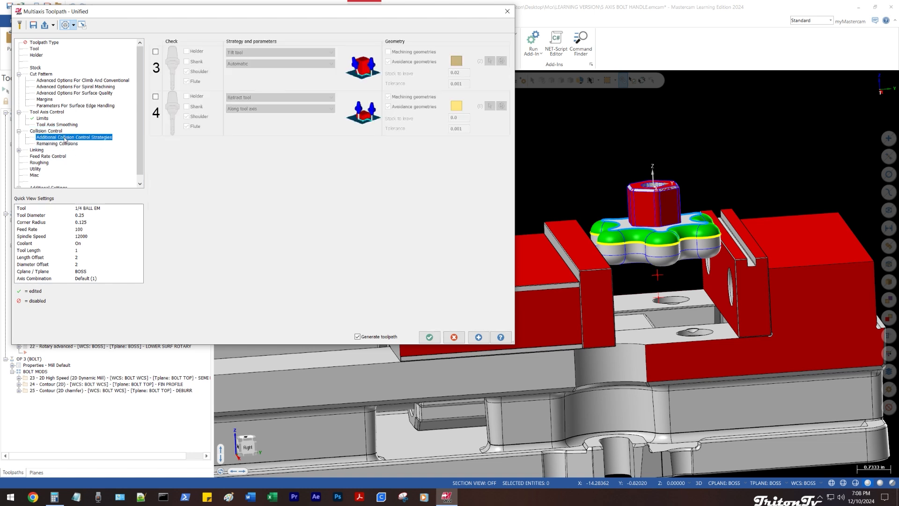
click(65, 143)
click(36, 150)
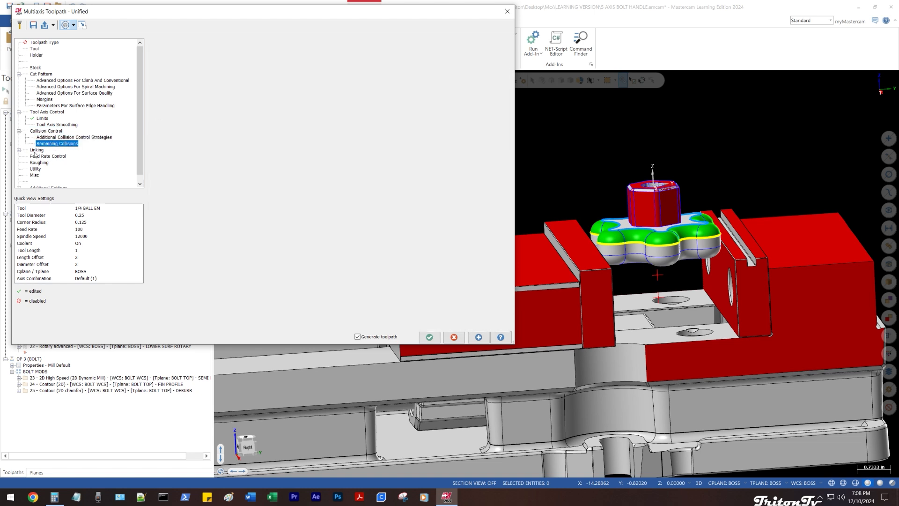
click(19, 151)
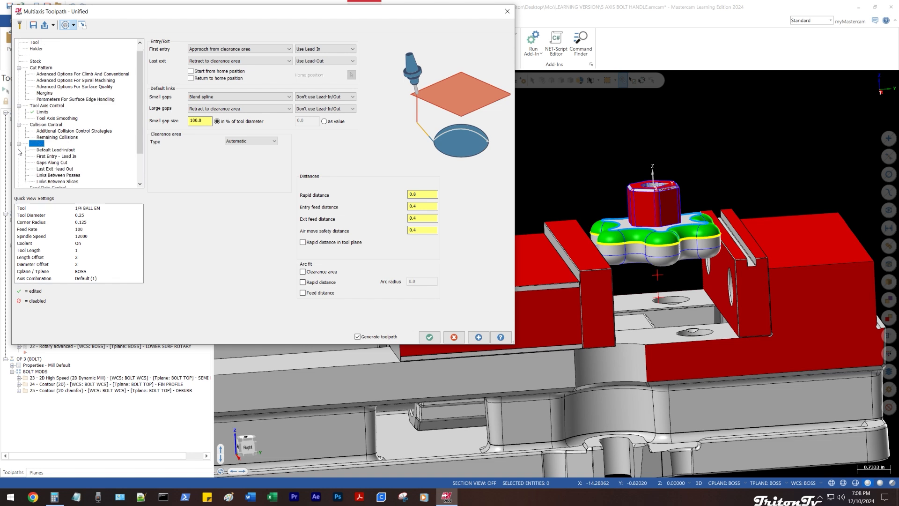
- Review the linking settings with the default lead-in/out and links between passes, and the feed rate control options
click(52, 150)
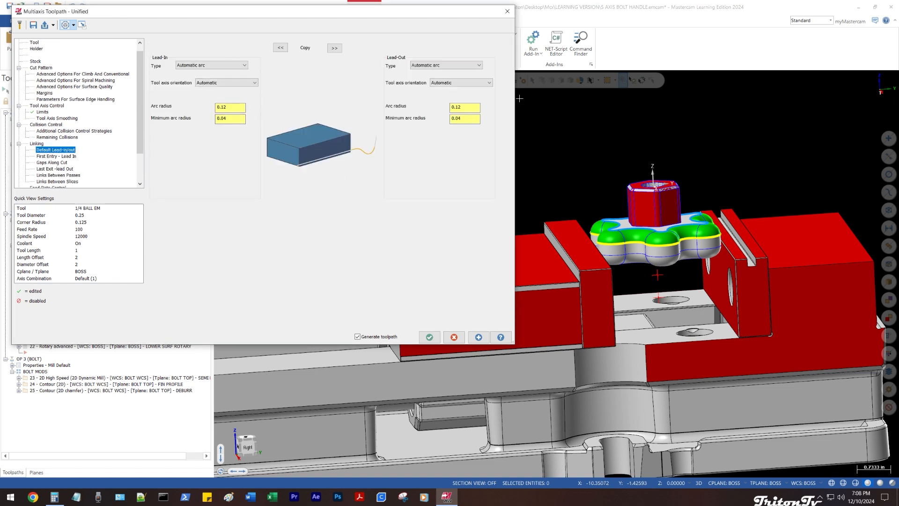
click(36, 143)
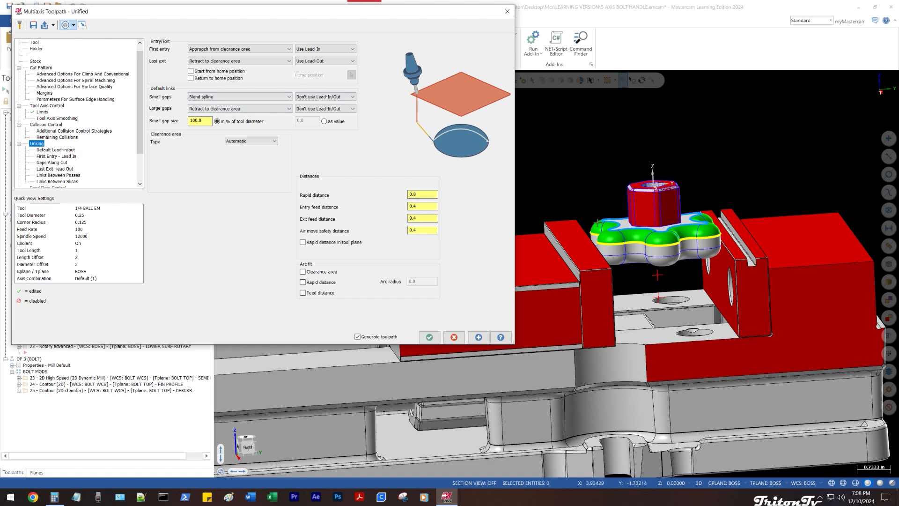
click(54, 151)
click(50, 175)
scroll(50, 176, down, 1)
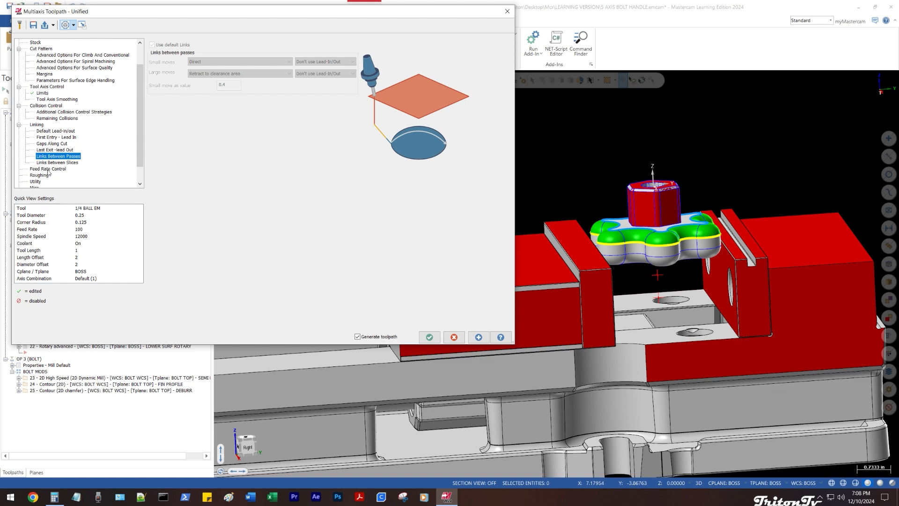
click(48, 169)
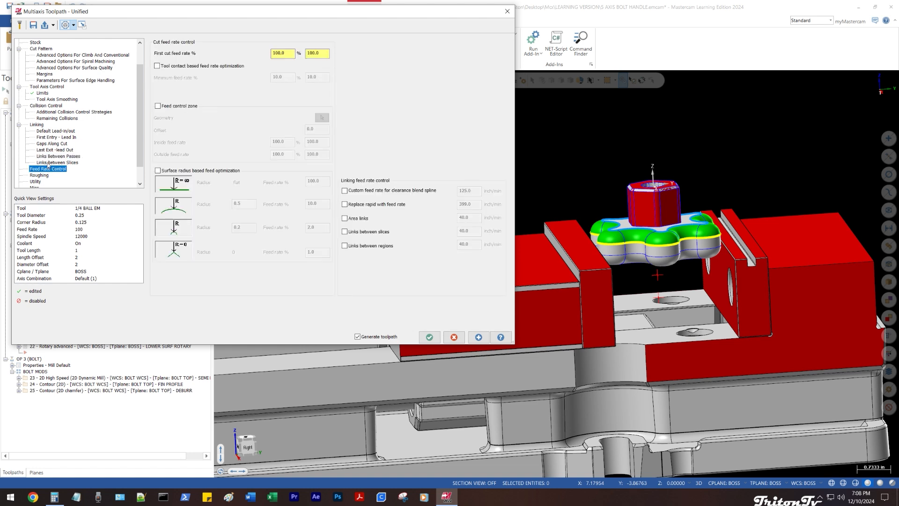
click(37, 125)
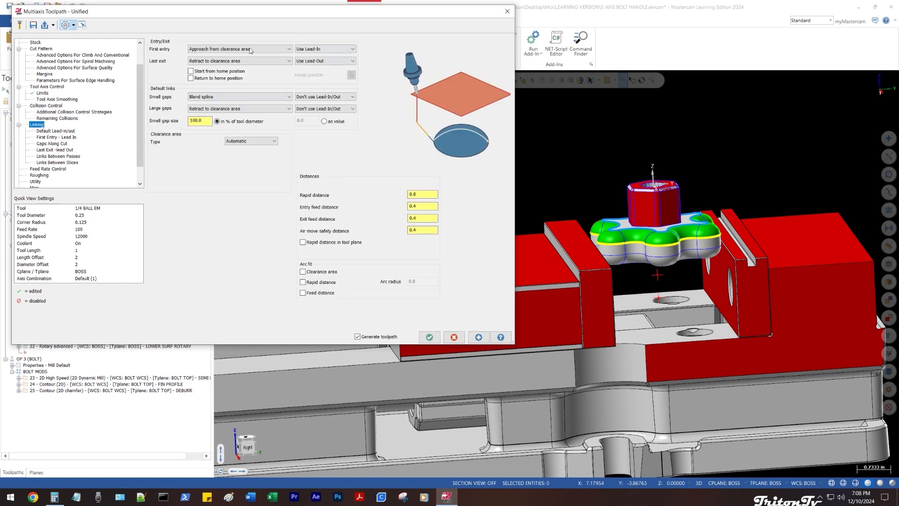
scroll(52, 148, up, 1)
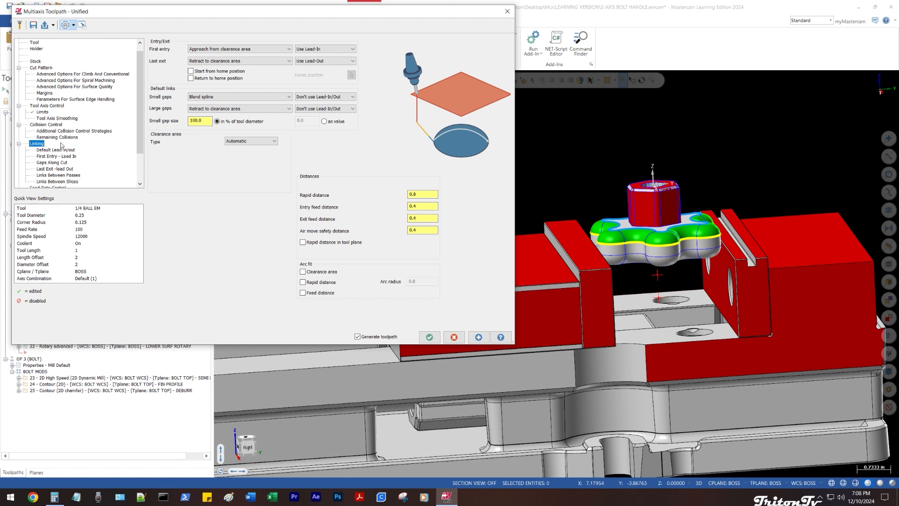
- Go through the linking subpages for default lead-in/out, first entry and gaps along cut
click(54, 150)
click(39, 145)
click(61, 150)
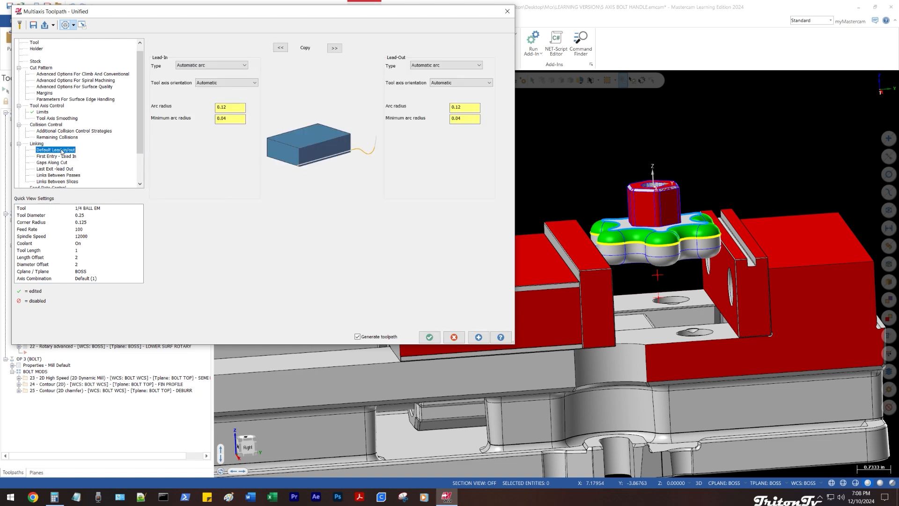
click(57, 156)
click(55, 163)
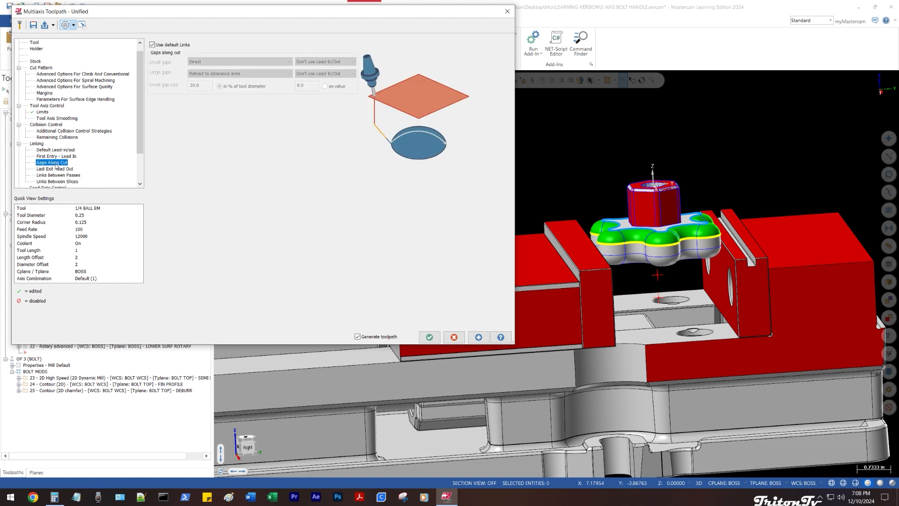
- Recheck surface edge handling, tool axis control and cut pattern against the handle geometry, and leave the toolpath parameters
click(52, 106)
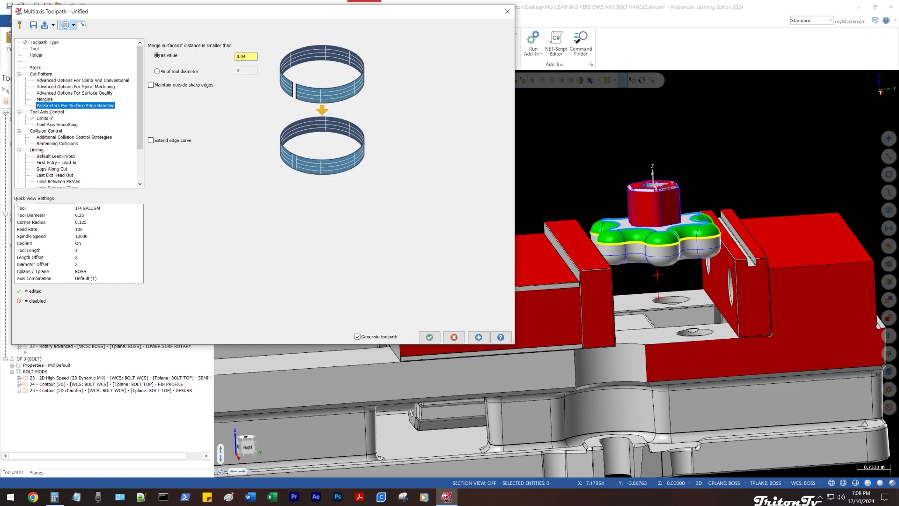
click(48, 112)
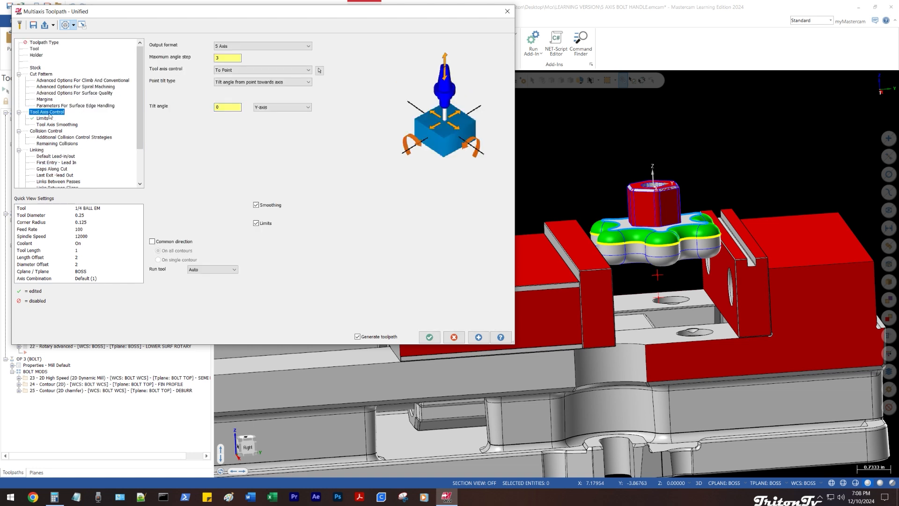
click(45, 75)
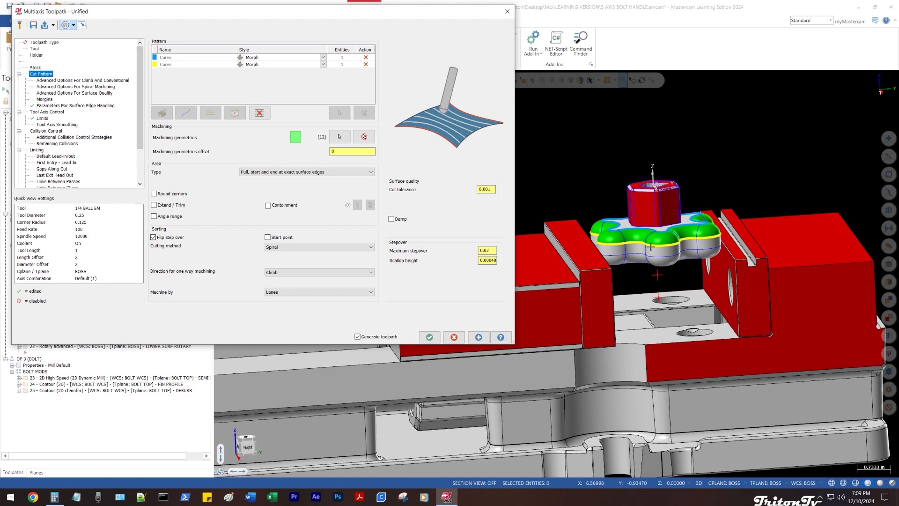
middle_drag(621, 230, 643, 230)
scroll(643, 230, up, 5)
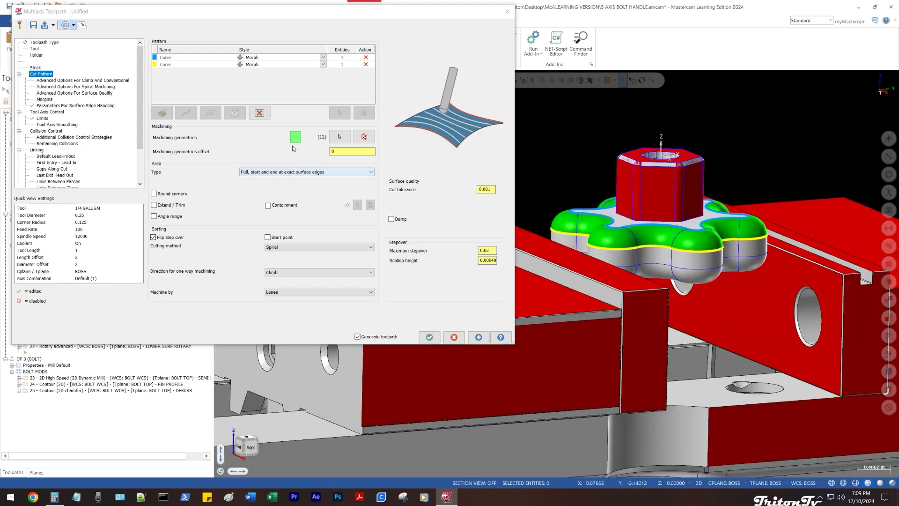
key(Escape)
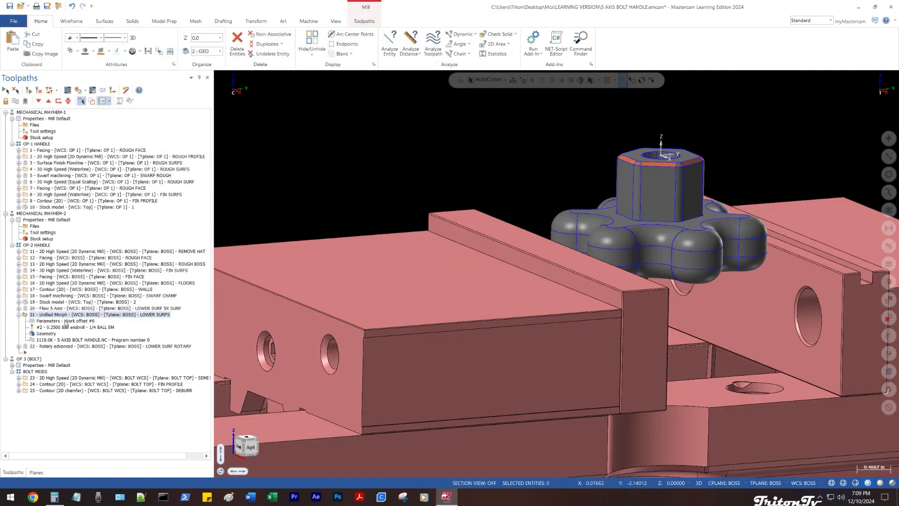
- Reopen the Unified Morph parameters and review the cut pattern's curve style choices and machining geometry, keeping Morph for both curves
click(56, 322)
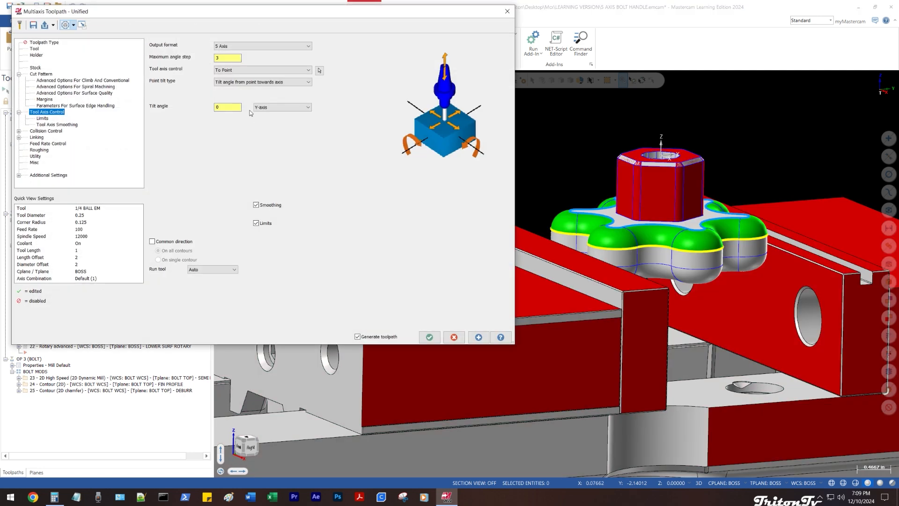
click(52, 74)
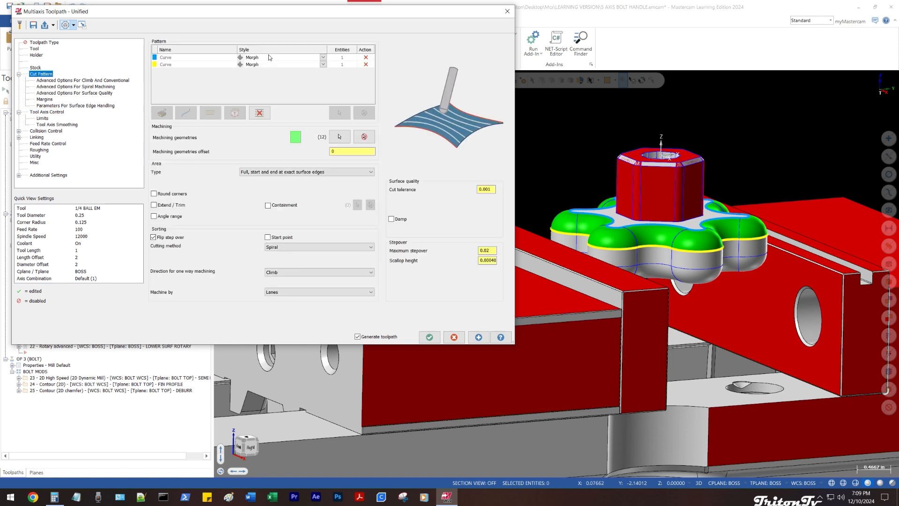
click(327, 58)
click(327, 58)
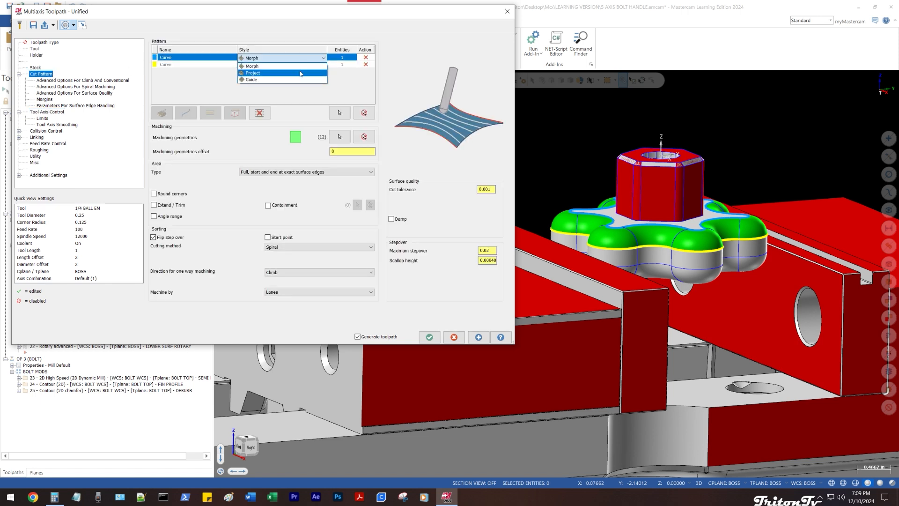
click(293, 94)
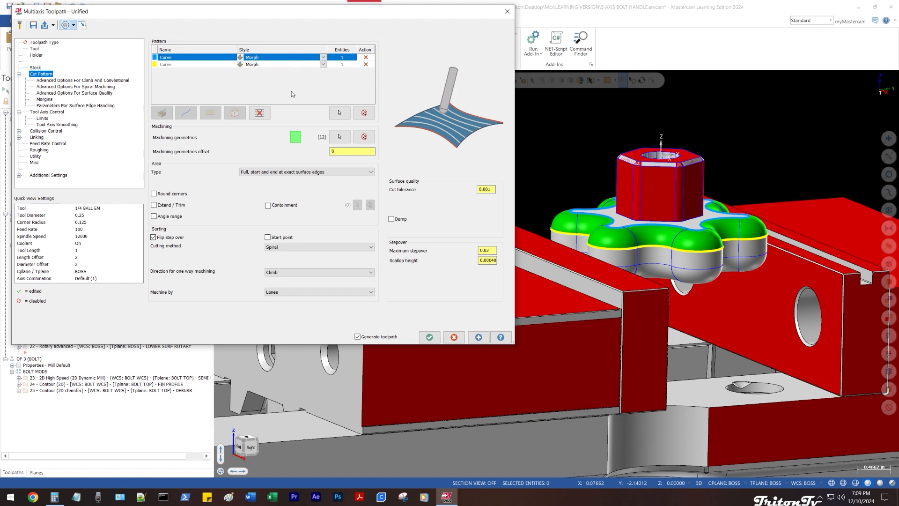
click(291, 91)
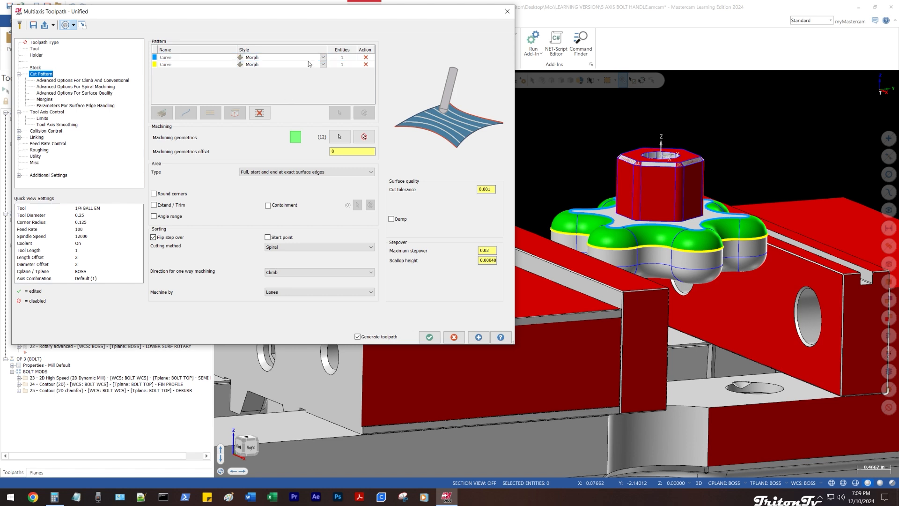
key(Escape)
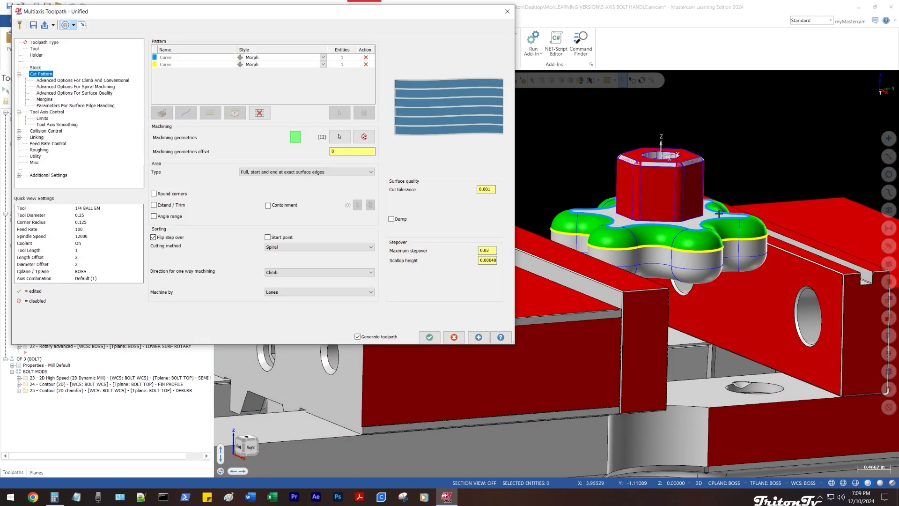
scroll(719, 212, down, 3)
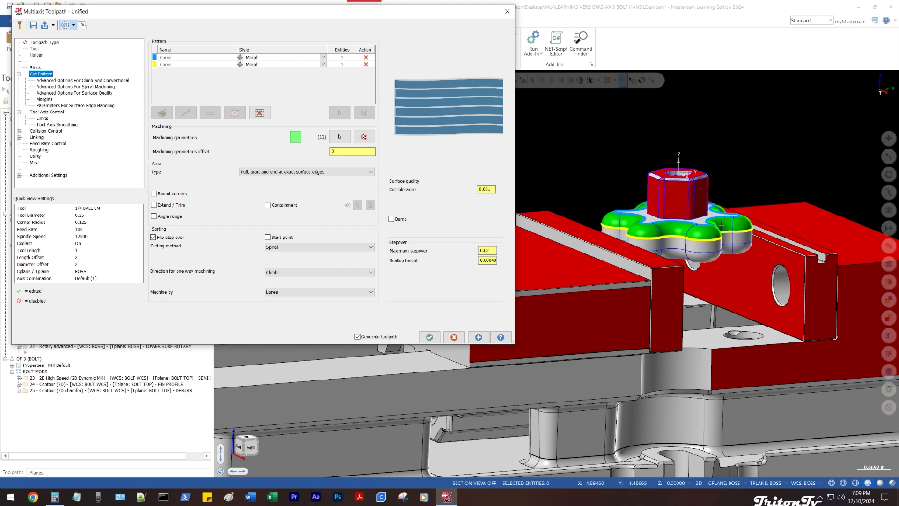
middle_drag(698, 281, 705, 273)
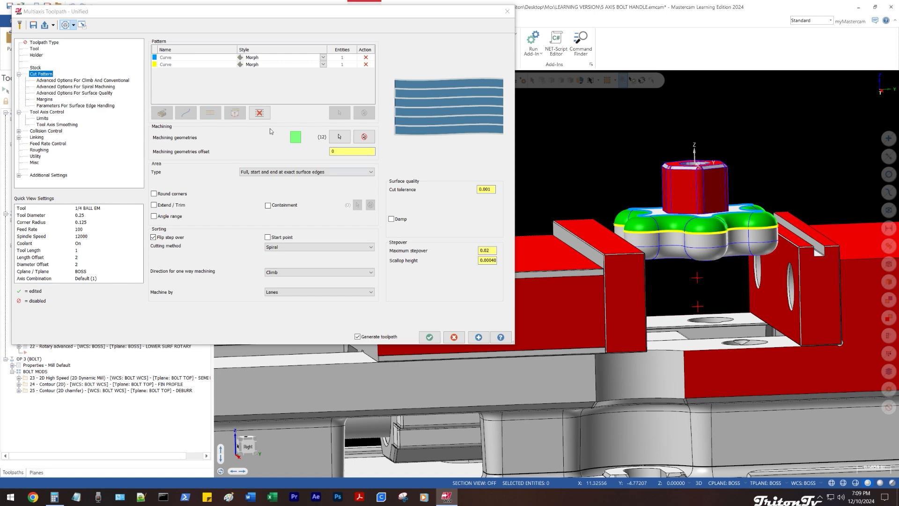
- Check the stock settings of the toolpath, close its parameters and view the whole vise setup
click(35, 67)
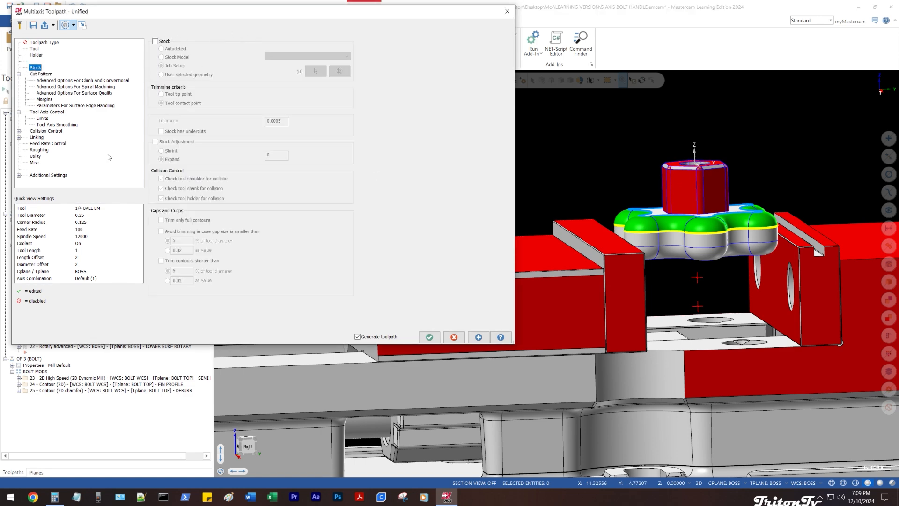
key(Escape)
scroll(528, 179, down, 11)
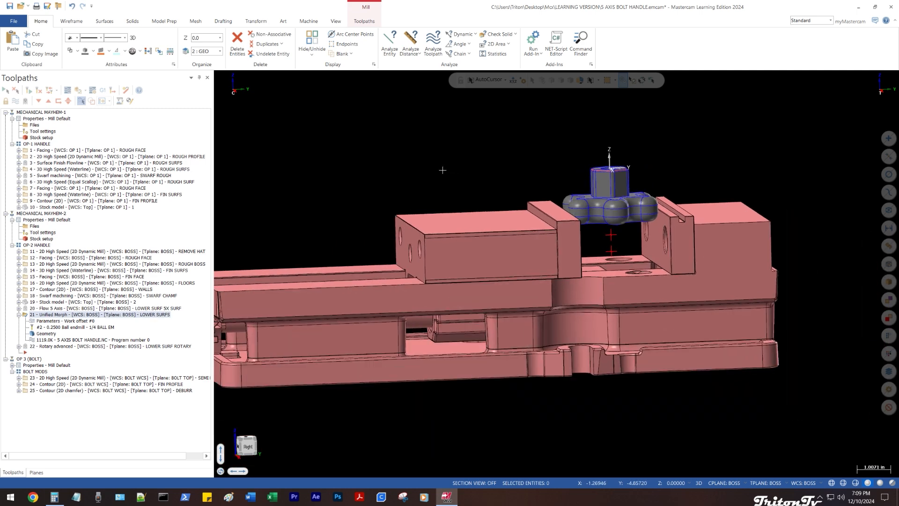
middle_drag(425, 166, 399, 168)
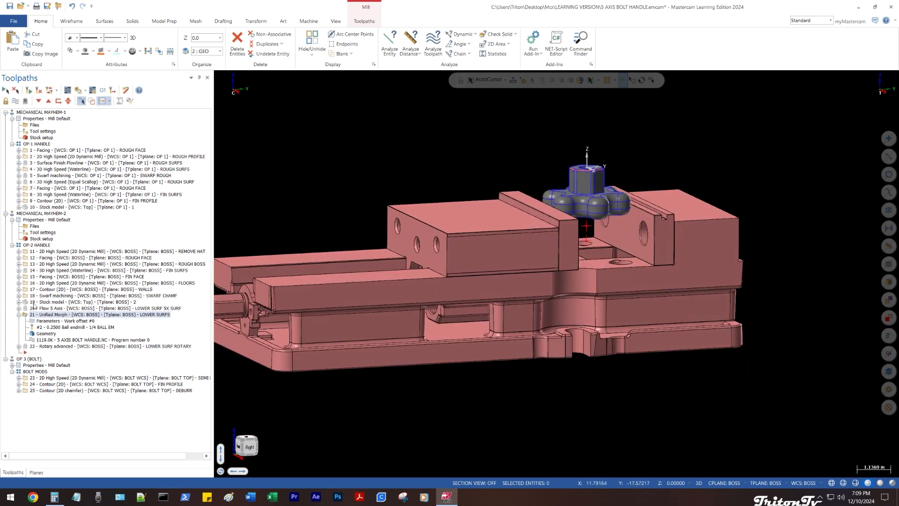
scroll(329, 187, down, 2)
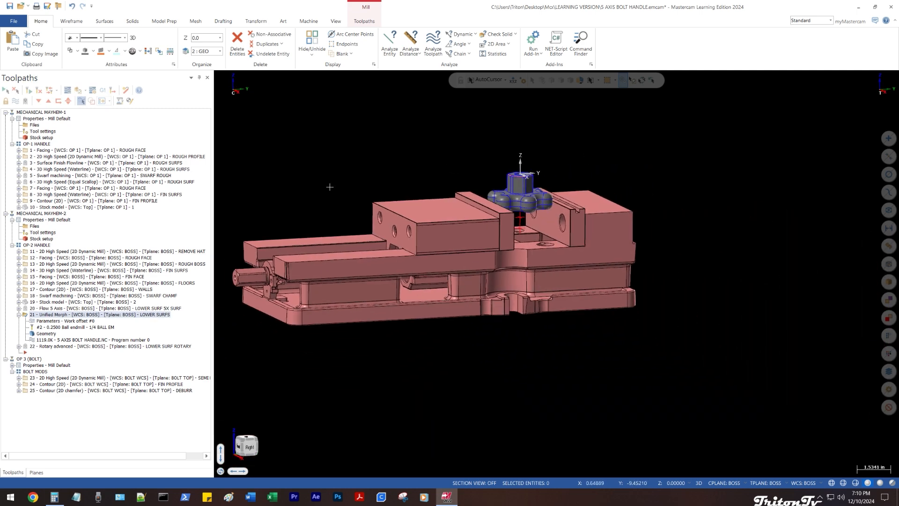
scroll(398, 137, down, 1)
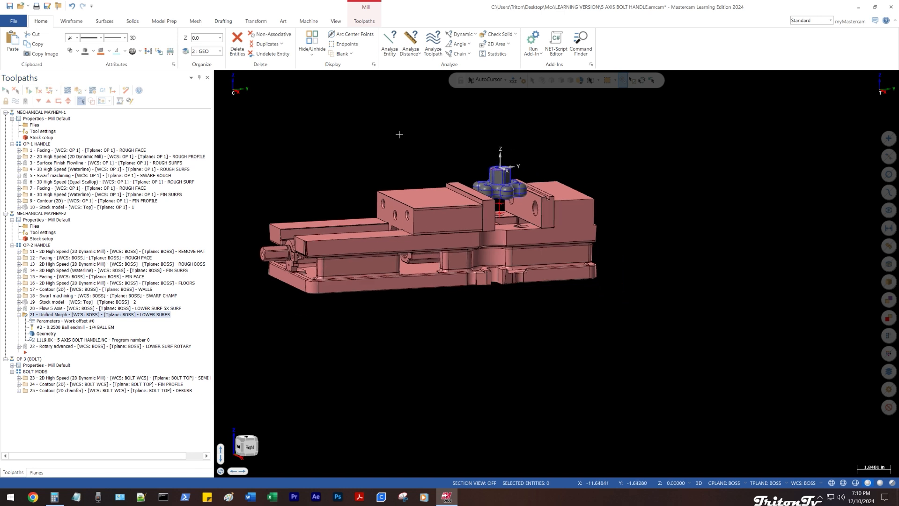
- Make SOLID the main level and hide the OP 2 KURT DX6 and OP 2 SURFS levels
key(alt+z)
key(alt+z)
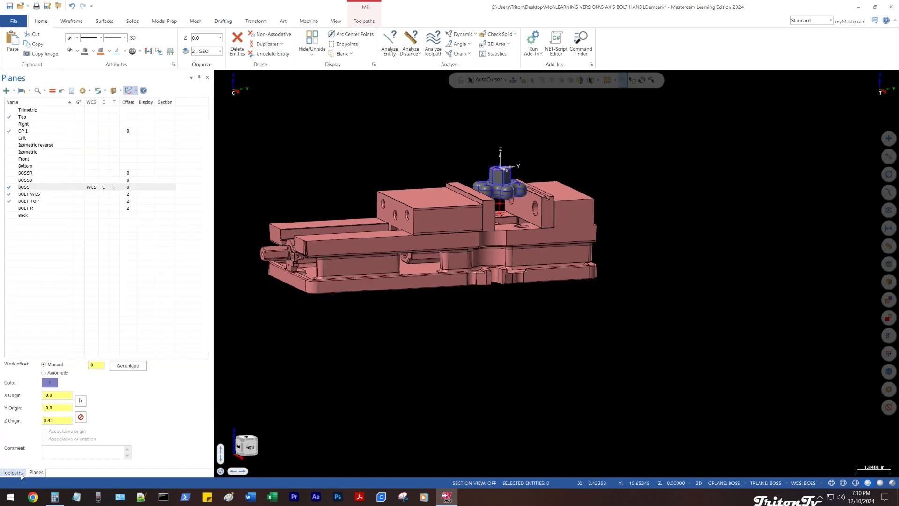
key(alt+z)
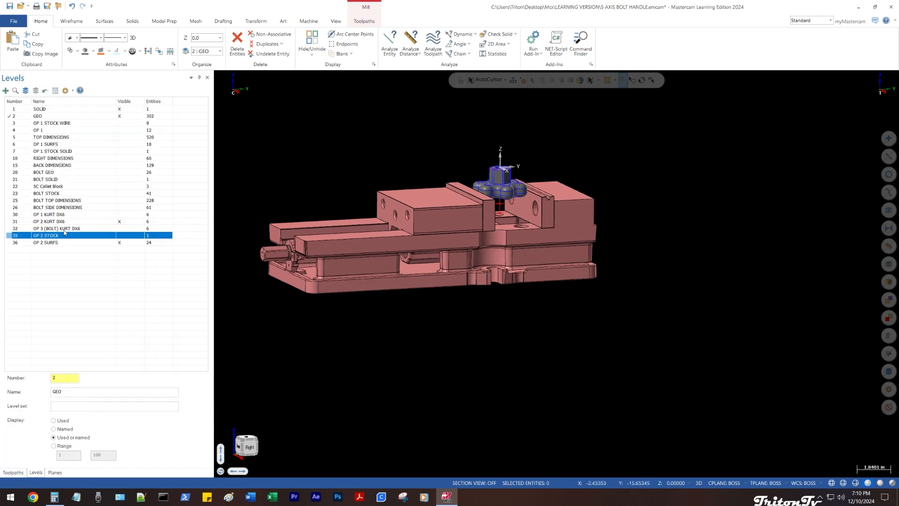
click(20, 116)
click(21, 109)
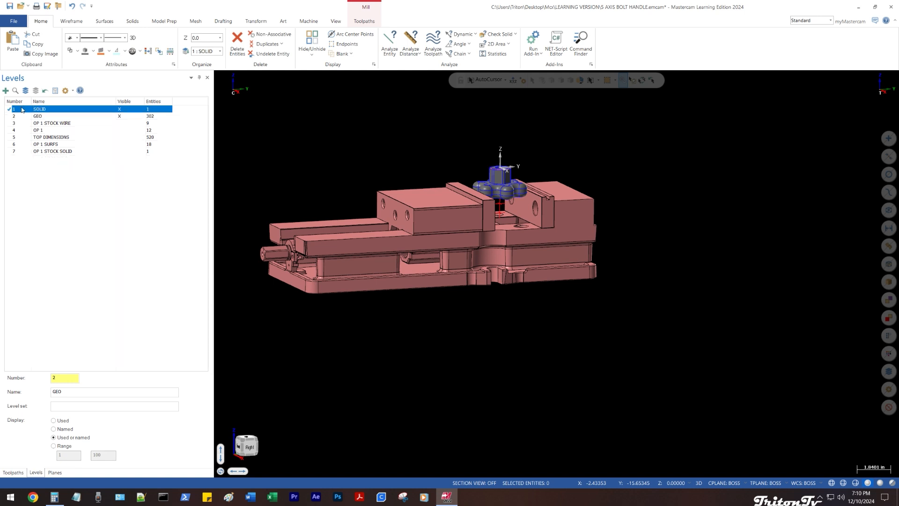
click(132, 222)
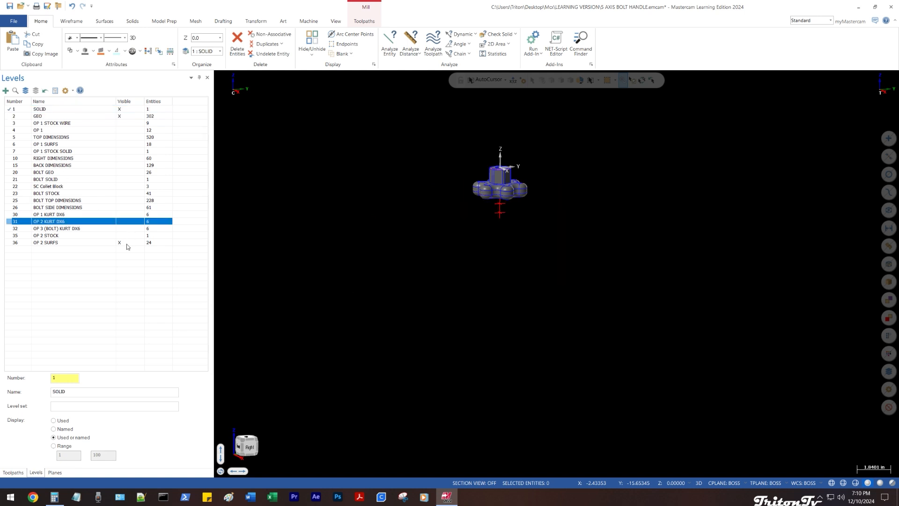
click(126, 243)
scroll(556, 182, up, 2)
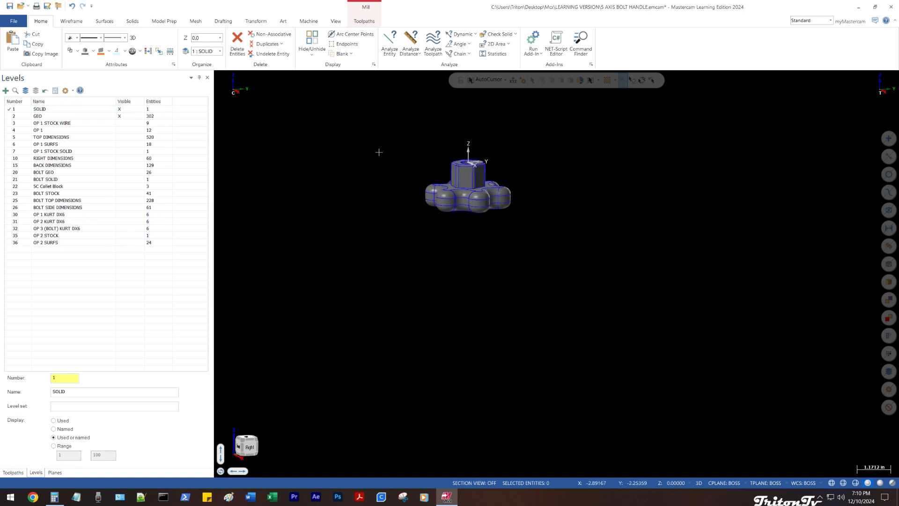
- Look over the machine group setup of MECHANICAL MAYHEM-2, including its machine definition and setup pages, and exit without saving changes
click(14, 472)
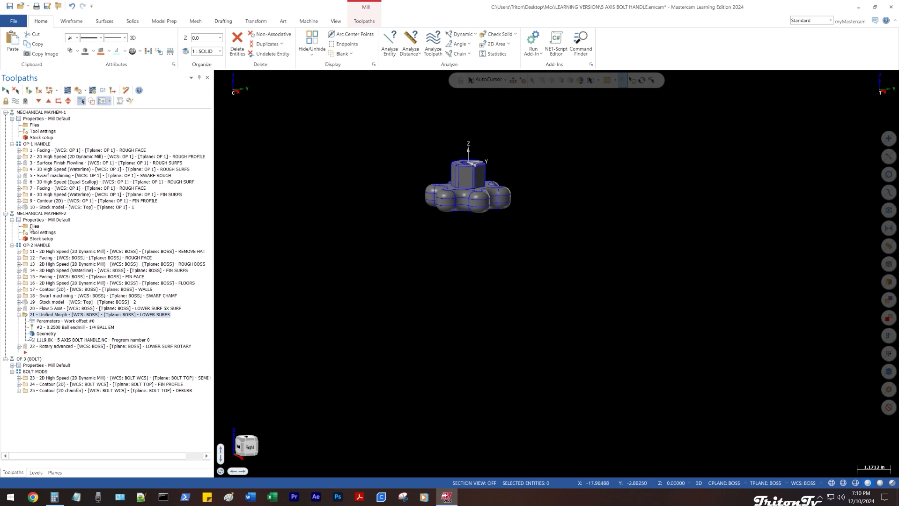
click(31, 227)
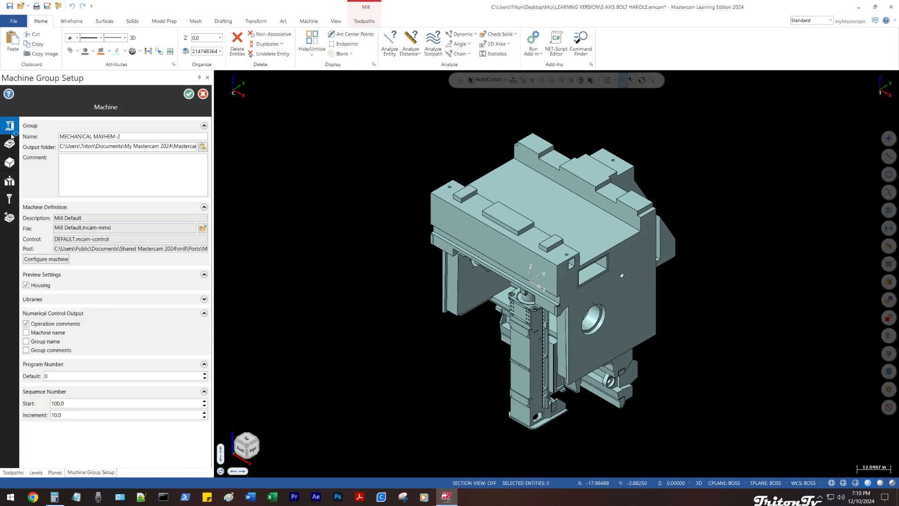
mouse_move(9, 131)
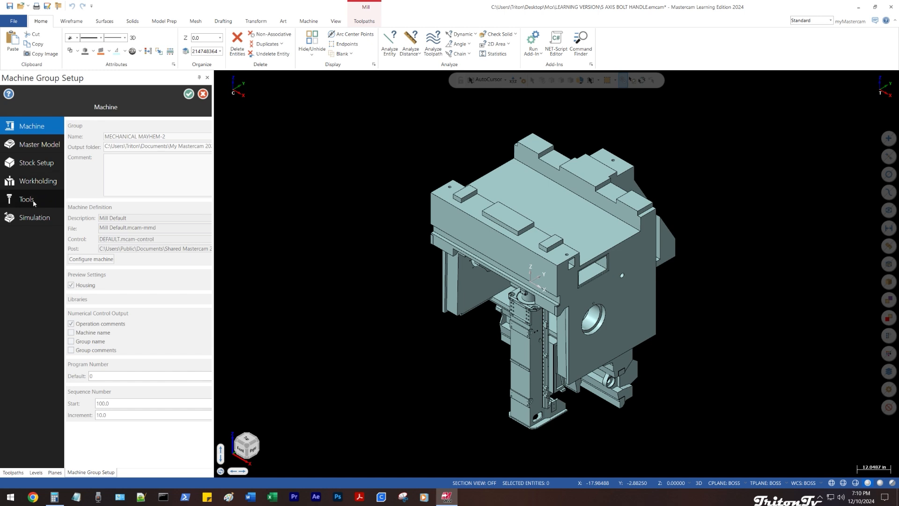
key(Escape)
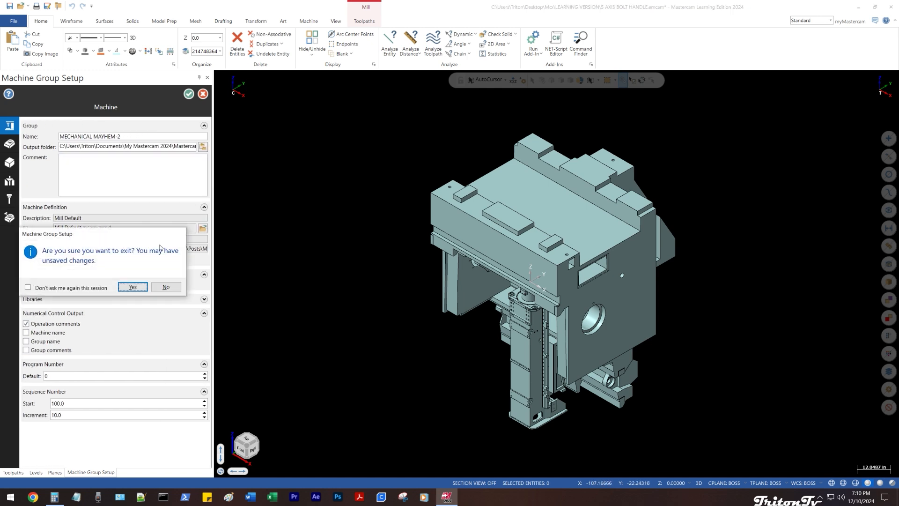
click(133, 287)
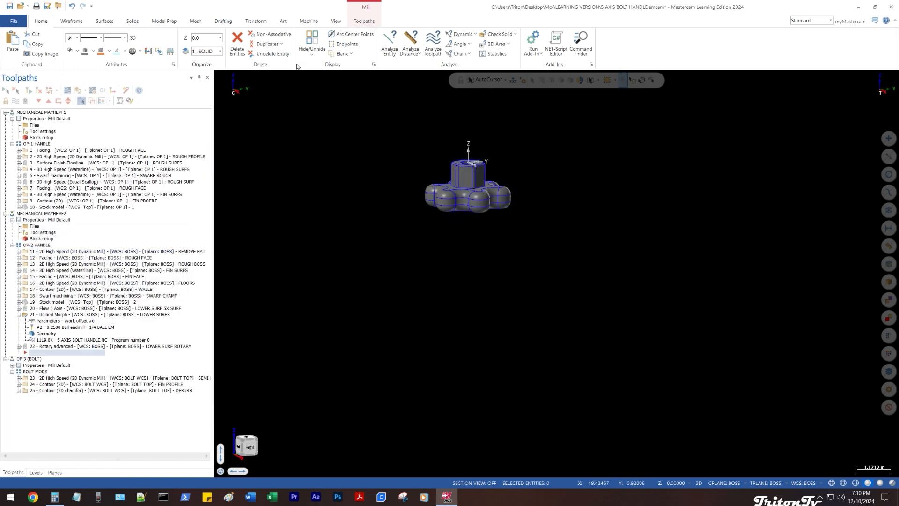
- Review the simulation settings, keeping A8_HERMLE_VMCTTAC as the machine and checking its manual position, and exit the machine group setup
click(309, 22)
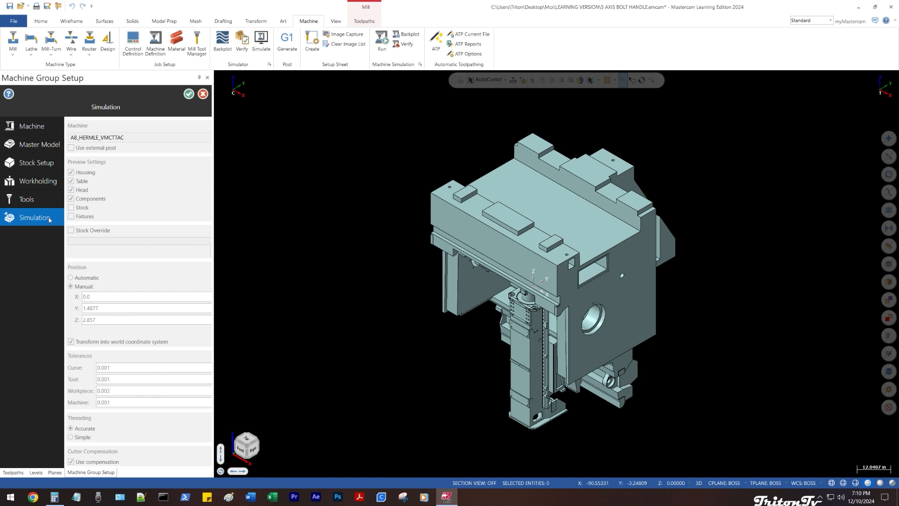
click(113, 137)
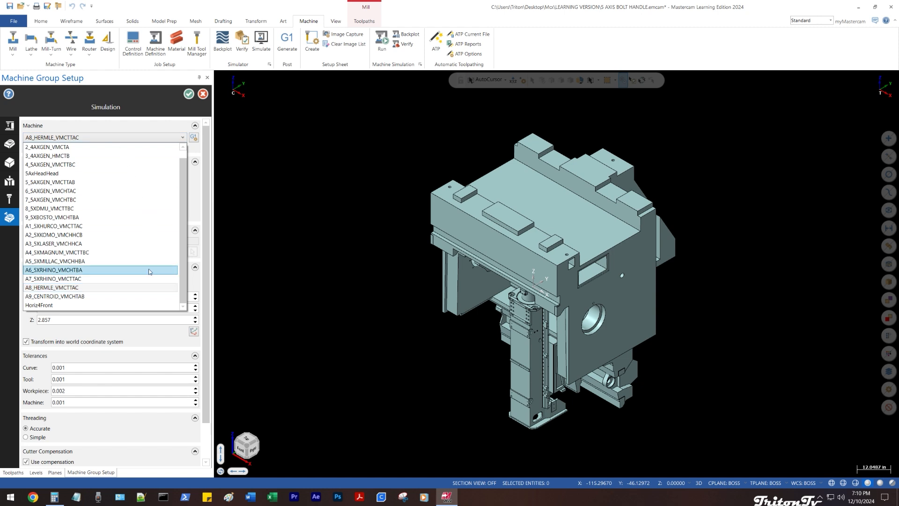
mouse_move(136, 293)
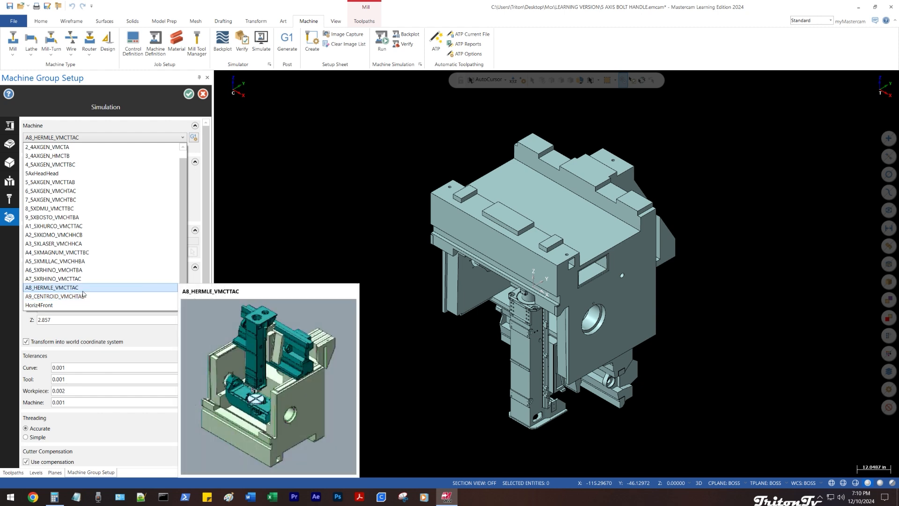
mouse_move(87, 271)
click(84, 287)
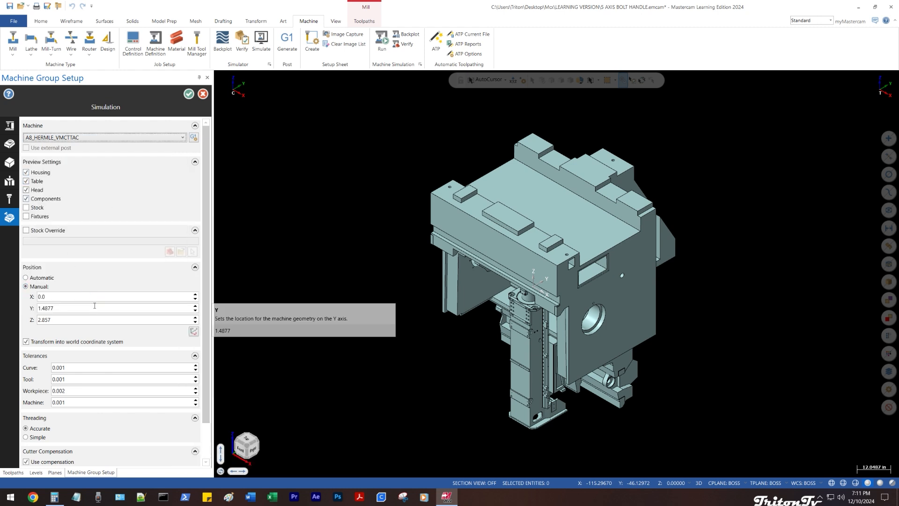
scroll(95, 303, down, 1)
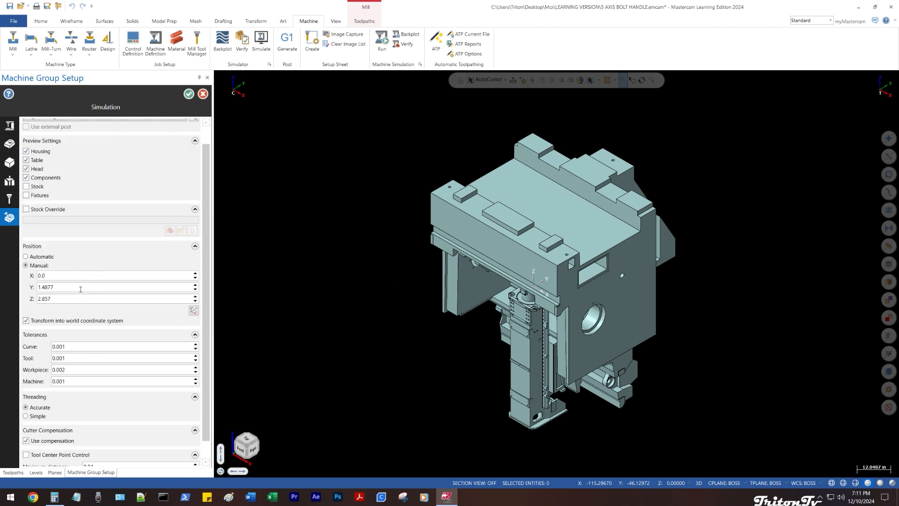
double_click(81, 288)
scroll(126, 289, down, 1)
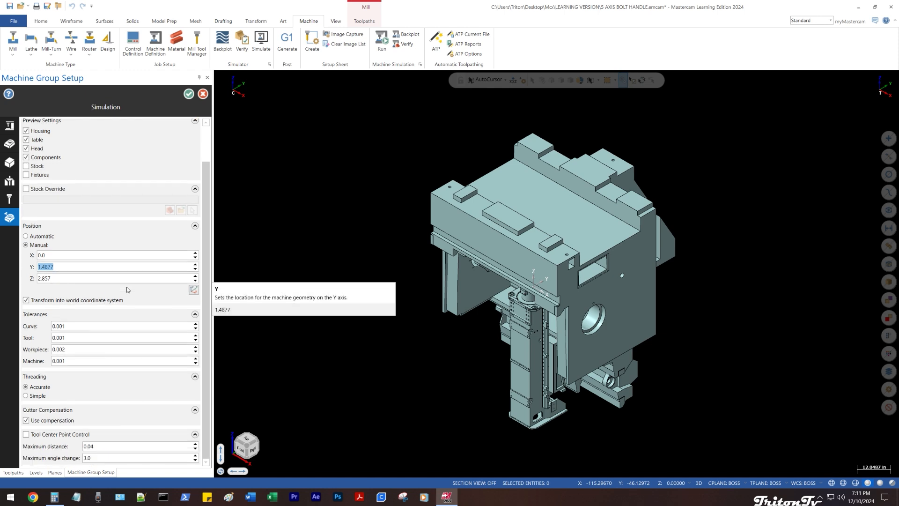
key(Escape)
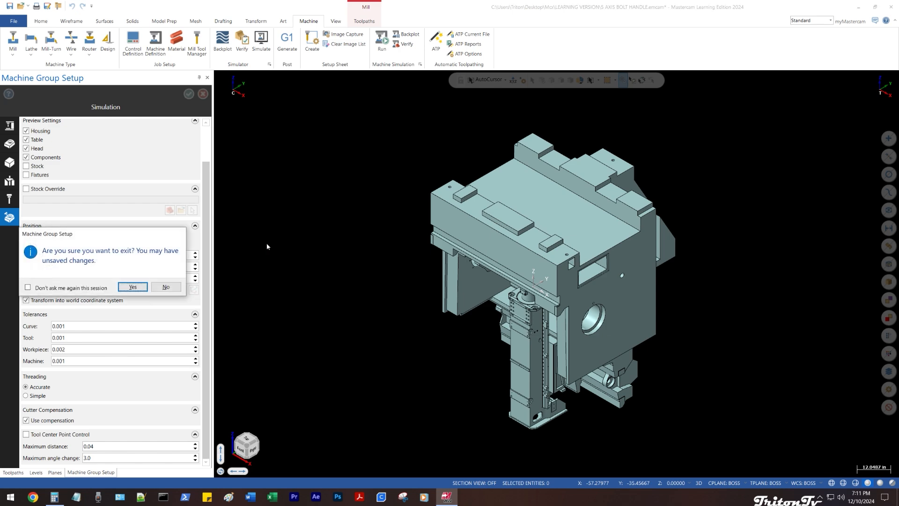
key(Return)
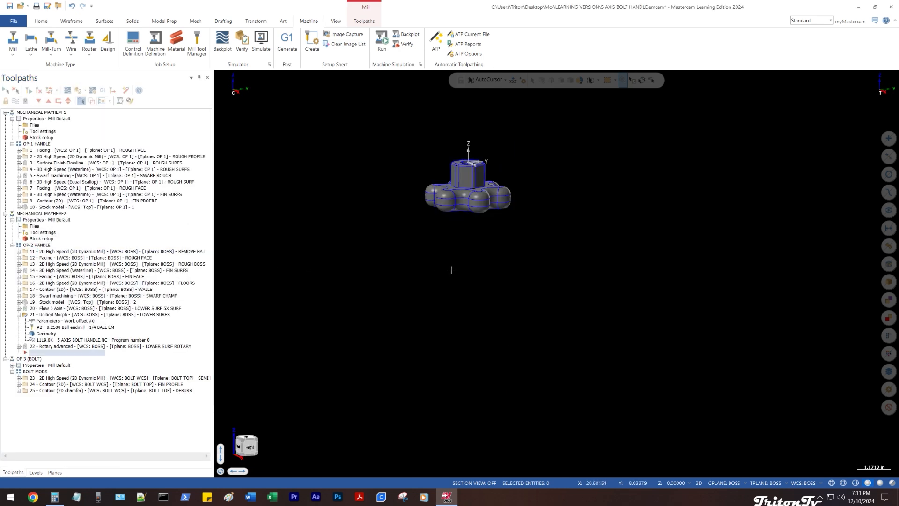
- Show the origins of the OP 1, BOSSR, BOSSB and BOSS planes on the handle, leaving the bolt planes unselected
middle_drag(429, 262, 373, 265)
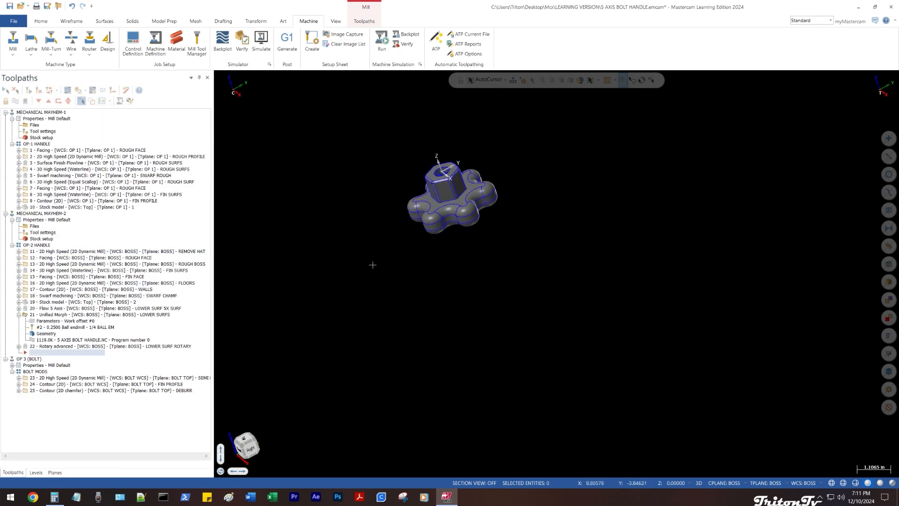
key(alt+1)
middle_drag(491, 279, 480, 231)
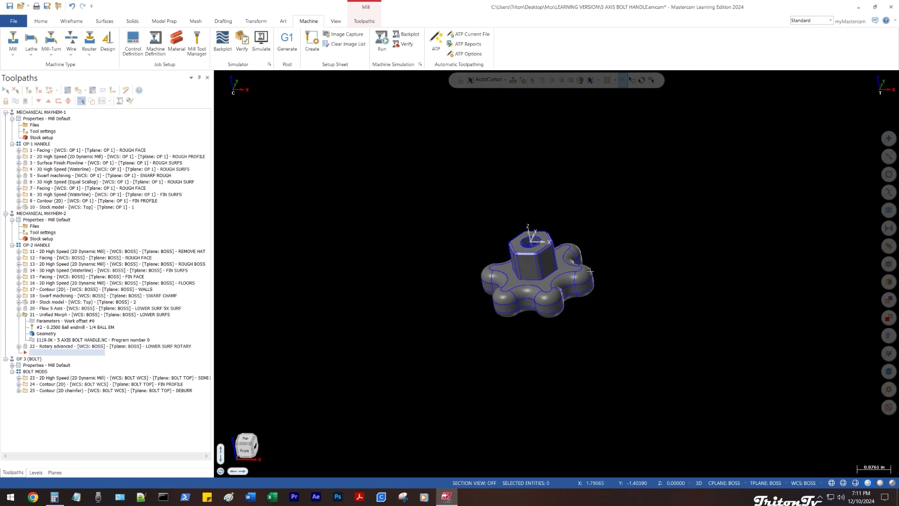
middle_drag(590, 272, 684, 263)
scroll(351, 233, up, 1)
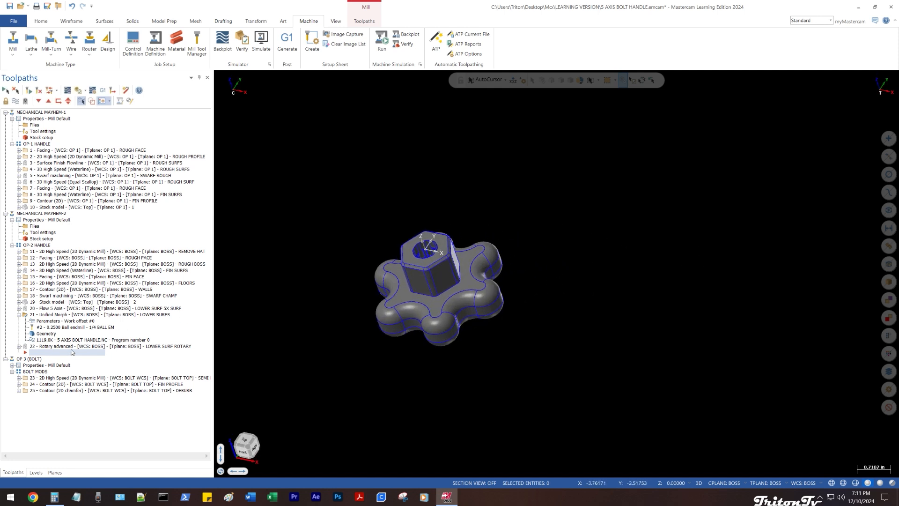
click(55, 471)
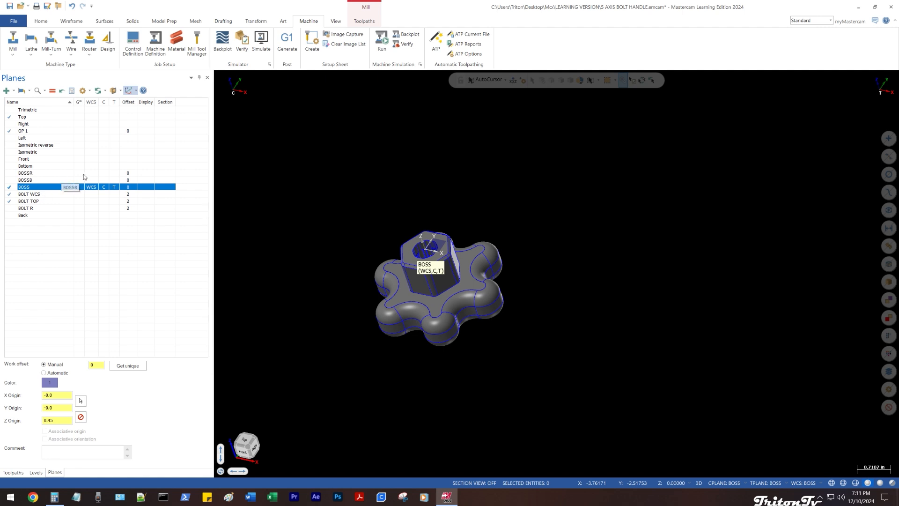
click(37, 131)
ctrl+click(40, 173)
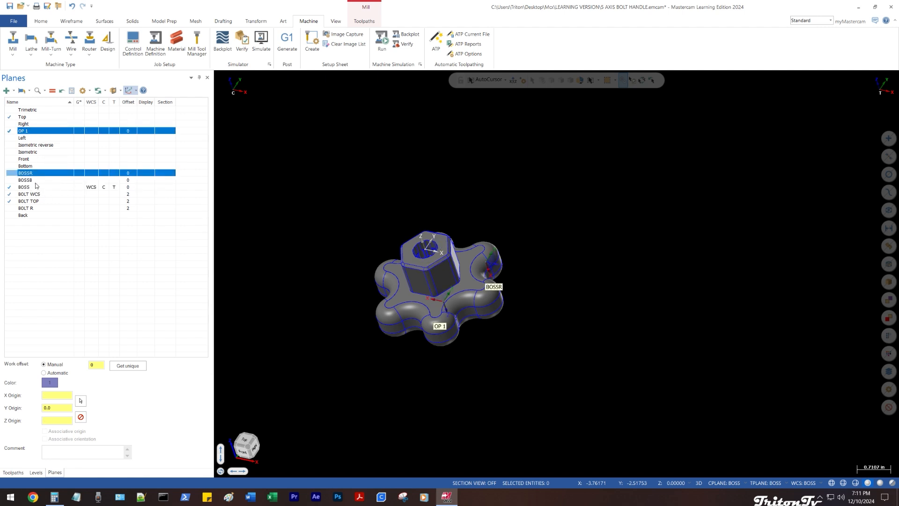
ctrl+click(39, 180)
ctrl+click(38, 187)
ctrl+click(37, 195)
ctrl+click(37, 202)
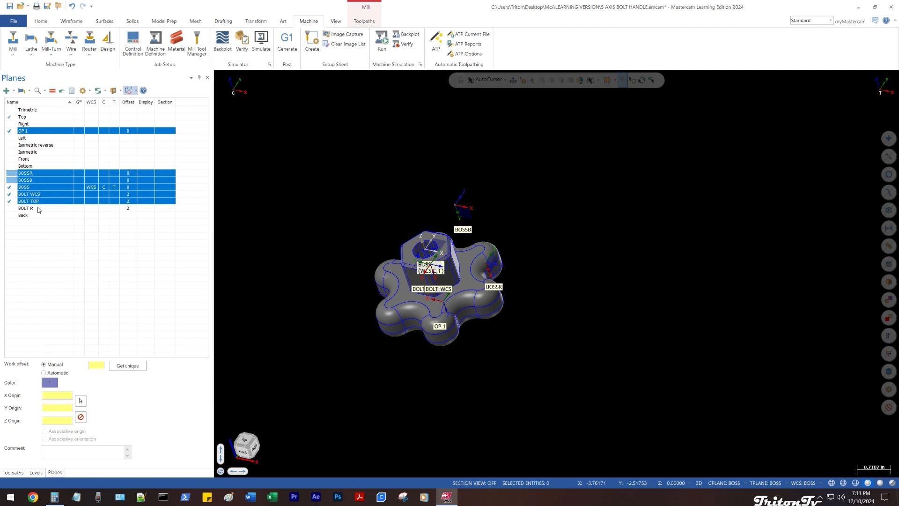
ctrl+click(36, 207)
ctrl+click(36, 207)
ctrl+click(37, 202)
ctrl+click(38, 195)
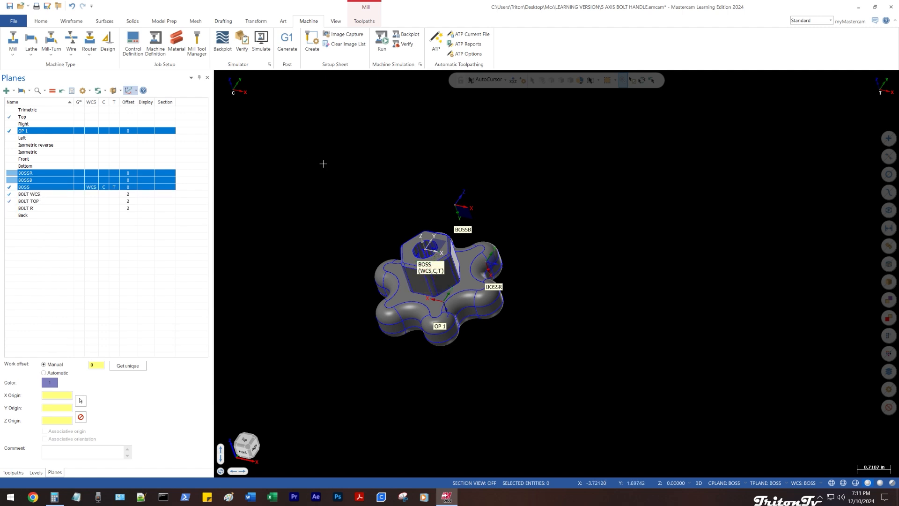
- Inspect the plane origins on the handle with the coordinate axes temporarily displayed, and hide the axes again
middle_drag(414, 175, 237, 164)
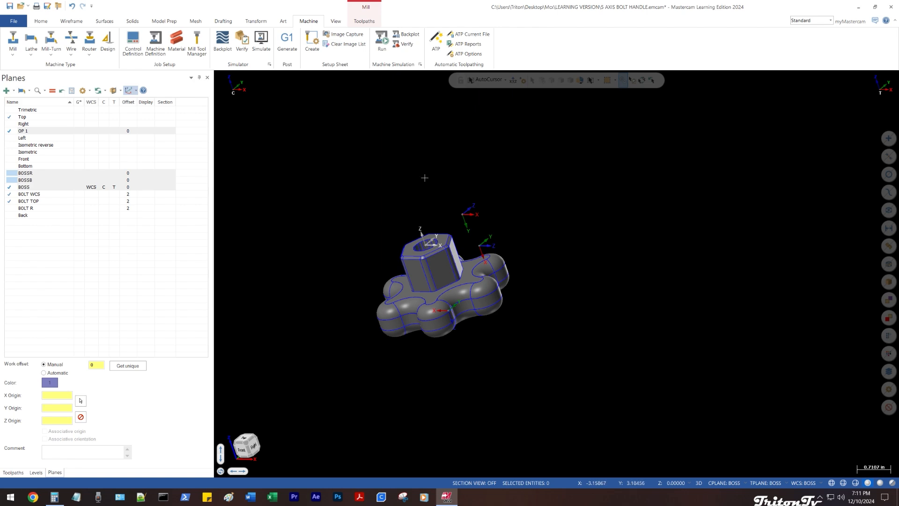
key(F9)
mouse_move(465, 162)
middle_down()
mouse_move(420, 128)
mouse_move(455, 158)
middle_up()
scroll(464, 276, up, 2)
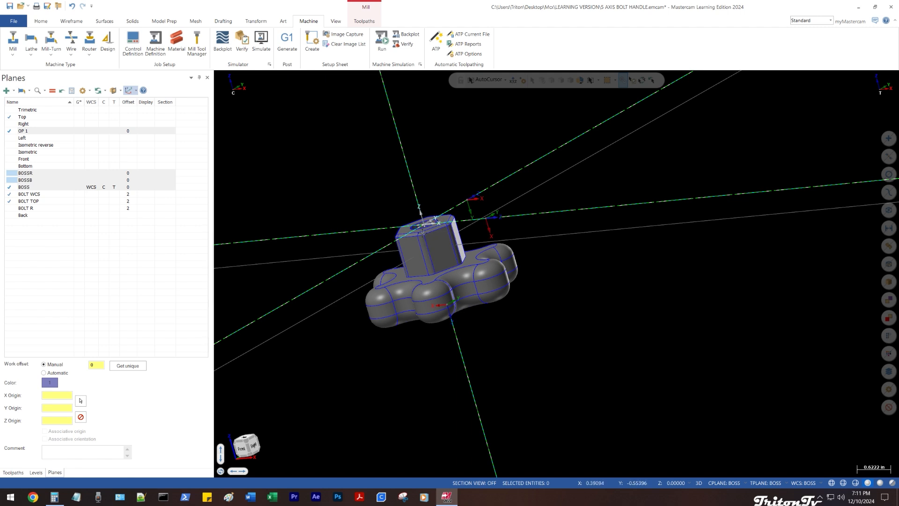
middle_drag(433, 229, 435, 286)
key(F9)
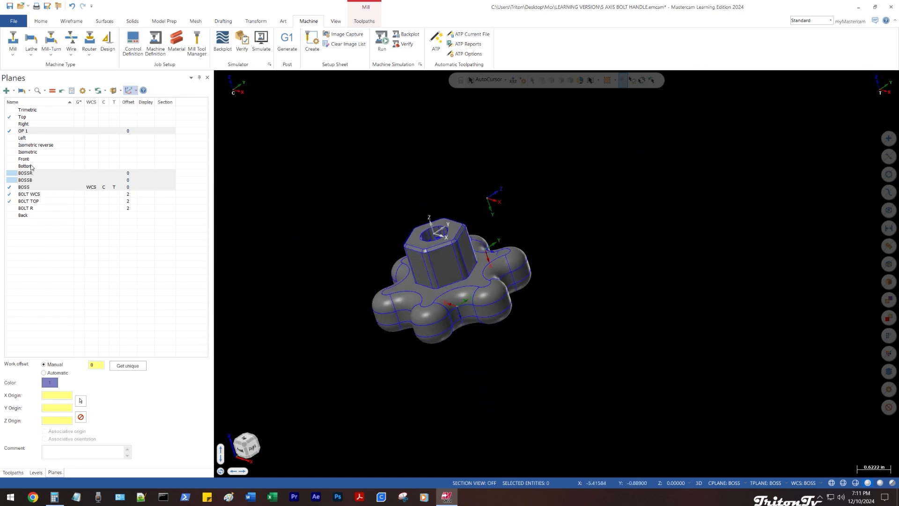
- Make Top the WCS, construction plane and tool plane, and inspect the handle around its origin up to a front view
click(29, 117)
click(53, 92)
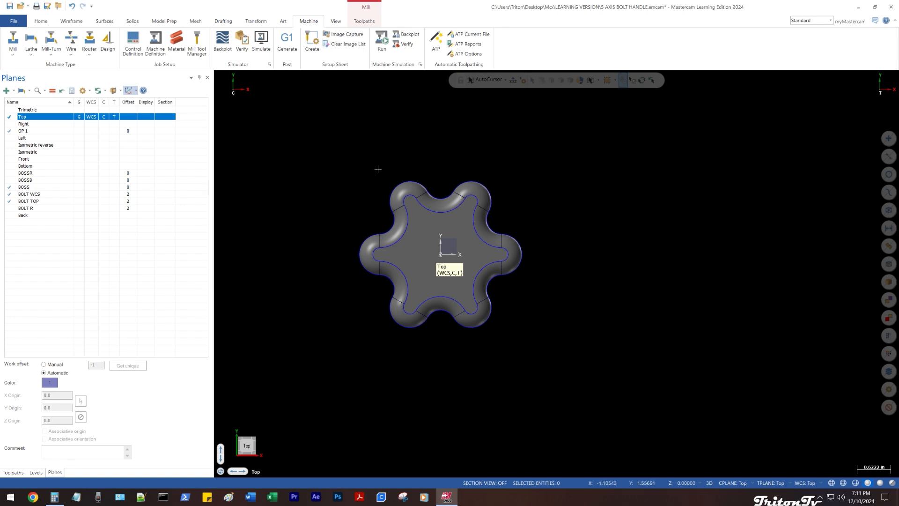
middle_drag(377, 169, 361, 146)
key(alt+2)
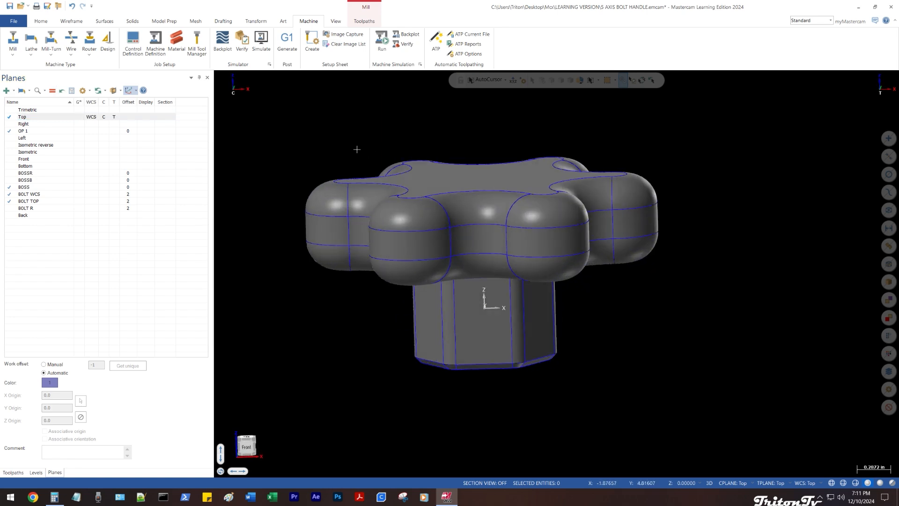
middle_drag(358, 203, 322, 219)
scroll(315, 202, down, 2)
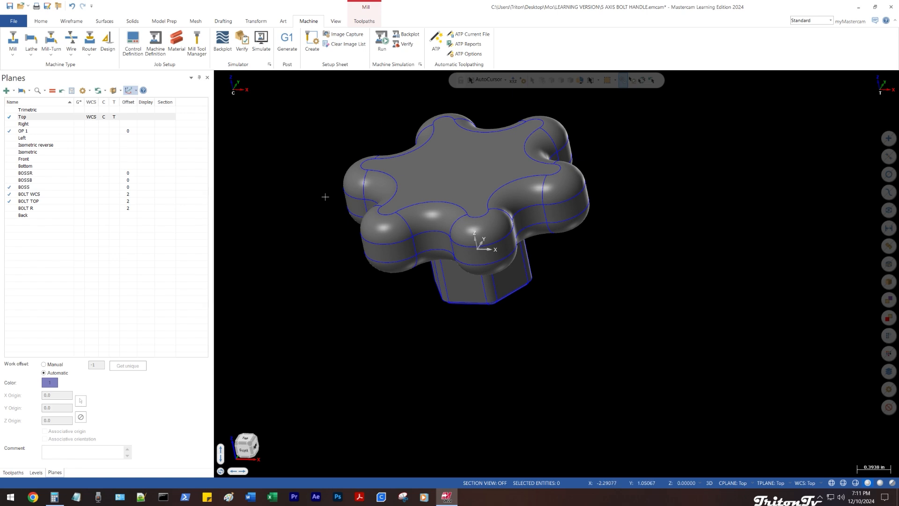
mouse_move(362, 167)
middle_down()
mouse_move(507, 223)
mouse_move(764, 195)
mouse_move(383, 225)
mouse_move(394, 232)
mouse_move(402, 164)
mouse_move(417, 184)
middle_up()
scroll(396, 233, down, 3)
key(alt+2)
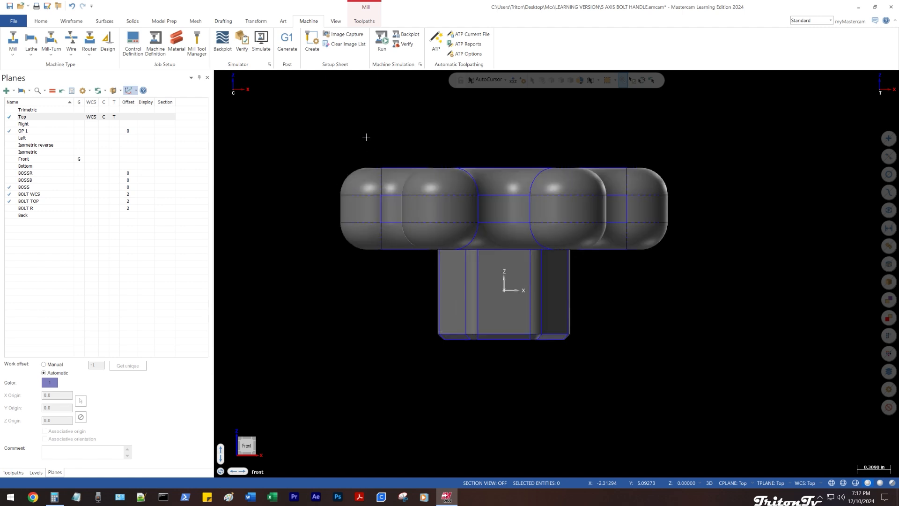
- Analyze the position of the midpoint on the end edge of the hex boss relative to the Top origin
right_click(366, 137)
click(387, 141)
scroll(501, 347, up, 2)
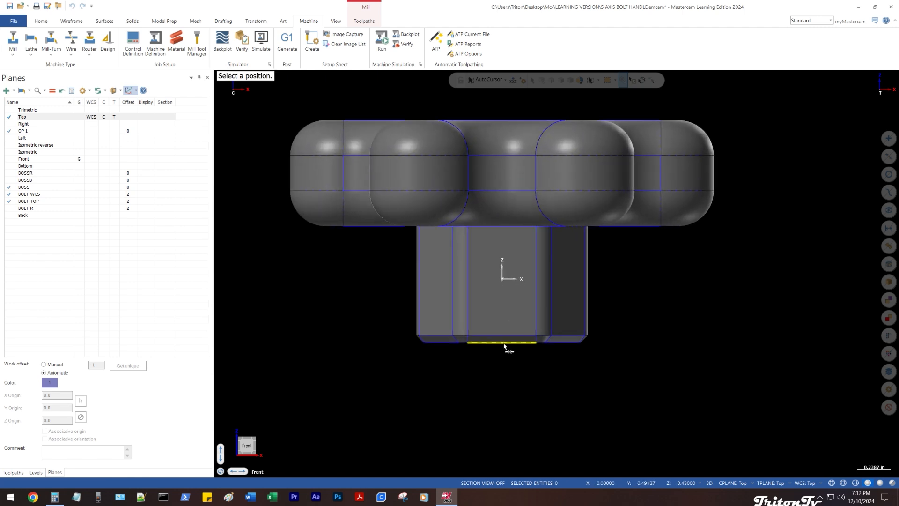
click(501, 343)
drag(241, 130, 114, 149)
key(Escape)
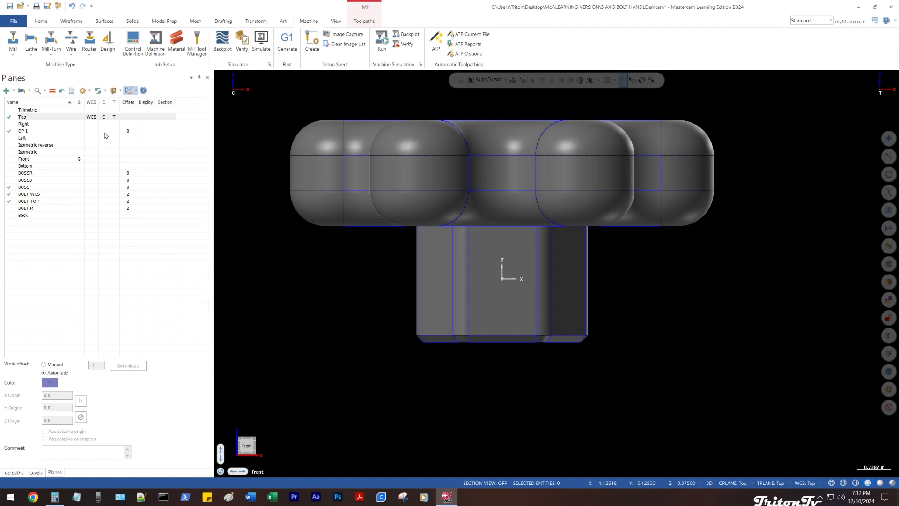
- Make BOSS the WCS, construction plane and tool plane, and check its Z origin on the hex boss
click(93, 188)
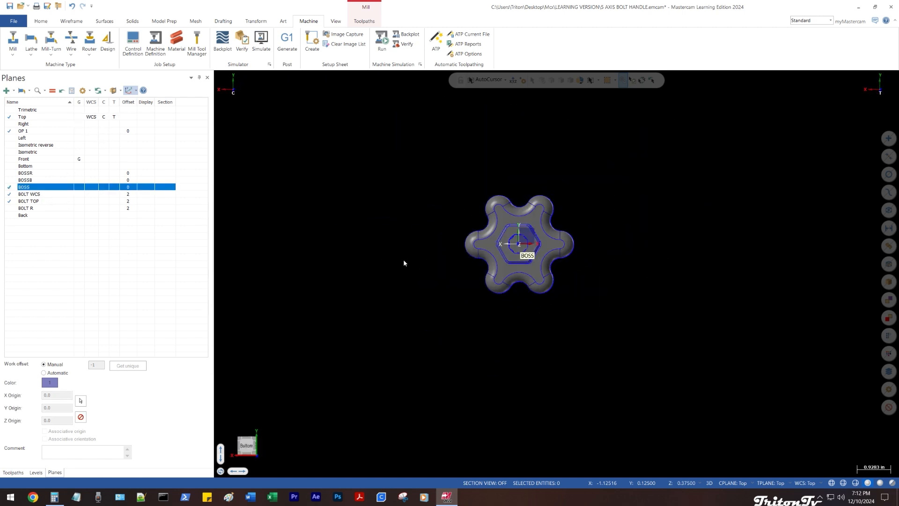
middle_drag(417, 256, 578, 244)
scroll(577, 244, up, 3)
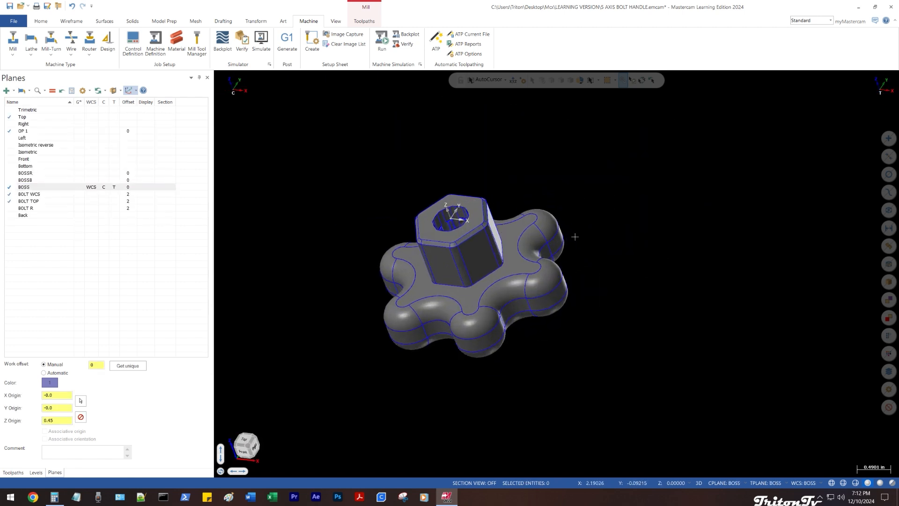
drag(55, 420, 27, 422)
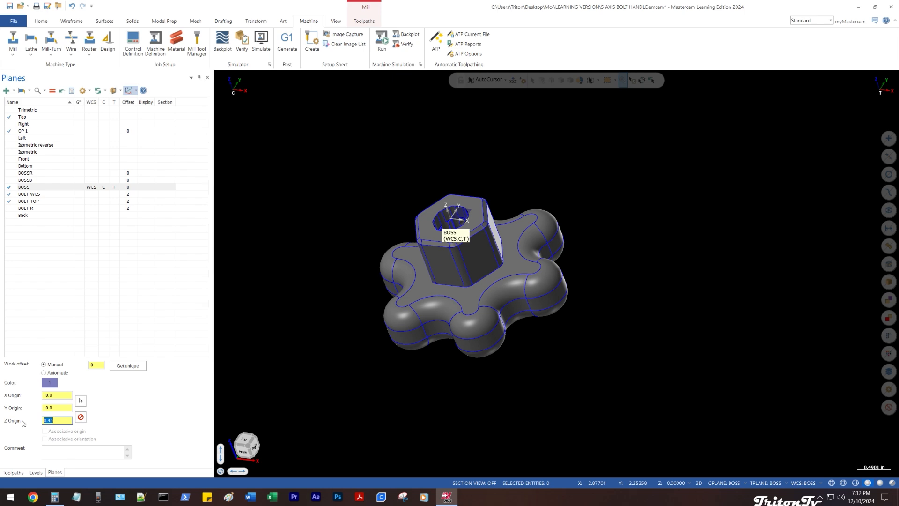
middle_drag(301, 211, 352, 138)
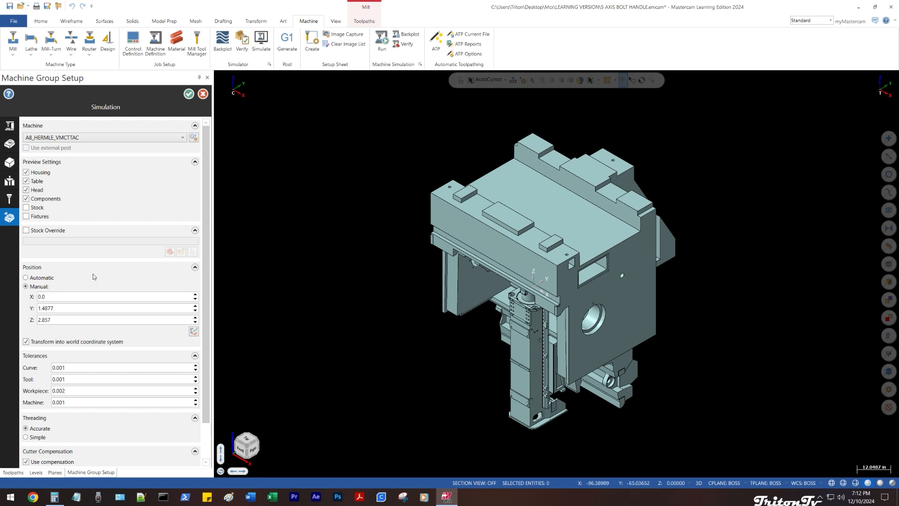
- Review the manual X, Y and Z position values against the Hermle machine's table, and exit the machine group setup without saving
click(62, 309)
click(60, 320)
click(69, 307)
middle_drag(305, 285, 529, 253)
scroll(547, 253, up, 10)
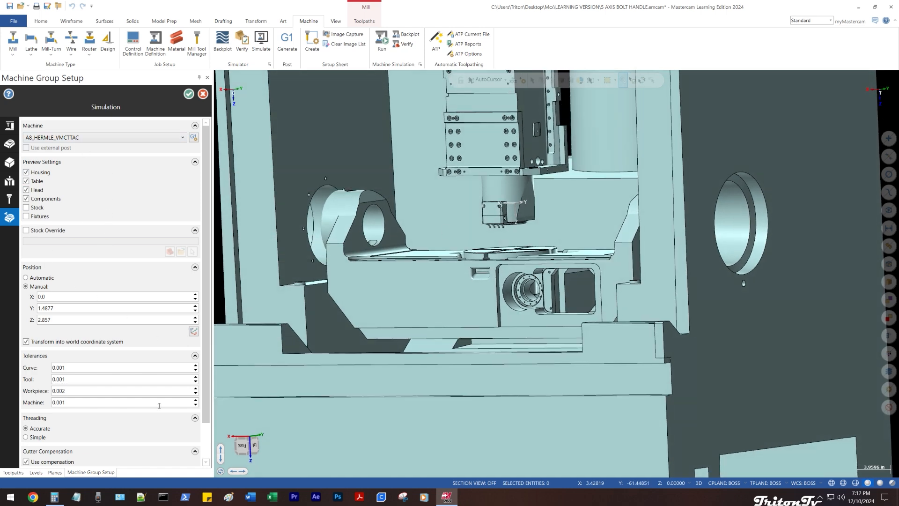
drag(62, 309, 0, 323)
scroll(505, 258, down, 3)
key(Escape)
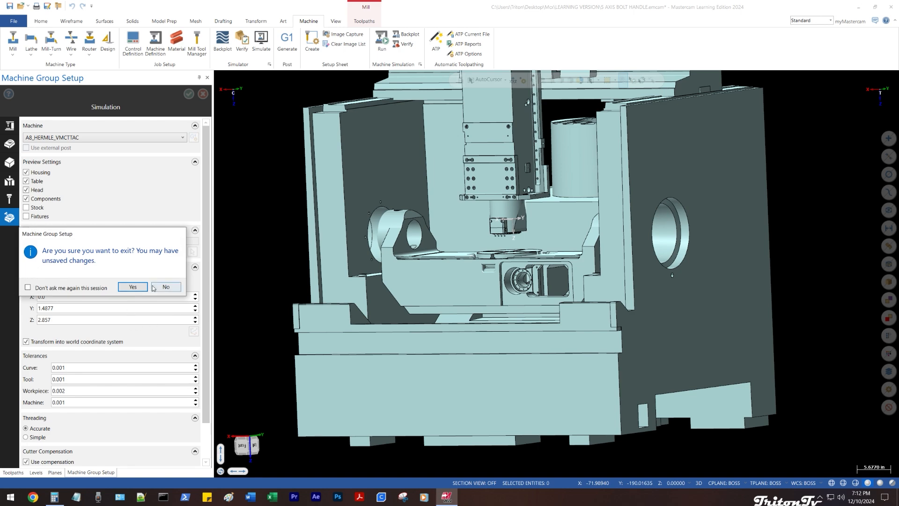
click(133, 286)
click(13, 472)
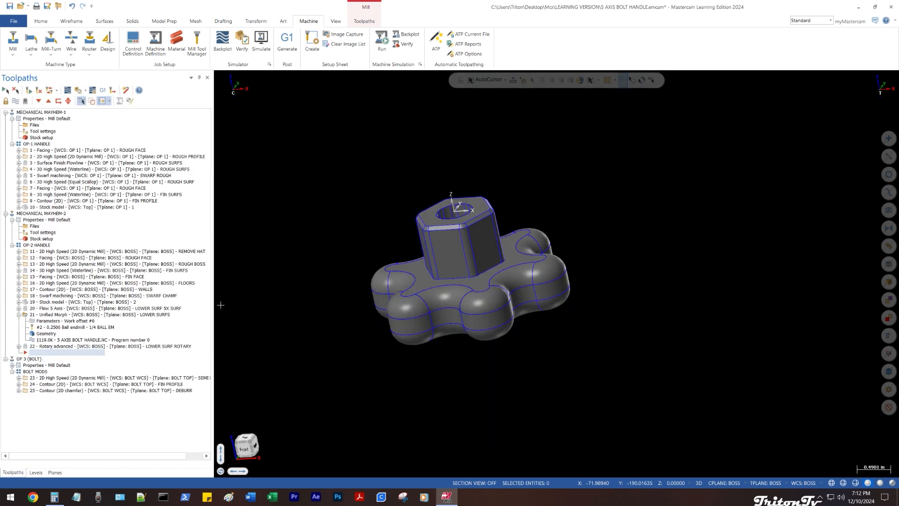
- Review the OP 2 KURT DX6 fixture and simulation settings of machine group MECHANICAL MAYHEM-2, and exit without saving
drag(285, 141, 679, 405)
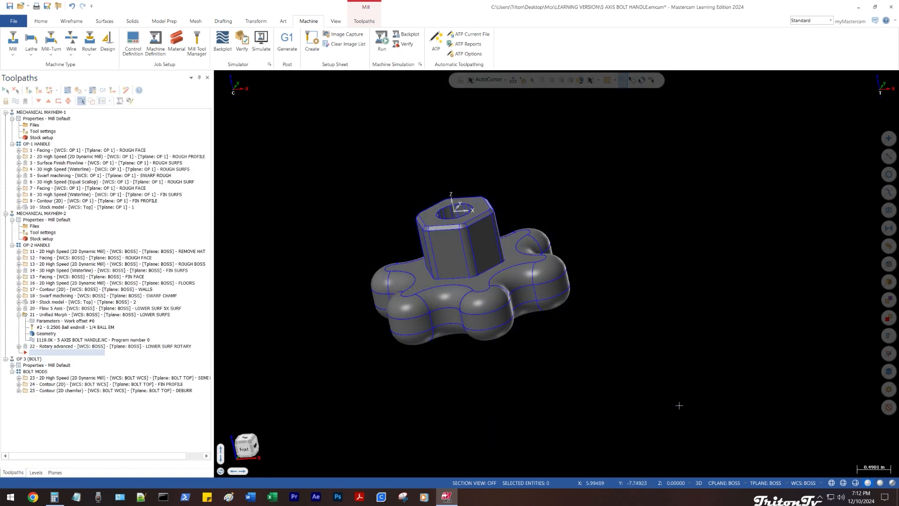
scroll(289, 276, down, 2)
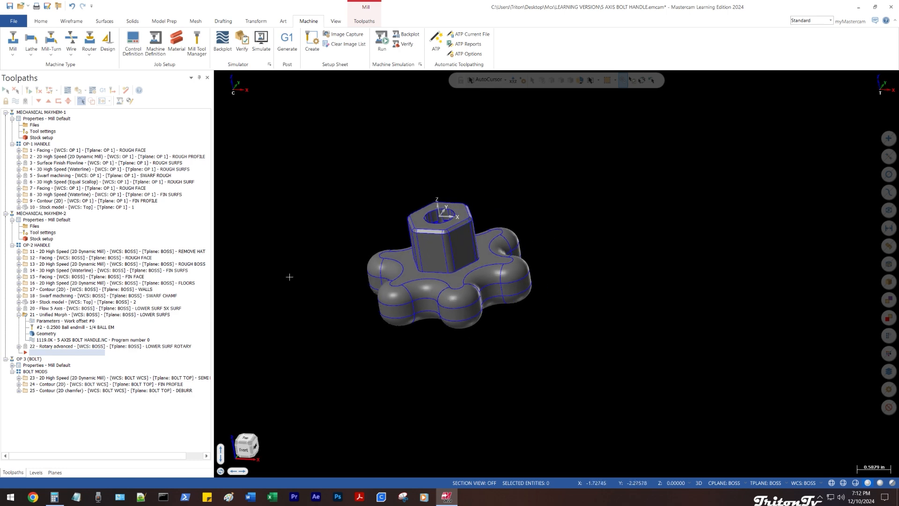
click(36, 226)
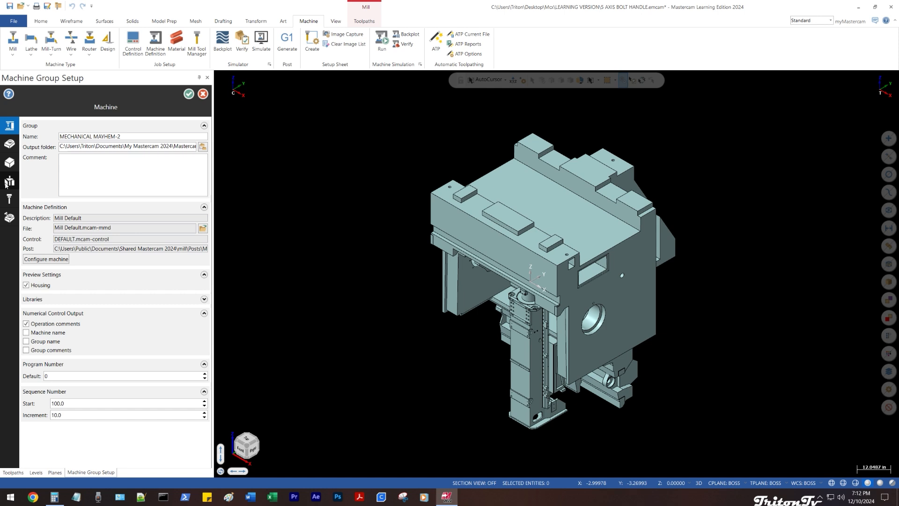
click(7, 182)
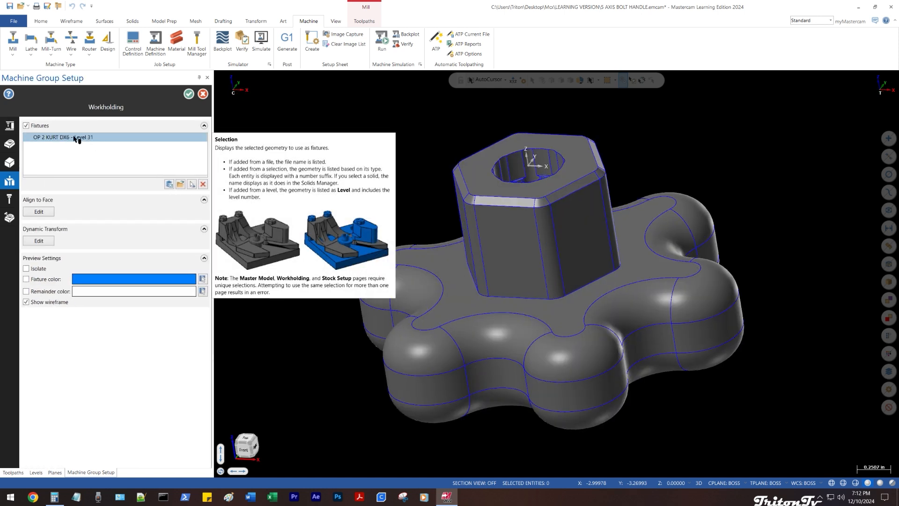
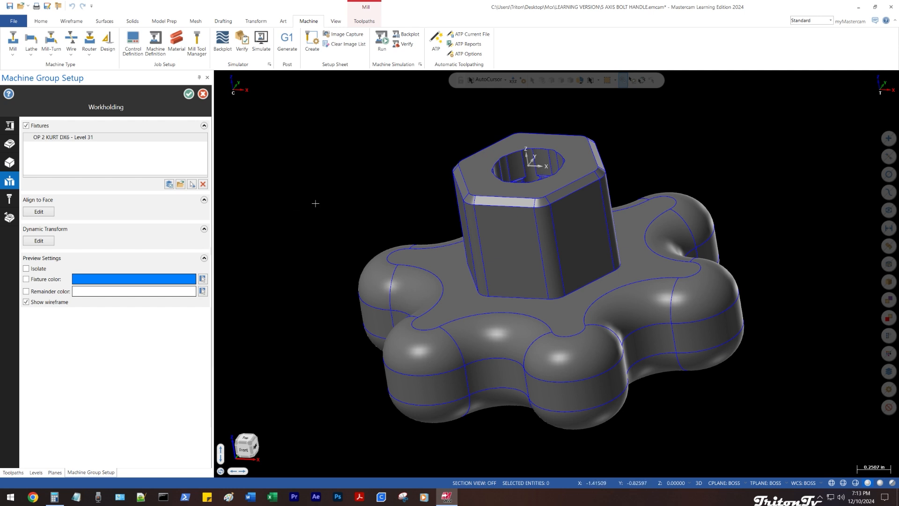
click(70, 139)
mouse_move(17, 200)
click(25, 219)
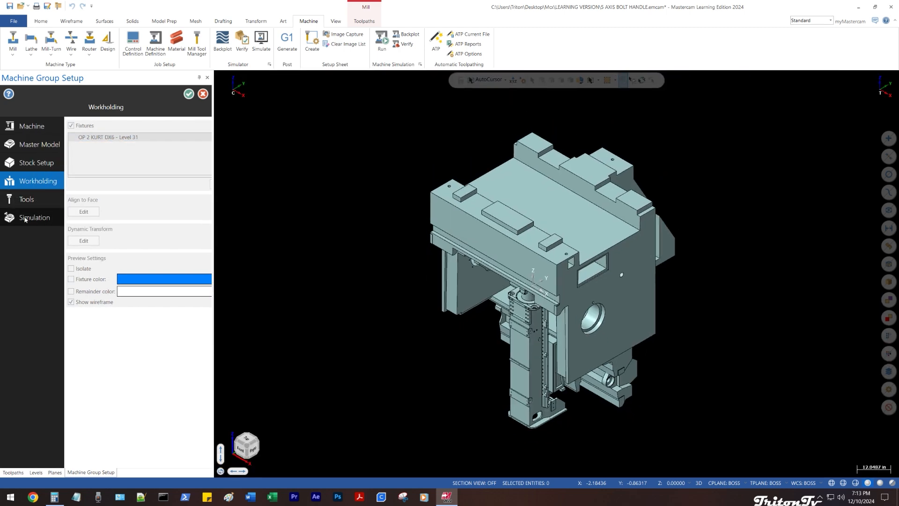
scroll(131, 436, down, 3)
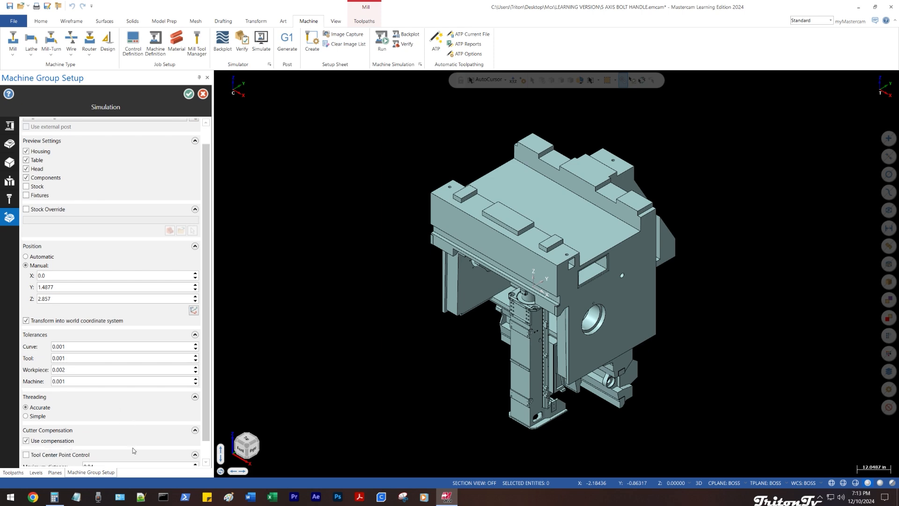
scroll(125, 411, up, 3)
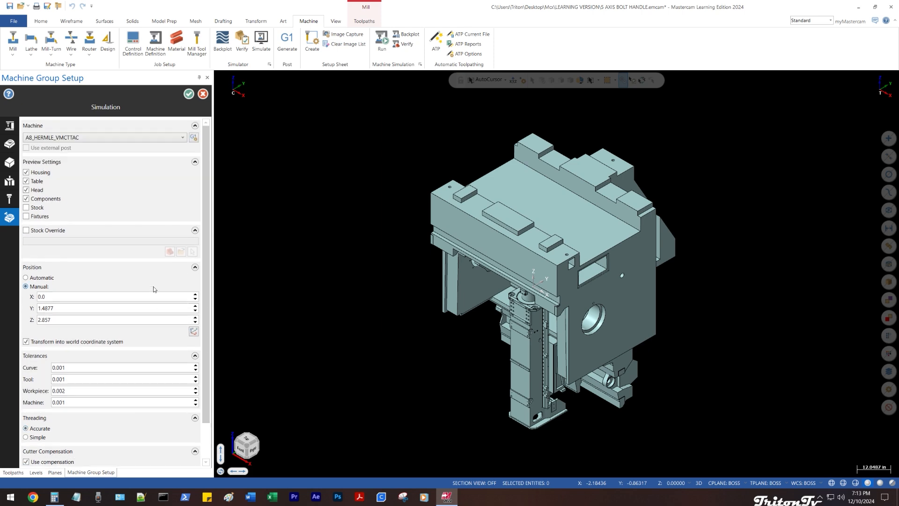
key(Escape)
click(132, 286)
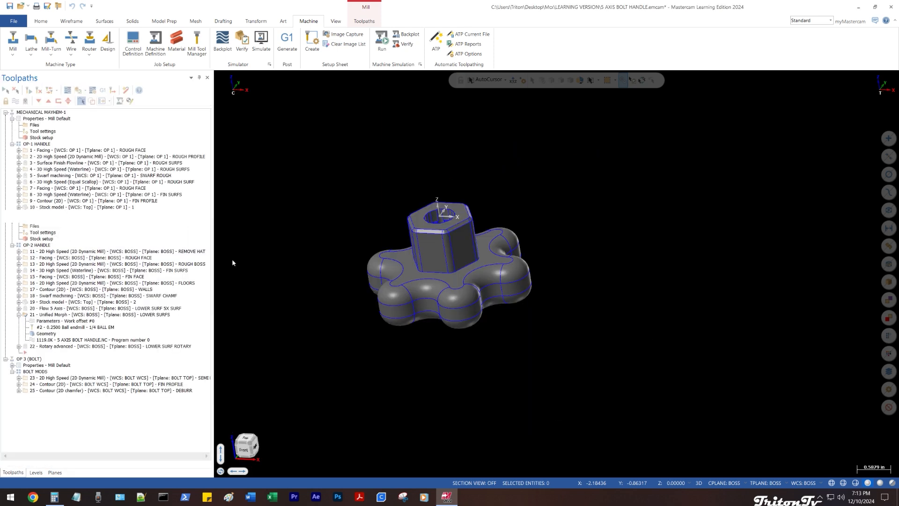
- Open the stock setup of machine group MECHANICAL MAYHEM-2 and inspect the Mesh 1 stock around the handle
middle_drag(380, 203, 304, 229)
scroll(321, 207, up, 1)
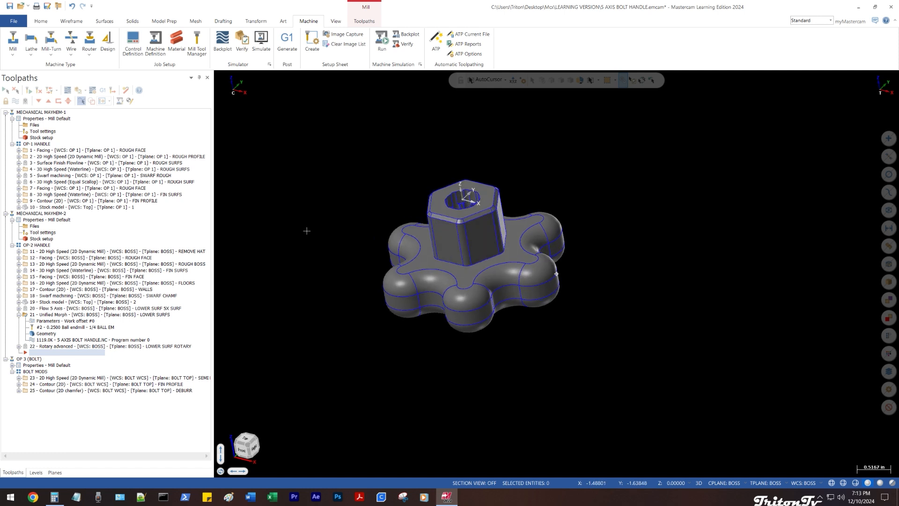
scroll(448, 219, up, 2)
middle_drag(449, 219, 411, 217)
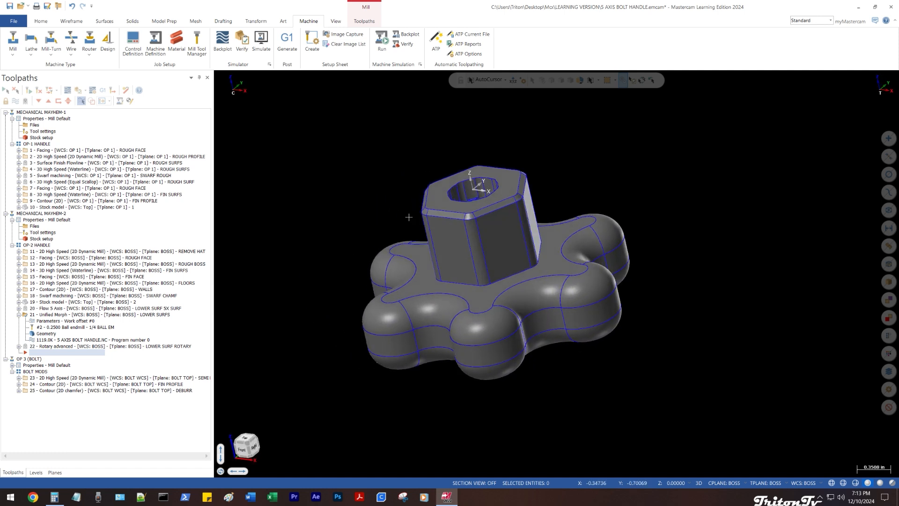
scroll(361, 217, up, 2)
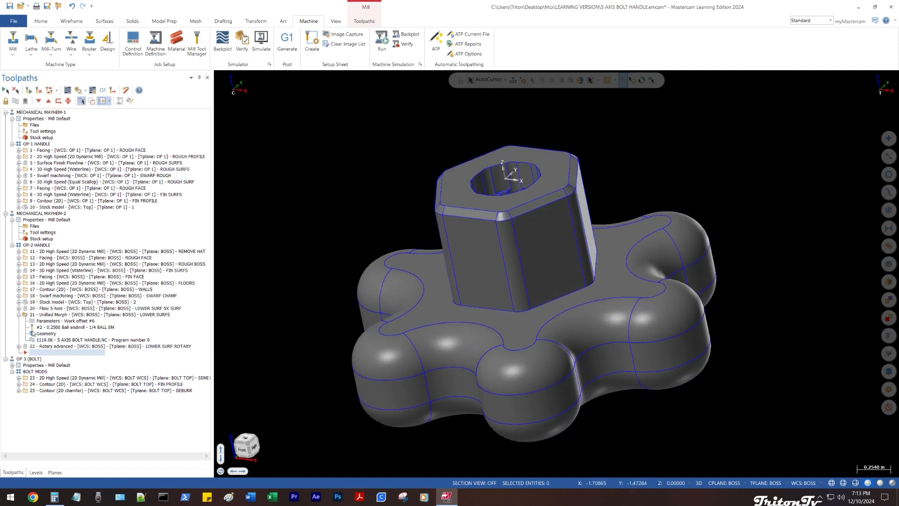
click(33, 226)
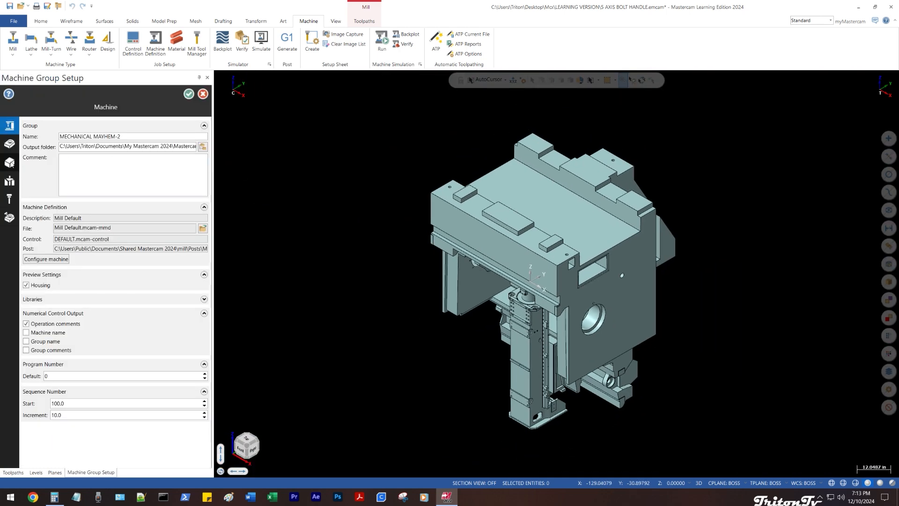
click(11, 162)
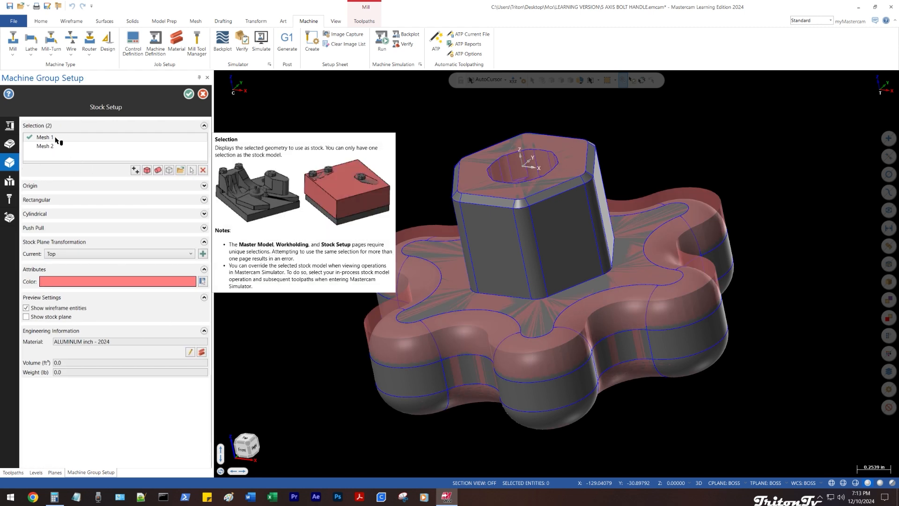
scroll(379, 158, down, 1)
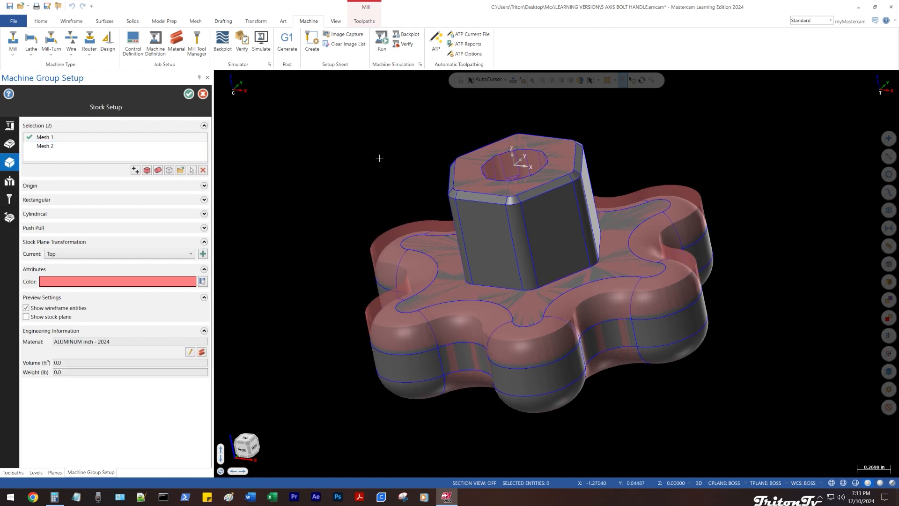
mouse_move(379, 159)
middle_down()
mouse_move(391, 136)
mouse_move(369, 120)
mouse_move(353, 128)
mouse_move(355, 140)
mouse_move(343, 136)
mouse_move(350, 143)
middle_up()
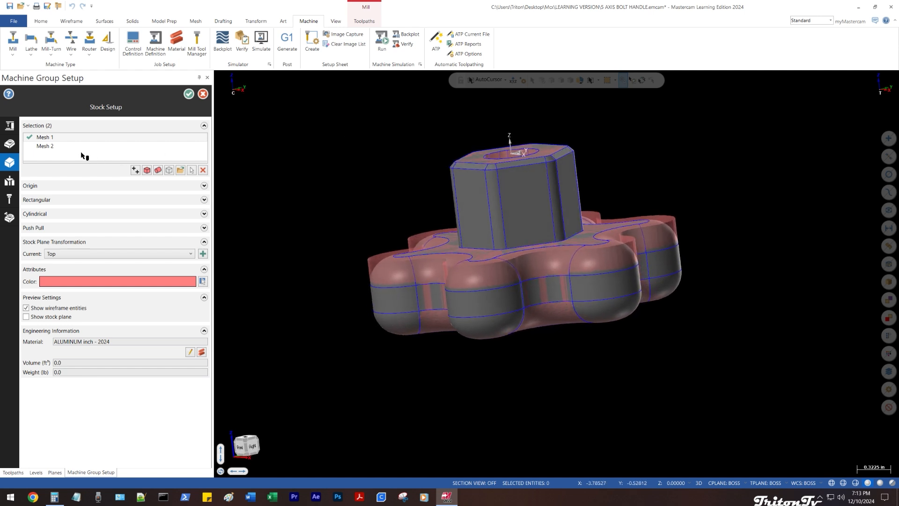
- Preview Mesh 2 and Mesh 1 in turn as stock on the handle, and exit the setup without saving
mouse_move(73, 140)
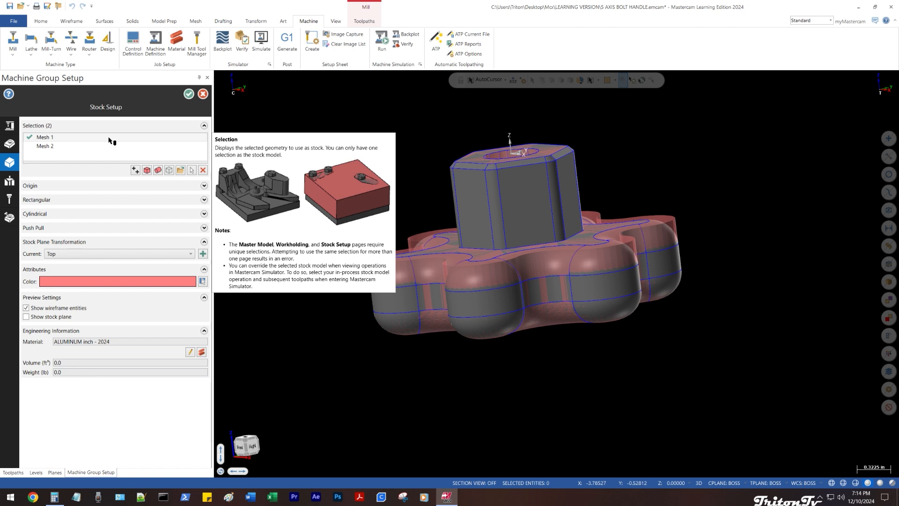
click(93, 147)
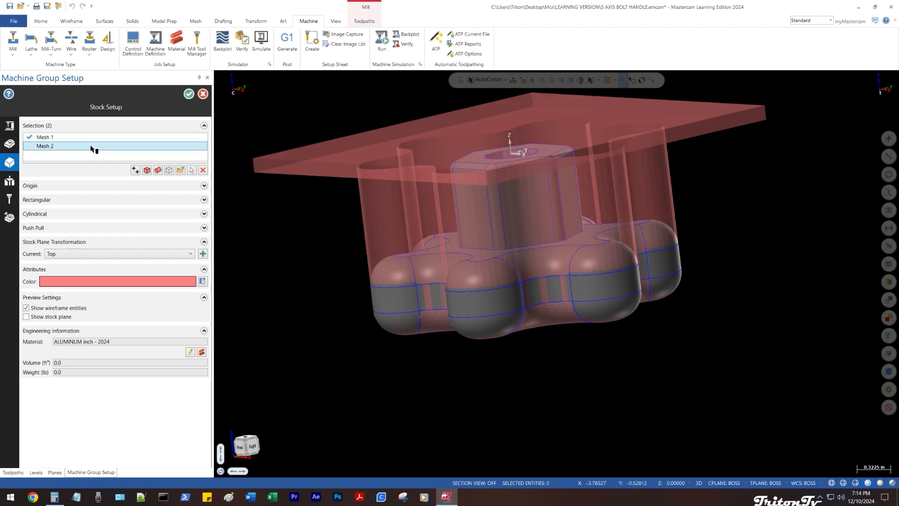
click(91, 138)
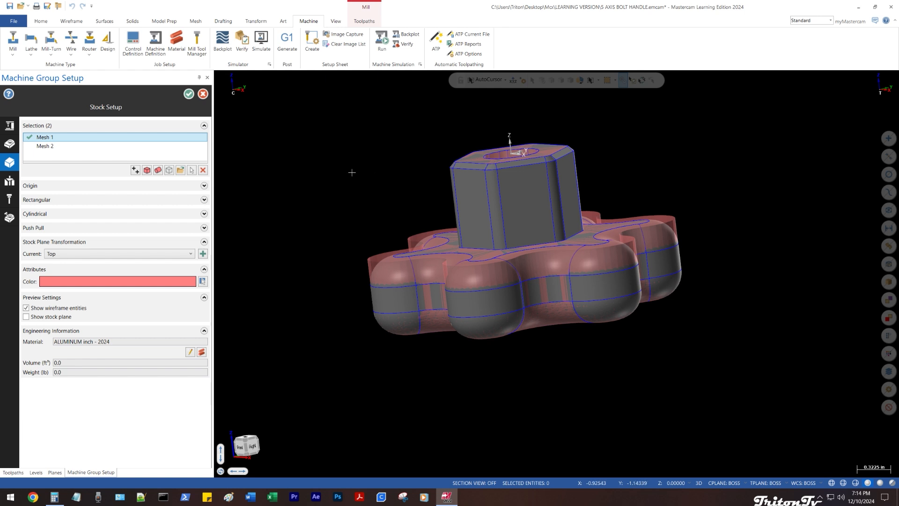
key(Escape)
click(132, 287)
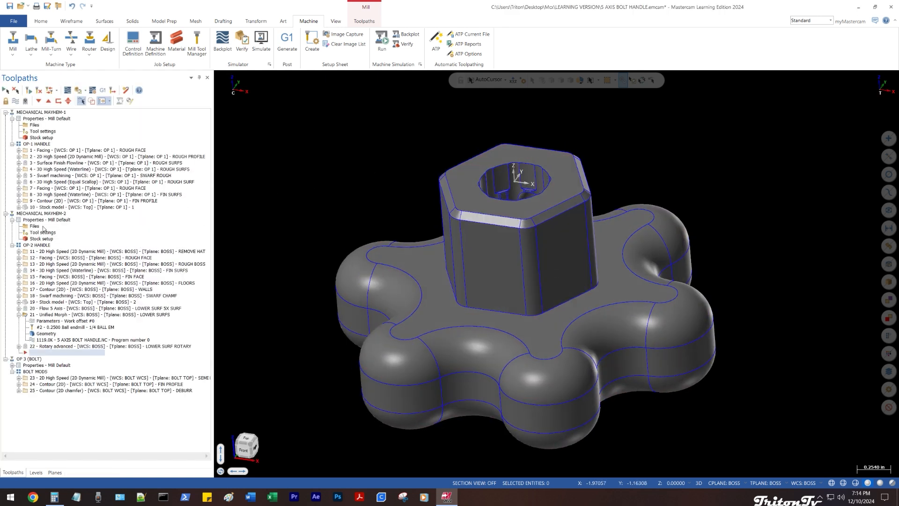
- Select operations 11 to 18, and review the source operations and stock definition of stock model operation 19
click(41, 253)
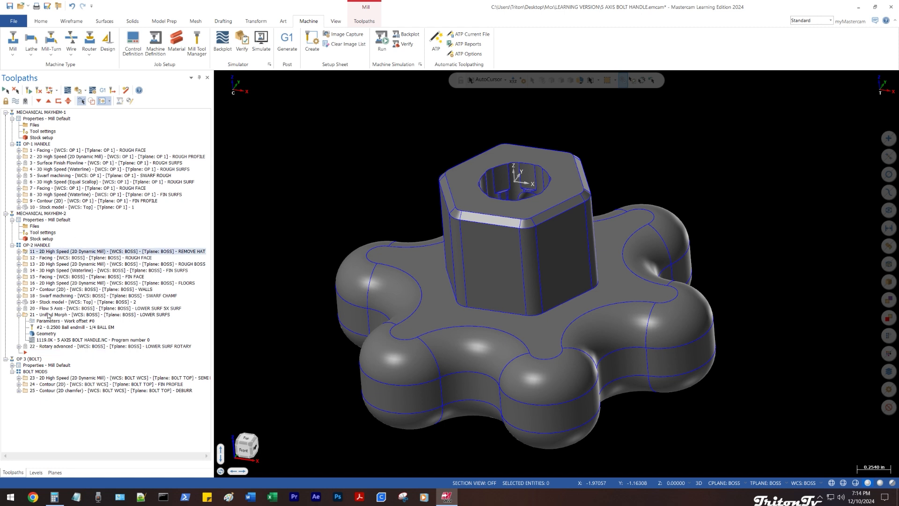
shift+click(52, 296)
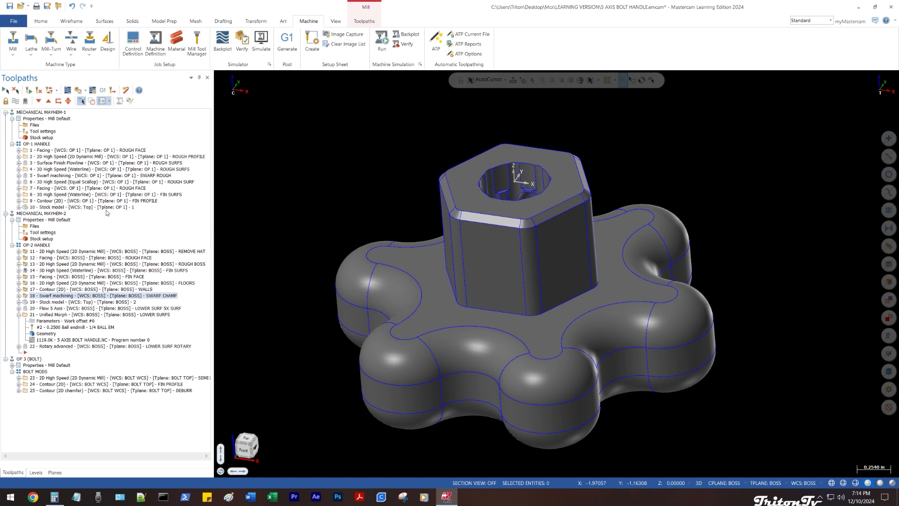
click(19, 302)
click(47, 308)
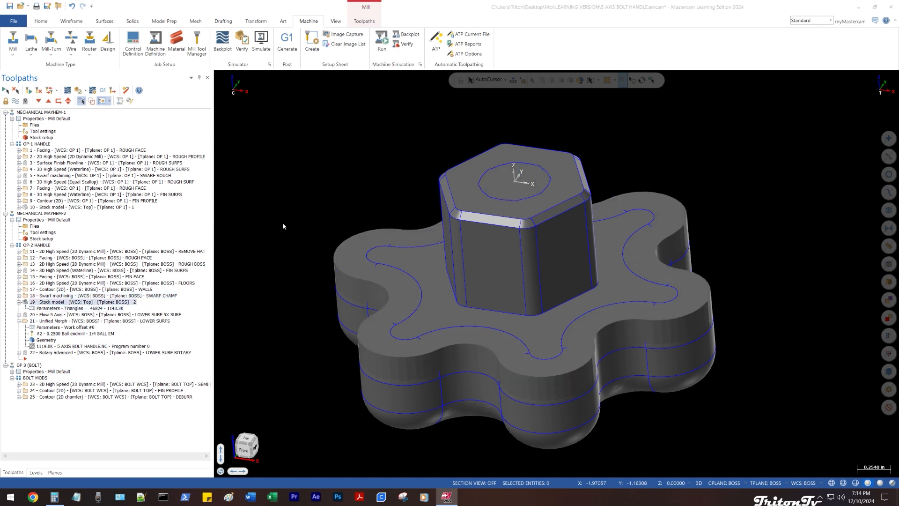
click(274, 119)
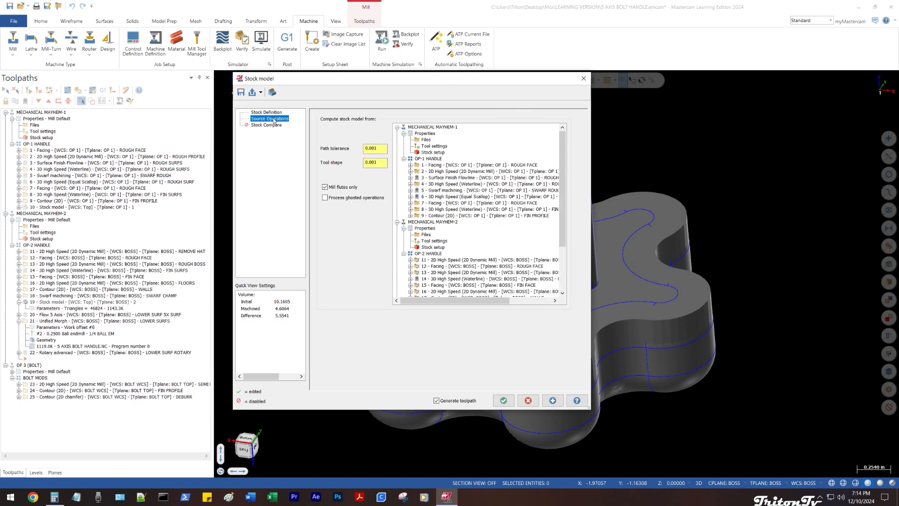
click(270, 113)
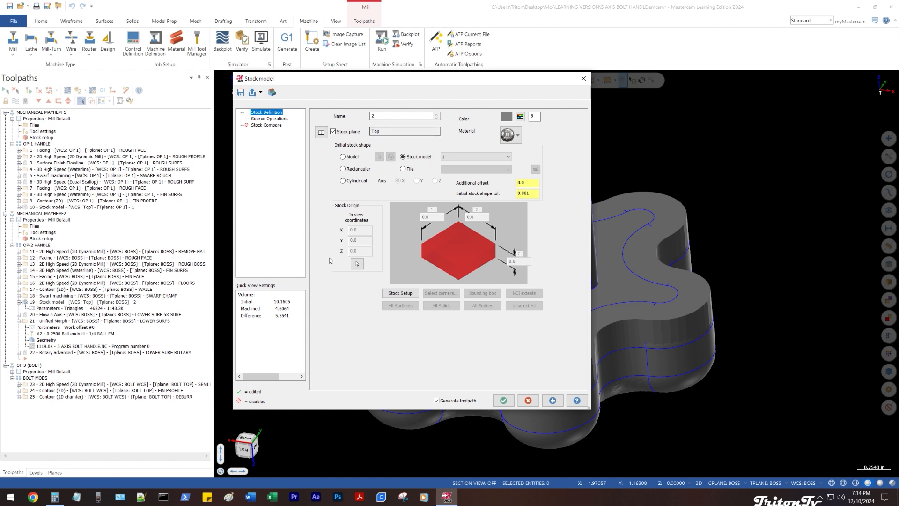
key(Escape)
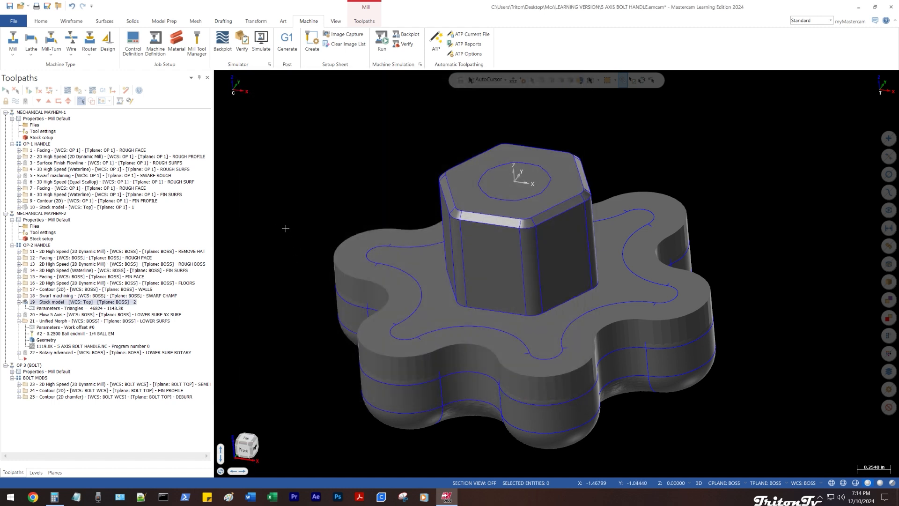
- Inspect the computed stock model of operation 19 around the handle and turn off its display
middle_drag(253, 192, 311, 263)
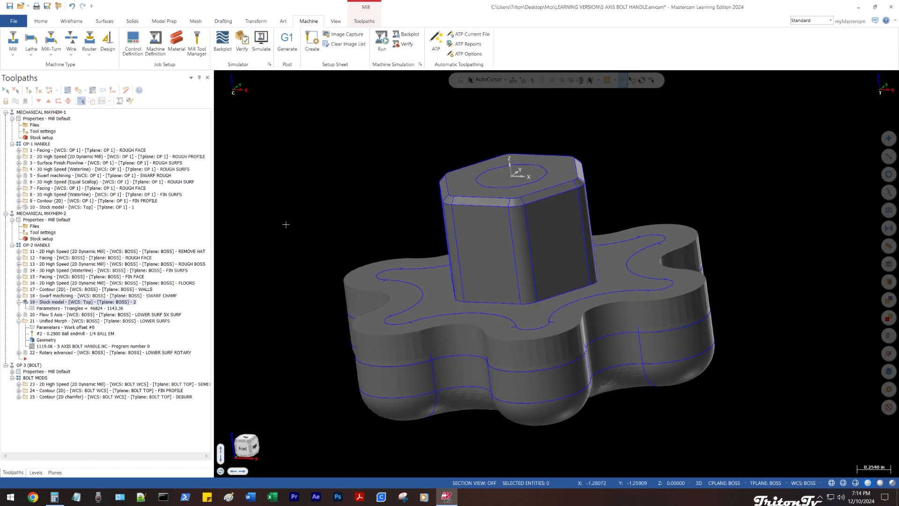
click(56, 302)
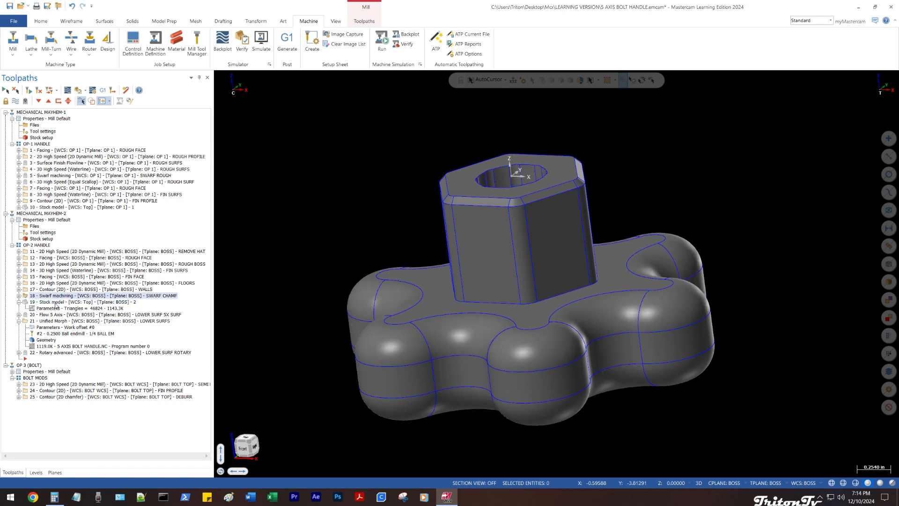
click(55, 302)
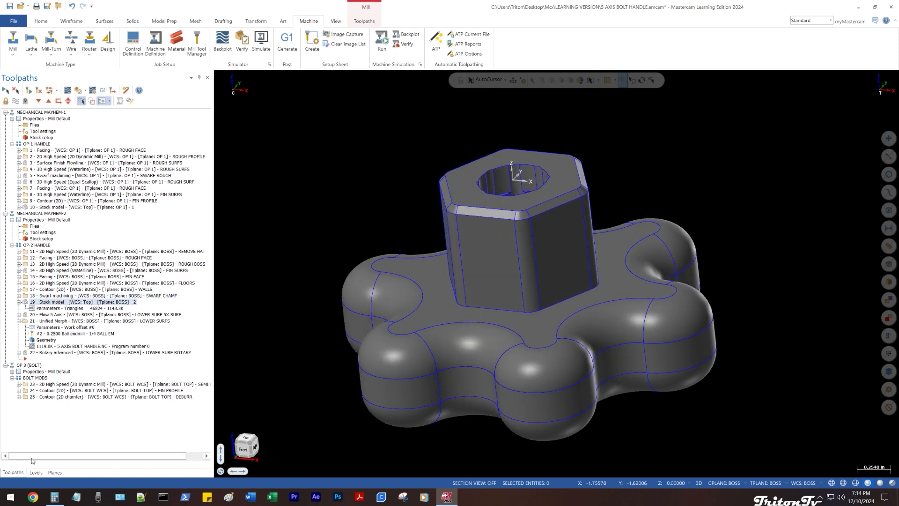
- Make level 35, OP 2 STOCK, visible over the handle
click(36, 472)
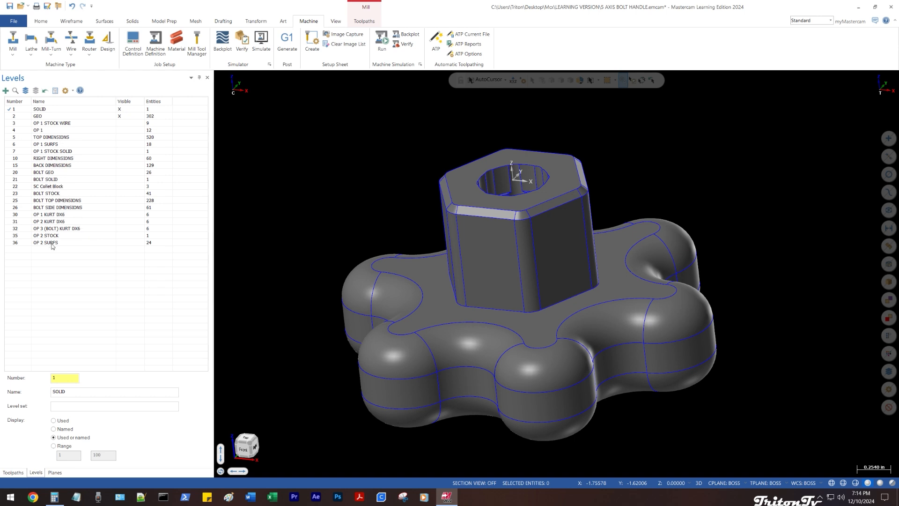
click(129, 242)
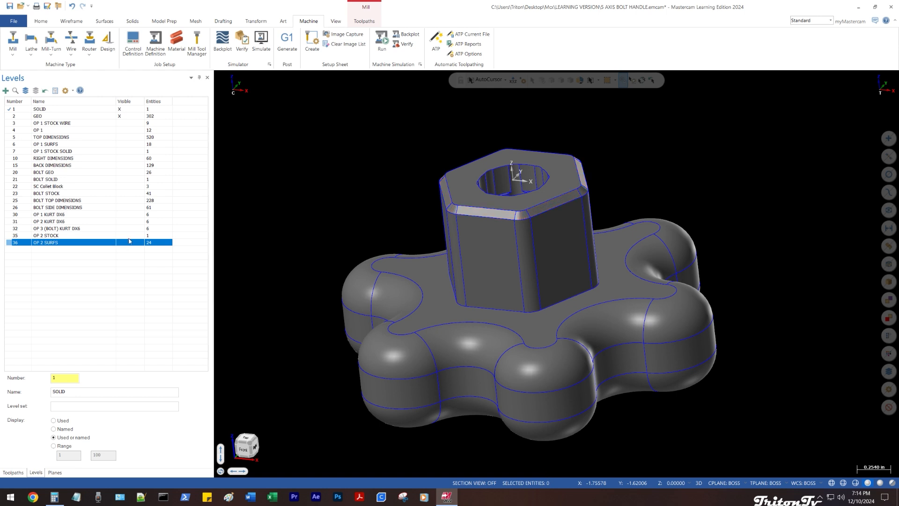
click(127, 237)
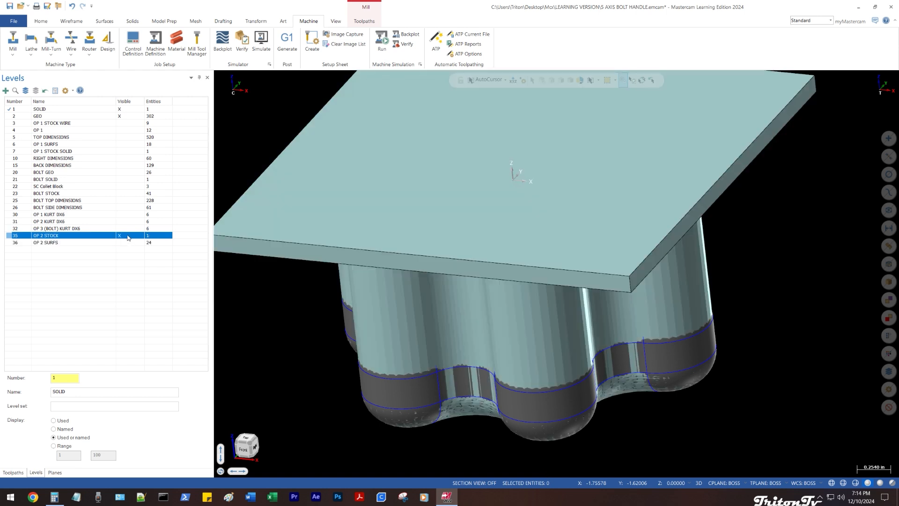
- Compare the OP 2 STOCK and OP 1 STOCK SOLID levels over the handle, leave both hidden, and return to the operations list
click(128, 237)
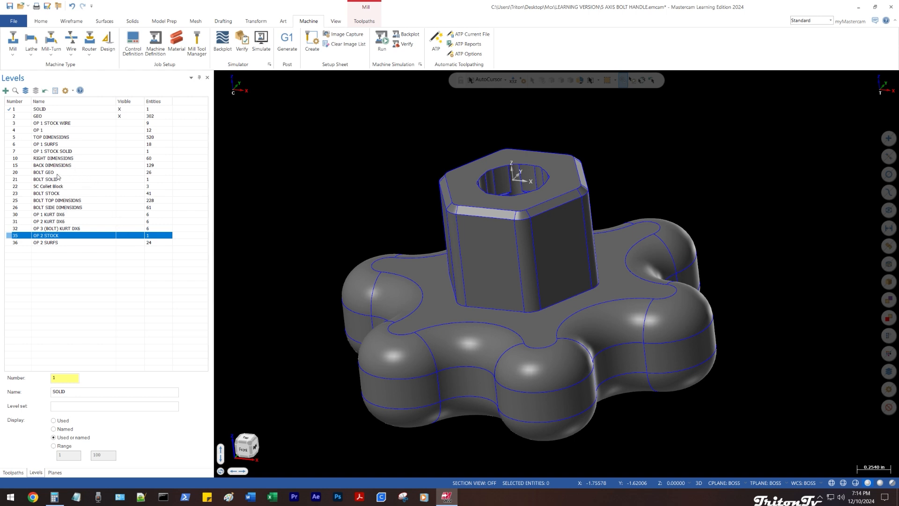
click(126, 236)
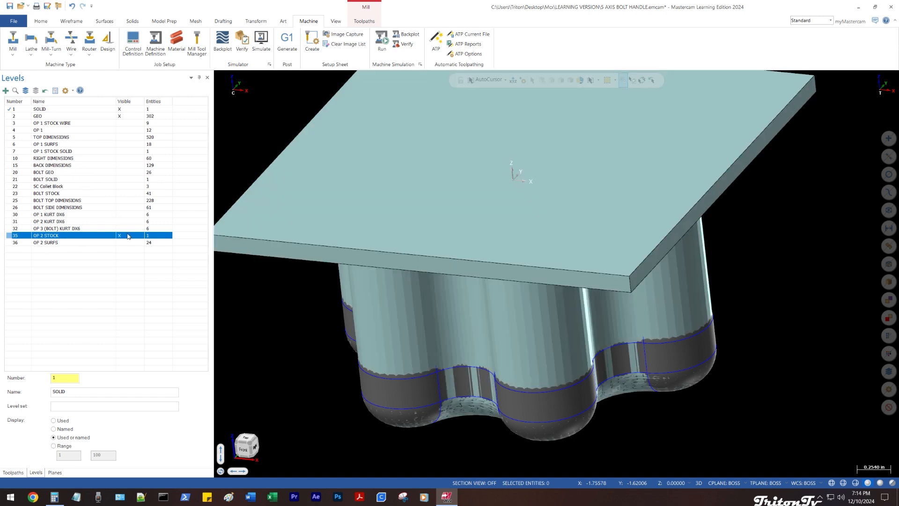
click(125, 236)
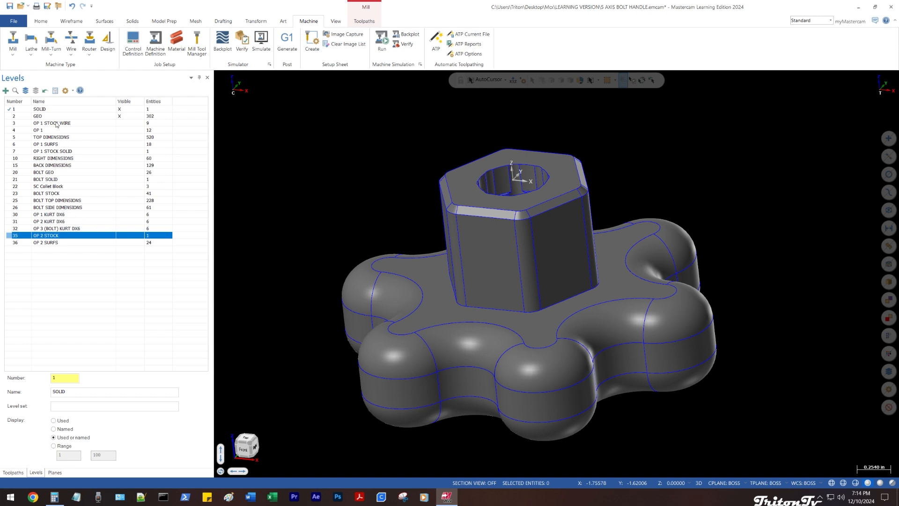
click(128, 151)
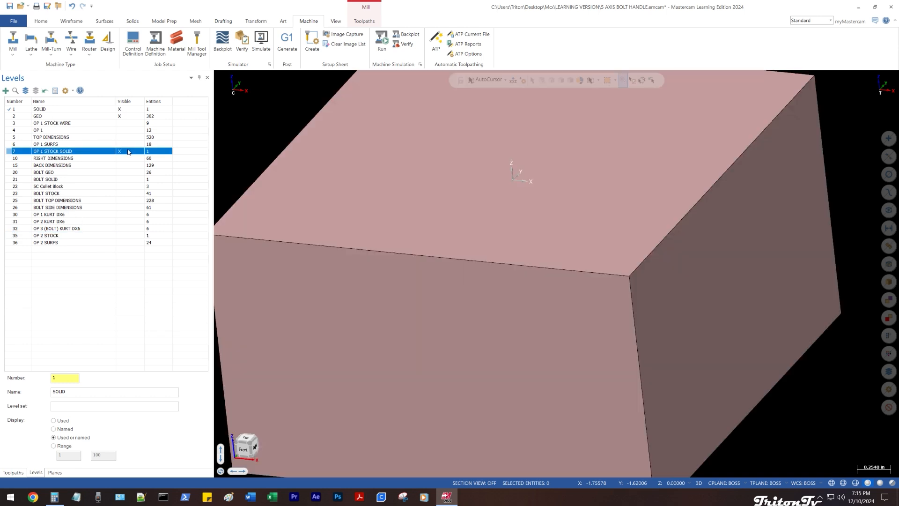
click(127, 152)
click(13, 472)
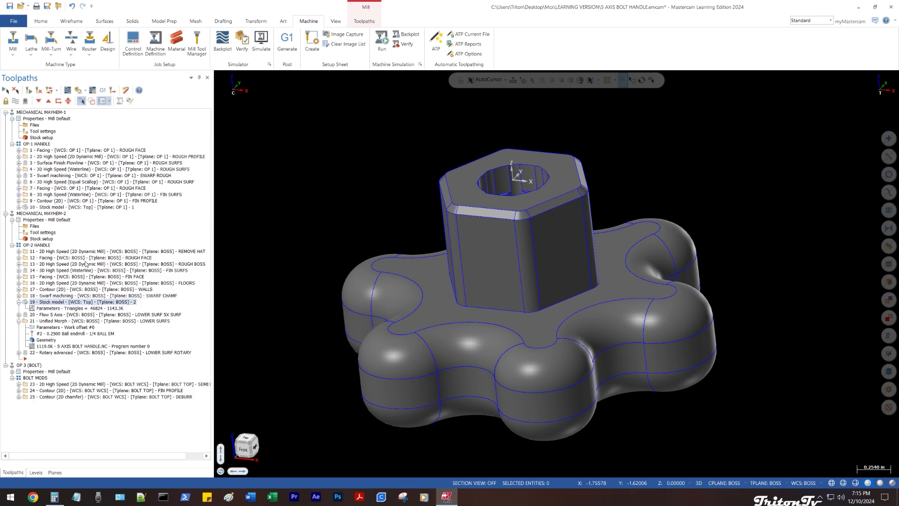
- Review the stock setup of machine group MECHANICAL MAYHEM-2 and exit without saving
click(35, 226)
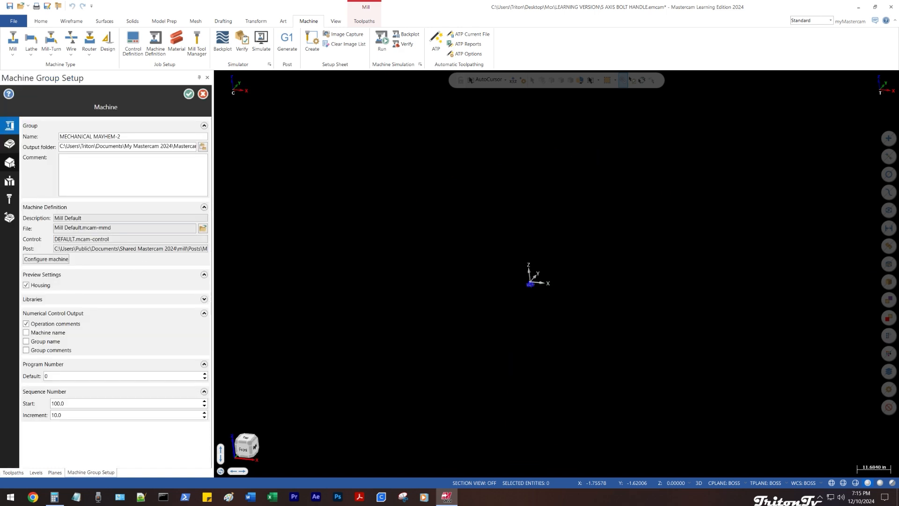
click(9, 163)
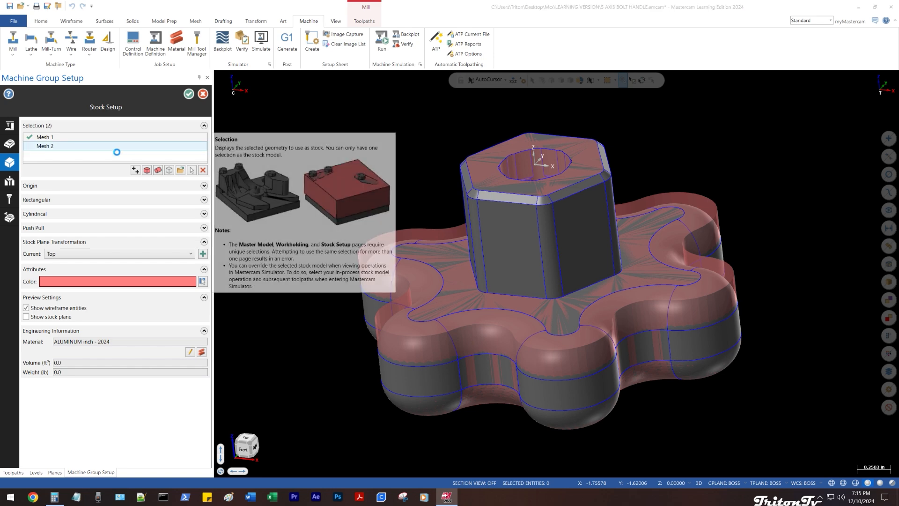
key(Escape)
click(133, 289)
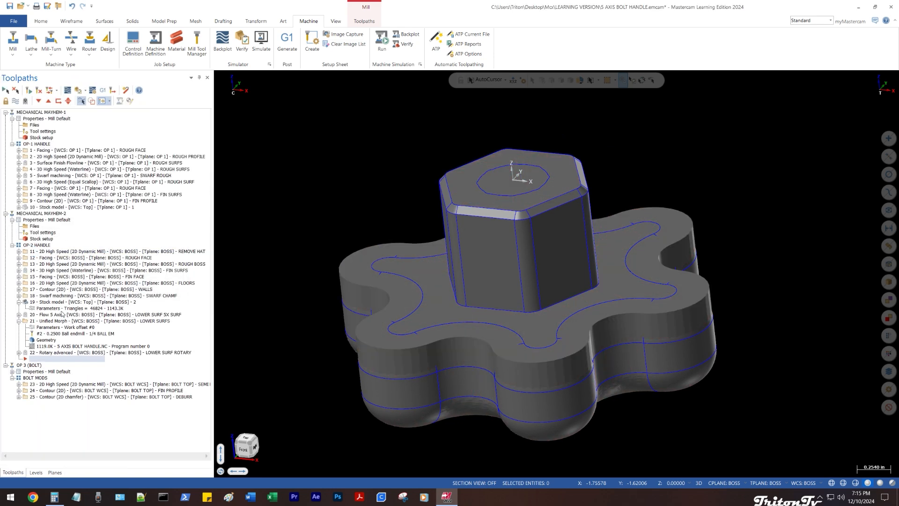
- Toggle the display of stock model operation 19 and inspect the computed stock over the handle
click(49, 303)
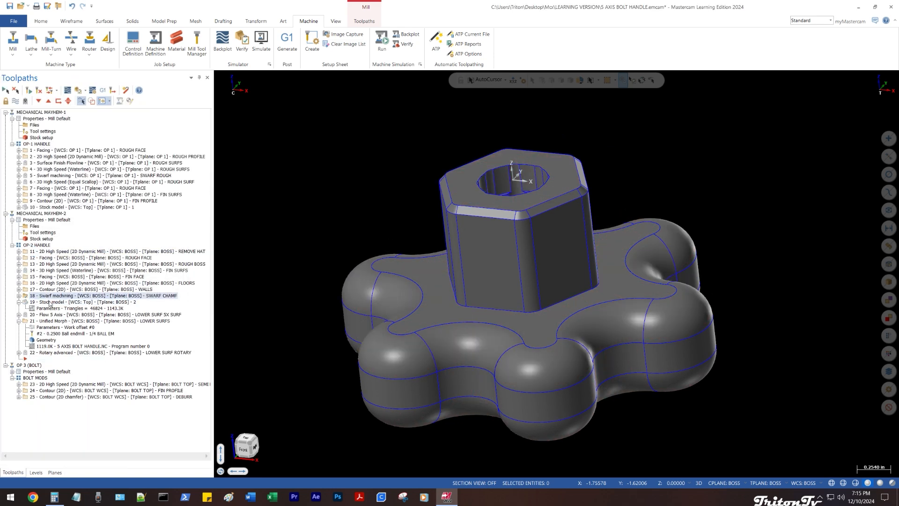
mouse_move(298, 172)
middle_down()
mouse_move(315, 181)
mouse_move(300, 174)
middle_up()
click(40, 303)
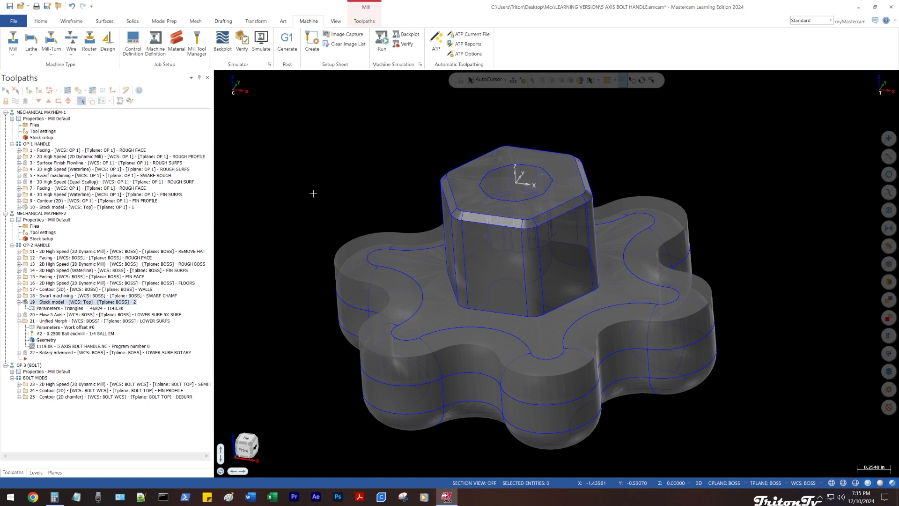
right_click(349, 276)
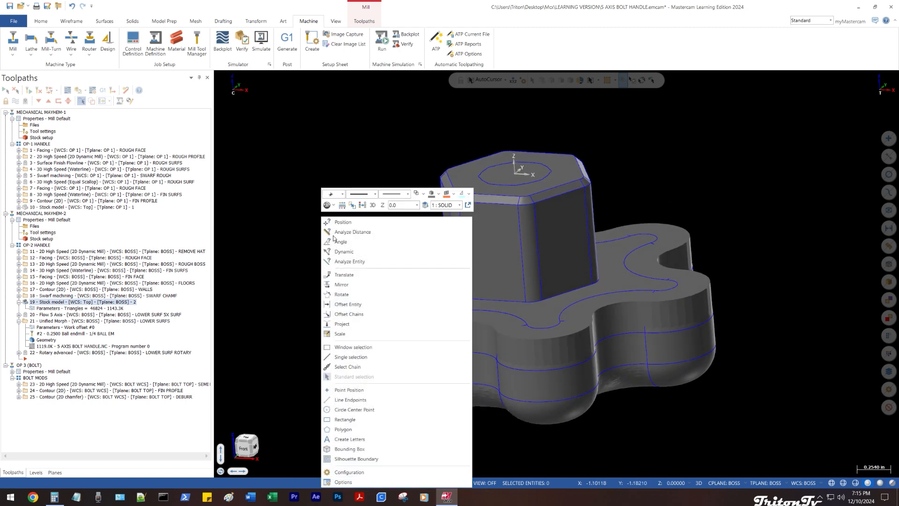
key(Escape)
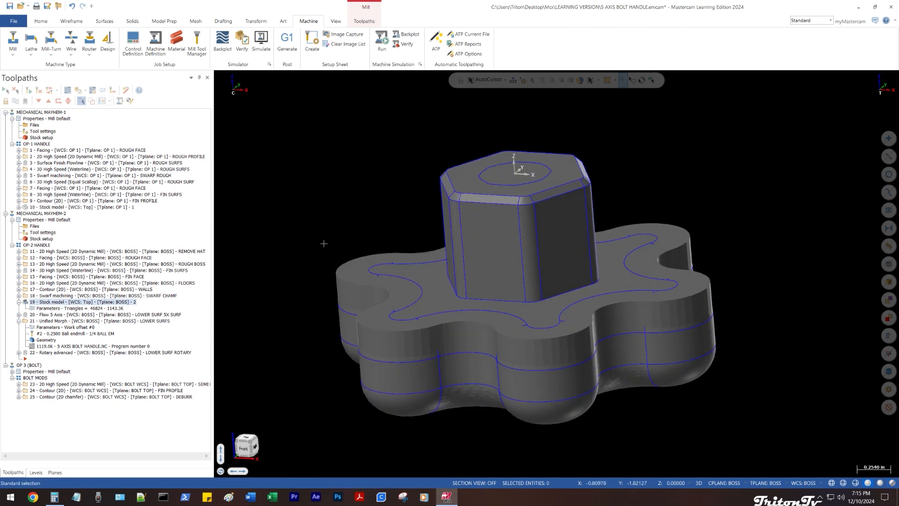
- Highlight the handle geometry inside the stock model, clear the selection, and collapse operation 19
scroll(323, 242, down, 2)
drag(283, 133, 728, 427)
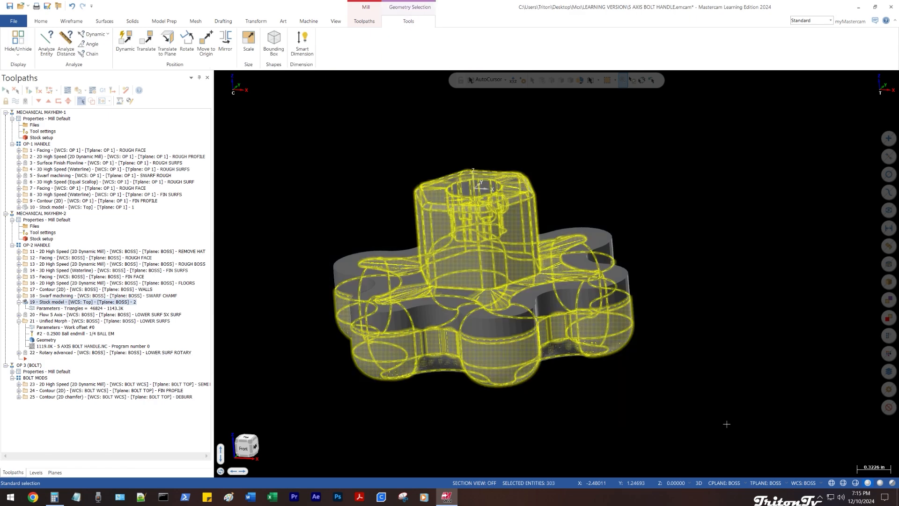
middle_drag(701, 378, 675, 375)
key(Escape)
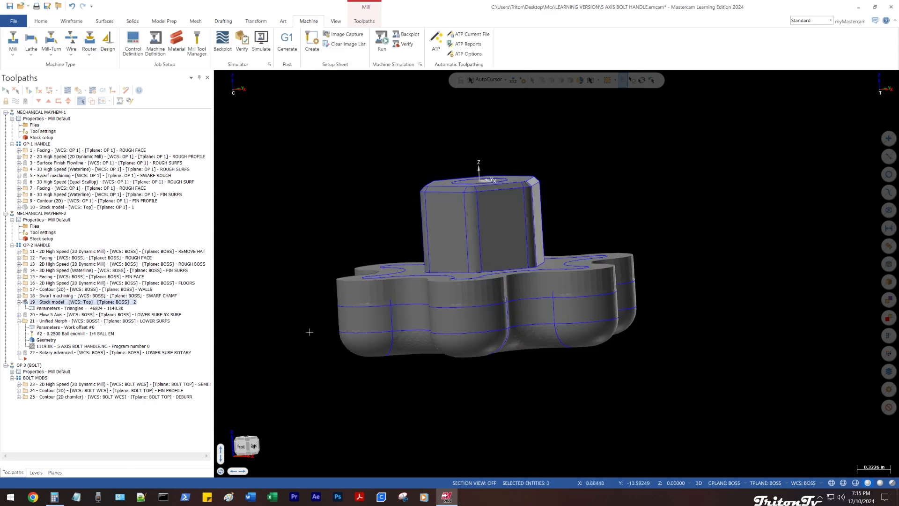
key(alt+e)
key(Escape)
middle_drag(309, 332, 307, 303)
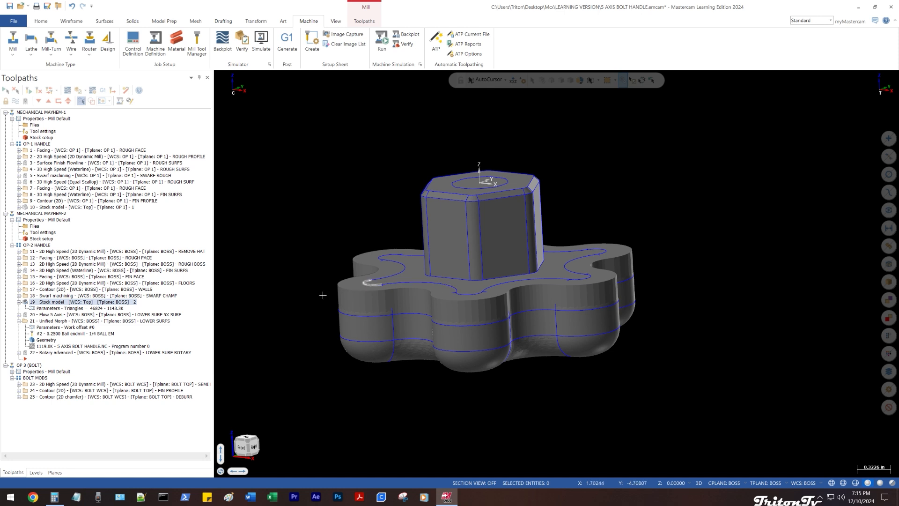
scroll(344, 286, up, 4)
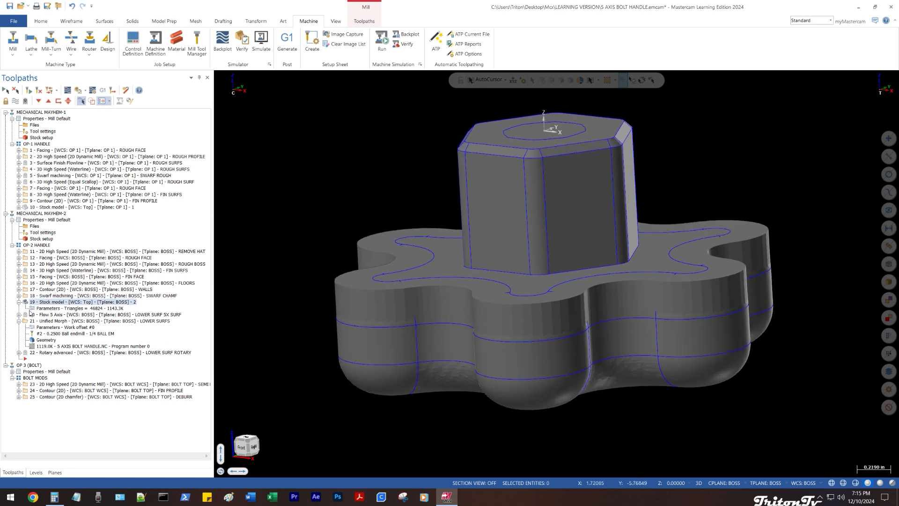
click(18, 302)
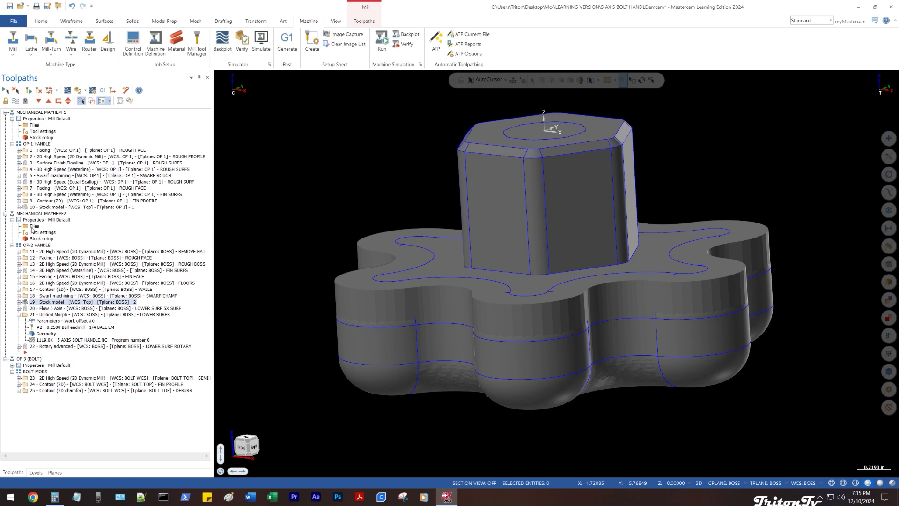
- Preview Mesh 2 in the stock setup of MECHANICAL MAYHEM-2 and examine its shape around the handle
click(38, 238)
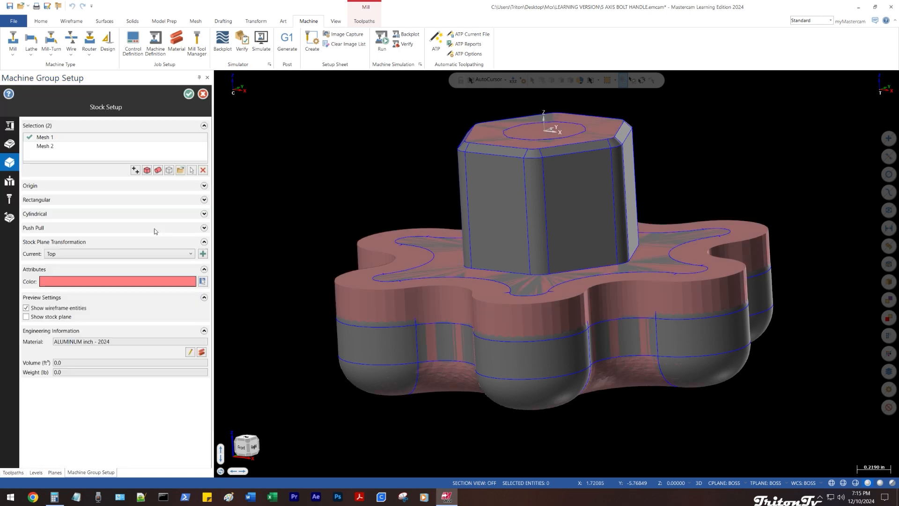
click(62, 146)
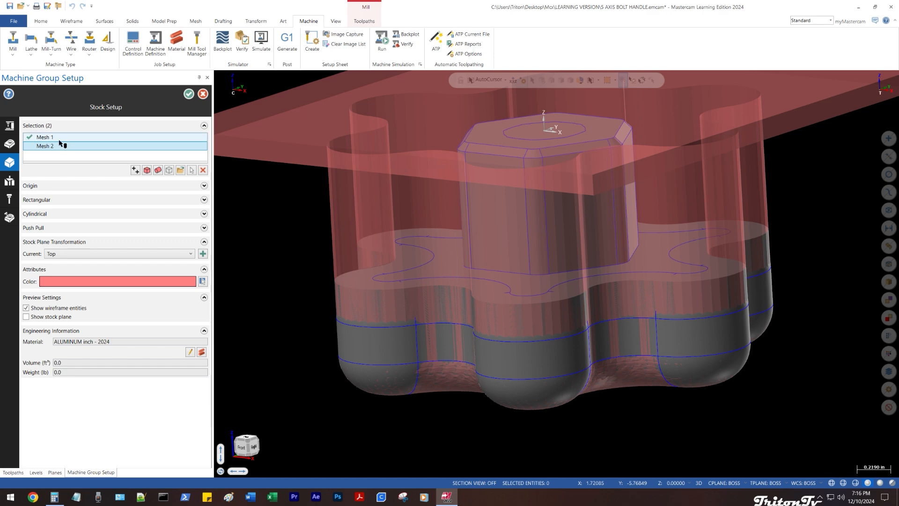
scroll(398, 304, down, 4)
middle_drag(476, 265, 450, 268)
scroll(391, 276, down, 1)
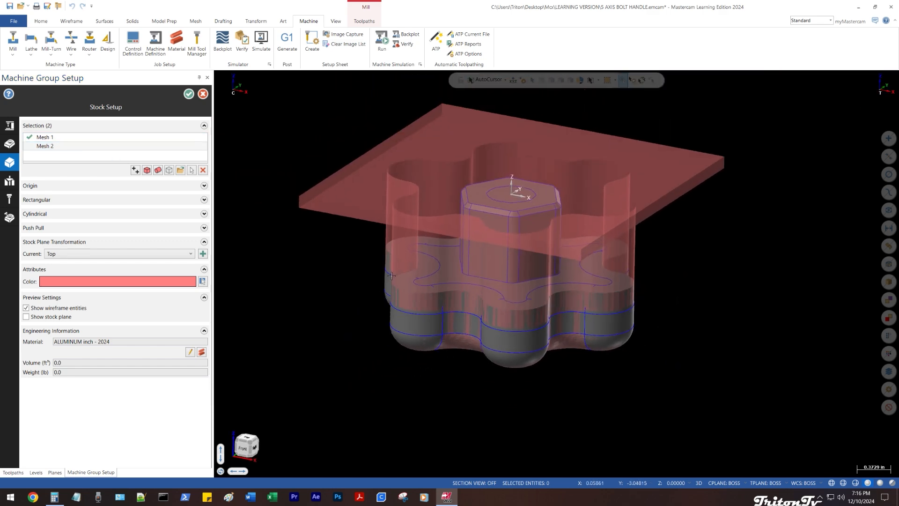
middle_drag(392, 276, 382, 258)
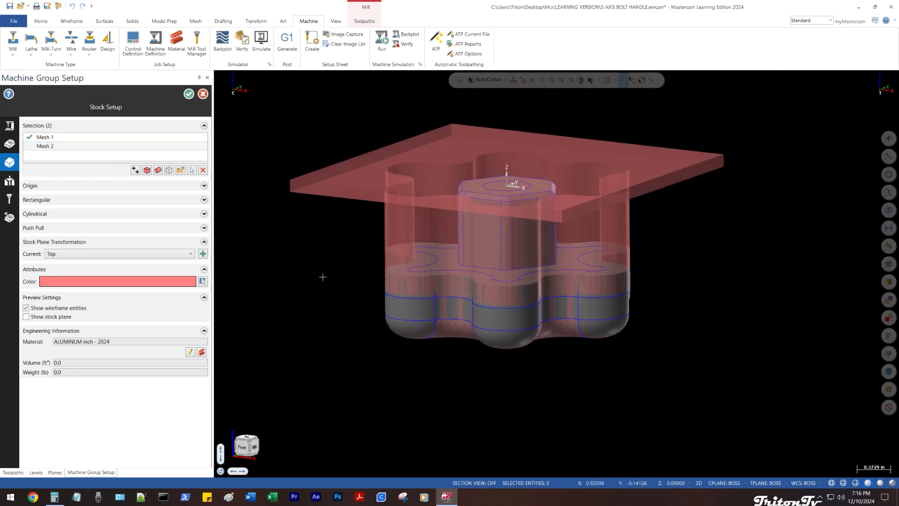
- Set Mesh 1 as the active stock and exit the machine group setup without saving
right_click(45, 139)
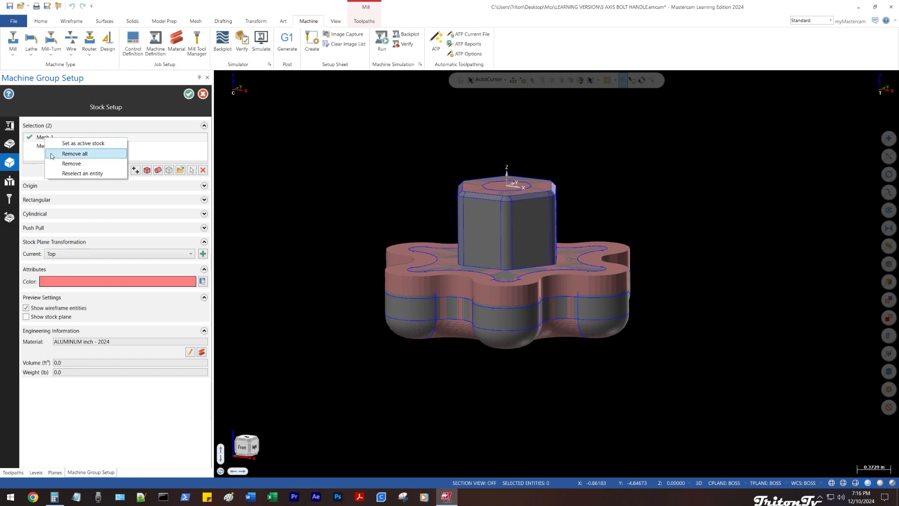
click(64, 145)
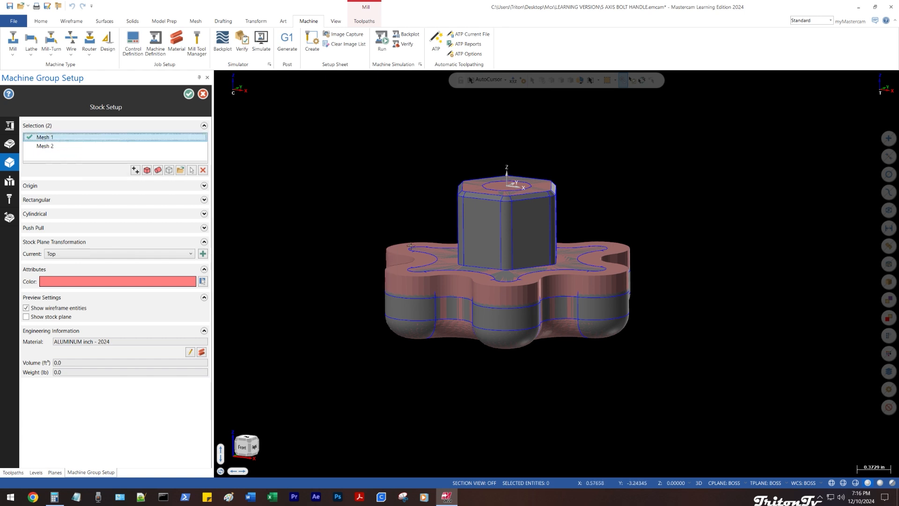
key(Escape)
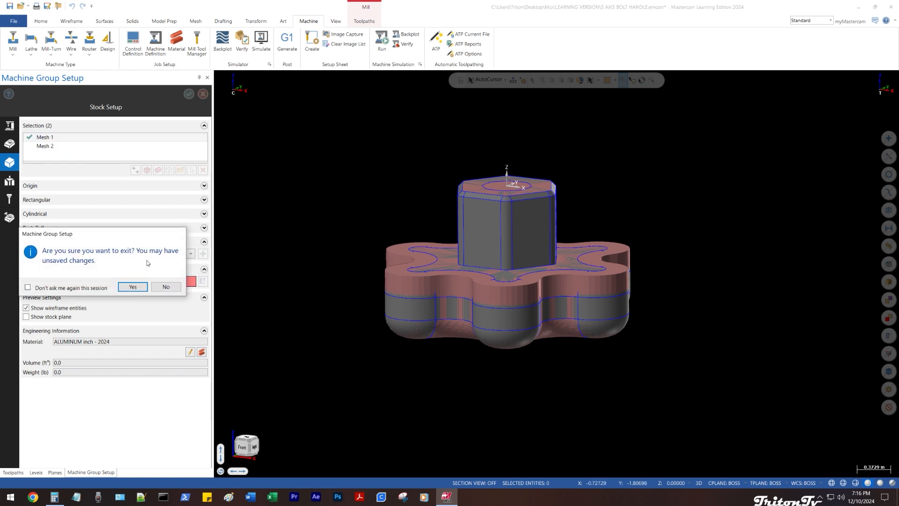
click(132, 287)
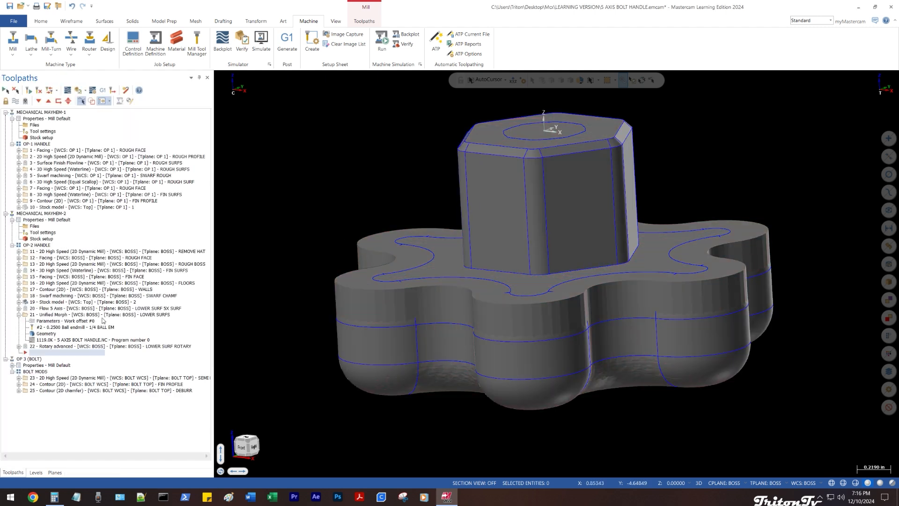
- Hide the stock model of operation 19 and display the toolpath of Unified Morph operation 21 on the handle
click(50, 302)
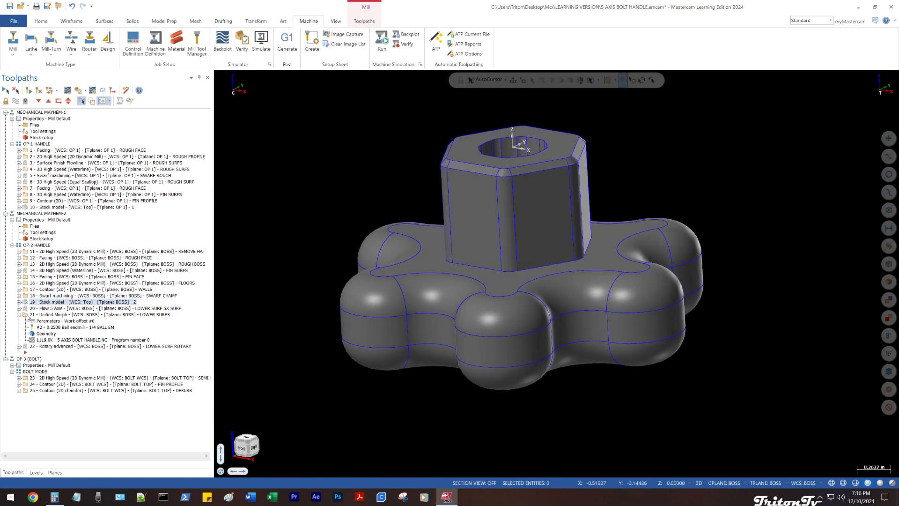
click(45, 315)
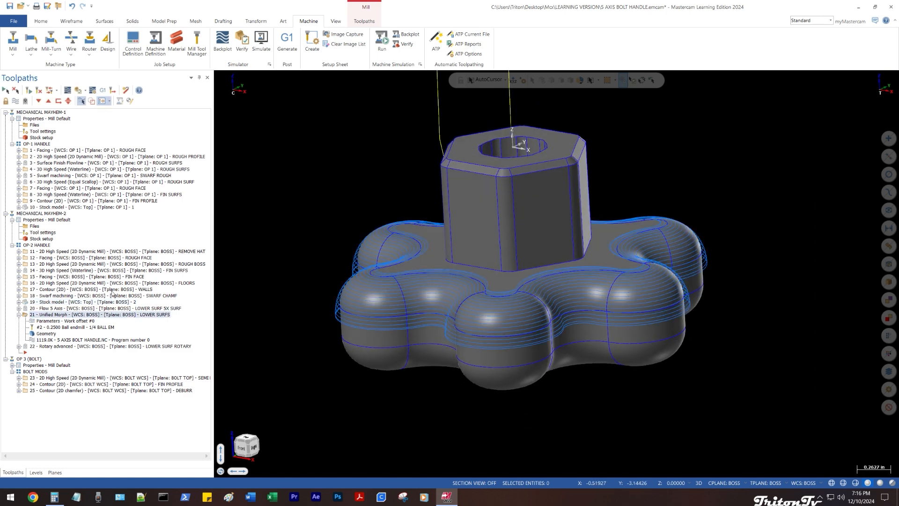
middle_drag(346, 195, 348, 219)
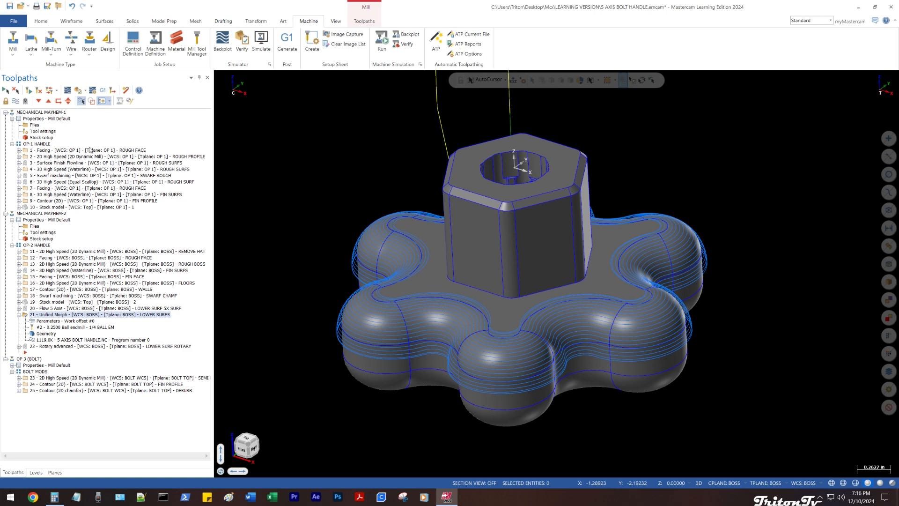
- Verify Unified Morph operation 21 in a maximized simulator window and inspect the starting stock in the vise
key(alt+t)
middle_drag(326, 160, 324, 150)
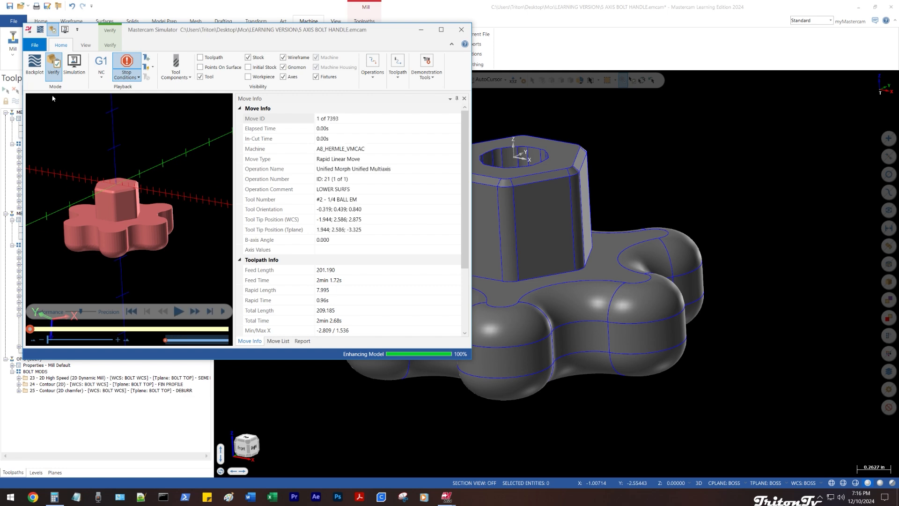
click(442, 30)
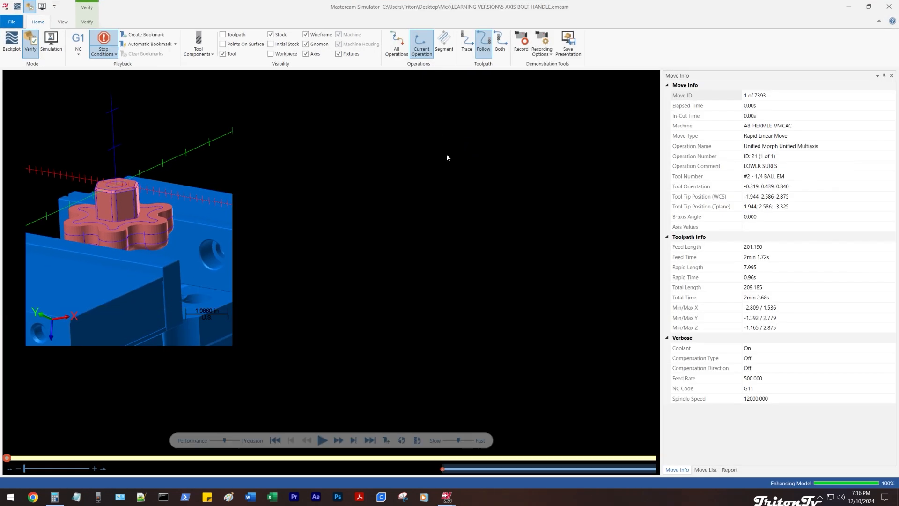
scroll(461, 164, down, 8)
middle_drag(467, 185, 474, 206)
scroll(447, 213, up, 8)
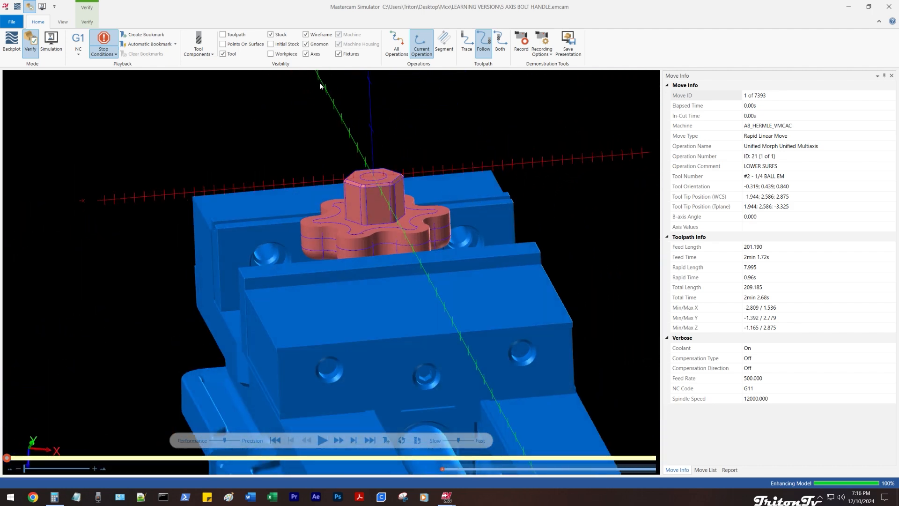
- Toggle the initial stock and stock visibility in turn, and examine the stock between the vise jaws
click(274, 43)
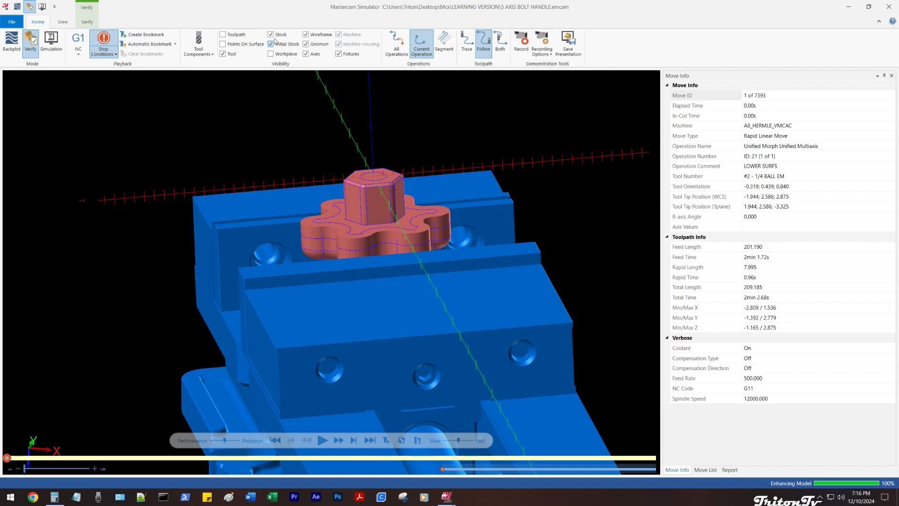
click(271, 44)
click(270, 35)
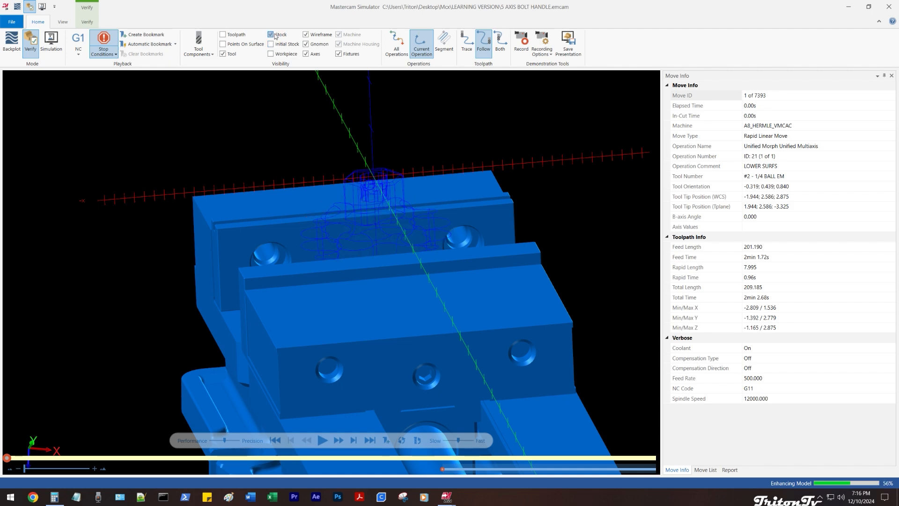
middle_drag(374, 197, 313, 212)
scroll(412, 220, down, 4)
scroll(310, 187, up, 6)
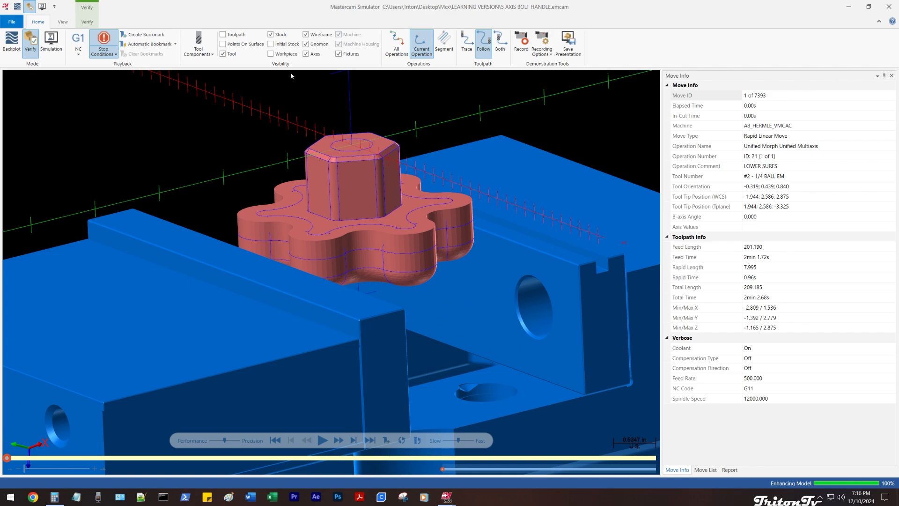
- Show the finished workpiece in place of the stock and examine it in the vise
click(276, 35)
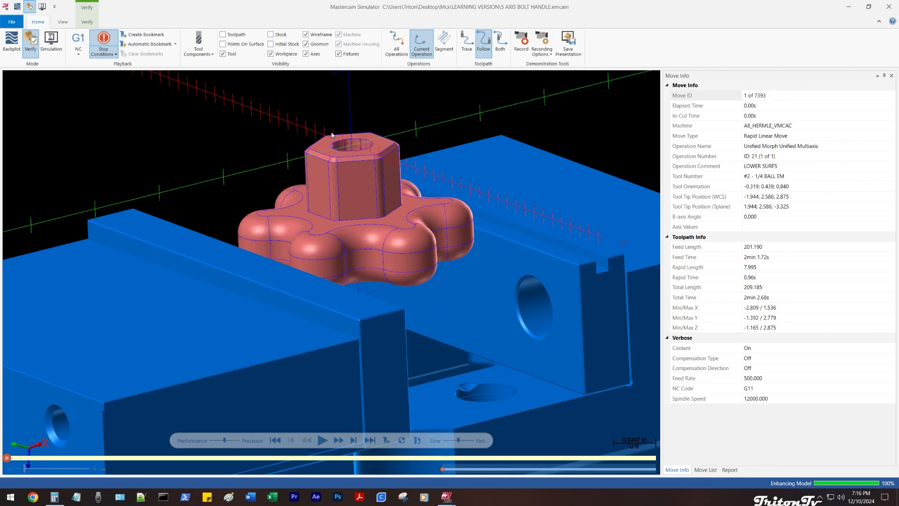
middle_drag(337, 168, 324, 155)
scroll(345, 146, down, 4)
scroll(325, 156, up, 3)
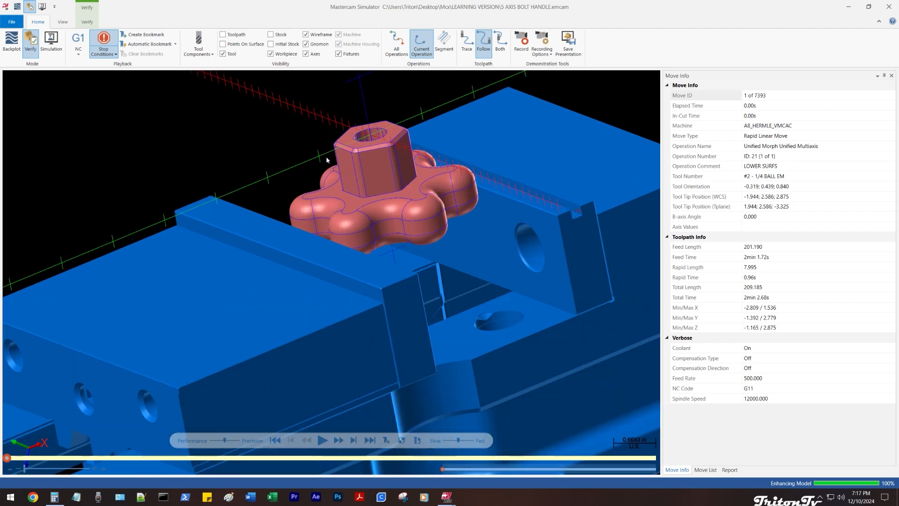
scroll(326, 156, down, 3)
scroll(279, 95, up, 4)
- Switch the workpiece through translucent to hidden, and show the stock in the vise again
click(271, 54)
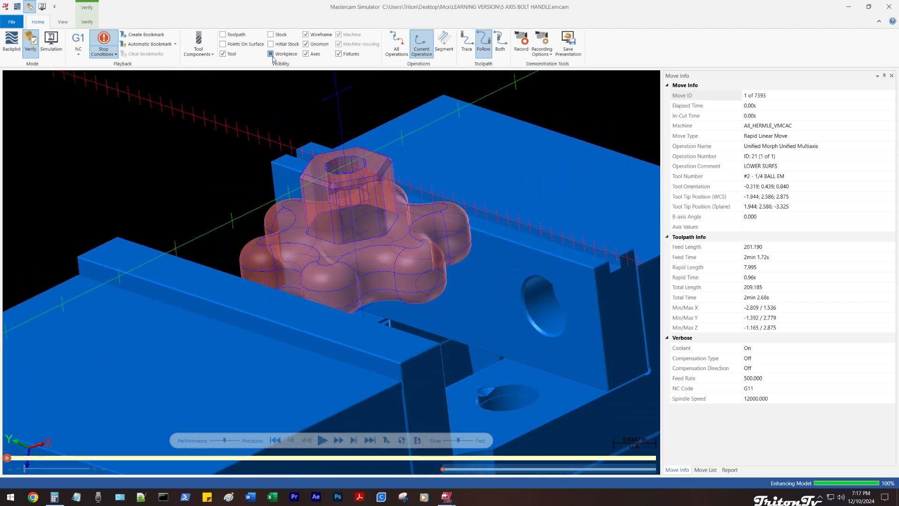
click(271, 55)
click(271, 54)
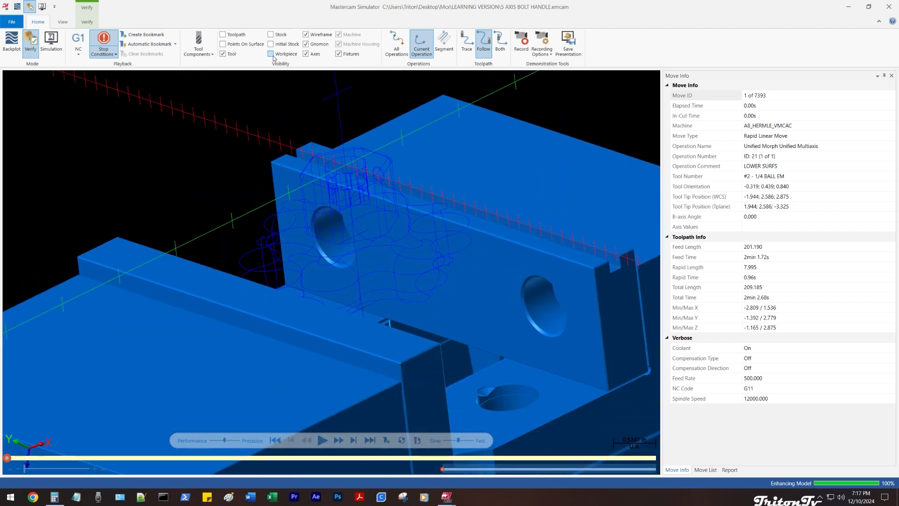
click(270, 35)
scroll(362, 150, down, 3)
scroll(363, 149, up, 1)
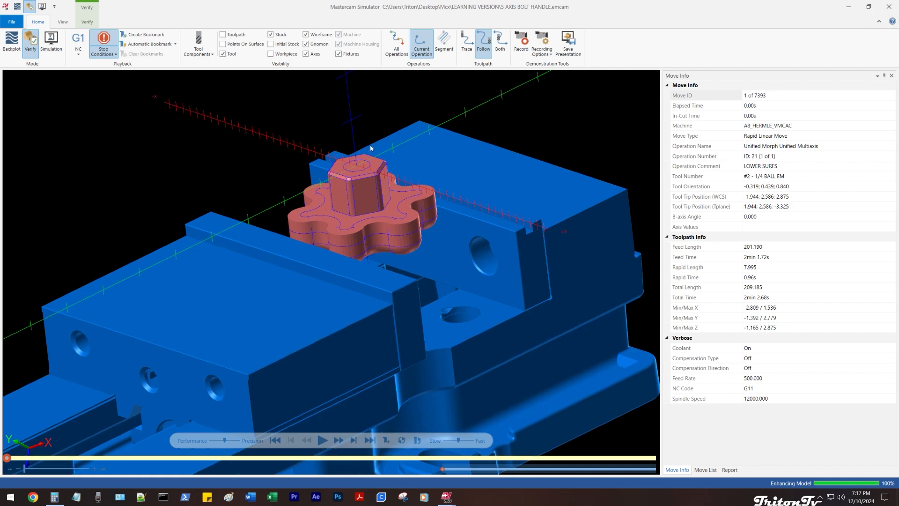
- Run the material-removal verification of the Unified Morph LOWER SURFS operation through to its last move
scroll(368, 148, down, 3)
middle_drag(369, 148, 348, 143)
scroll(348, 143, up, 3)
scroll(348, 143, down, 2)
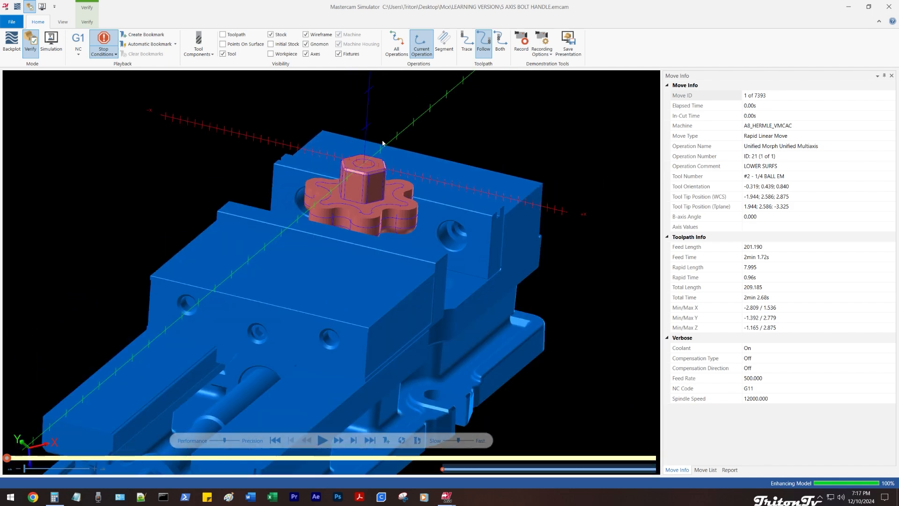
key(r)
scroll(345, 191, up, 5)
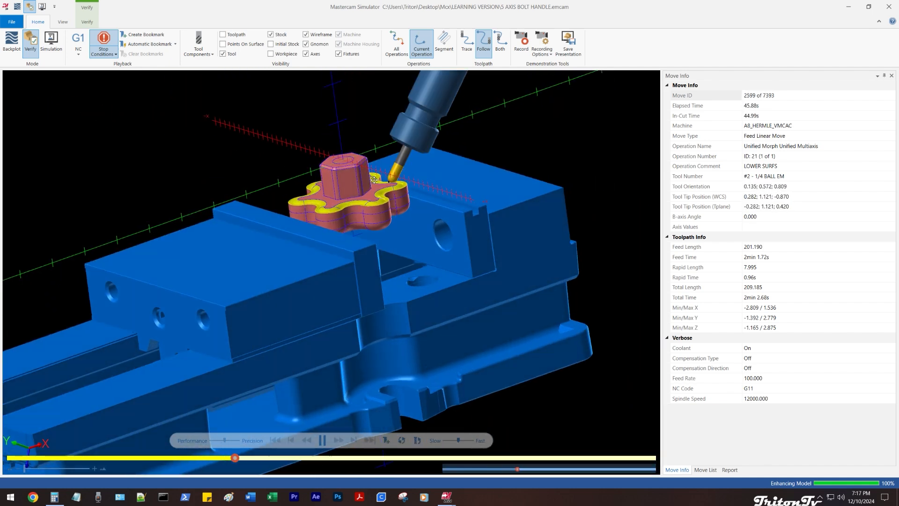
scroll(345, 188, down, 5)
scroll(348, 188, down, 3)
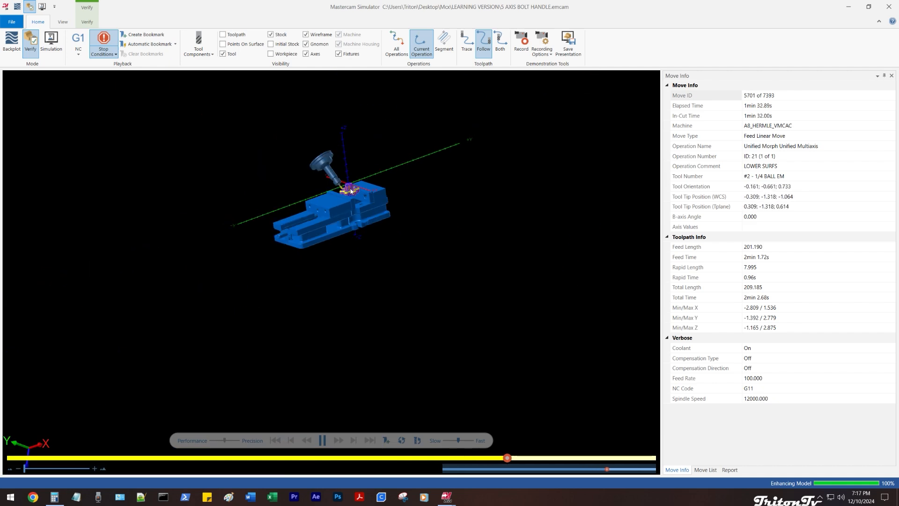
scroll(350, 190, up, 3)
scroll(352, 190, up, 3)
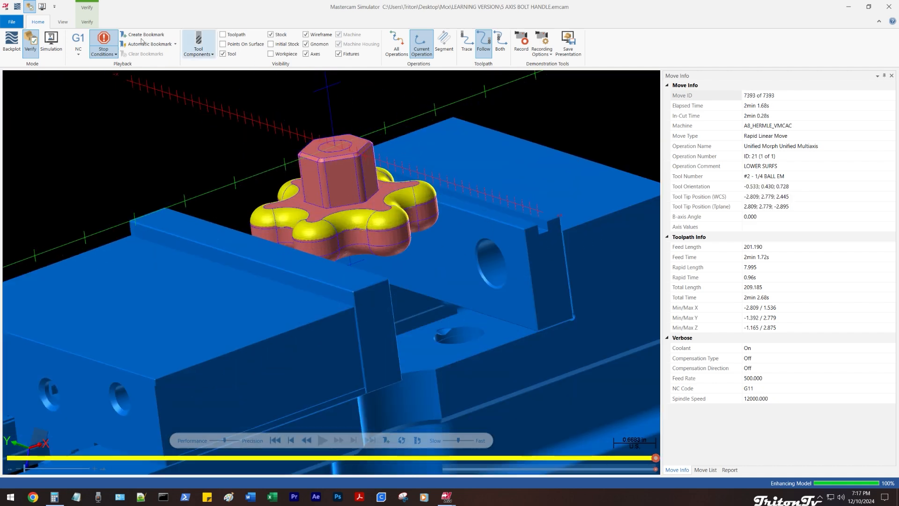
- Compare the machined stock against the workpiece and examine the deviation colours on the hex boss and lobed handle surfaces
click(88, 23)
click(322, 43)
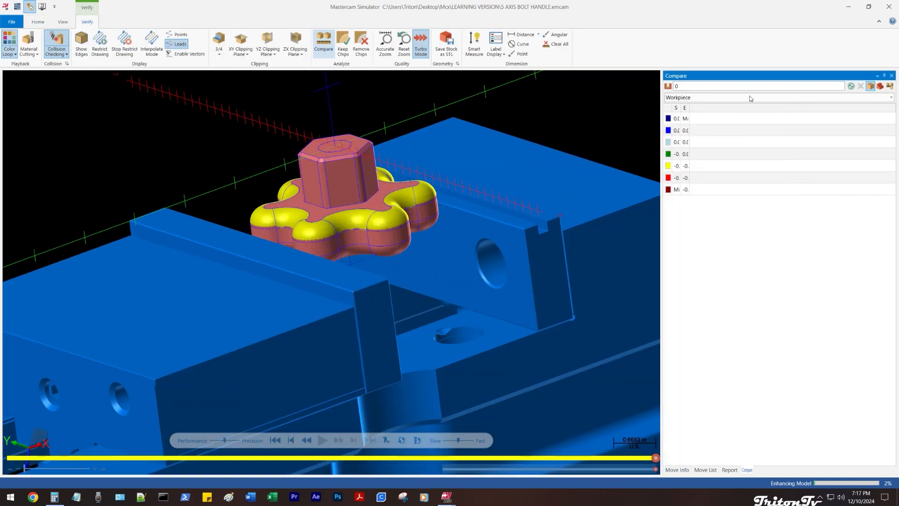
click(850, 86)
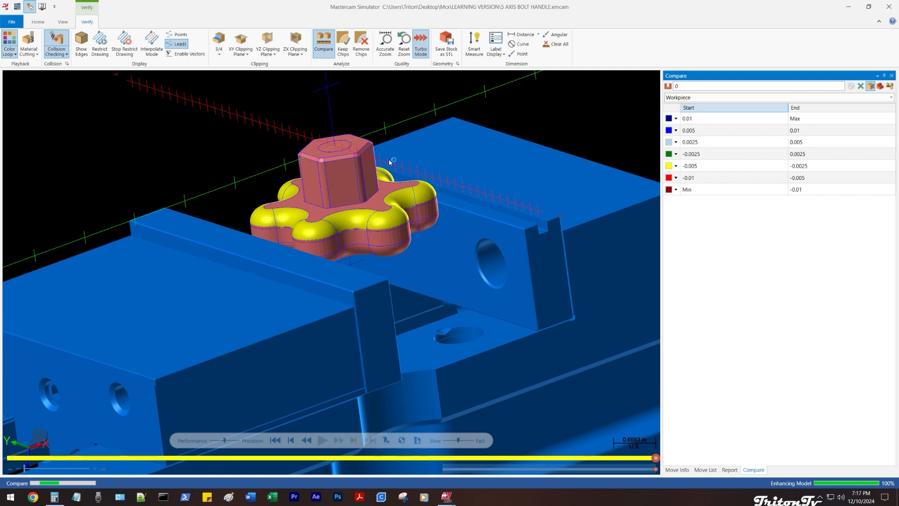
middle_drag(380, 201, 345, 225)
scroll(385, 140, up, 5)
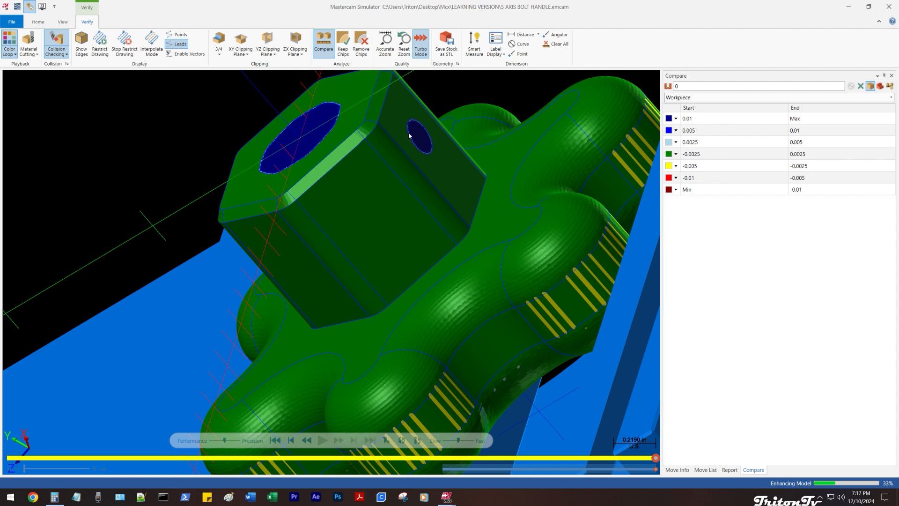
scroll(414, 148, down, 7)
middle_drag(415, 149, 439, 154)
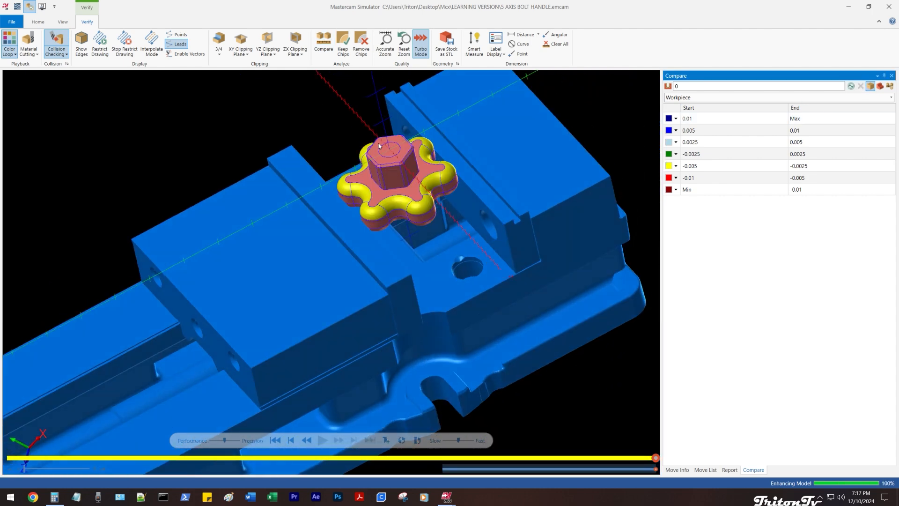
- Switch from verification to full machine simulation and examine the vise, part and tool on the machine table
scroll(196, 162, down, 2)
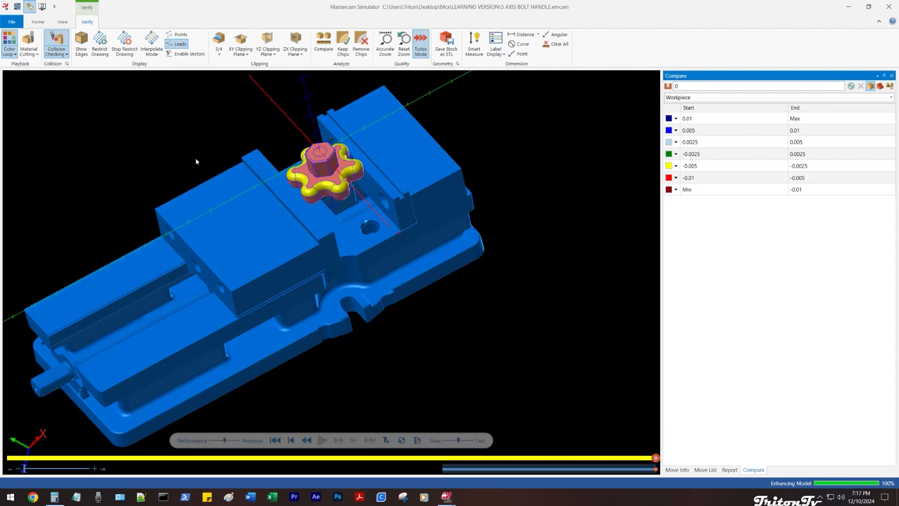
click(38, 22)
click(51, 42)
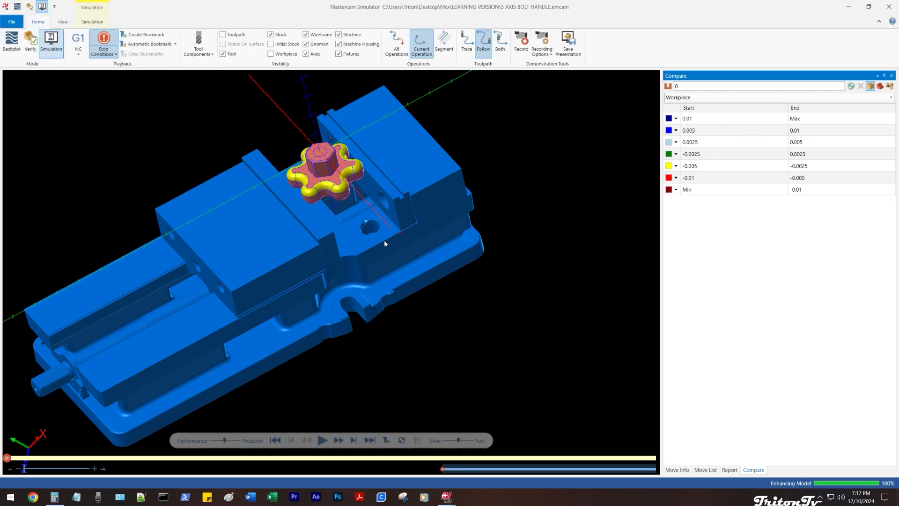
scroll(433, 253, down, 8)
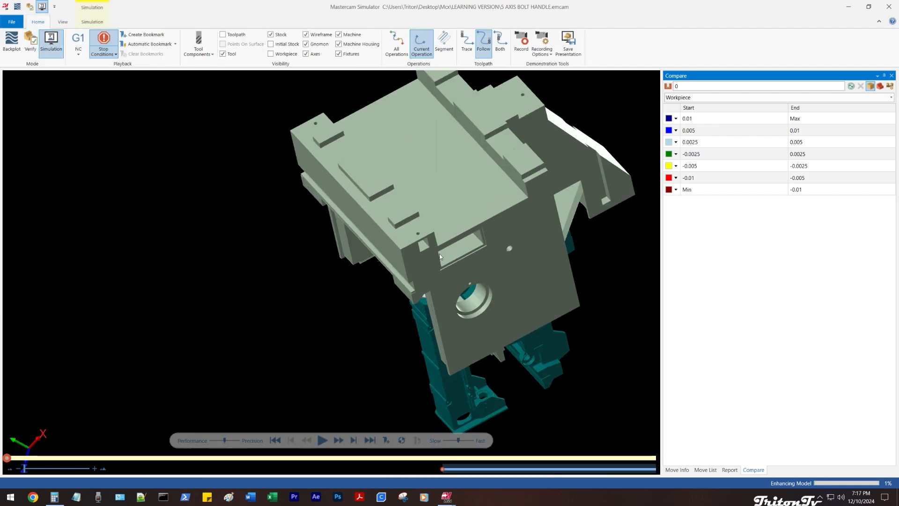
middle_drag(439, 253, 527, 207)
scroll(477, 215, up, 10)
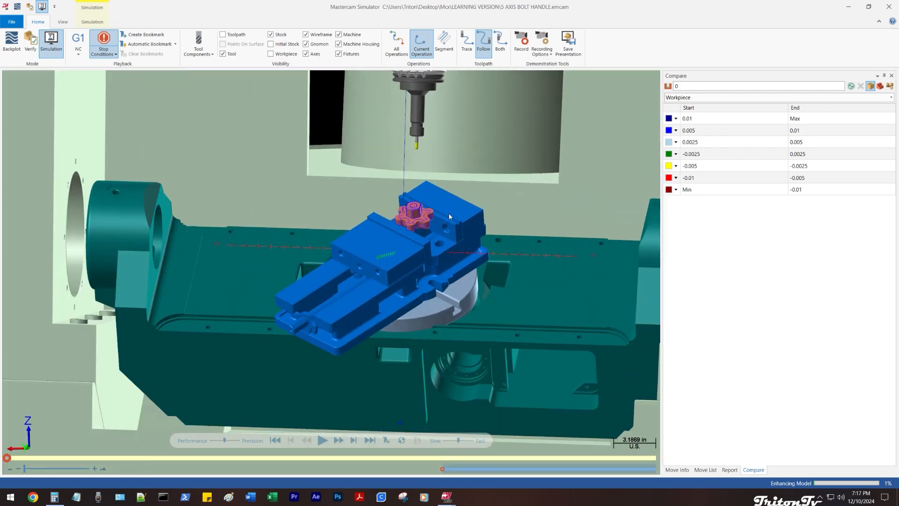
mouse_move(426, 221)
middle_down()
mouse_move(440, 219)
mouse_move(425, 218)
middle_up()
scroll(444, 221, up, 3)
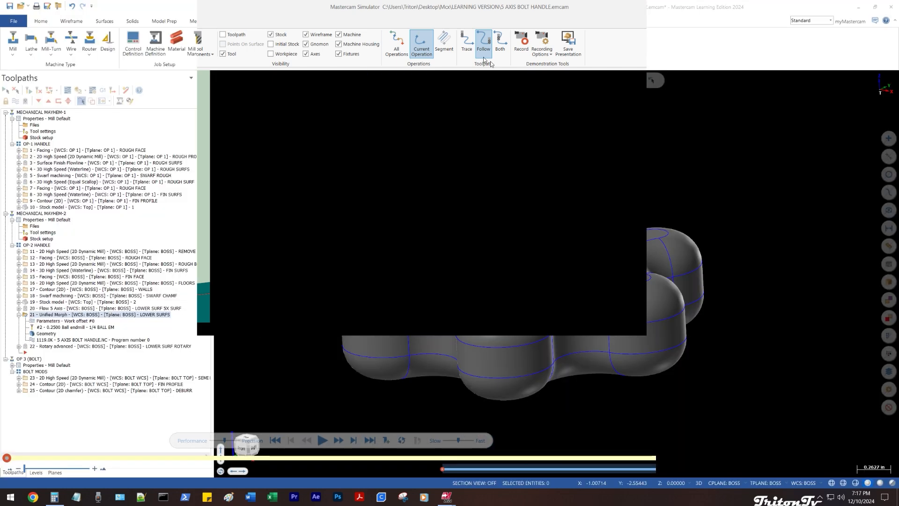
click(43, 253)
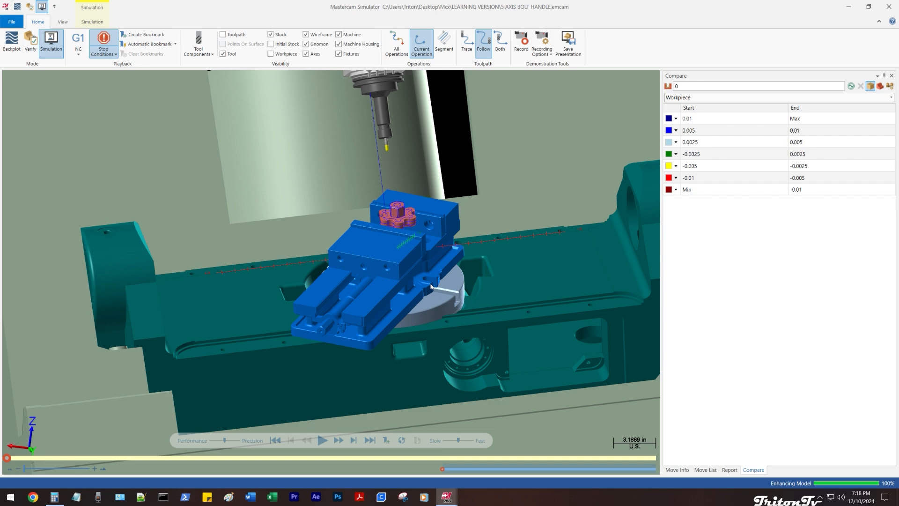
mouse_move(430, 286)
middle_down()
mouse_move(424, 277)
mouse_move(422, 291)
mouse_move(415, 282)
middle_up()
scroll(415, 281, up, 2)
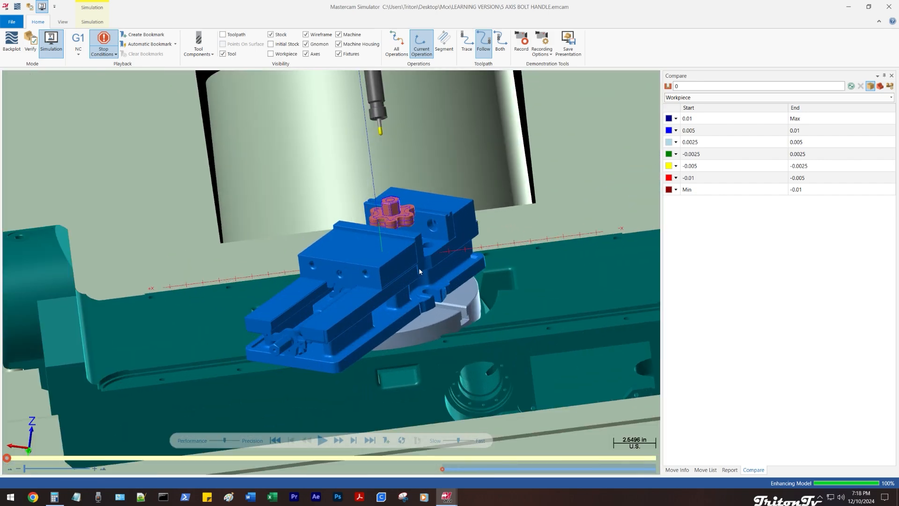
- Measure the axis-aligned distance from the lower edge of the tool holder to a top corner of the hex boss
click(92, 21)
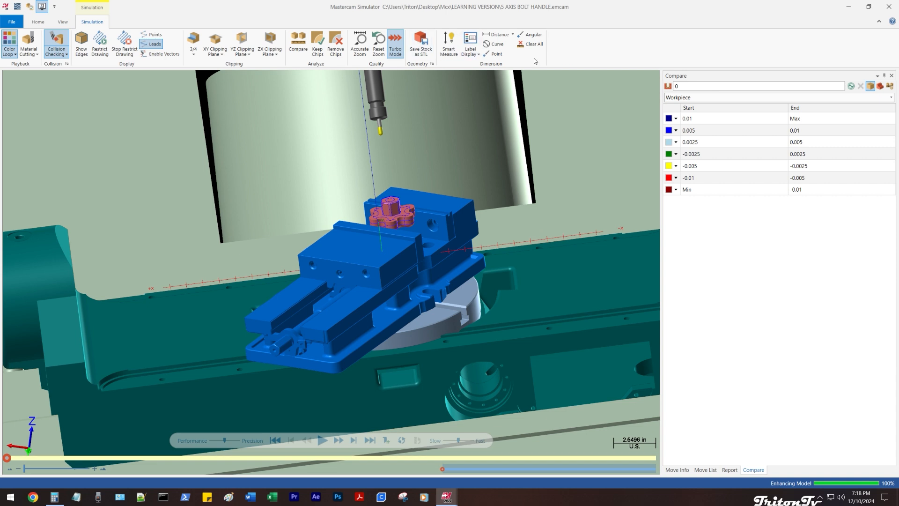
click(513, 35)
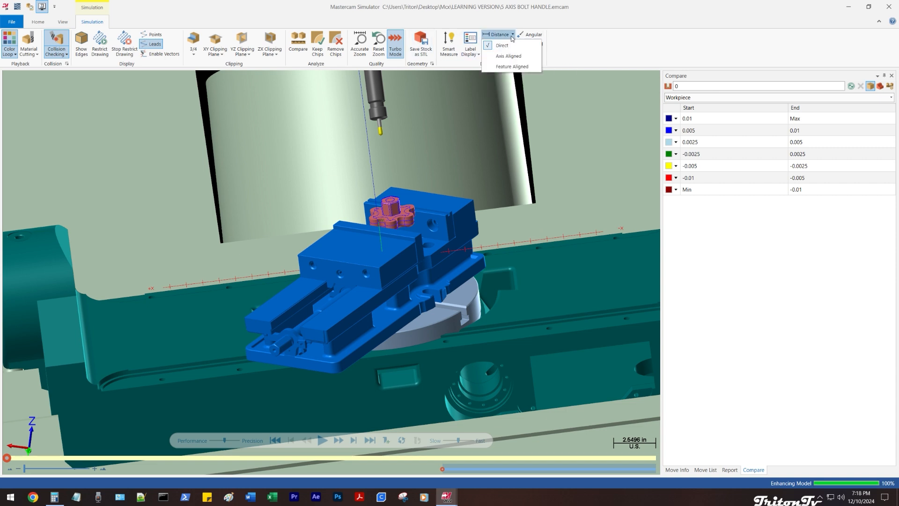
click(510, 66)
scroll(422, 122, up, 5)
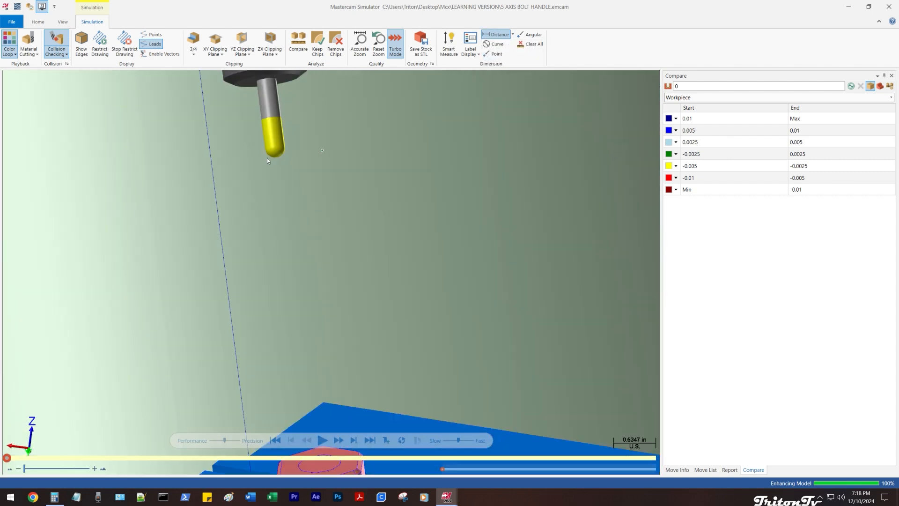
scroll(276, 162, up, 4)
scroll(292, 229, down, 5)
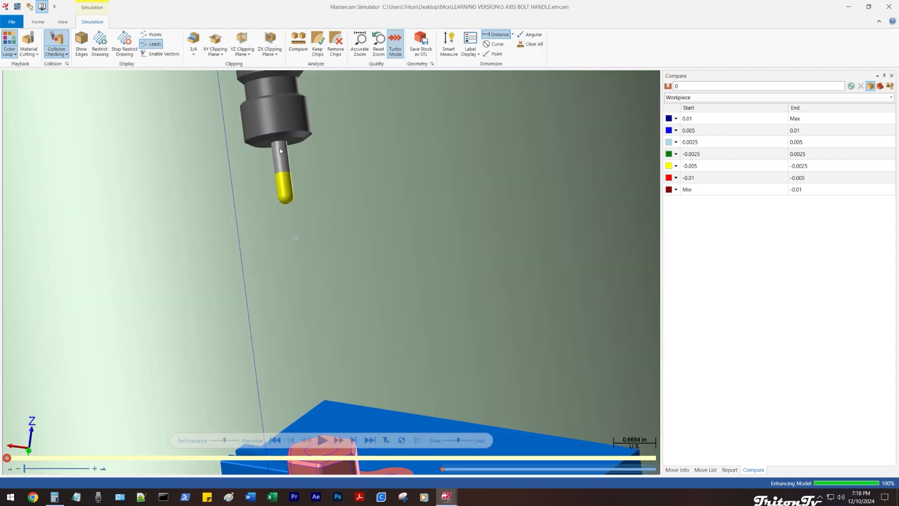
scroll(283, 145, up, 1)
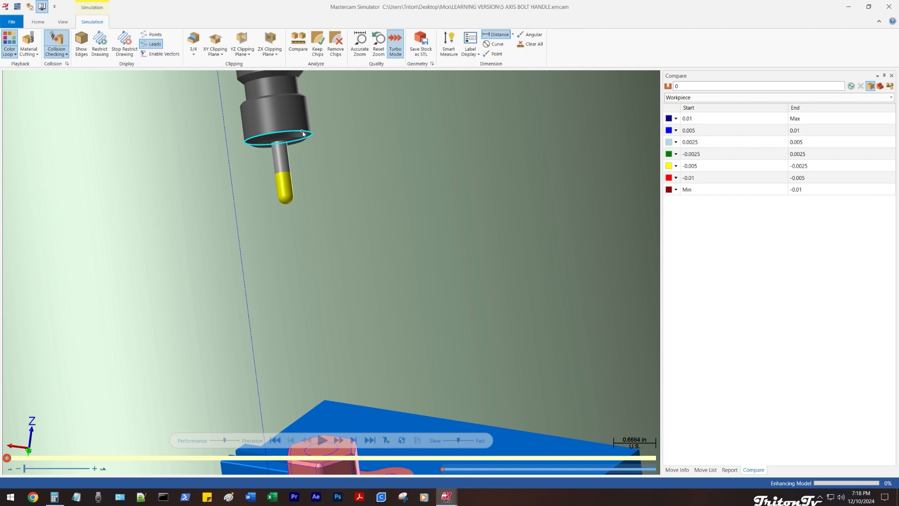
click(303, 133)
scroll(313, 148, down, 3)
scroll(334, 305, up, 1)
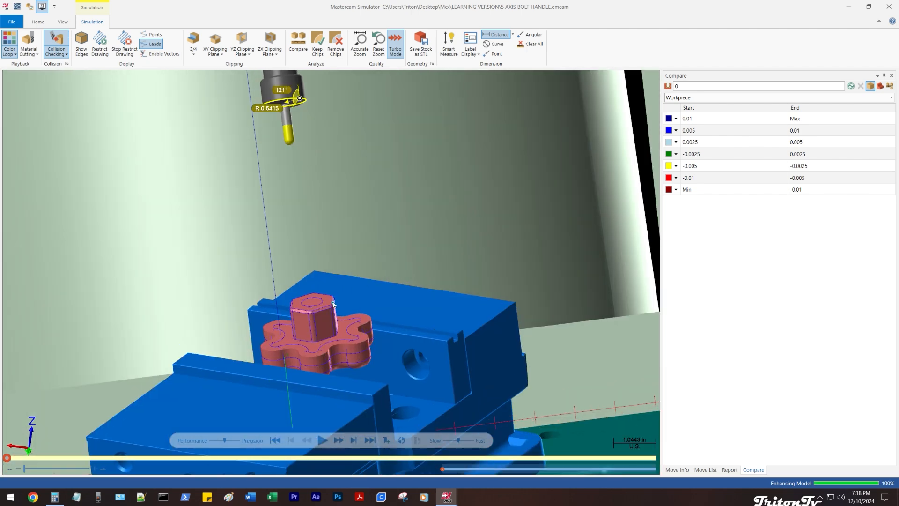
click(333, 305)
scroll(353, 254, down, 4)
middle_drag(361, 232, 417, 171)
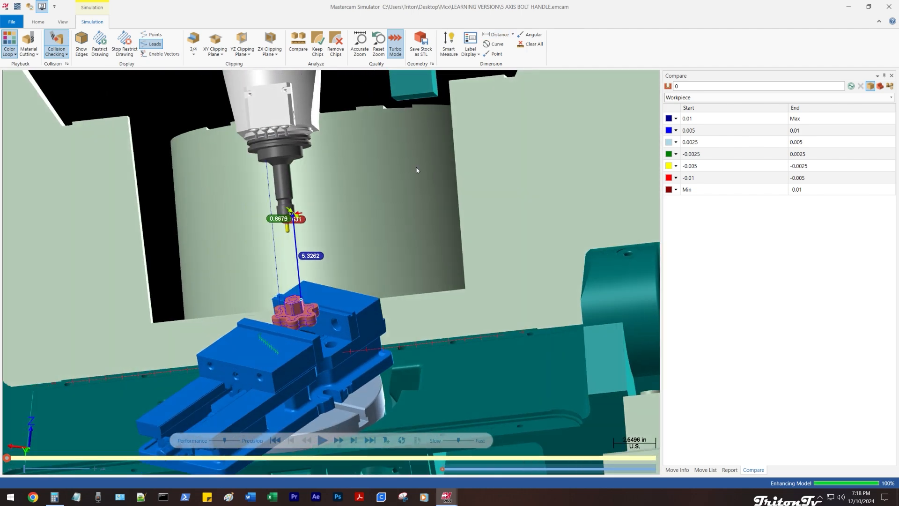
- End distance measuring, advance the simulation in small moves, and examine the holder-to-boss distance as the tool approaches the part
click(514, 35)
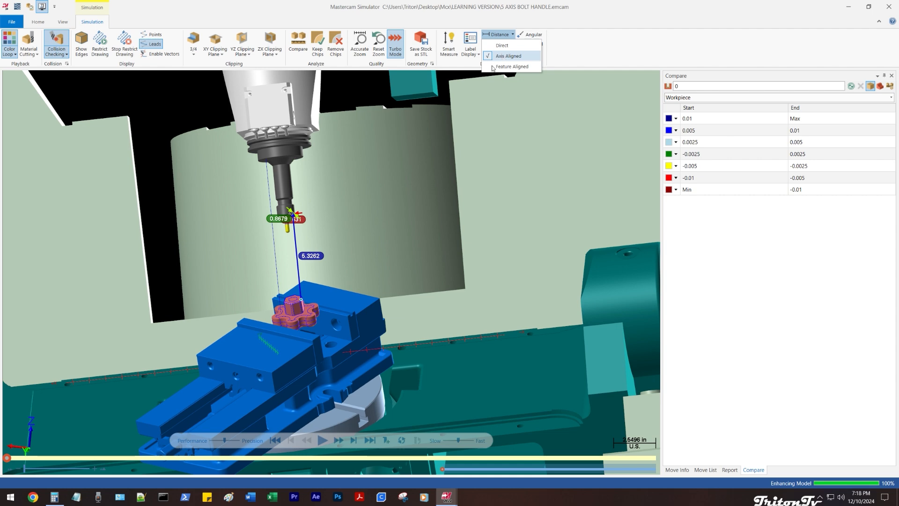
scroll(294, 244, up, 3)
click(266, 197)
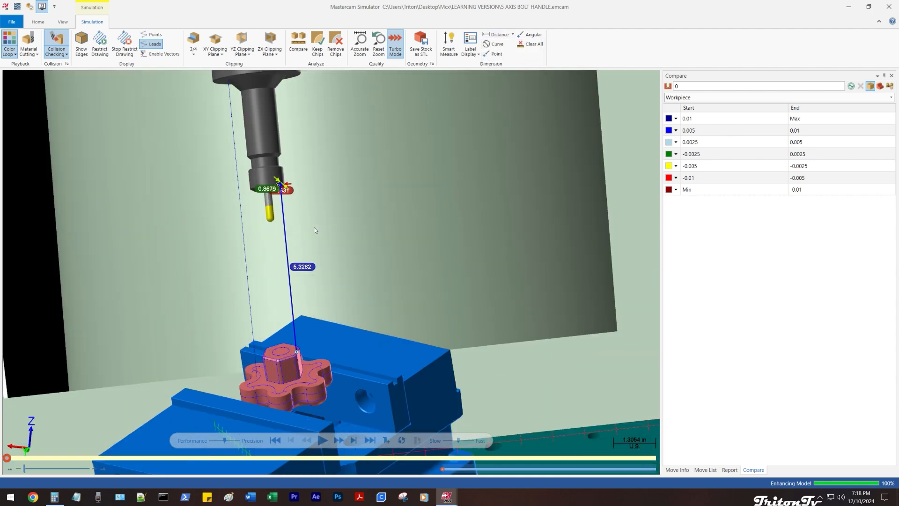
scroll(314, 230, down, 3)
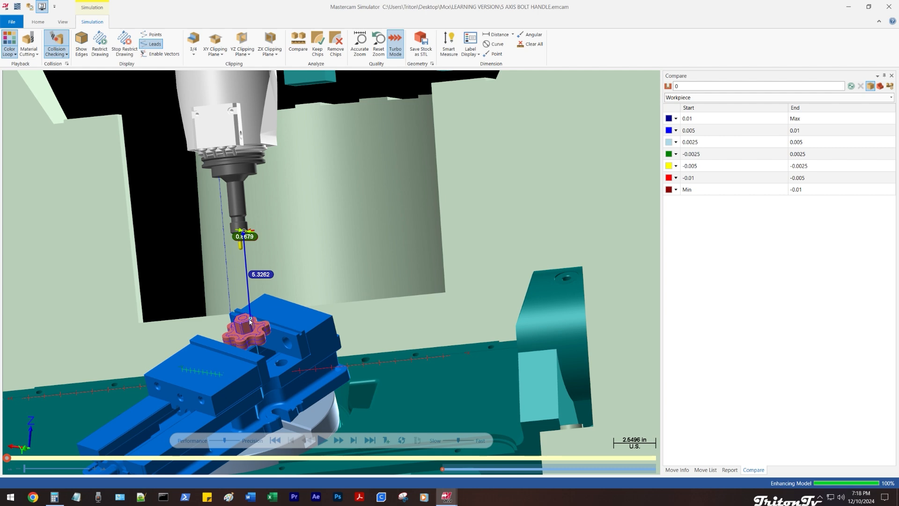
scroll(250, 321, down, 3)
scroll(251, 322, up, 5)
scroll(251, 323, down, 3)
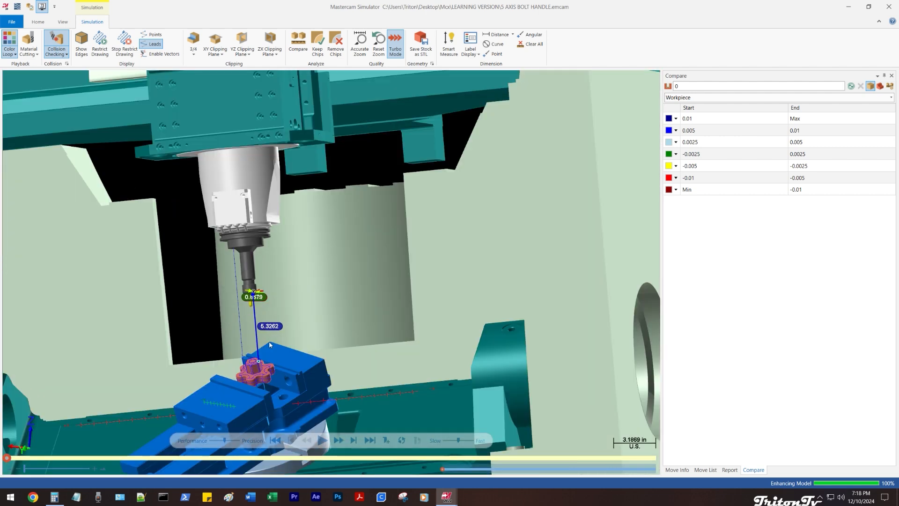
scroll(349, 336, down, 2)
scroll(348, 313, up, 2)
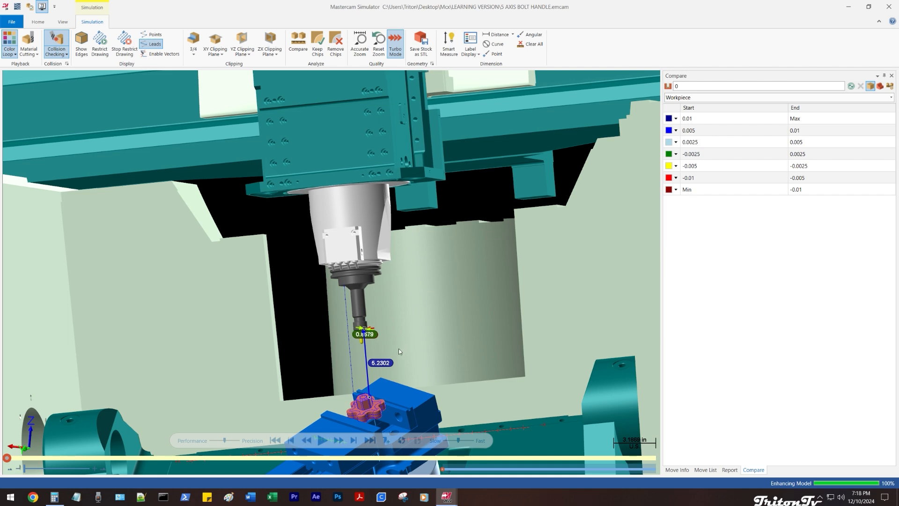
scroll(398, 348, up, 4)
scroll(361, 326, down, 4)
scroll(365, 344, up, 6)
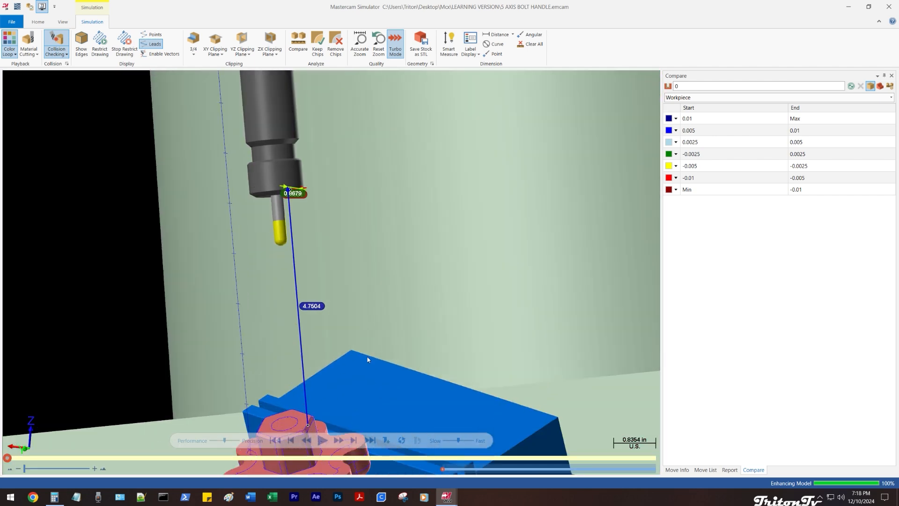
scroll(362, 345, up, 1)
middle_drag(358, 326, 351, 327)
scroll(402, 288, down, 8)
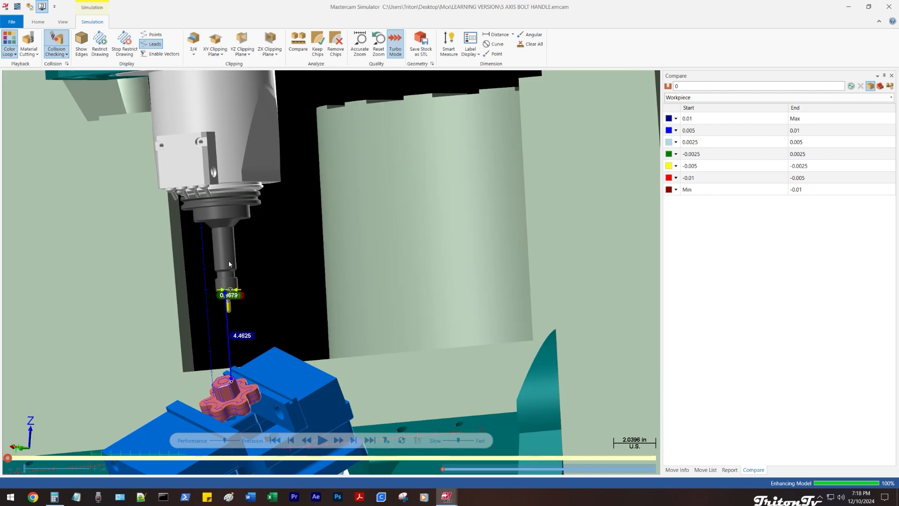
scroll(264, 327, up, 8)
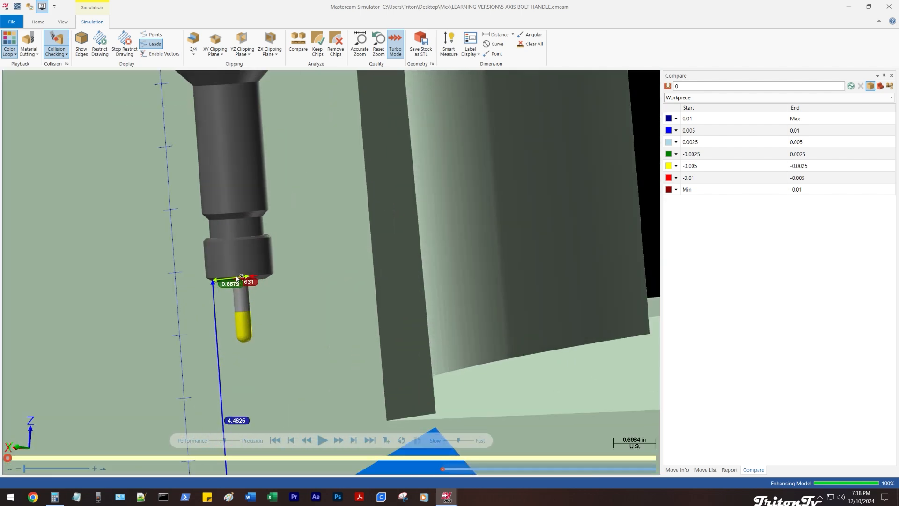
scroll(249, 334, up, 4)
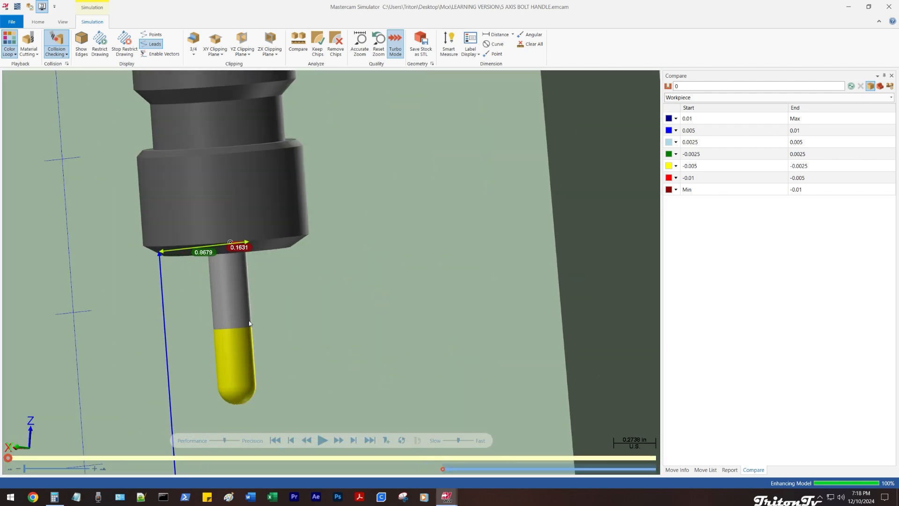
scroll(244, 242, down, 5)
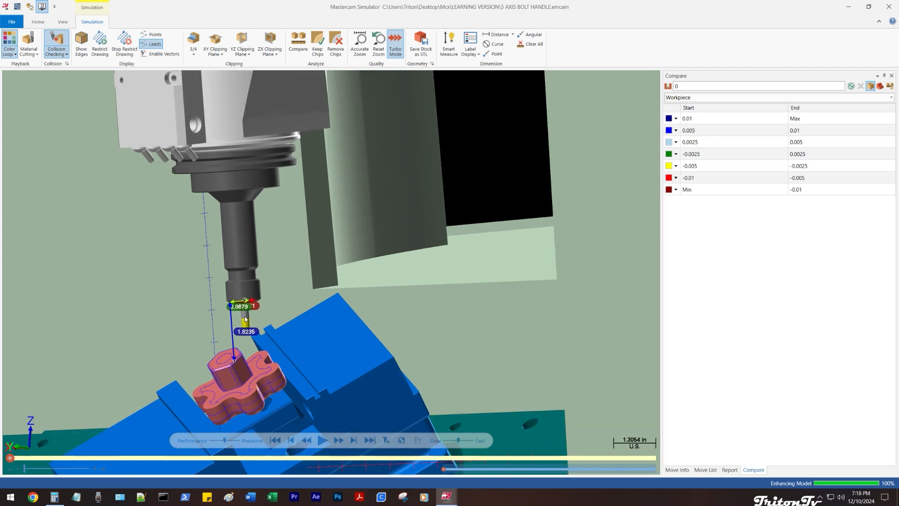
- Clear all measurement dimensions from the machine simulation
click(523, 45)
scroll(260, 324, down, 6)
scroll(256, 322, up, 6)
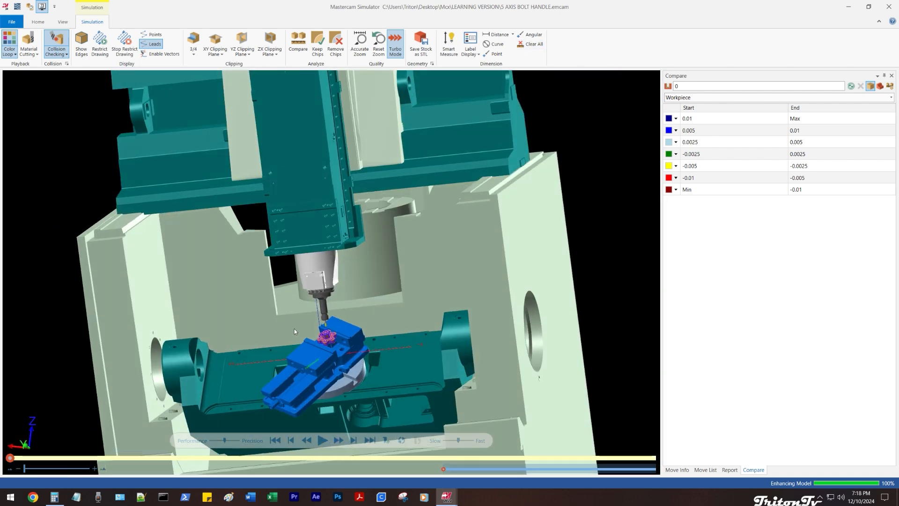
- Slow down the playback speed and play the machine simulation of the LOWER SURFS toolpath
click(448, 441)
scroll(408, 305, down, 2)
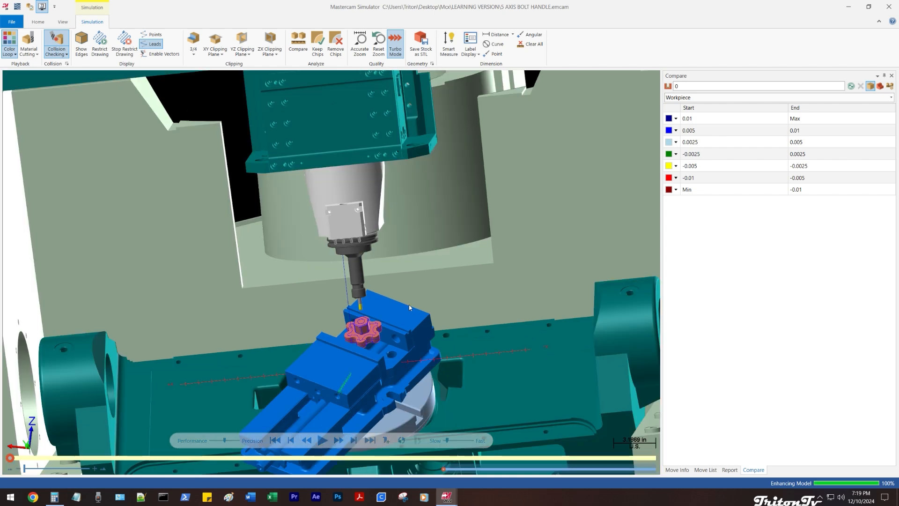
key(r)
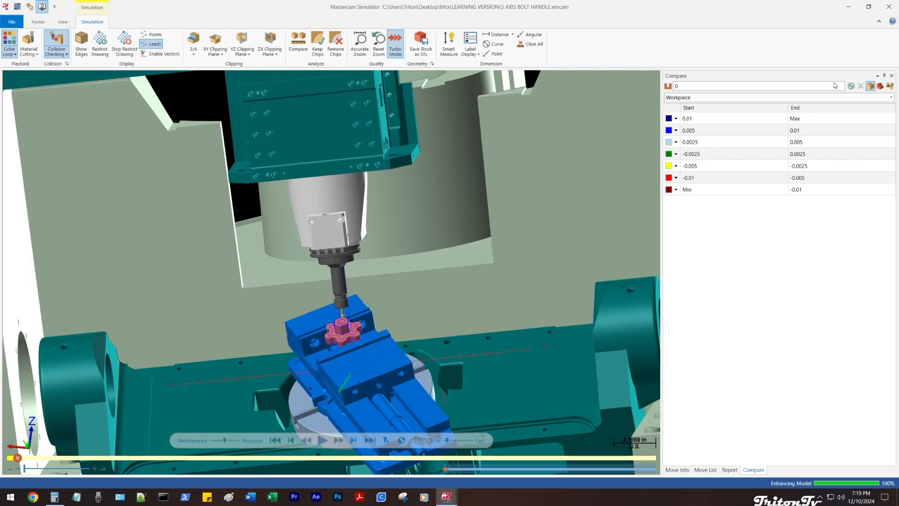
- Close the Compare results and display the Axis Controller for the machine simulation
click(892, 76)
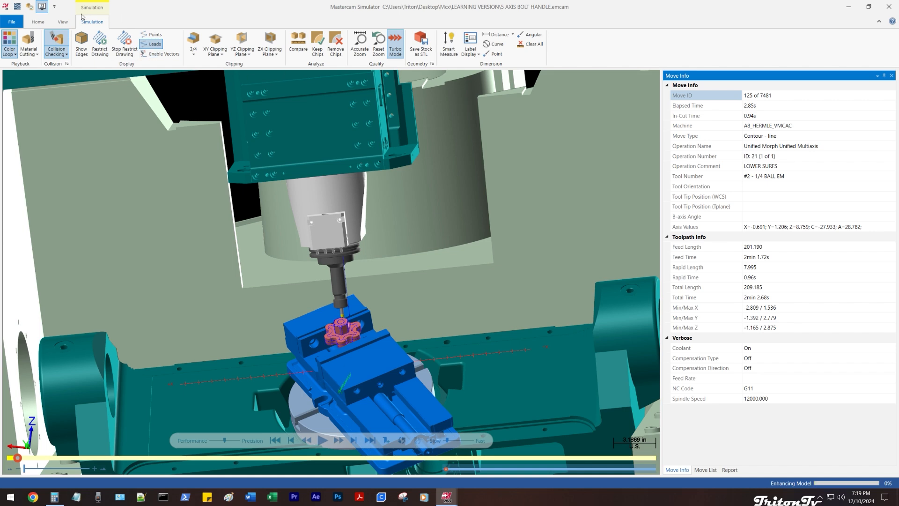
click(62, 22)
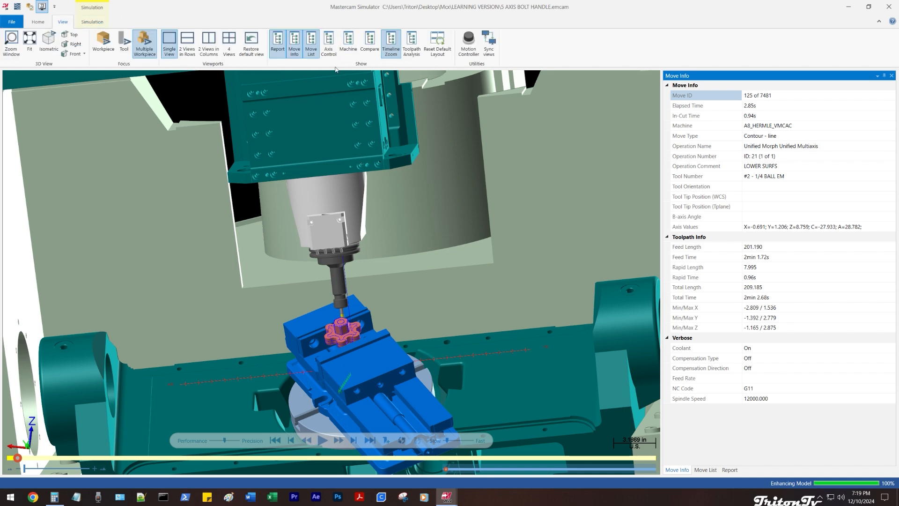
click(328, 46)
scroll(431, 219, down, 2)
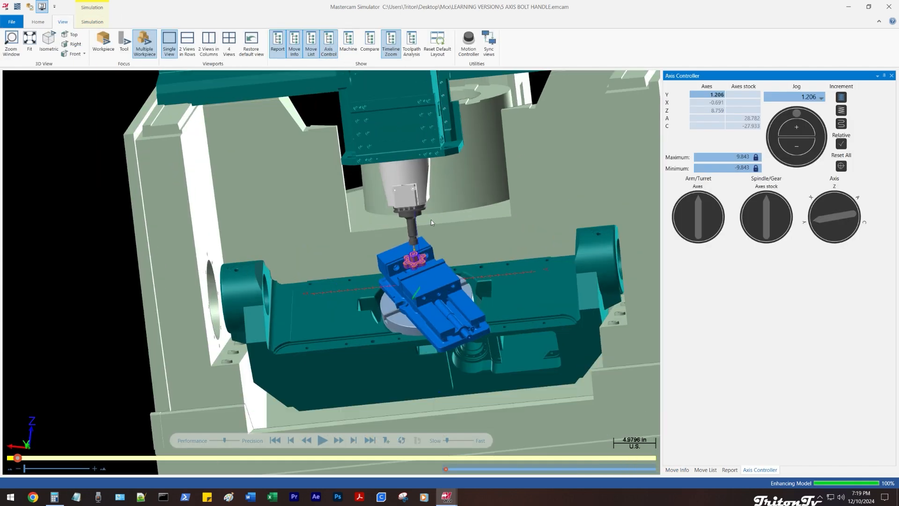
scroll(417, 289, up, 4)
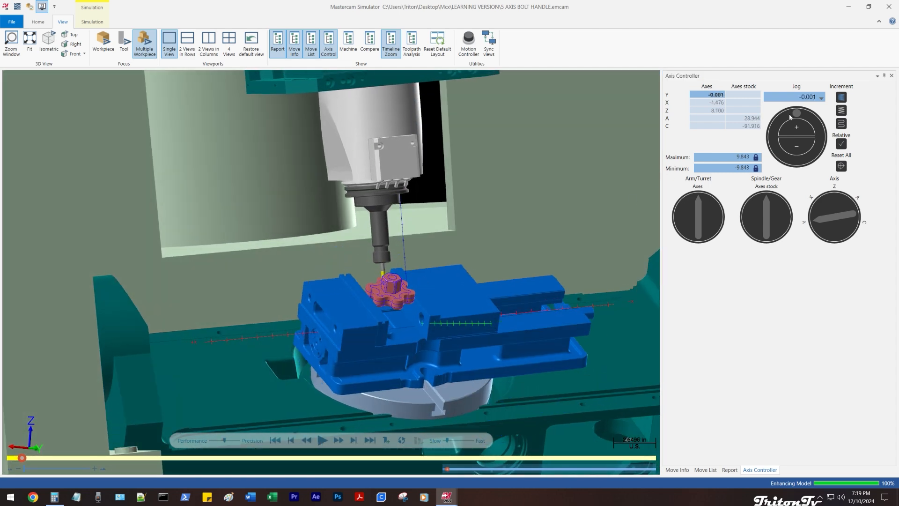
- Jog the machine axes to Z 9.302, X -0.640 and about Y 0.57
click(702, 111)
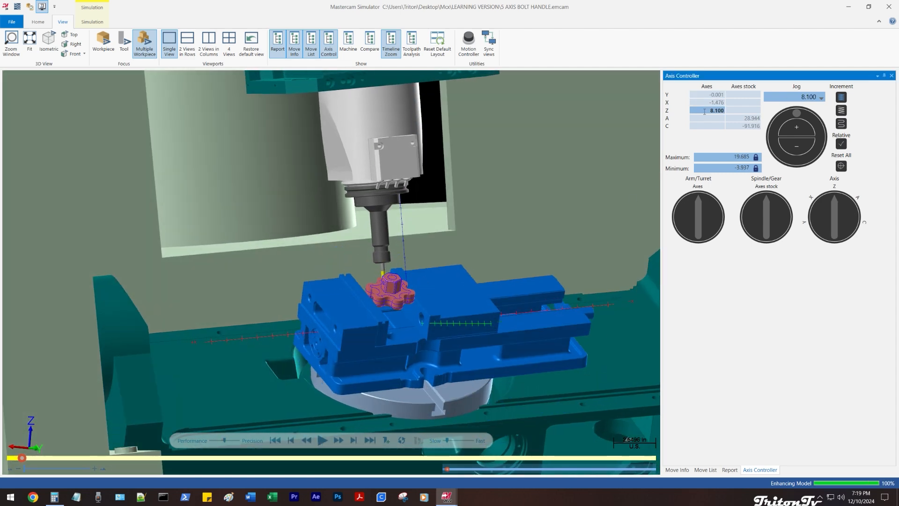
click(791, 127)
click(791, 127)
drag(797, 114, 767, 134)
click(723, 103)
click(715, 94)
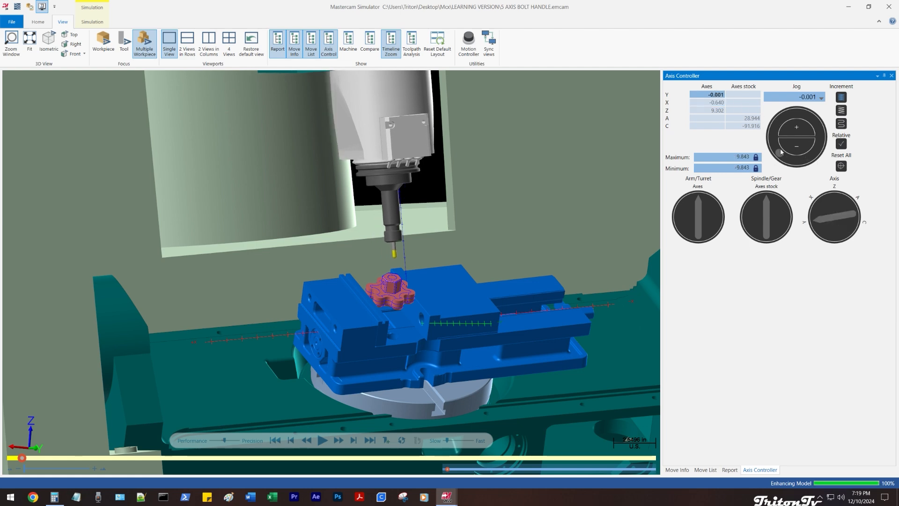
drag(779, 153, 821, 142)
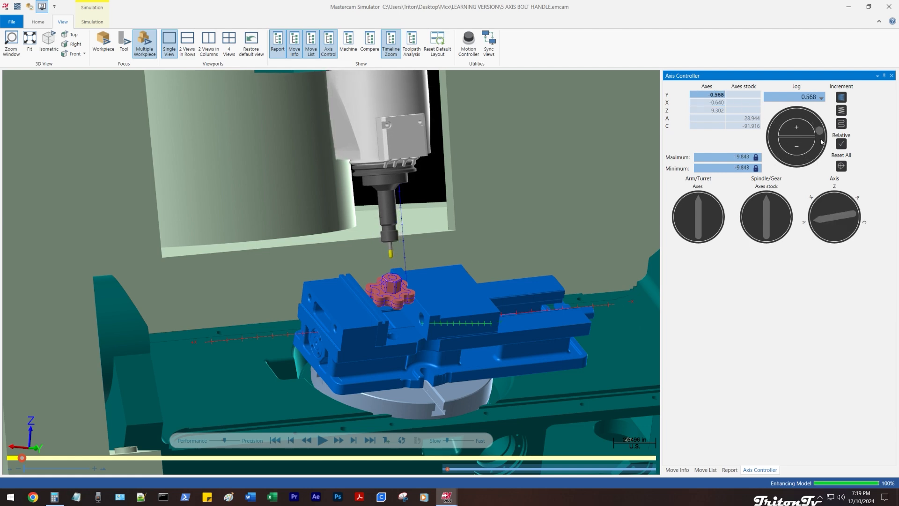
- Advance the simulation slightly and examine the tool and holder beside the hex boss from several angles
scroll(433, 258, up, 3)
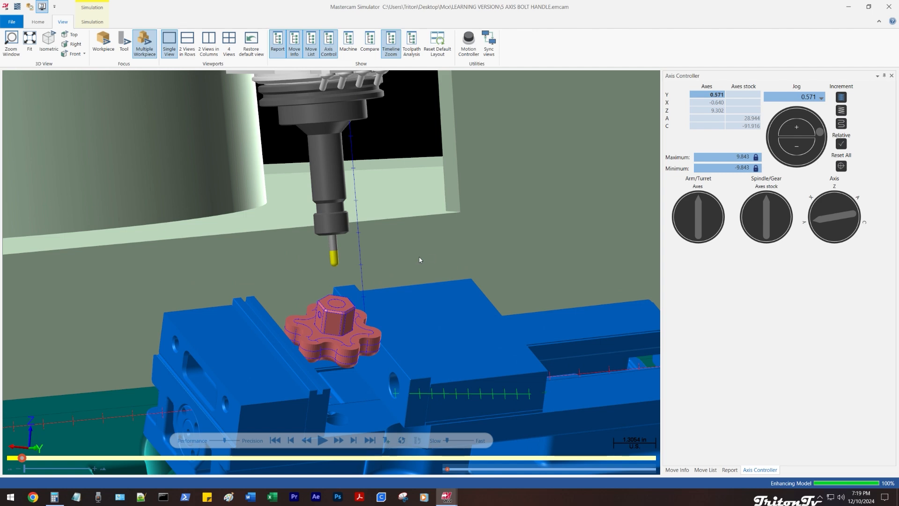
scroll(418, 253, up, 1)
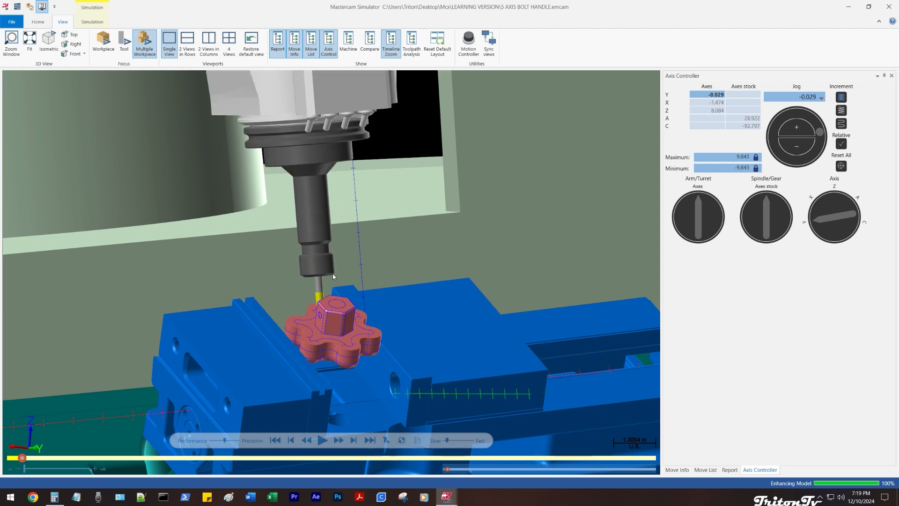
scroll(333, 276, down, 3)
middle_drag(325, 284, 338, 286)
scroll(408, 321, up, 5)
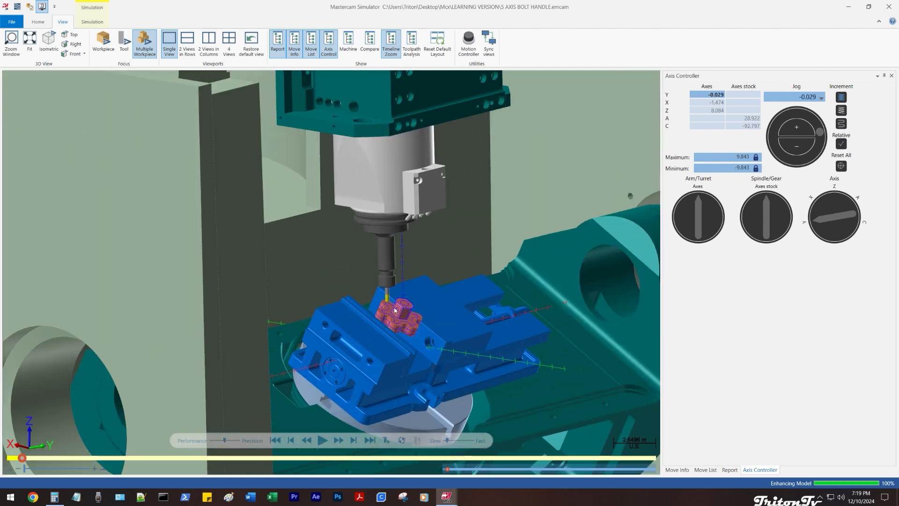
scroll(382, 308, down, 3)
scroll(382, 308, up, 2)
middle_drag(383, 308, 392, 286)
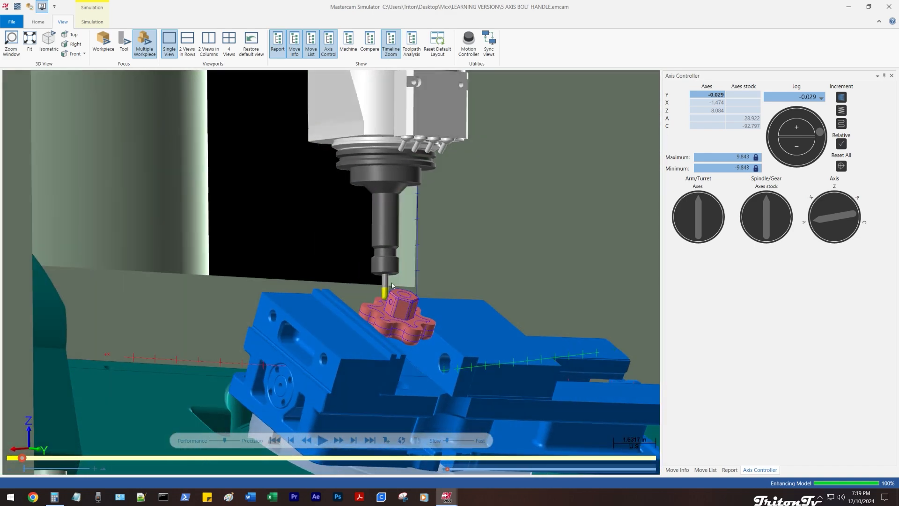
- Set the machine's X axis position to -1.484
click(714, 102)
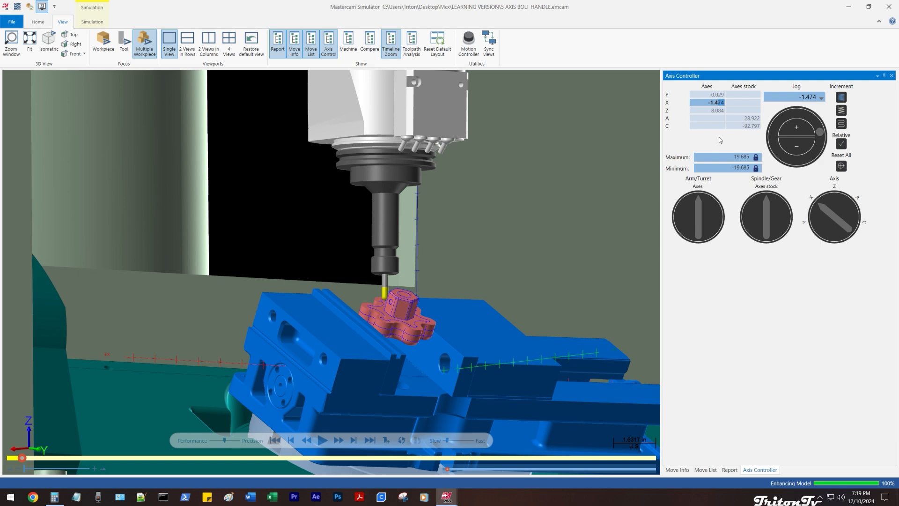
double_click(813, 98)
key(Return)
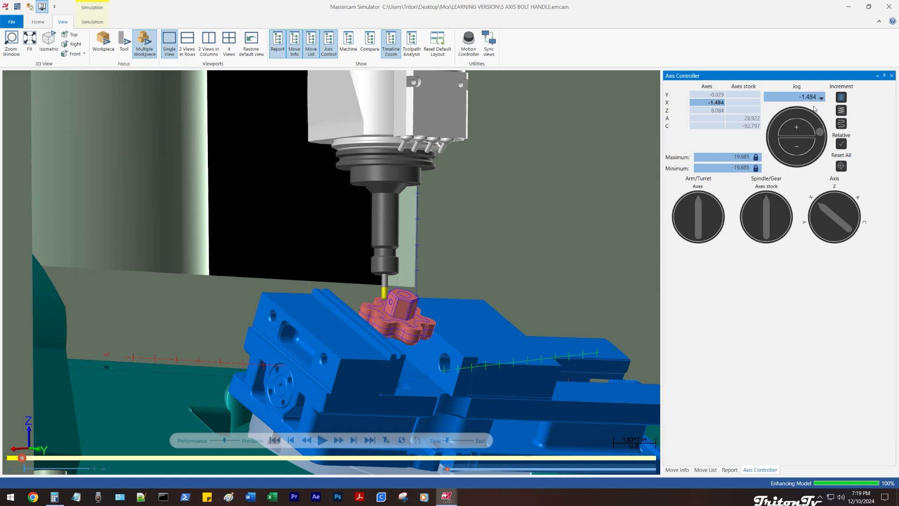
scroll(411, 307, down, 3)
middle_drag(414, 304, 360, 304)
scroll(404, 302, up, 5)
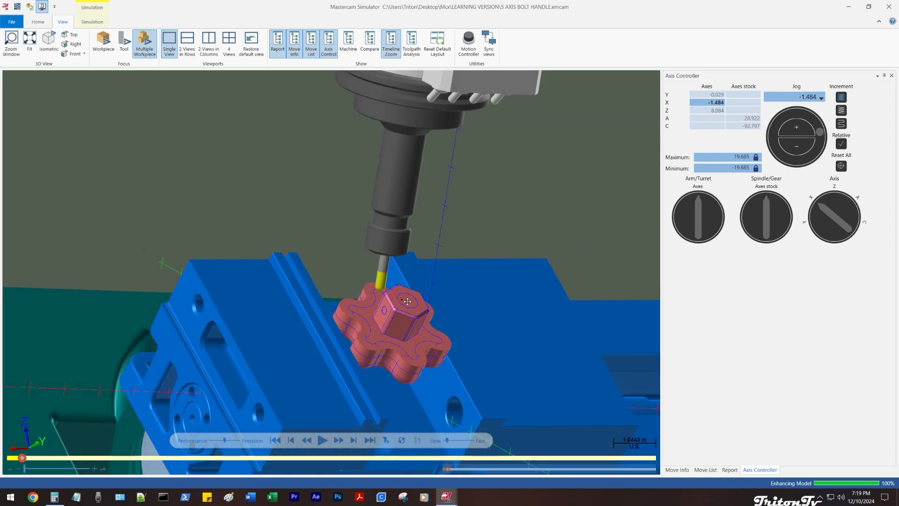
- Select the Z axis for jogging and examine the tool position over the vise and part
click(712, 110)
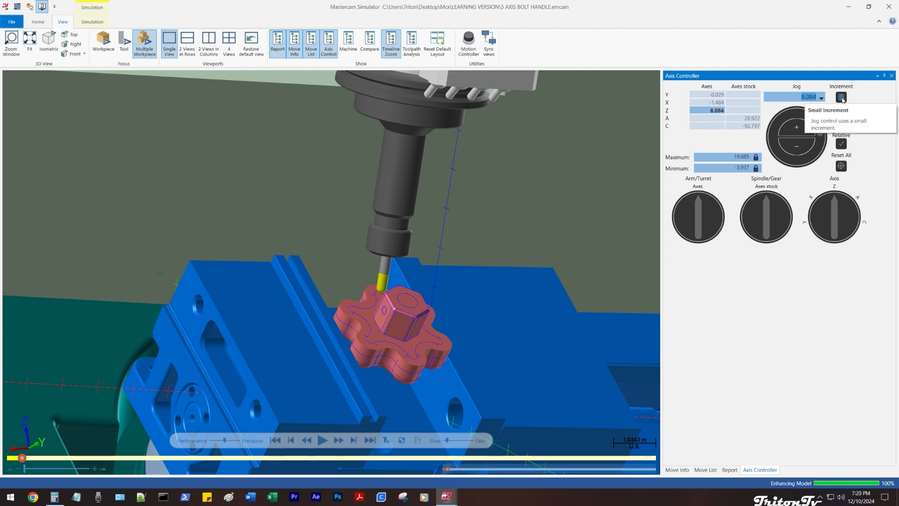
scroll(441, 262, down, 3)
middle_drag(442, 262, 428, 260)
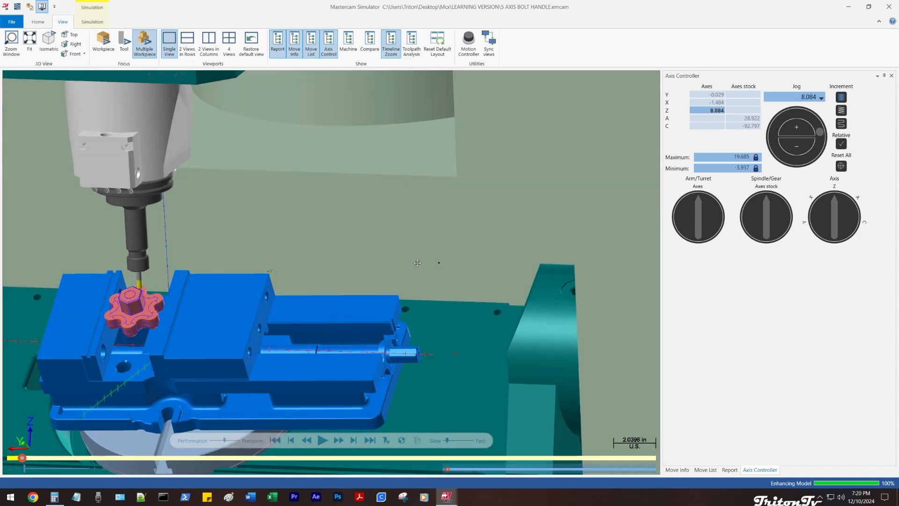
scroll(427, 260, down, 1)
scroll(269, 290, down, 2)
scroll(221, 295, up, 2)
mouse_move(221, 295)
middle_down()
mouse_move(194, 280)
mouse_move(218, 289)
middle_up()
scroll(219, 290, up, 1)
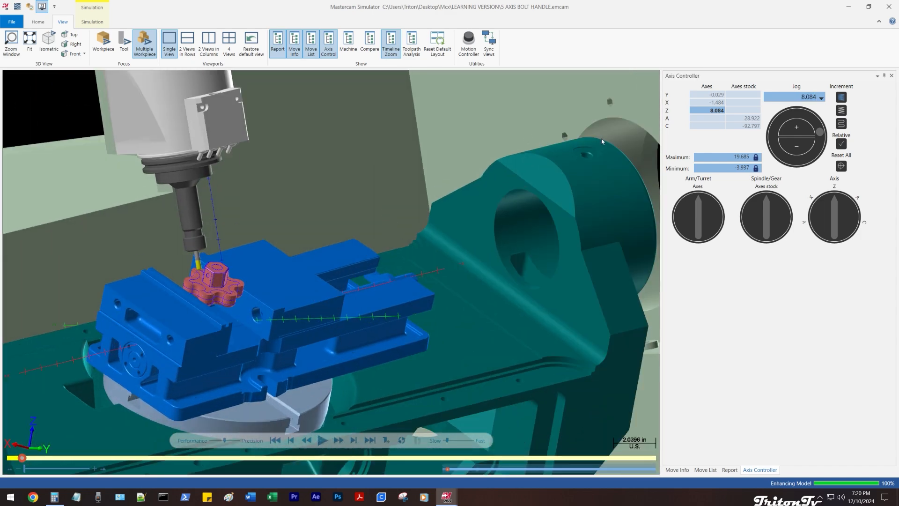
- Close the Axis Controller and examine the spindle, vise and rotary table from several angles
click(891, 75)
scroll(293, 208, down, 4)
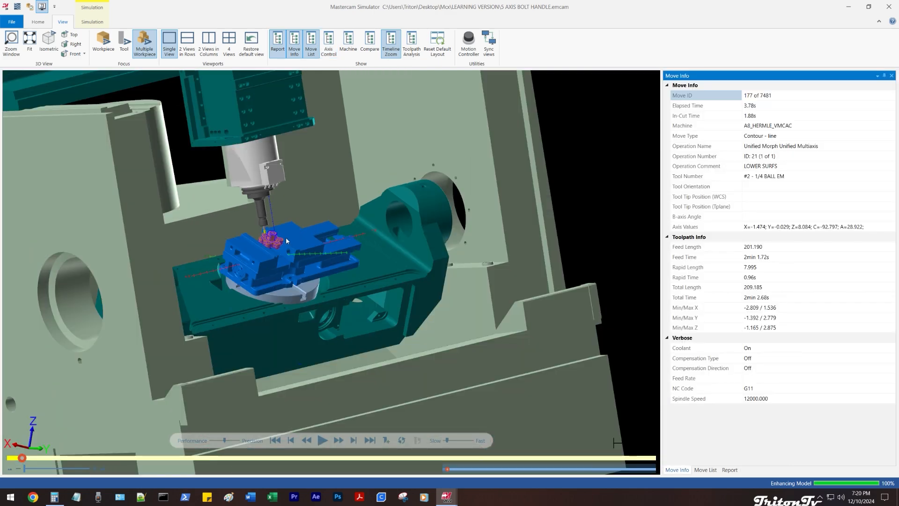
middle_drag(282, 239, 302, 248)
scroll(257, 246, up, 3)
scroll(285, 243, down, 2)
scroll(313, 241, up, 3)
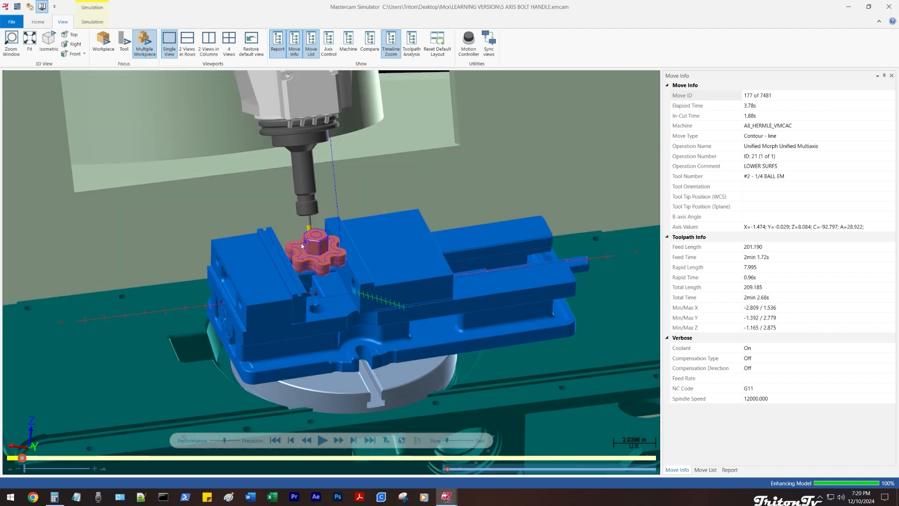
scroll(302, 246, down, 1)
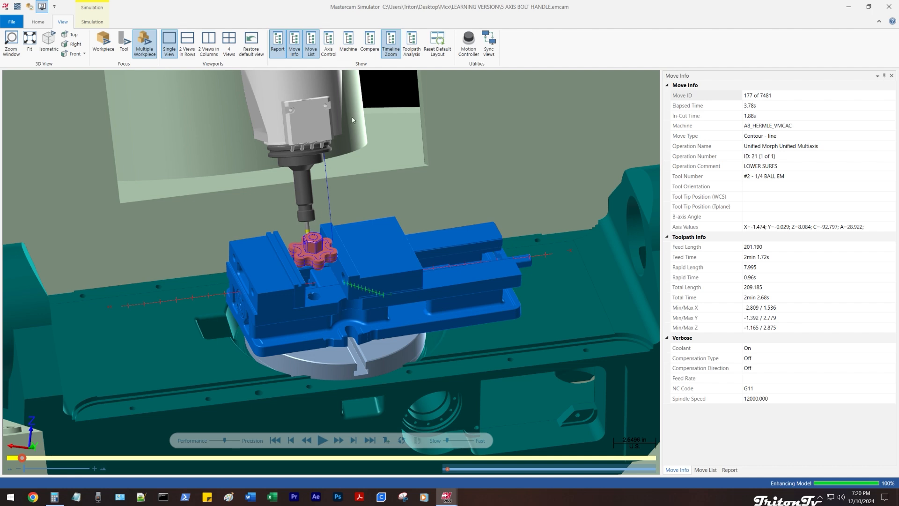
- Review the machine's component tree and the workpiece comparison color ranges, closing both
click(352, 45)
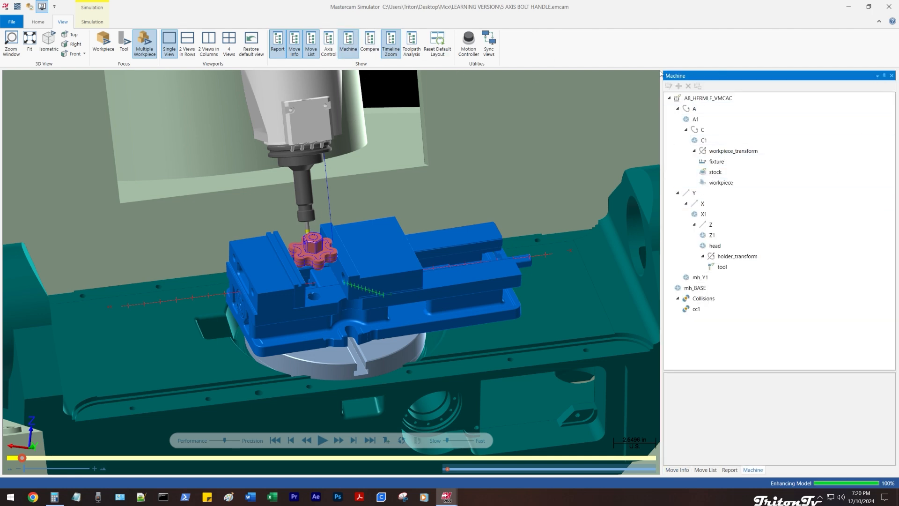
click(891, 76)
click(369, 43)
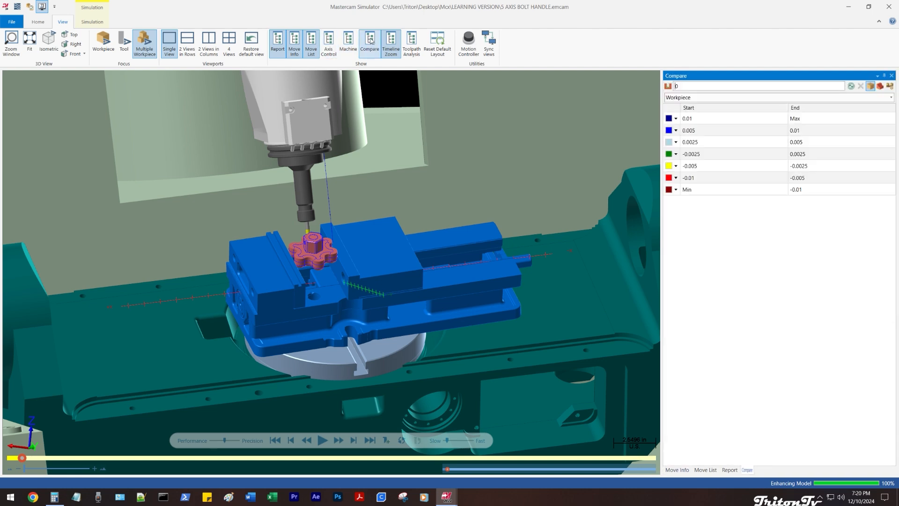
click(891, 75)
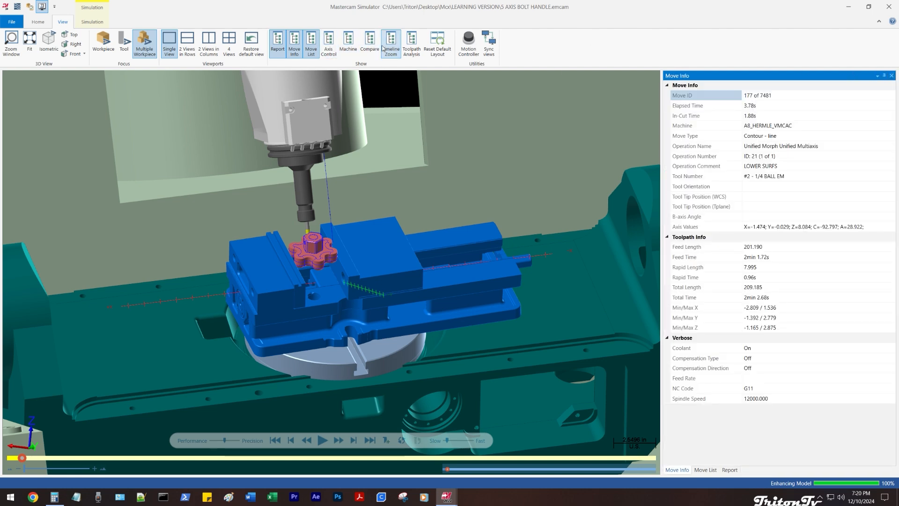
click(92, 22)
click(298, 42)
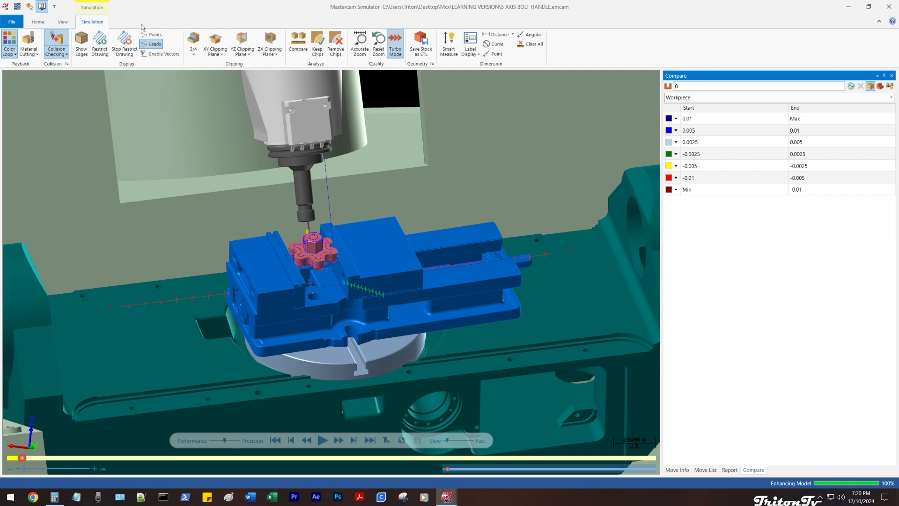
click(63, 22)
click(370, 43)
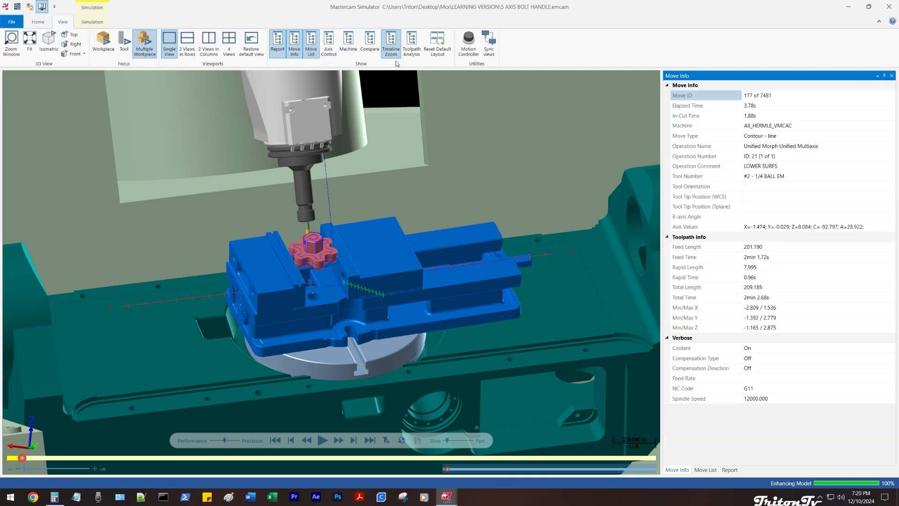
click(369, 44)
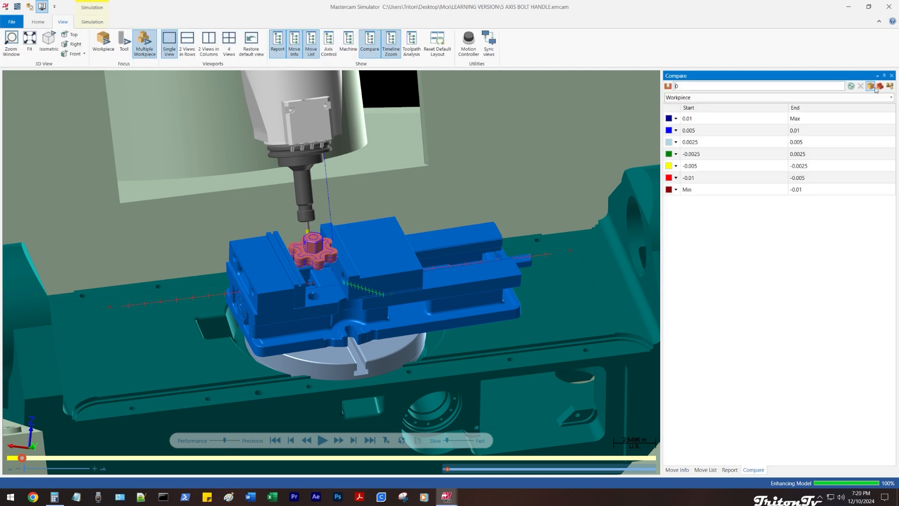
click(369, 43)
- Display Toolpath Analysis for the machine simulation
click(411, 43)
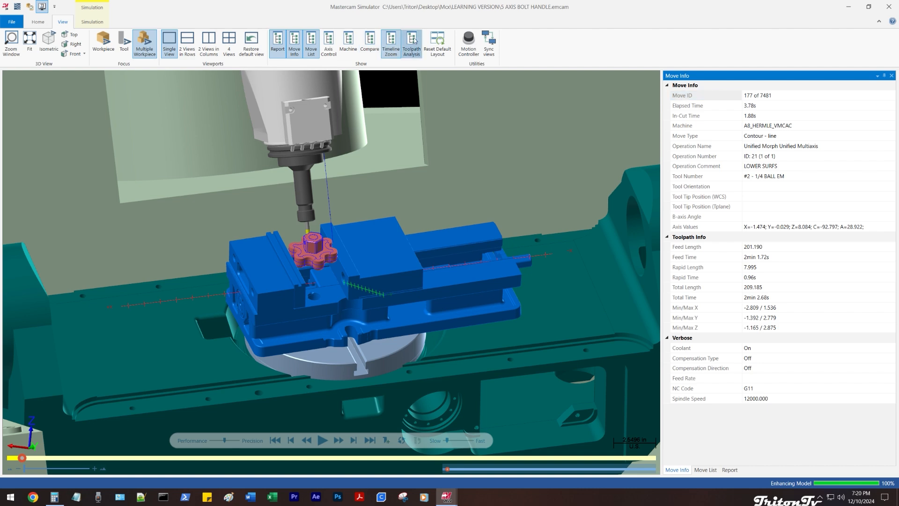
scroll(403, 184, down, 1)
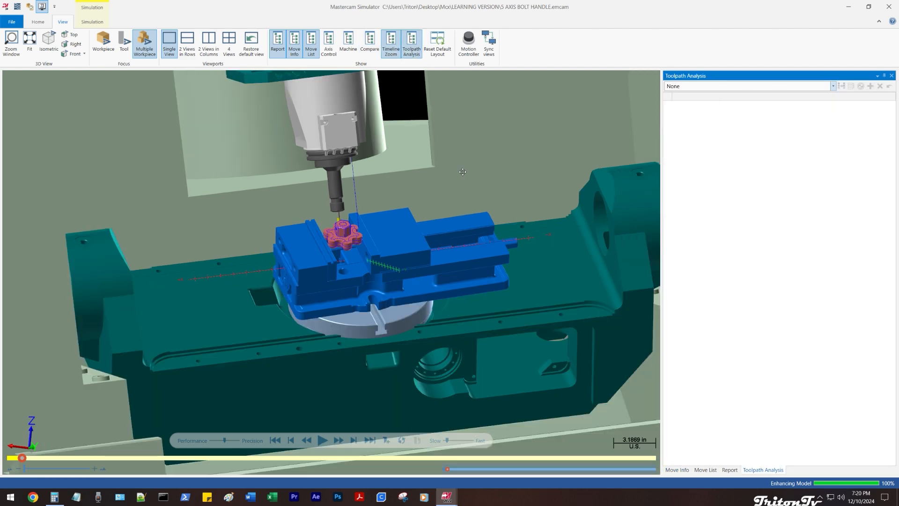
middle_drag(392, 188, 411, 182)
scroll(412, 182, up, 3)
- Turn on toolpath visibility and inspect the toolpath around the hex boss
click(37, 22)
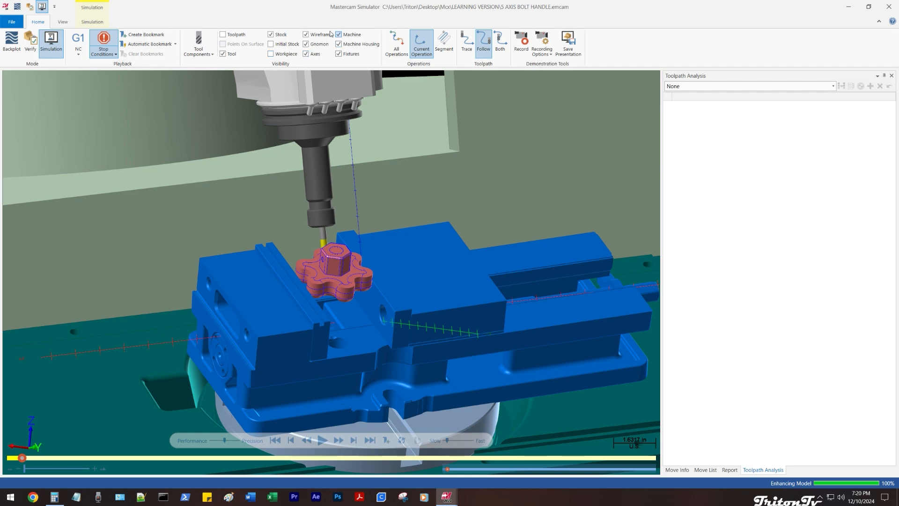
scroll(317, 261, up, 2)
mouse_move(317, 261)
middle_down()
mouse_move(306, 257)
mouse_move(302, 229)
mouse_move(320, 269)
mouse_move(314, 304)
mouse_move(321, 257)
middle_up()
scroll(321, 271, up, 4)
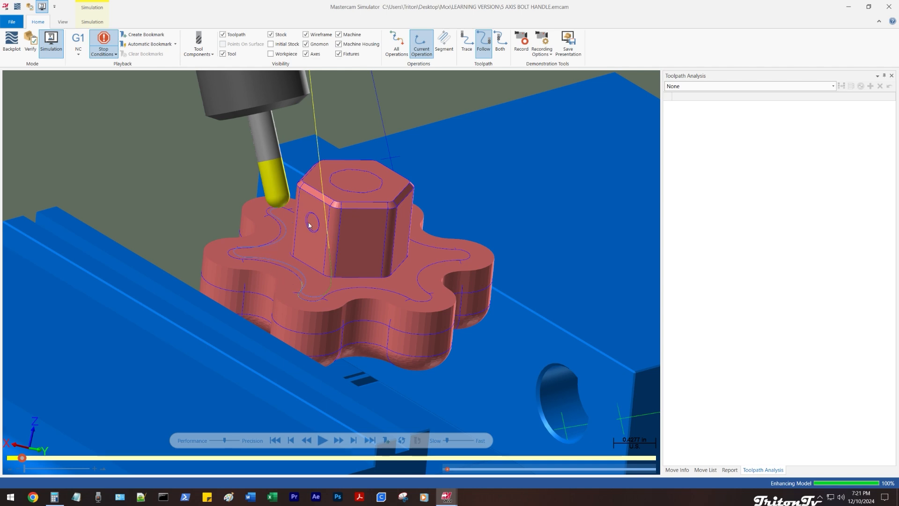
- Play the simulation forward in short stretches and examine the ball end mill following the handle's lobes
scroll(308, 220, down, 4)
scroll(308, 217, up, 4)
middle_drag(308, 216, 393, 231)
scroll(321, 245, up, 5)
scroll(321, 245, down, 5)
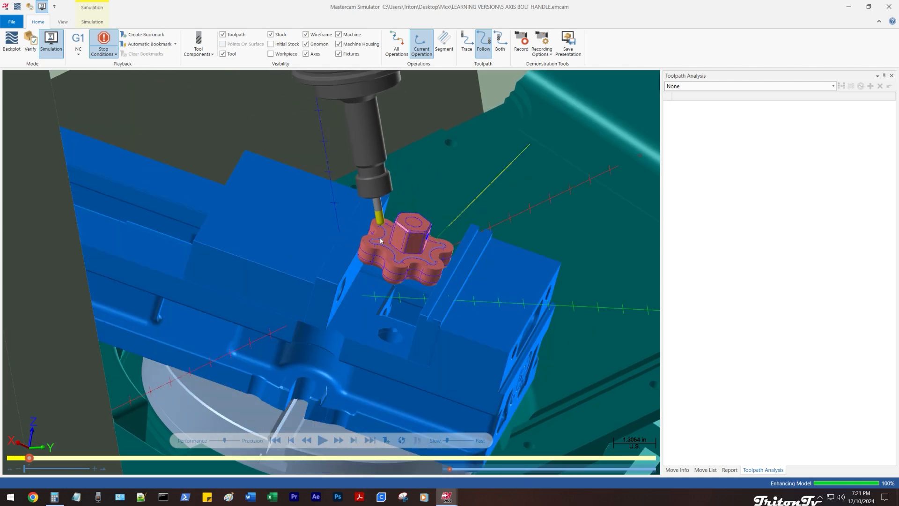
scroll(393, 231, down, 4)
key(r)
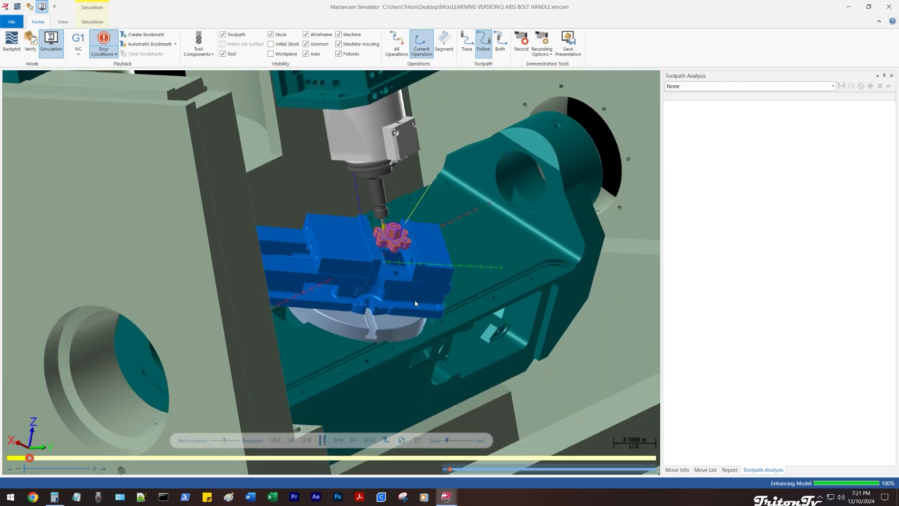
scroll(417, 296, up, 5)
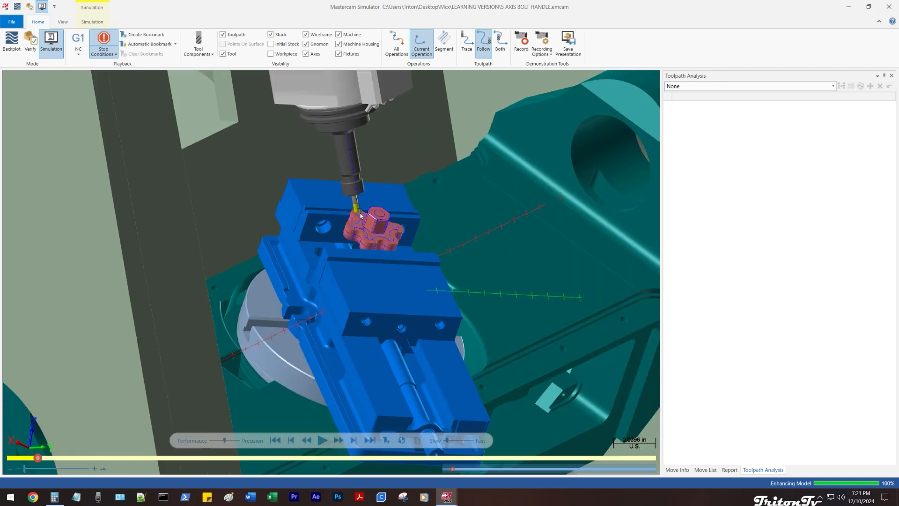
- Set Toolpath Analysis to color the toolpath by Operation
click(688, 86)
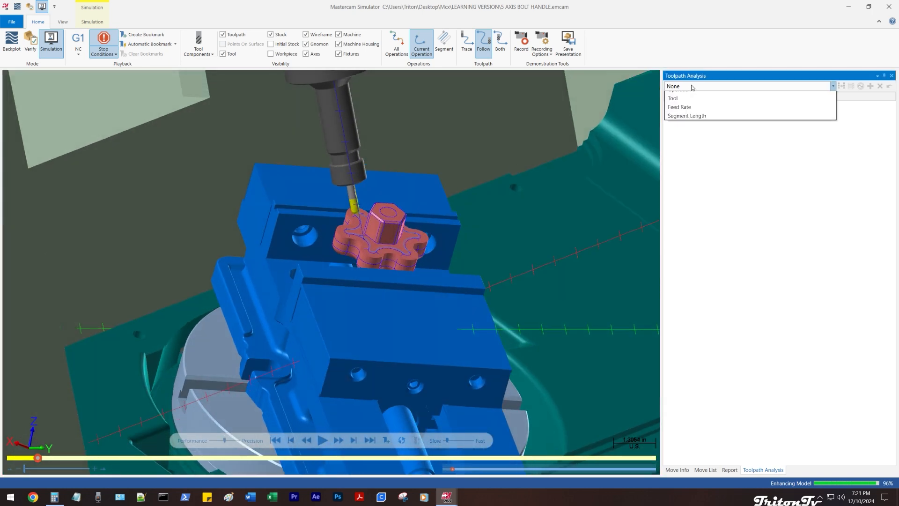
click(685, 108)
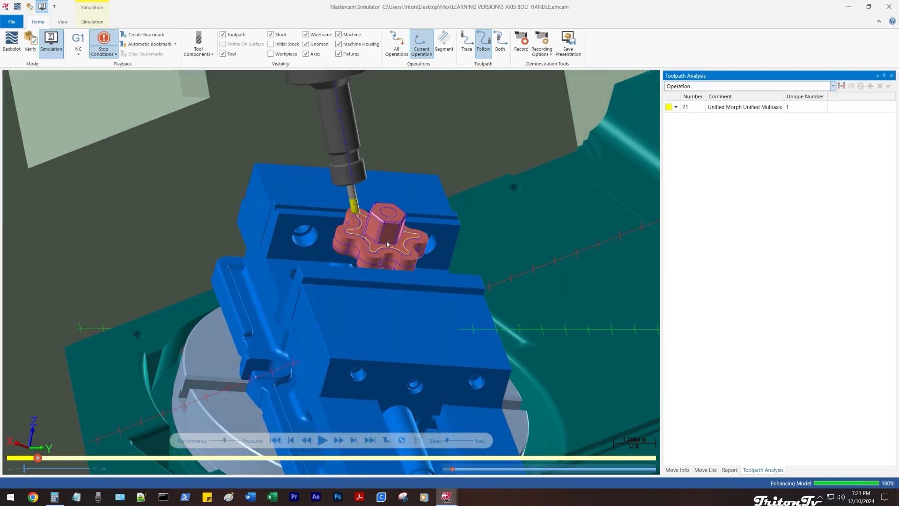
- Keep the toolpath colored by Operation and inspect its path around the handle's lobes and hex boss
scroll(387, 243, up, 6)
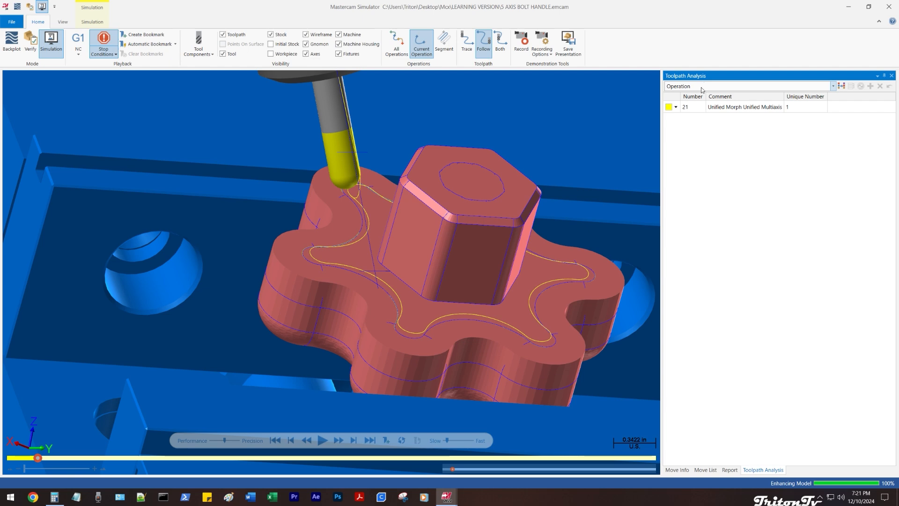
click(692, 87)
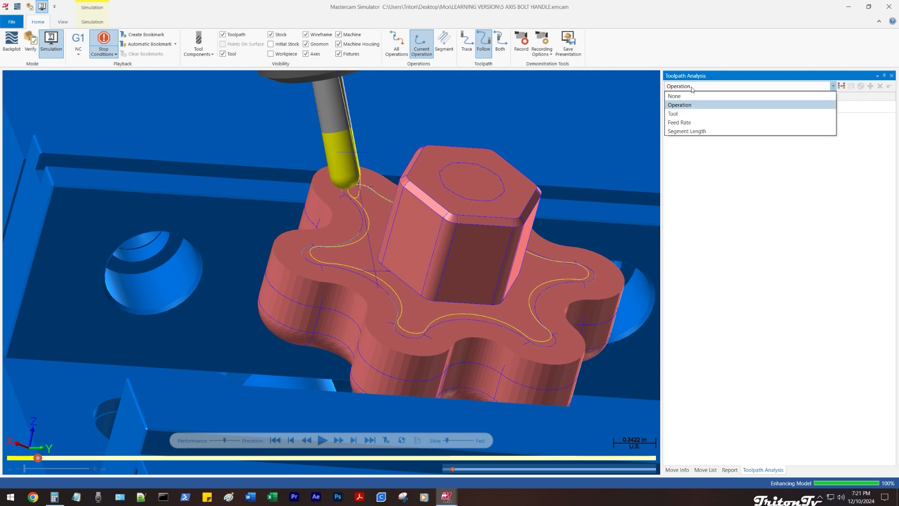
click(689, 105)
scroll(367, 211, down, 4)
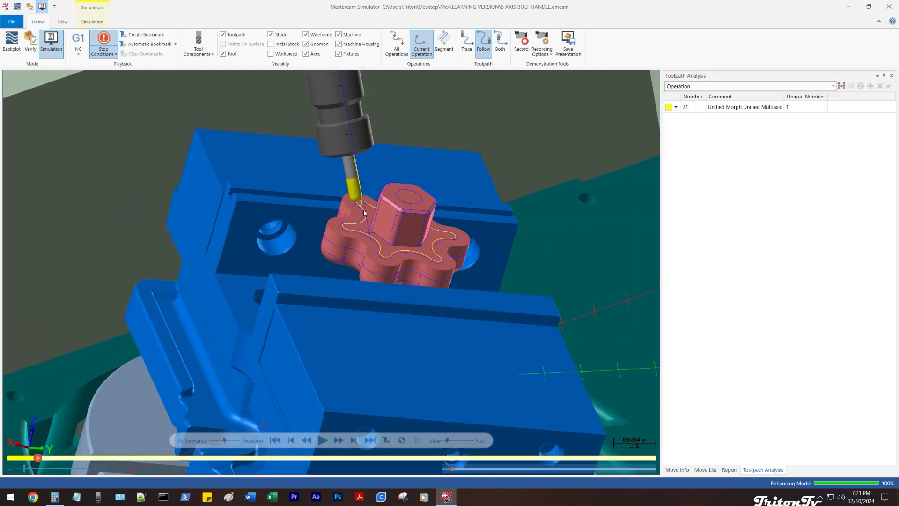
middle_drag(364, 207, 329, 249)
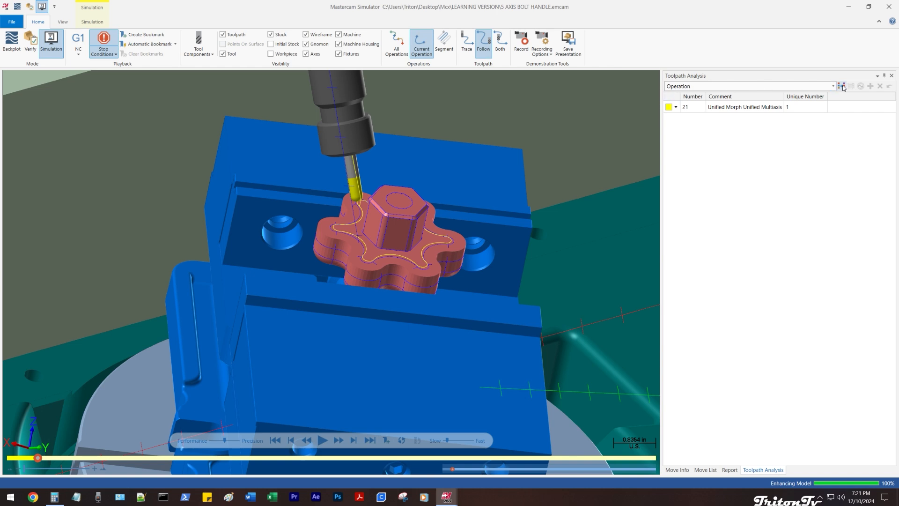
- Switch Toolpath Analysis to Tool and on to Feed Rate, inspecting the motion colors around the handle
click(731, 89)
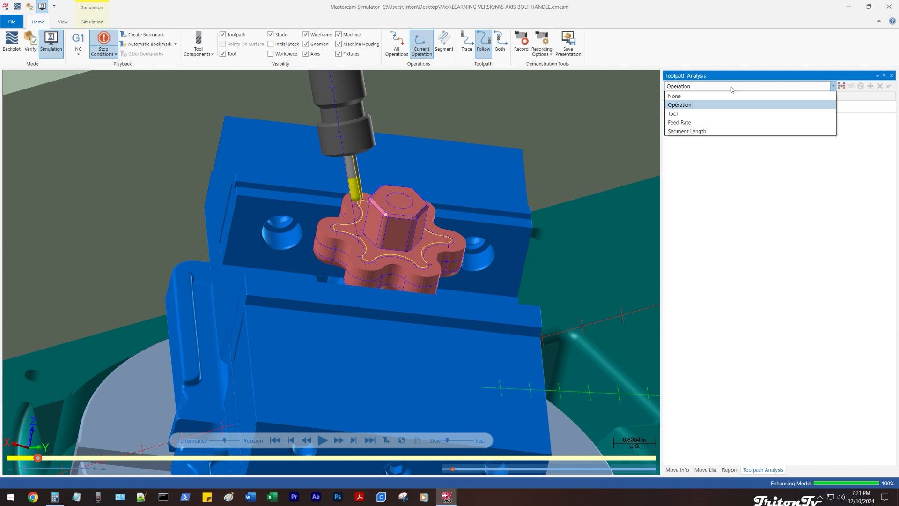
click(693, 115)
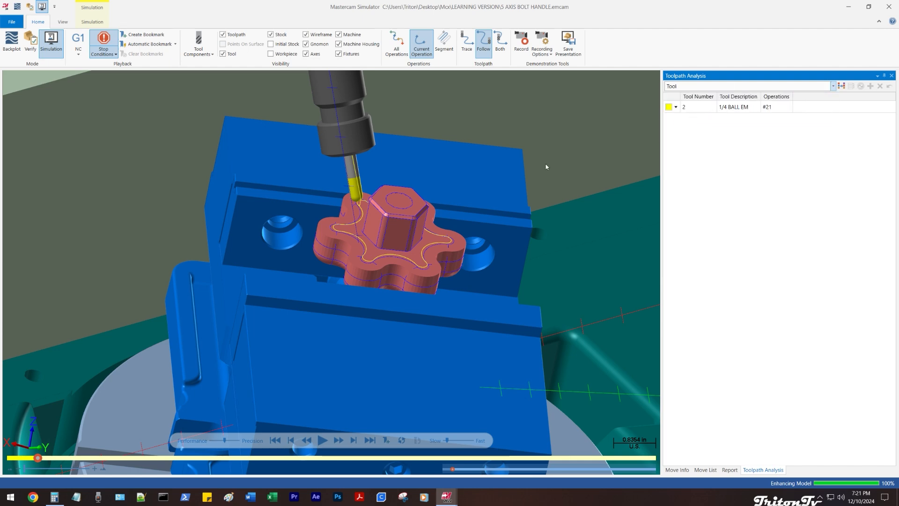
click(702, 86)
click(692, 123)
mouse_move(356, 224)
middle_down()
mouse_move(367, 223)
mouse_move(338, 223)
mouse_move(389, 223)
mouse_move(360, 221)
middle_up()
scroll(349, 174, up, 5)
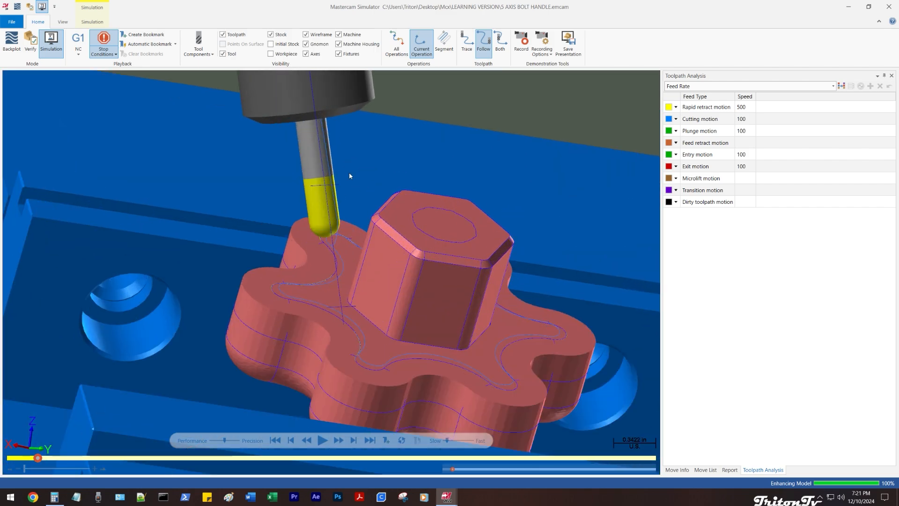
scroll(349, 176, down, 5)
middle_drag(349, 175, 308, 195)
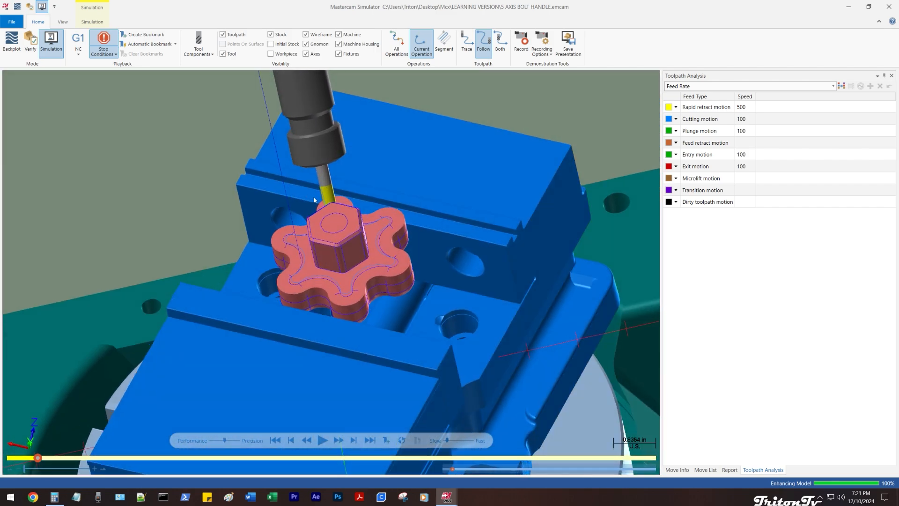
- Play the machine simulation to the end at the fastest speed, watching the cutter and trunnion, and inspect the machined handle
scroll(314, 200, down, 5)
key(r)
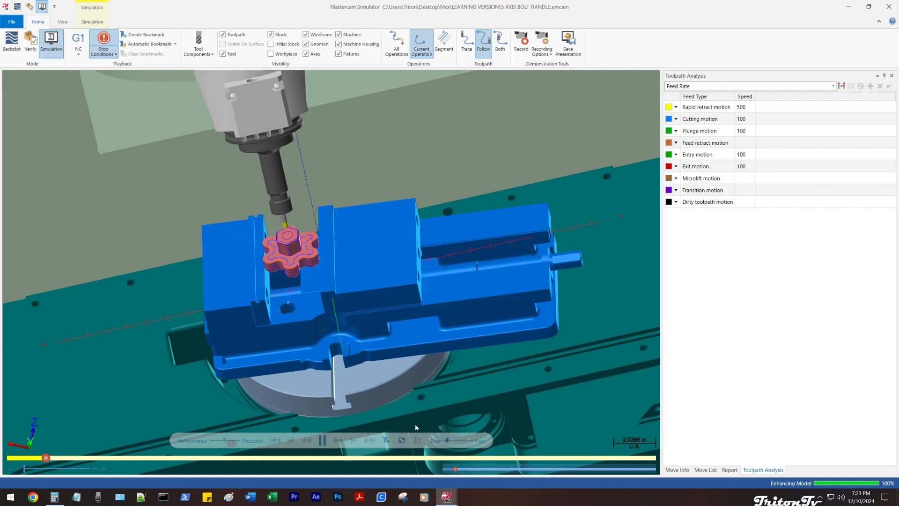
drag(446, 440, 472, 440)
scroll(315, 250, down, 3)
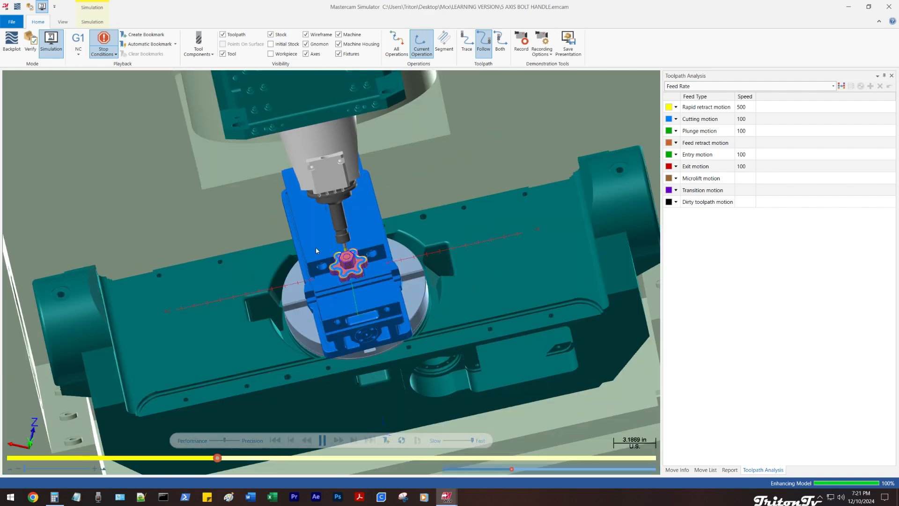
scroll(362, 257, up, 4)
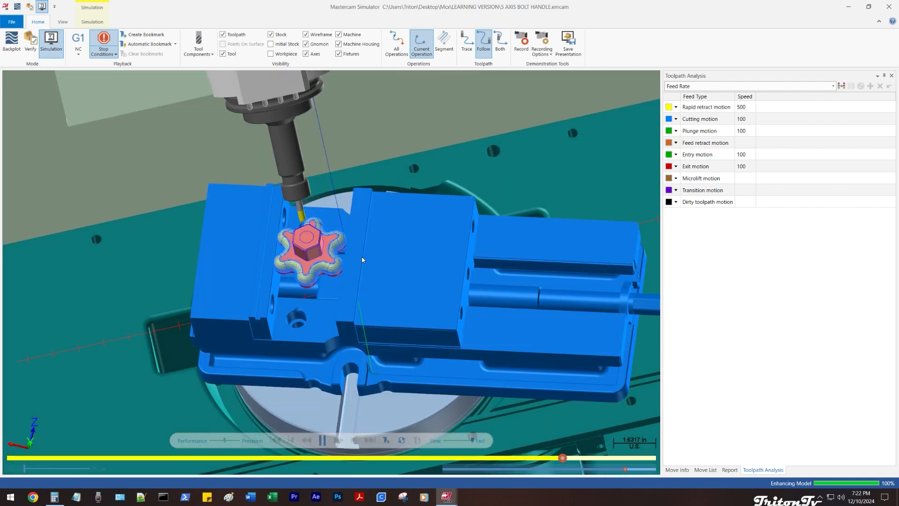
scroll(362, 256, down, 1)
middle_drag(365, 220, 369, 206)
scroll(366, 219, up, 5)
scroll(366, 219, up, 1)
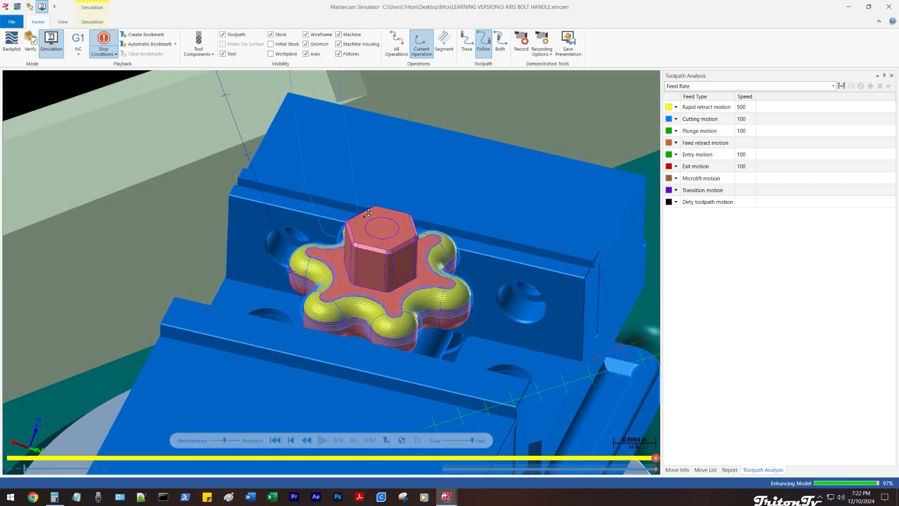
- Color the toolpath by Segment Length
click(763, 85)
click(692, 138)
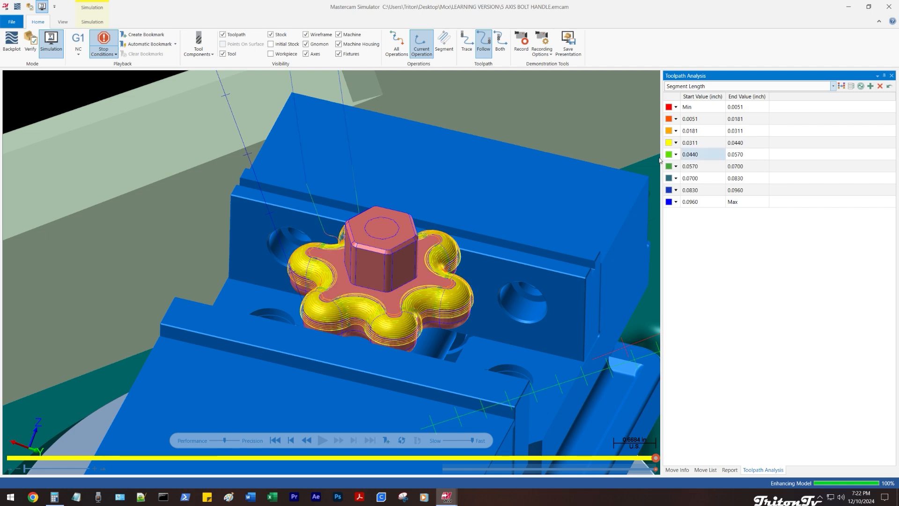
- Reset the analysis to None with the toolpath hidden, and close Toolpath Analysis
click(763, 85)
click(749, 92)
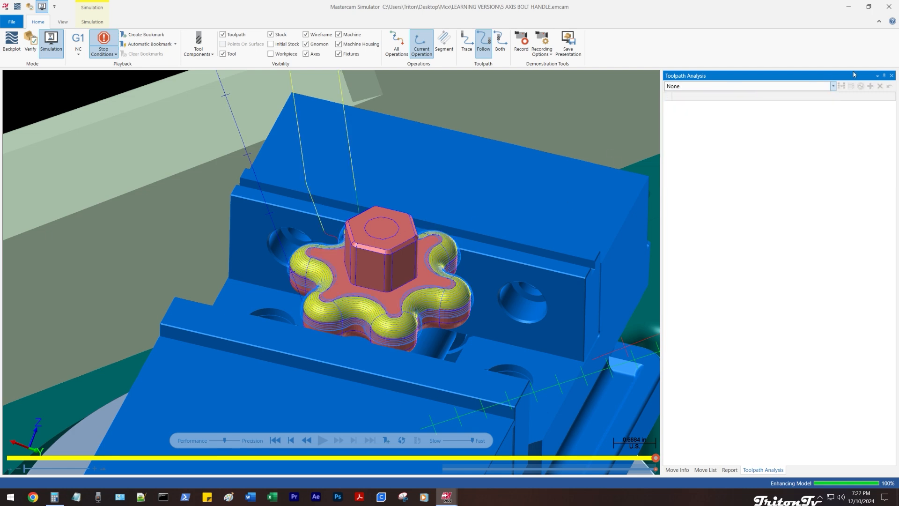
click(232, 36)
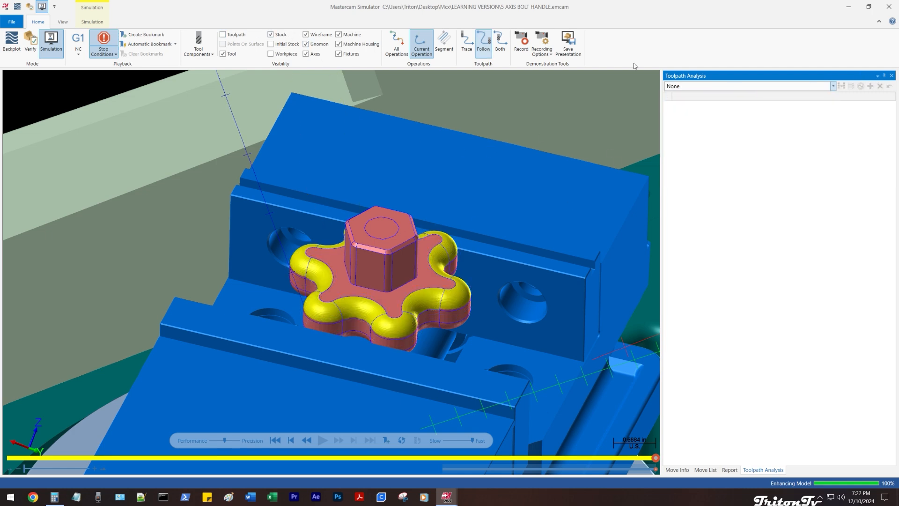
click(891, 76)
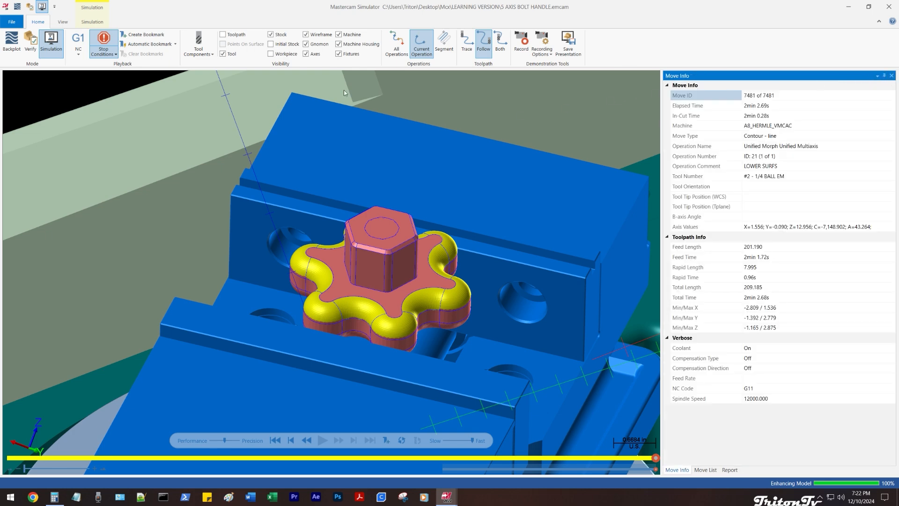
- Examine the whole machine from outside, including the trunnion table, vise and spindle around the handle
click(63, 22)
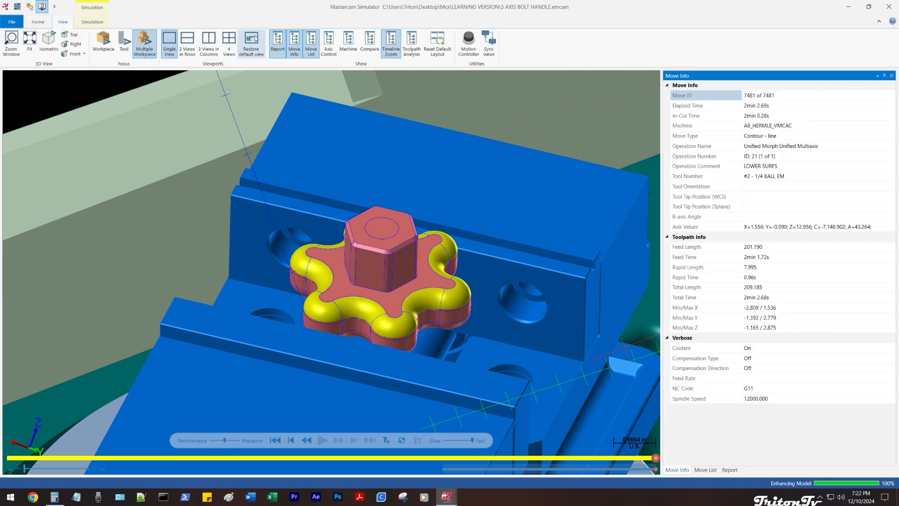
scroll(242, 111, down, 3)
scroll(242, 109, down, 3)
middle_drag(243, 109, 302, 144)
scroll(254, 101, down, 4)
scroll(305, 144, down, 3)
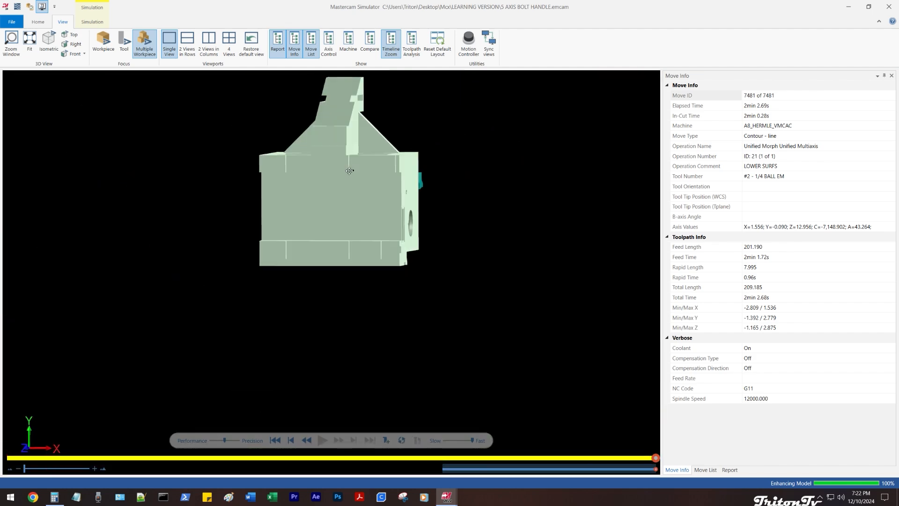
middle_drag(349, 169, 278, 162)
mouse_move(367, 182)
middle_down()
mouse_move(356, 162)
mouse_move(369, 174)
middle_up()
scroll(369, 176, up, 5)
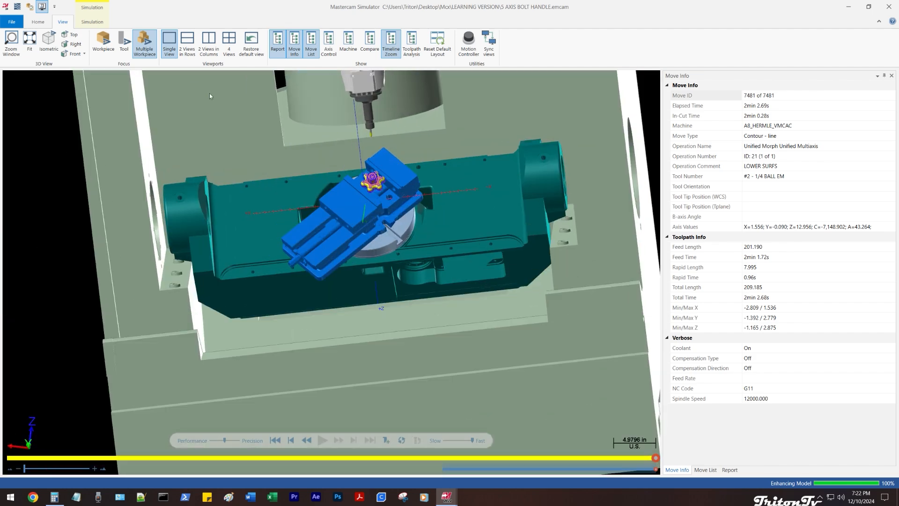
- Split the display into two views in rows with a different machine orientation in each, and restart the simulation
click(187, 42)
scroll(348, 308, down, 1)
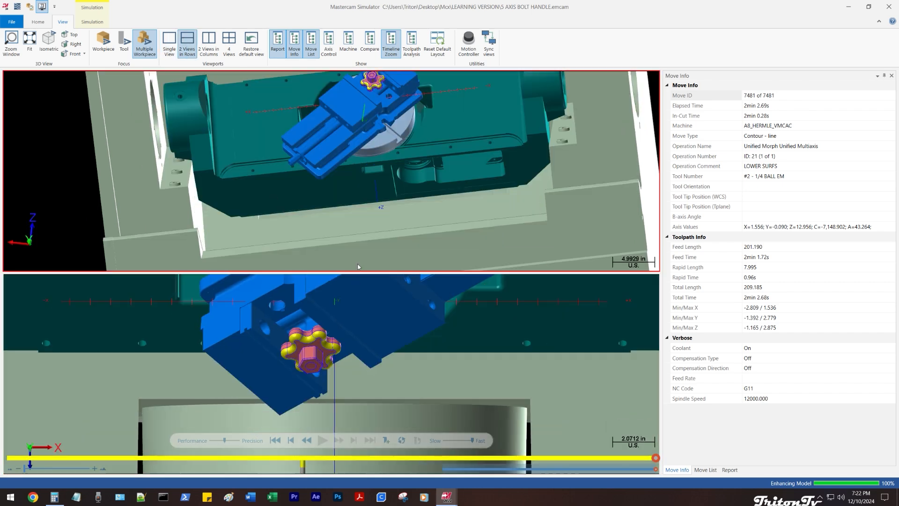
scroll(351, 183, down, 3)
middle_drag(351, 183, 367, 122)
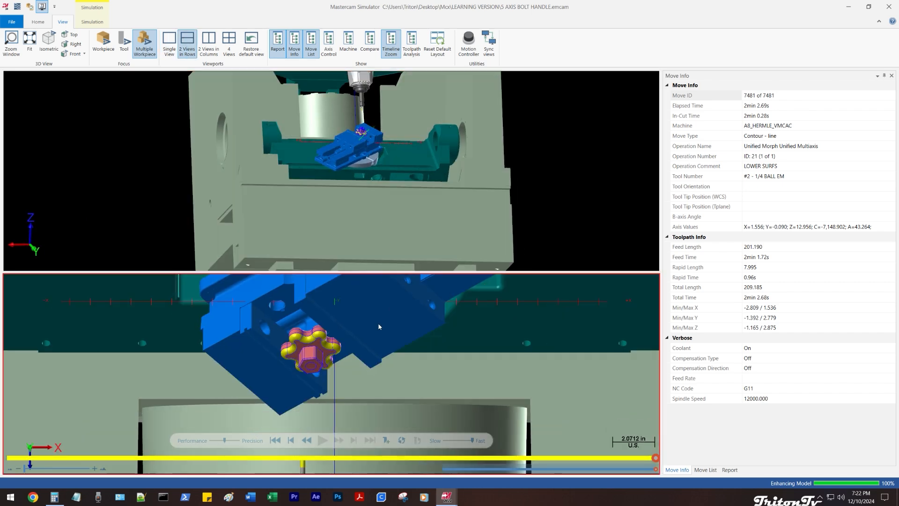
middle_drag(379, 326, 354, 331)
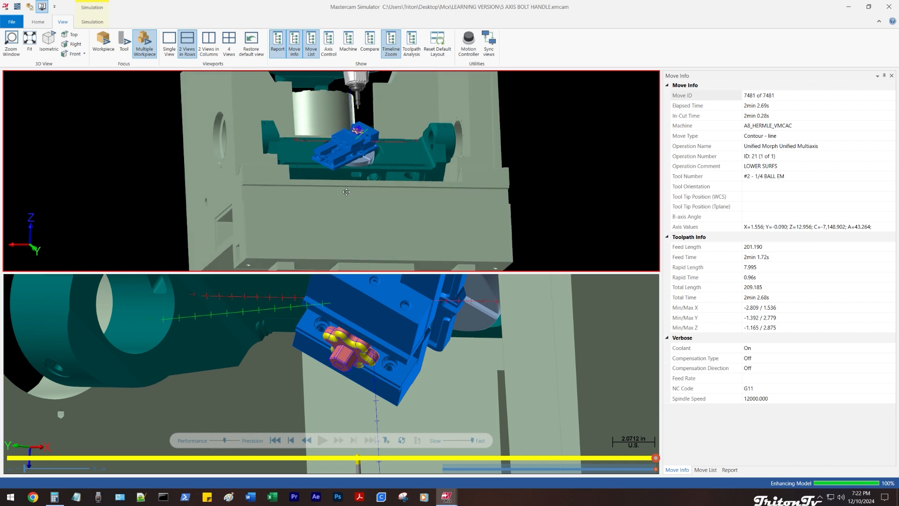
middle_drag(337, 155, 323, 145)
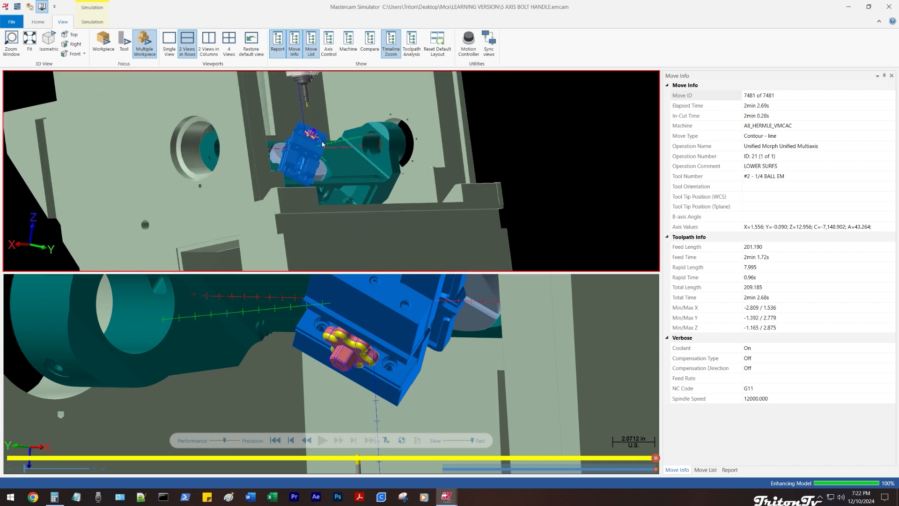
click(367, 346)
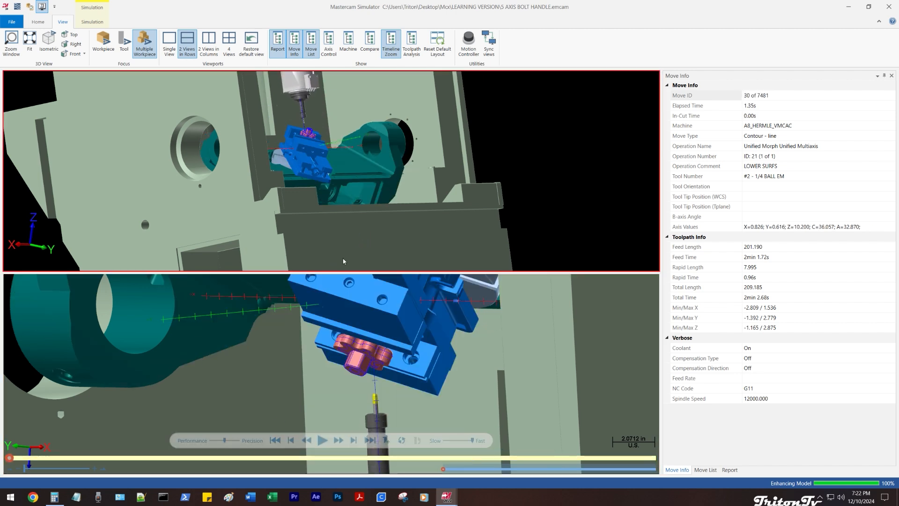
- Change the display from two views in columns to four views, framing the handle and vise from different angles
click(209, 46)
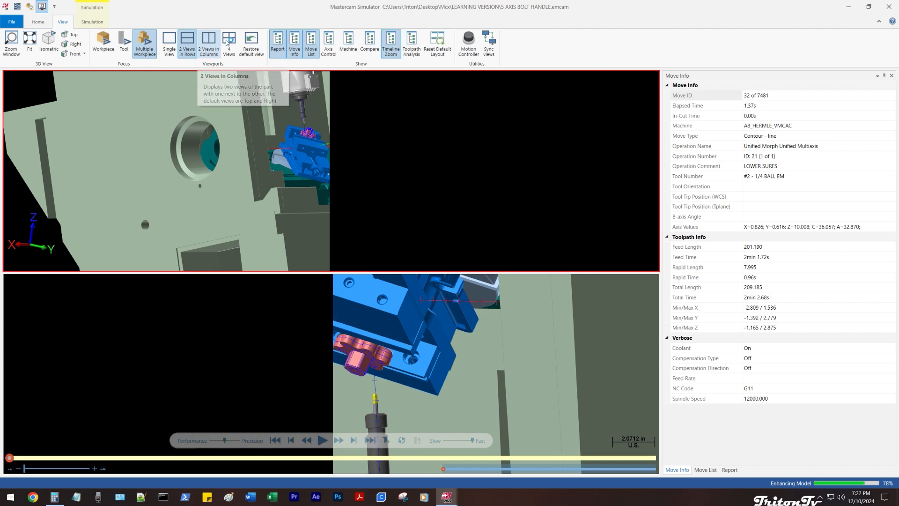
click(229, 42)
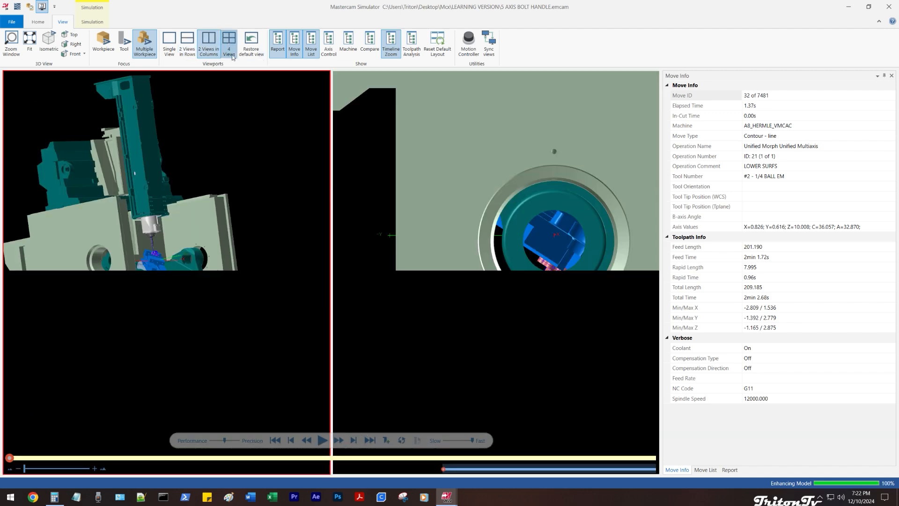
scroll(215, 176, up, 8)
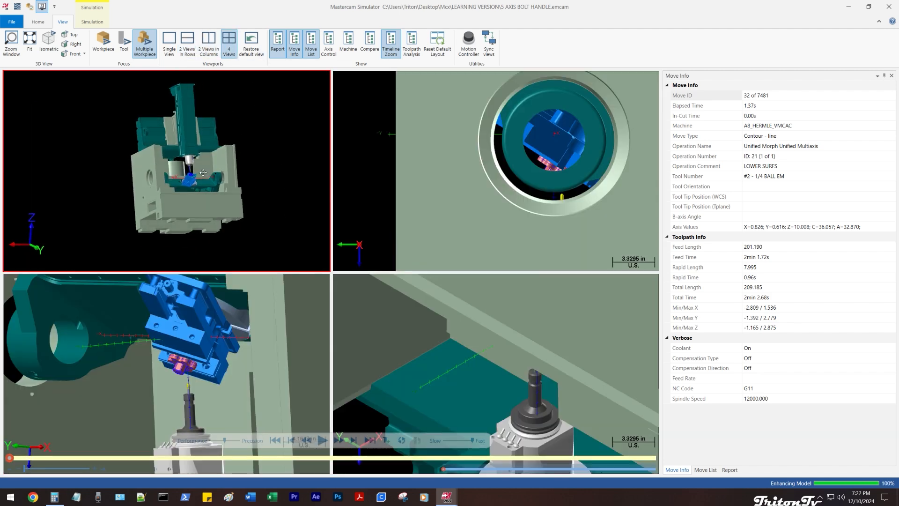
scroll(194, 181, up, 2)
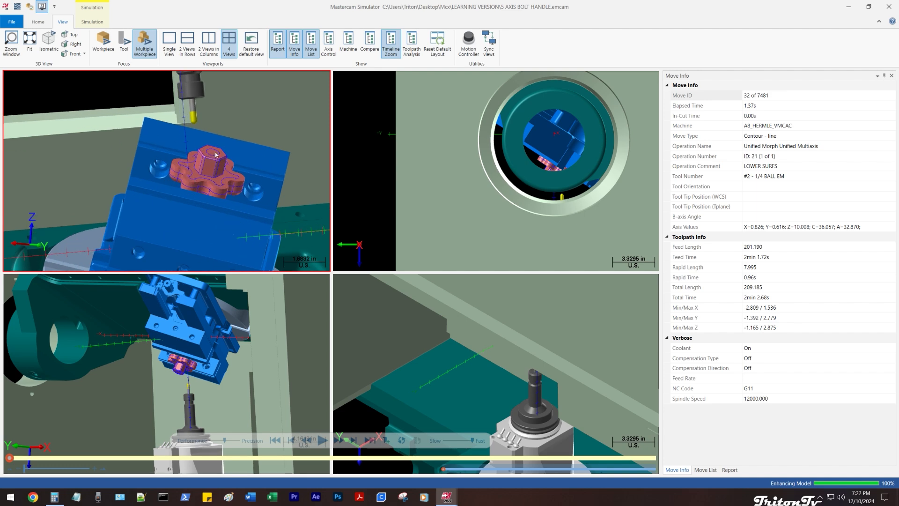
click(523, 134)
scroll(523, 135, down, 1)
middle_drag(523, 135, 546, 139)
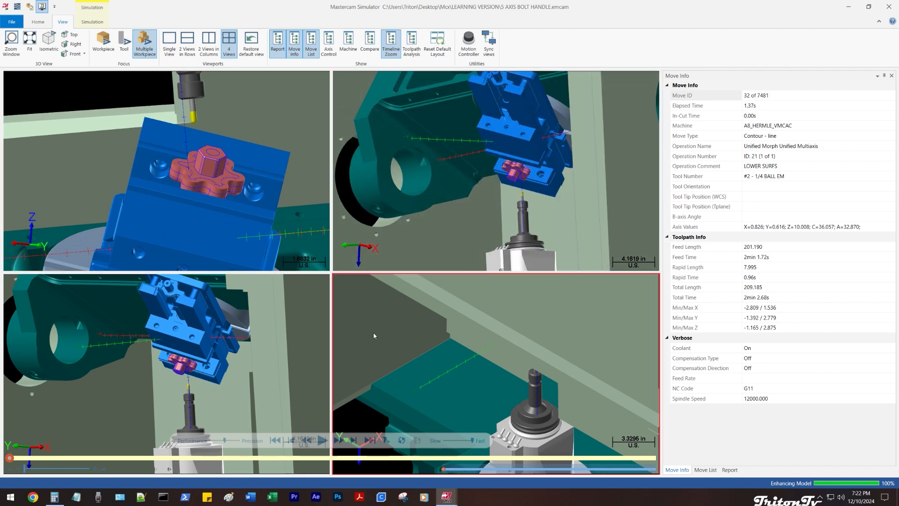
middle_drag(237, 367, 263, 353)
- Try the Distance dimension tool on the handle and tool holder across the four views
click(93, 22)
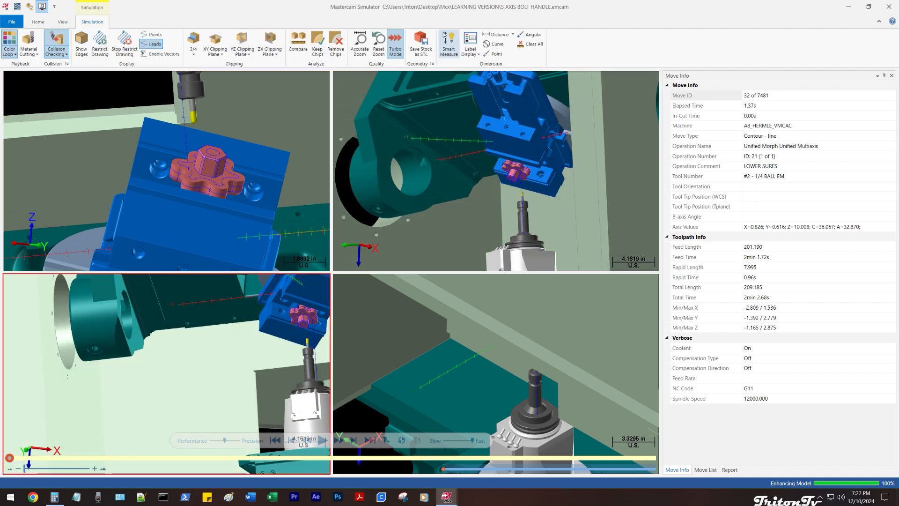
click(215, 171)
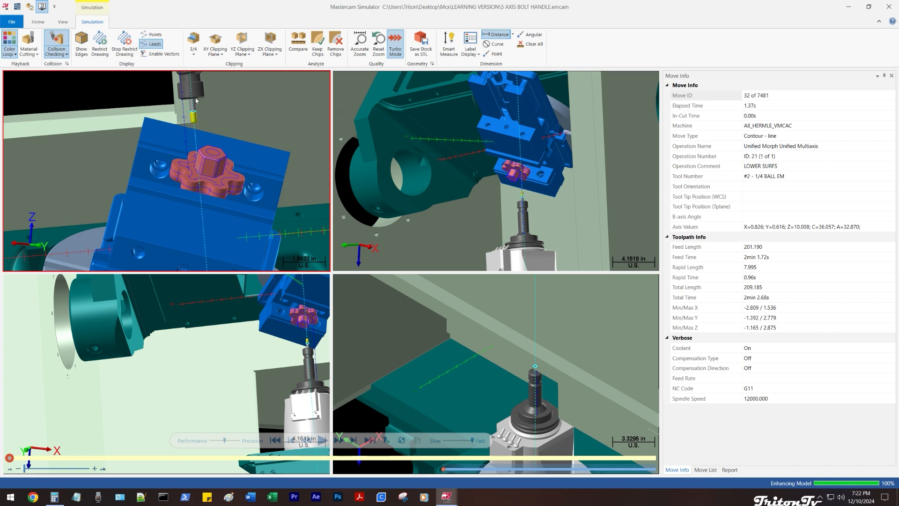
click(524, 208)
scroll(524, 208, up, 5)
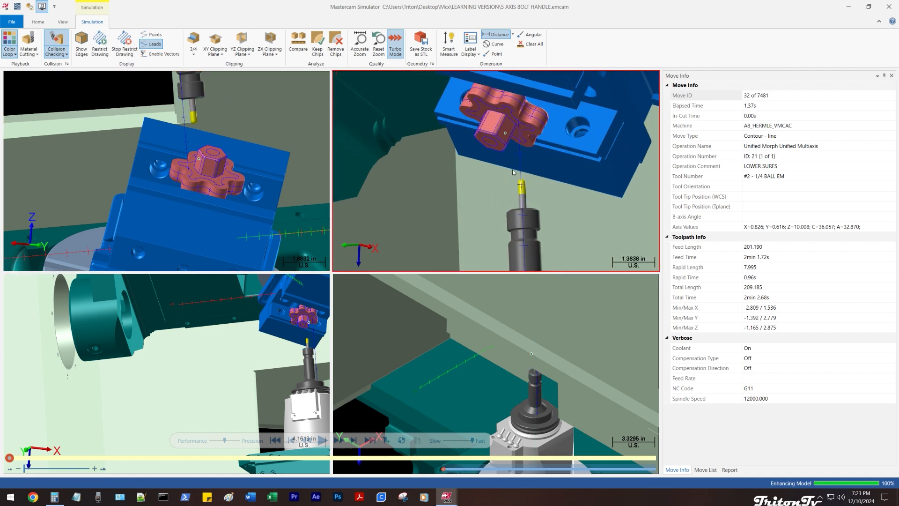
scroll(483, 162, down, 5)
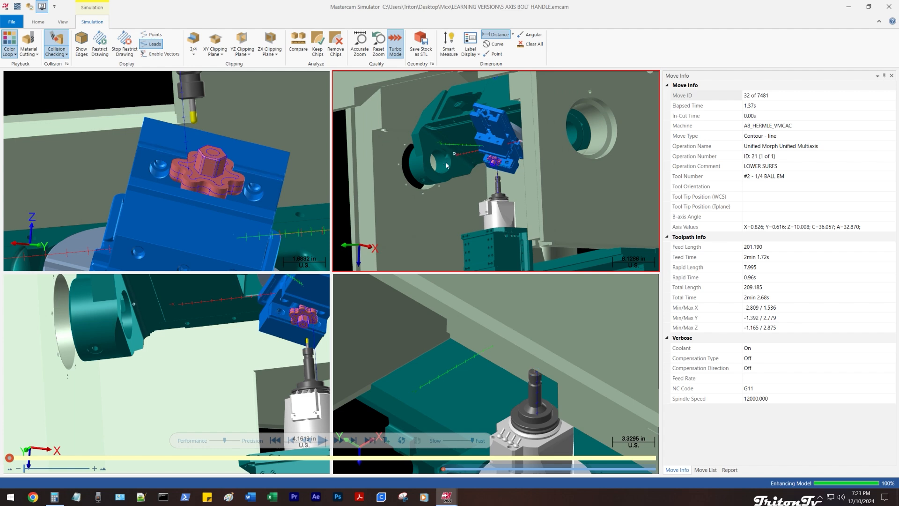
click(222, 160)
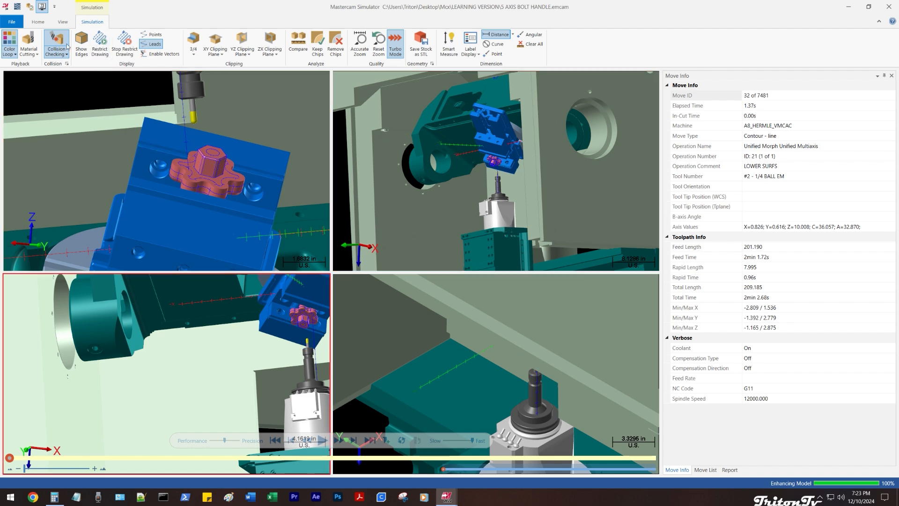
click(63, 22)
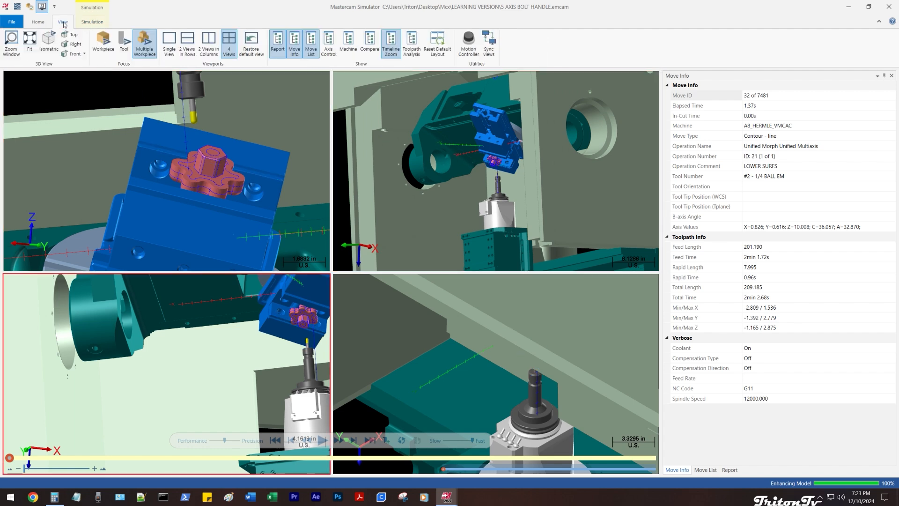
- Switch the display from four views to a single view framing the trunnion table, vise and spindle
click(168, 41)
scroll(333, 148, down, 5)
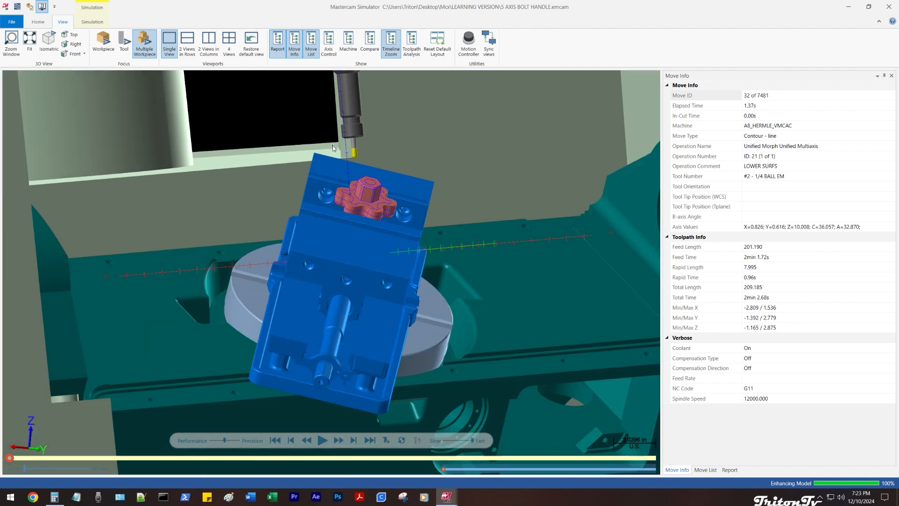
scroll(365, 180, down, 3)
middle_drag(379, 173, 270, 74)
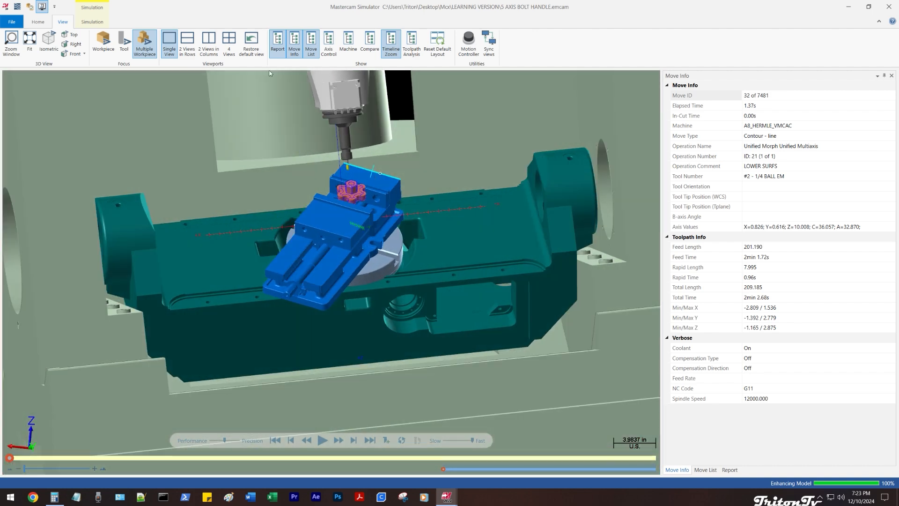
- Try the Distance dimension tool on the machine wall behind the trunnion table
click(92, 22)
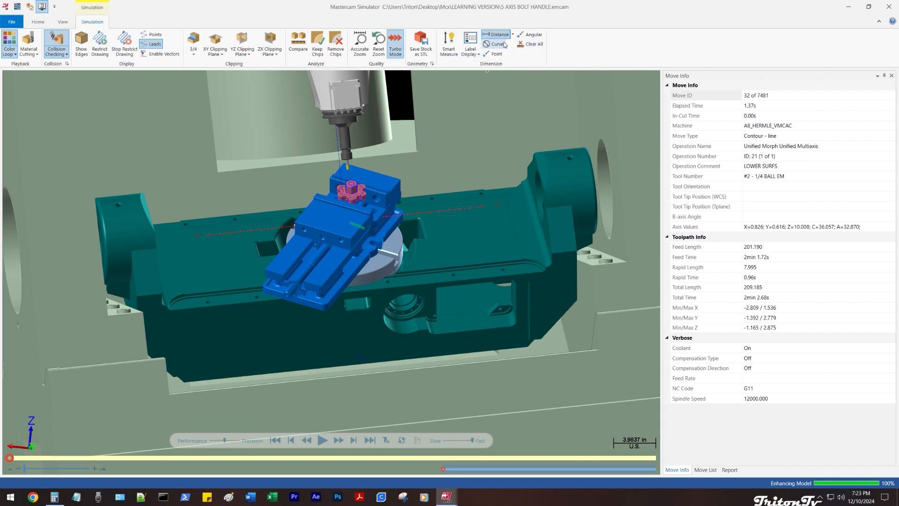
click(466, 141)
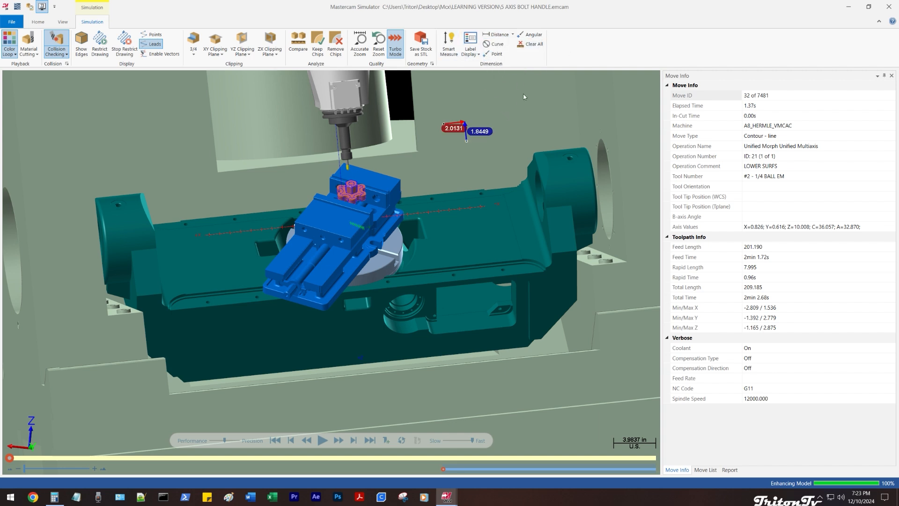
scroll(349, 161, up, 1)
scroll(349, 161, down, 2)
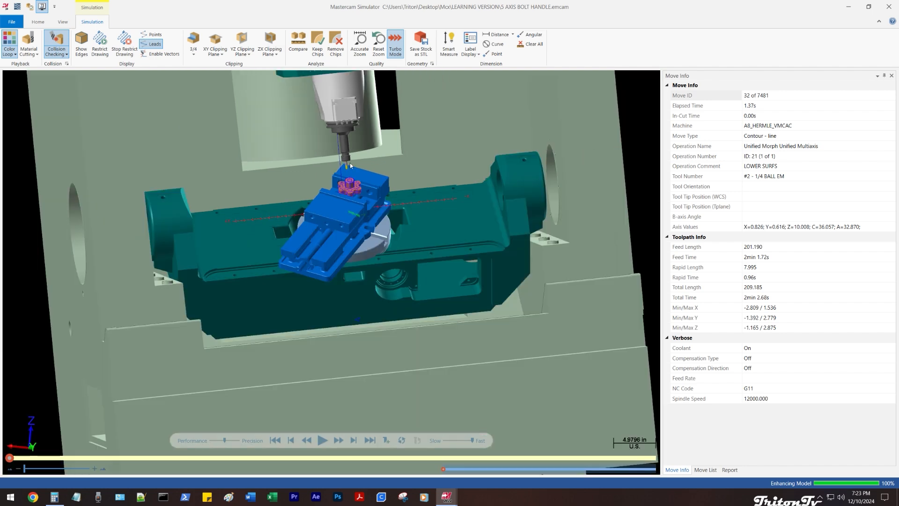
mouse_move(350, 162)
middle_down()
mouse_move(340, 174)
mouse_move(349, 173)
middle_up()
- Examine the whole machine from the front and from above, including the spindle, trunnion table and vise
click(39, 22)
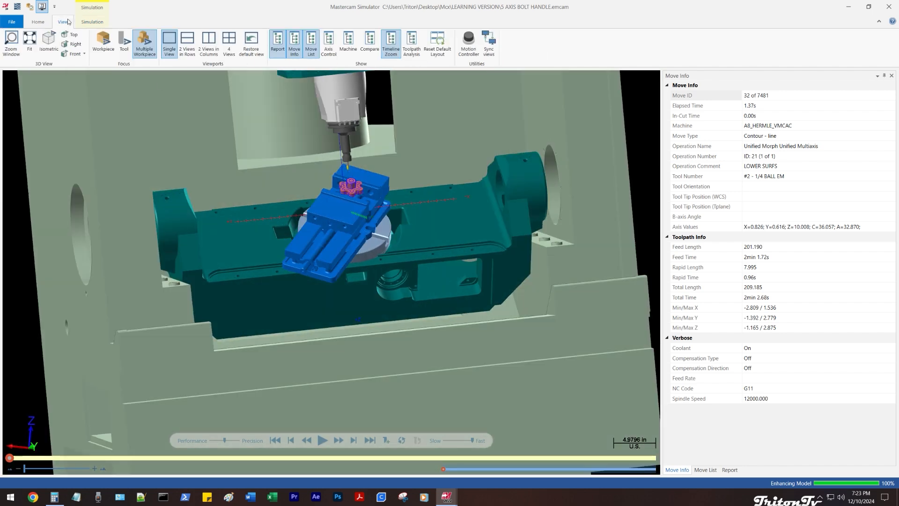
click(63, 21)
scroll(313, 173, down, 5)
scroll(310, 172, up, 5)
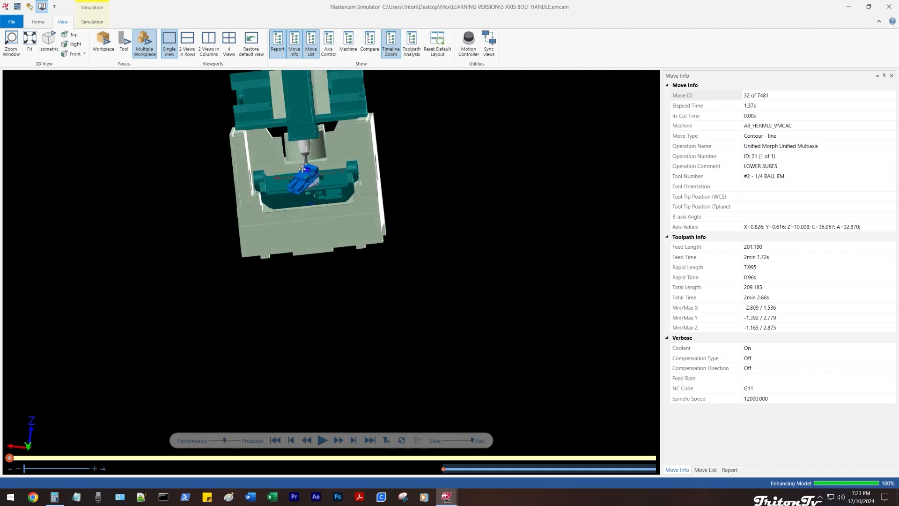
scroll(288, 176, down, 3)
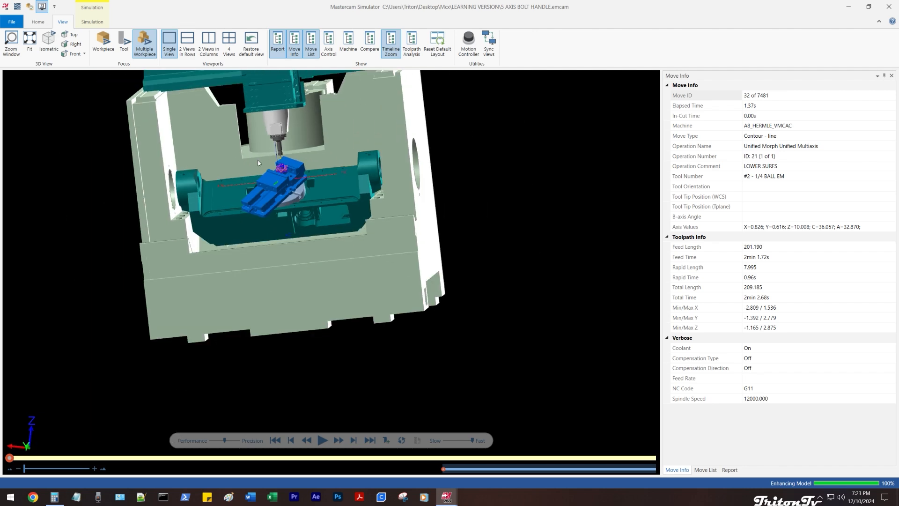
middle_drag(287, 175, 272, 165)
scroll(272, 165, up, 4)
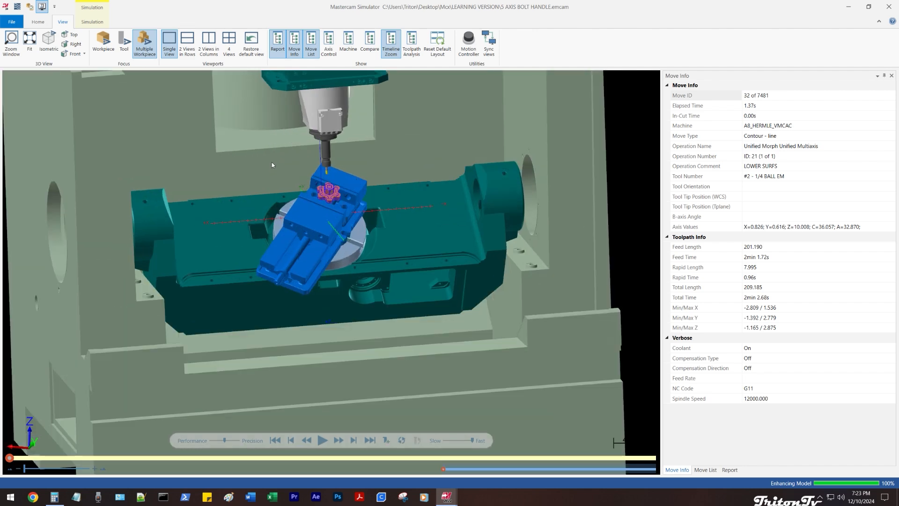
scroll(277, 144, down, 2)
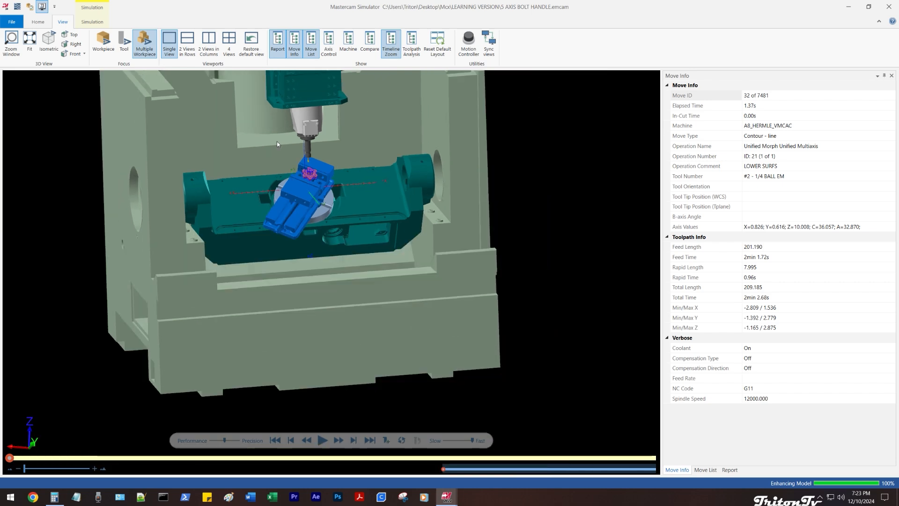
scroll(295, 153, up, 3)
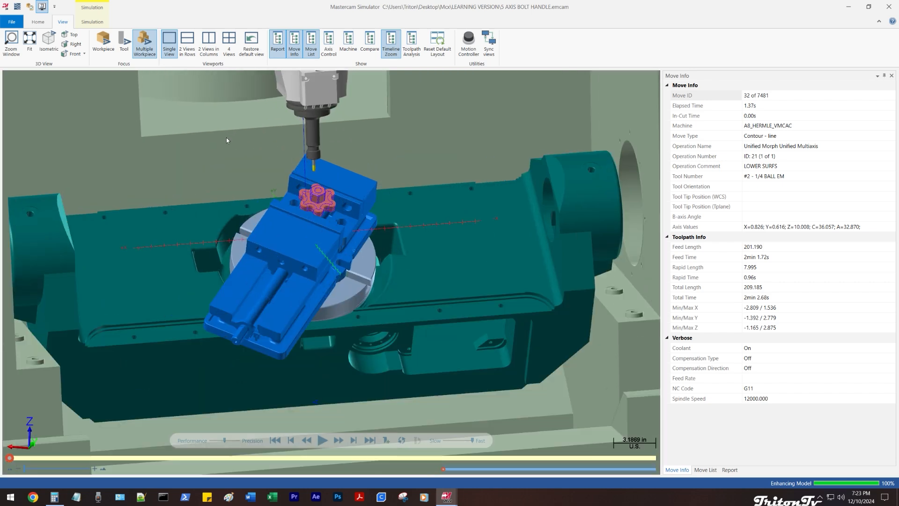
middle_drag(226, 136, 281, 153)
key(alt+1)
scroll(346, 145, down, 4)
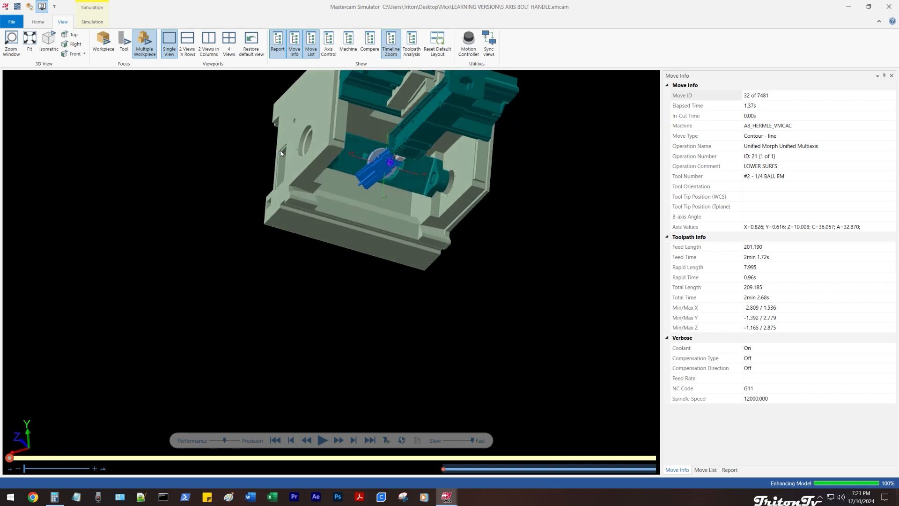
scroll(296, 154, up, 4)
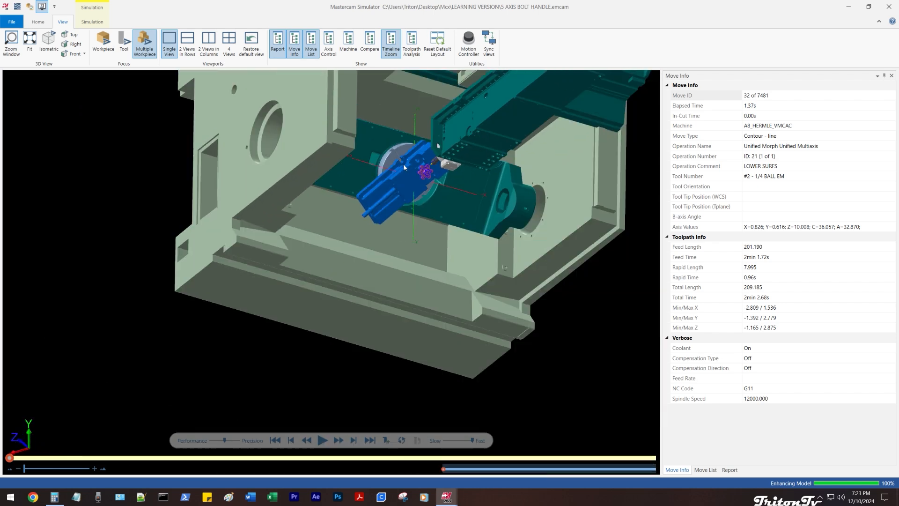
middle_drag(403, 163, 147, 63)
- Set the view focus to Workpiece and run the simulation close up on the handle and vise
click(105, 45)
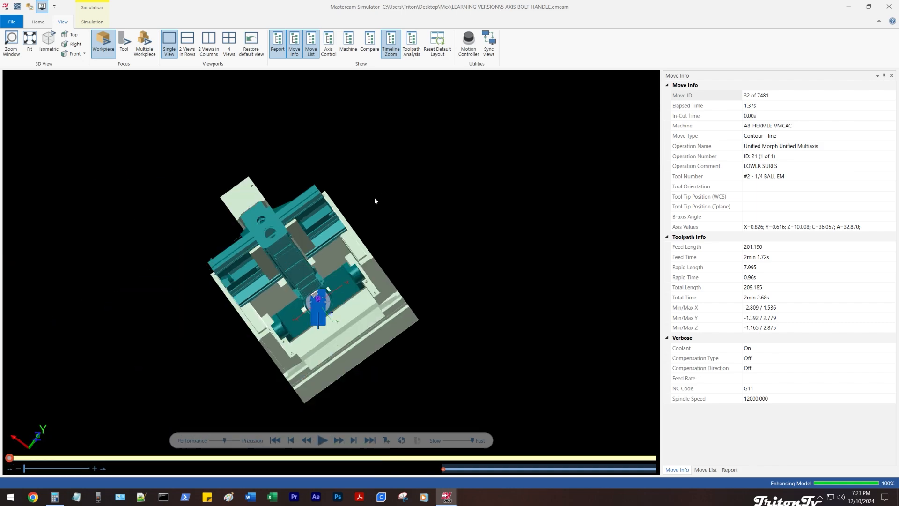
scroll(318, 299, up, 8)
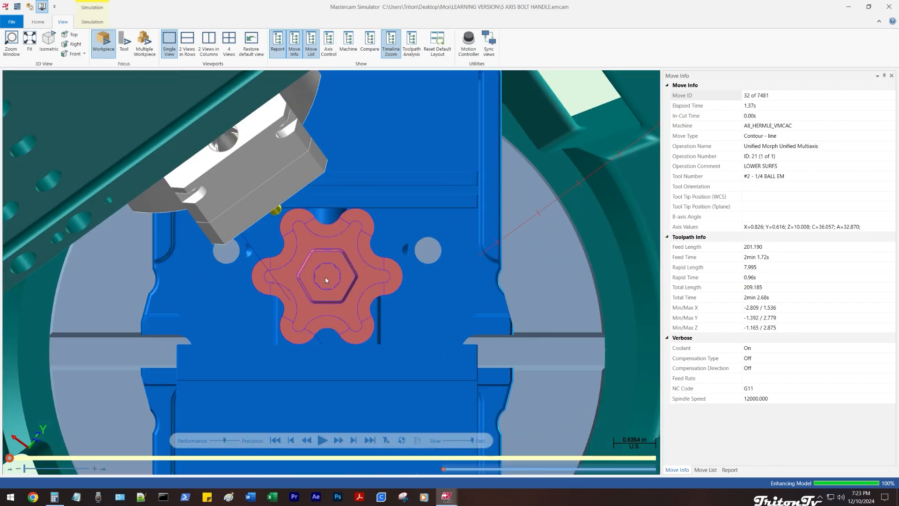
mouse_move(319, 275)
middle_down()
mouse_move(305, 271)
mouse_move(315, 273)
middle_up()
scroll(315, 268, down, 2)
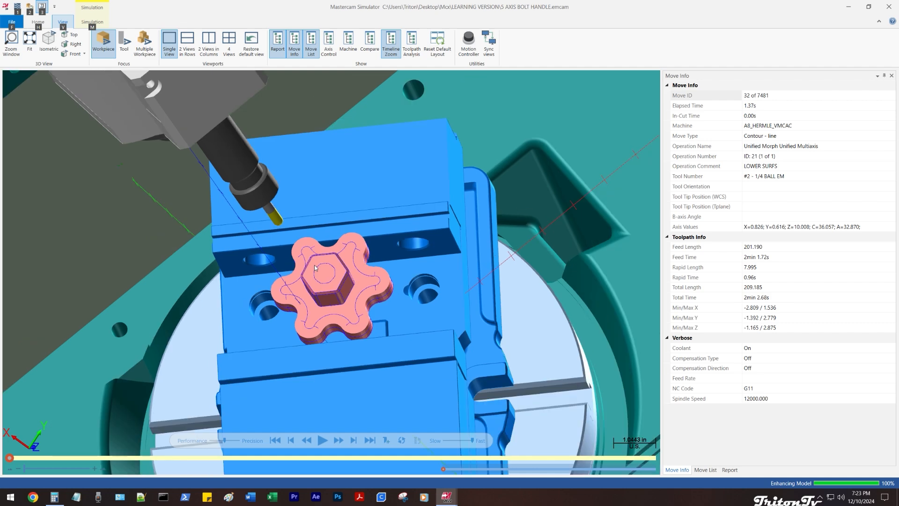
scroll(314, 265, down, 2)
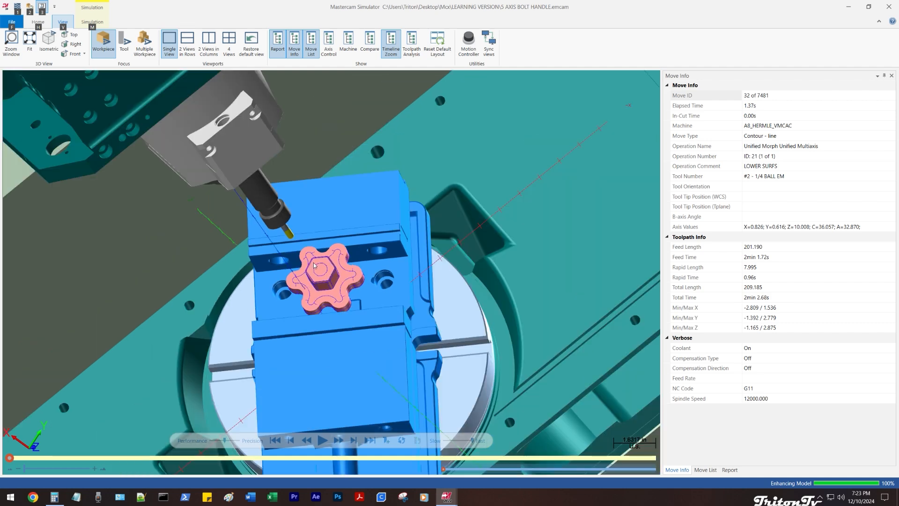
click(290, 440)
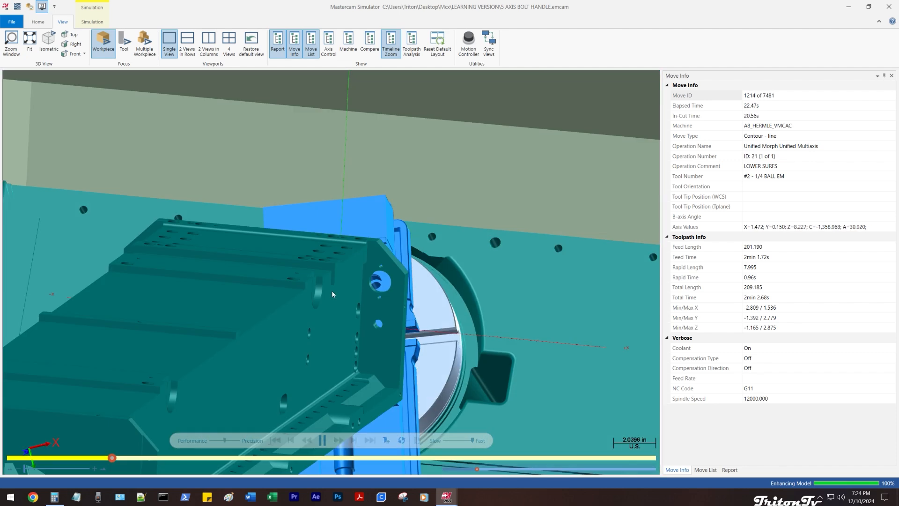
- Slow the playback speed and run the workpiece-focused simulation with the whole machine in view
key(r)
scroll(332, 295, down, 7)
middle_drag(333, 292, 354, 228)
click(451, 441)
key(r)
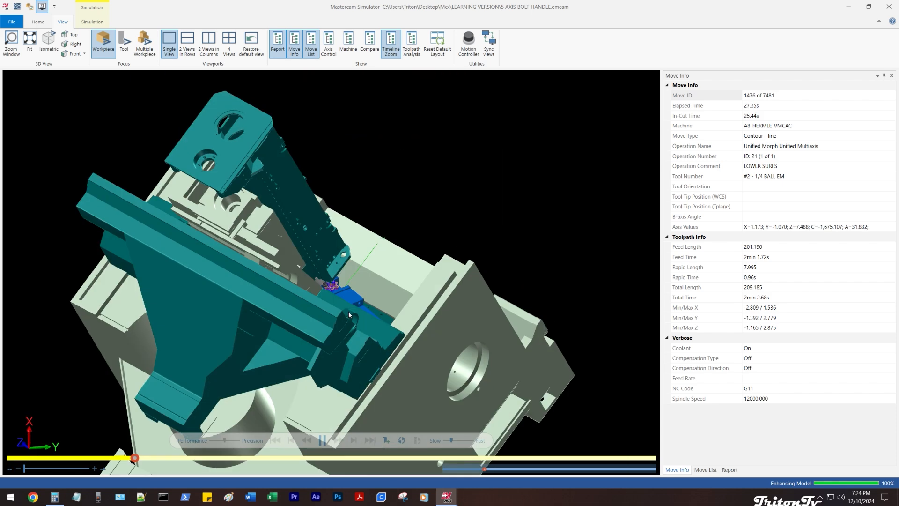
key(r)
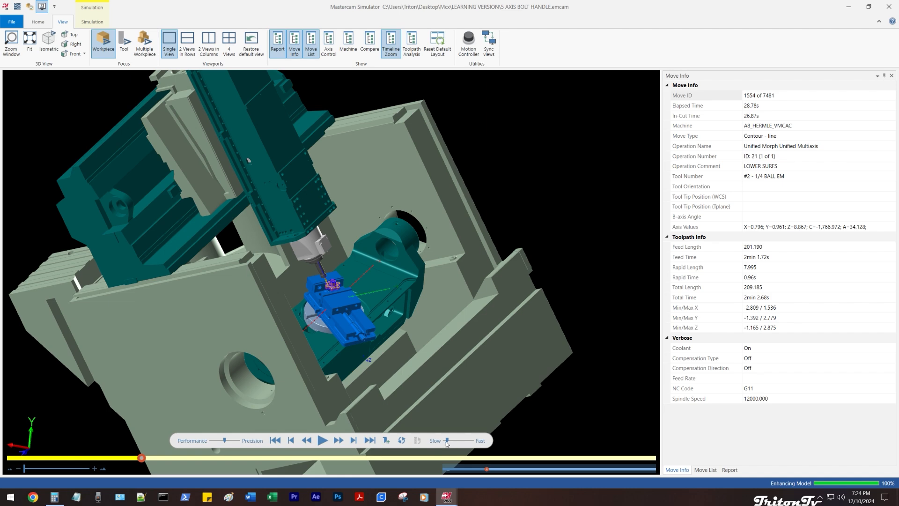
scroll(332, 321, up, 2)
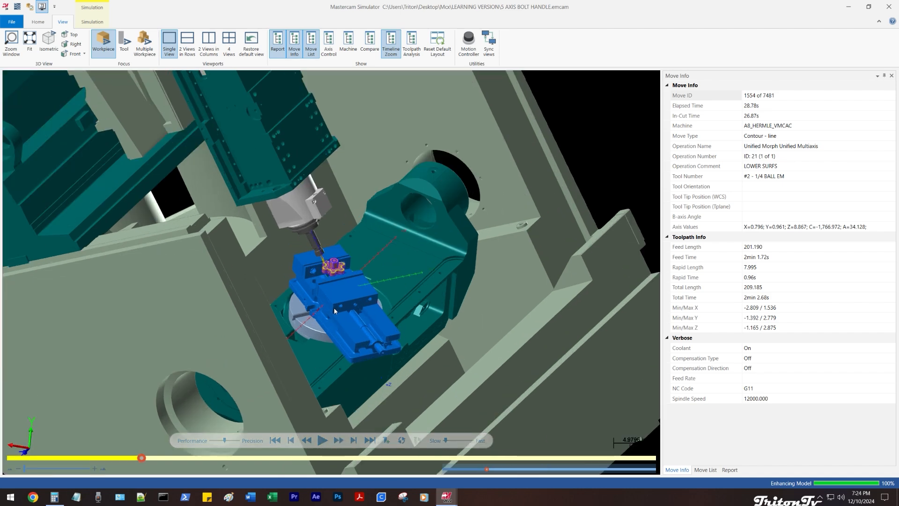
key(space)
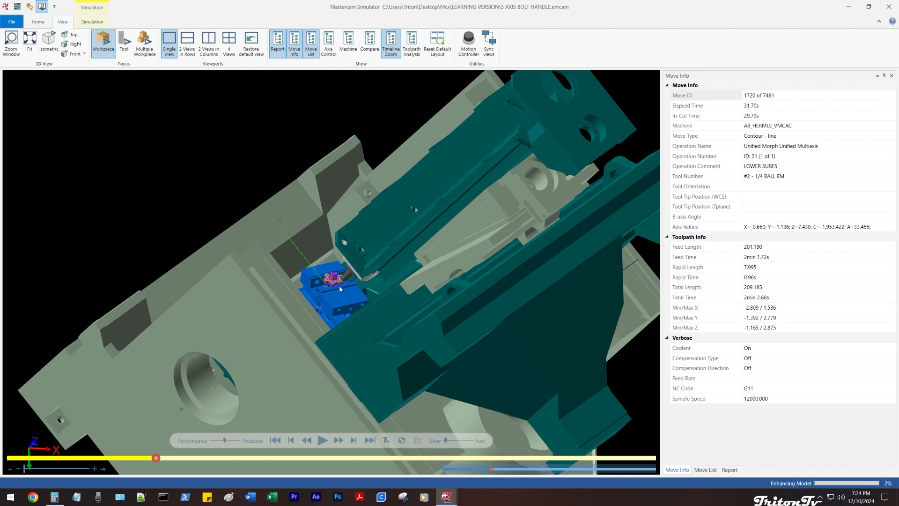
- Set the view focus to Tool and frame the machine from the front around the spindle and vise
scroll(339, 288, down, 2)
middle_drag(335, 297, 352, 251)
scroll(352, 248, down, 3)
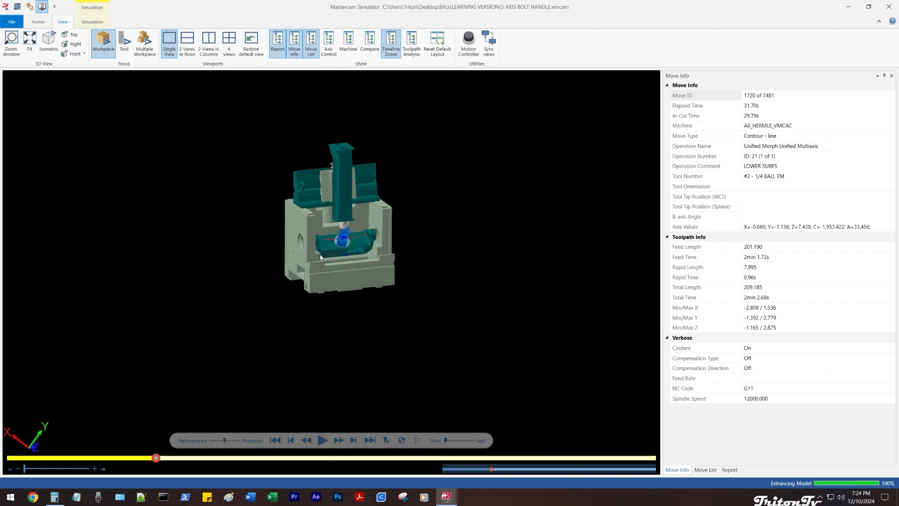
scroll(339, 240, up, 4)
click(123, 47)
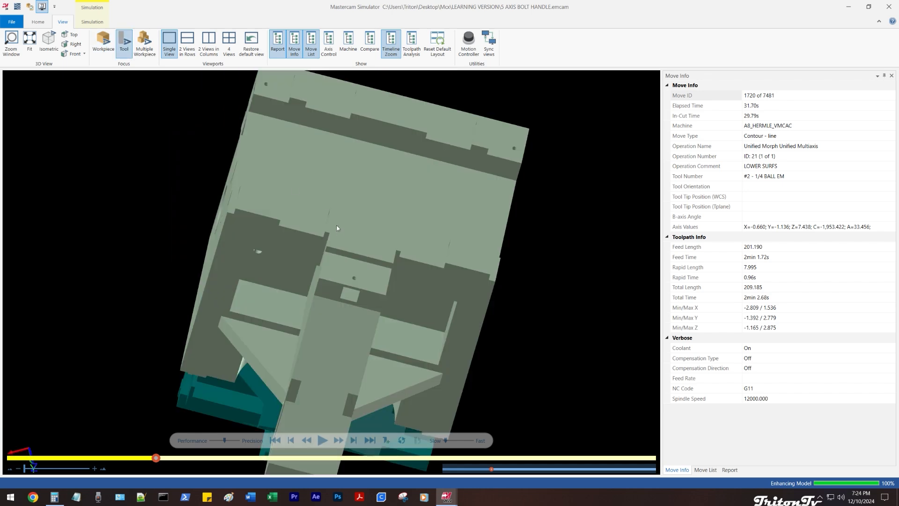
middle_drag(382, 278, 315, 287)
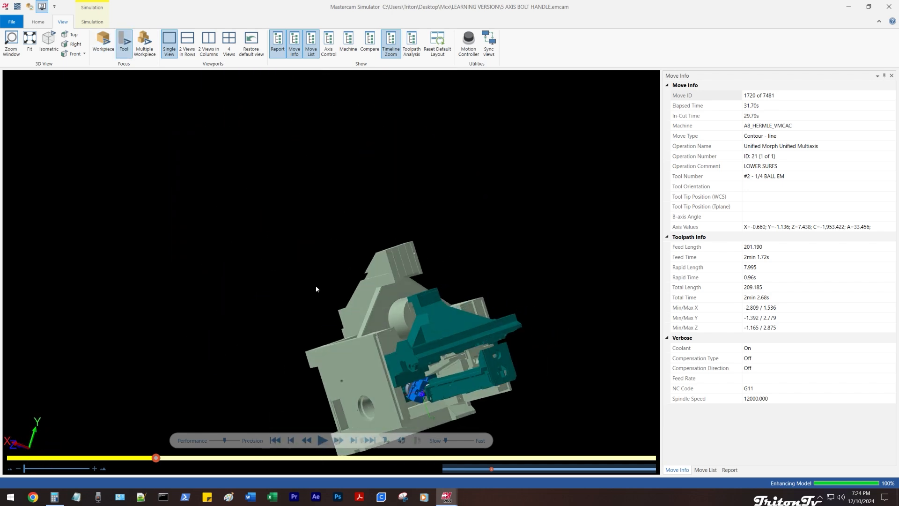
scroll(403, 344, up, 3)
scroll(408, 365, down, 3)
scroll(419, 388, up, 3)
scroll(402, 370, up, 5)
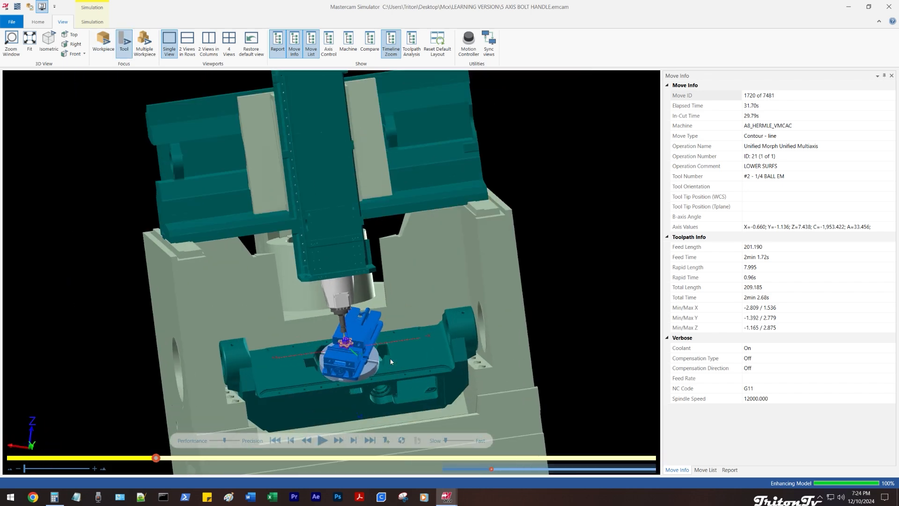
- Resume the tool-focused simulation, speed up the playback briefly and slow it down again
key(space)
scroll(341, 343, down, 5)
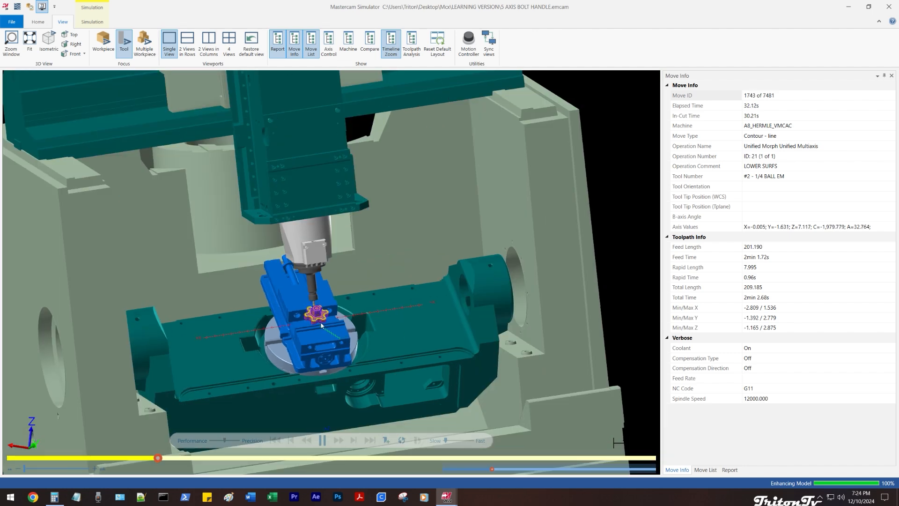
scroll(452, 420, up, 3)
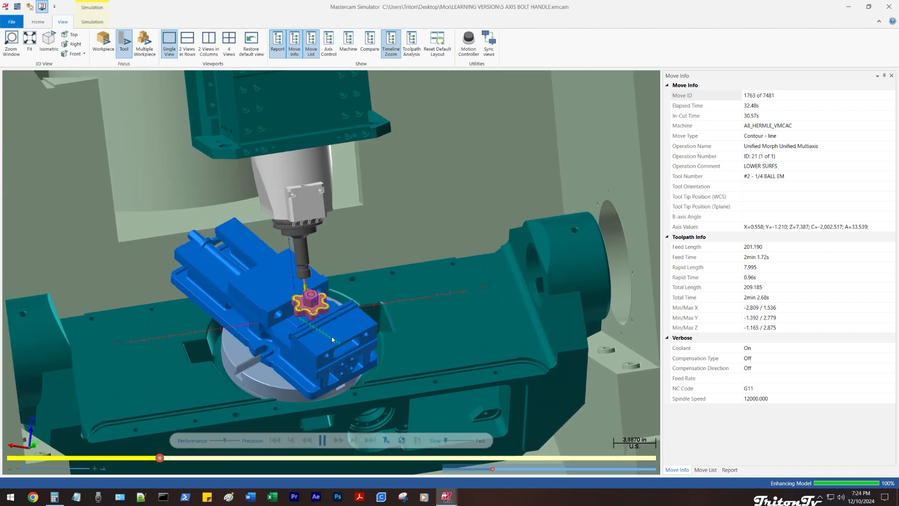
click(459, 443)
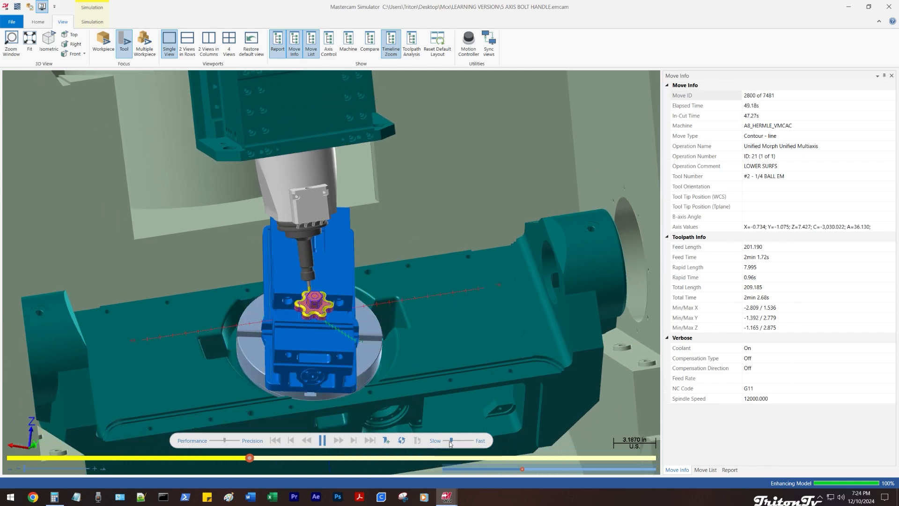
drag(455, 440, 448, 441)
- Examine the running cut on the handle from the side and front, close up and with the whole machine
scroll(358, 349, down, 4)
middle_drag(347, 330, 301, 317)
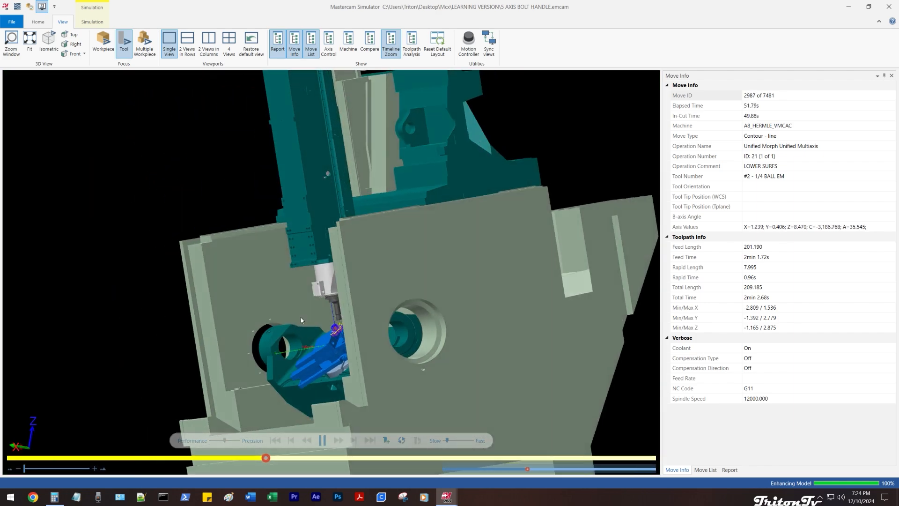
scroll(341, 331, up, 4)
scroll(340, 331, up, 1)
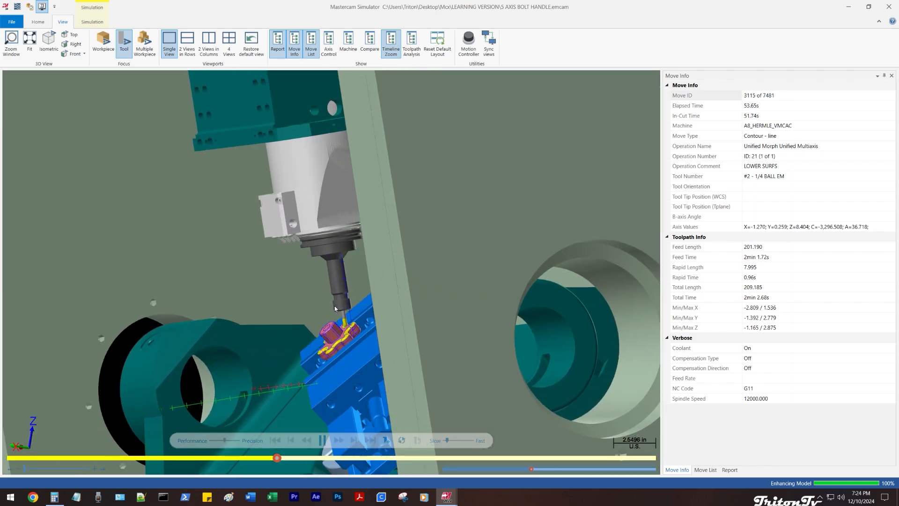
scroll(341, 331, up, 1)
middle_drag(340, 331, 366, 289)
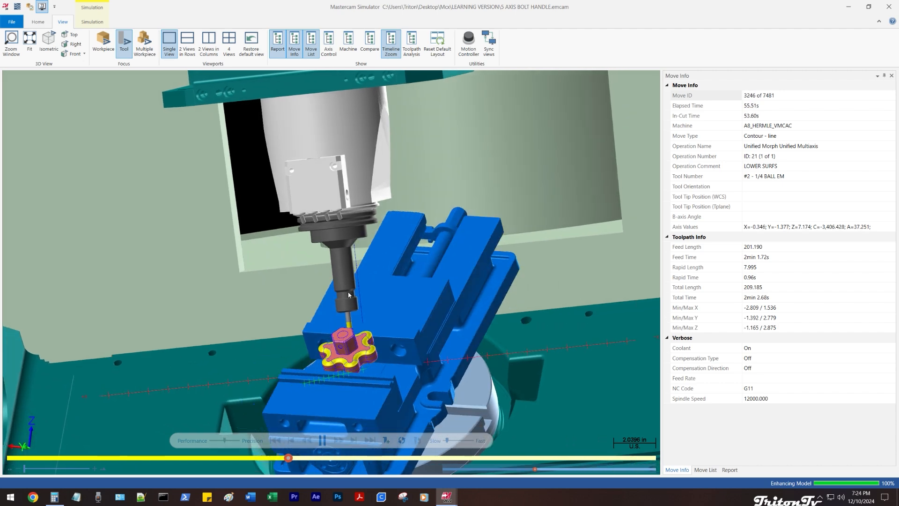
scroll(344, 328, down, 2)
scroll(344, 340, up, 3)
scroll(333, 398, down, 6)
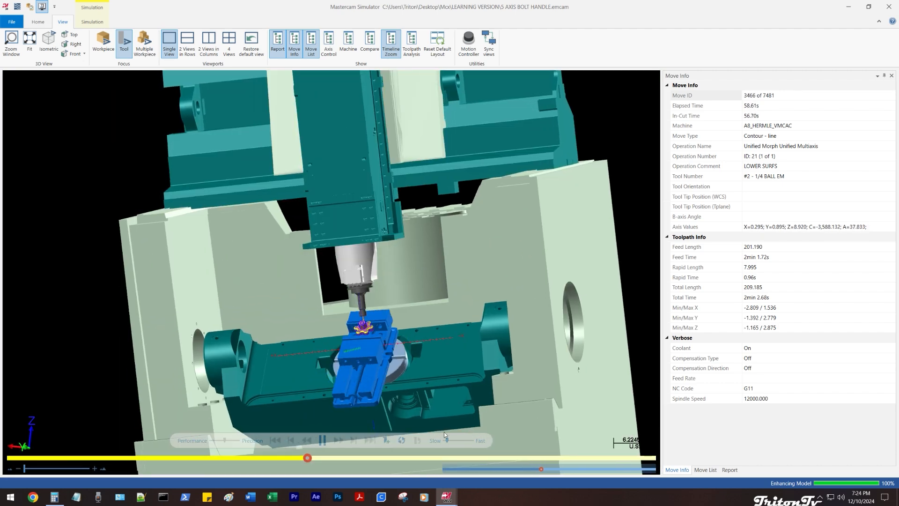
- Pause the simulation and set the view focus to Multiple Workpiece
click(322, 440)
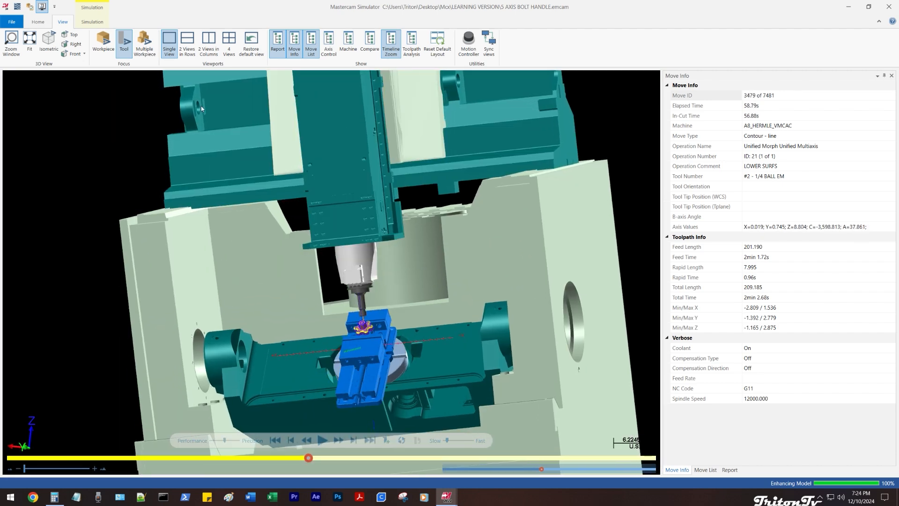
click(150, 55)
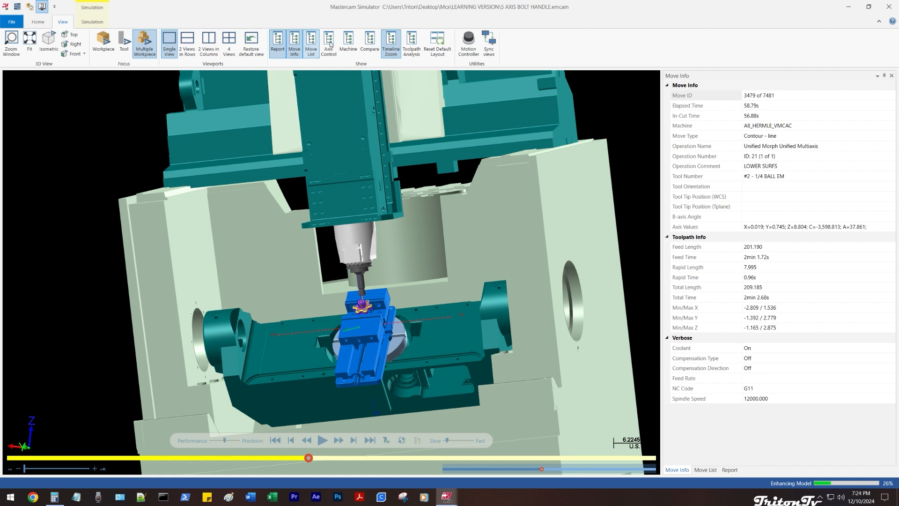
- Run the multiple-workpiece simulation briefly, pause it and read the axis values of the current move
click(800, 226)
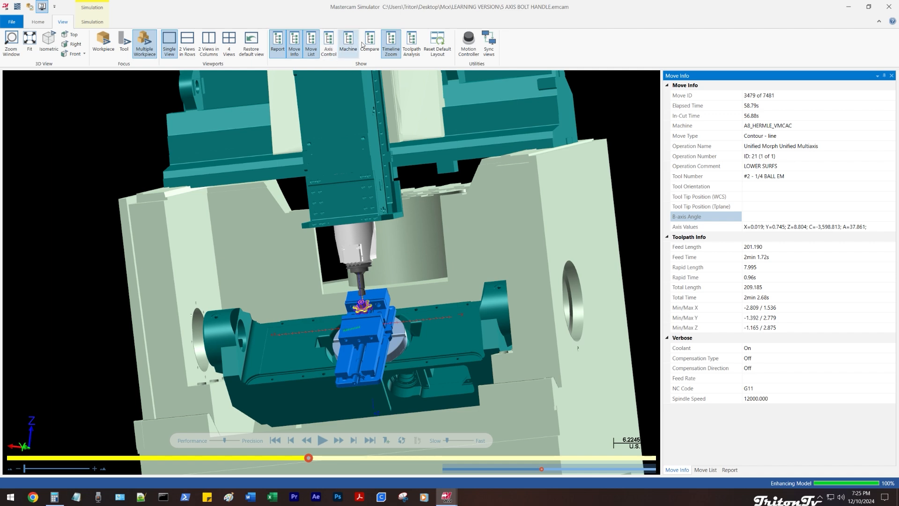
scroll(432, 217, up, 6)
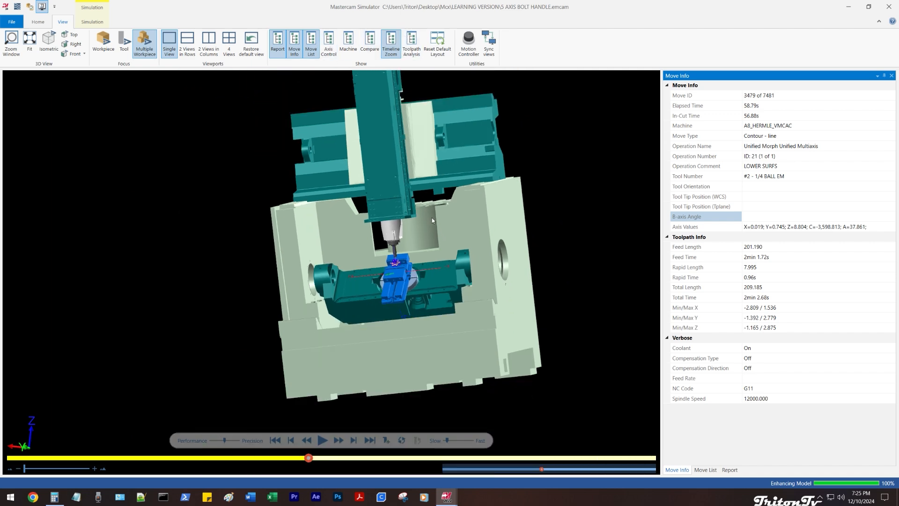
key(space)
scroll(462, 246, down, 5)
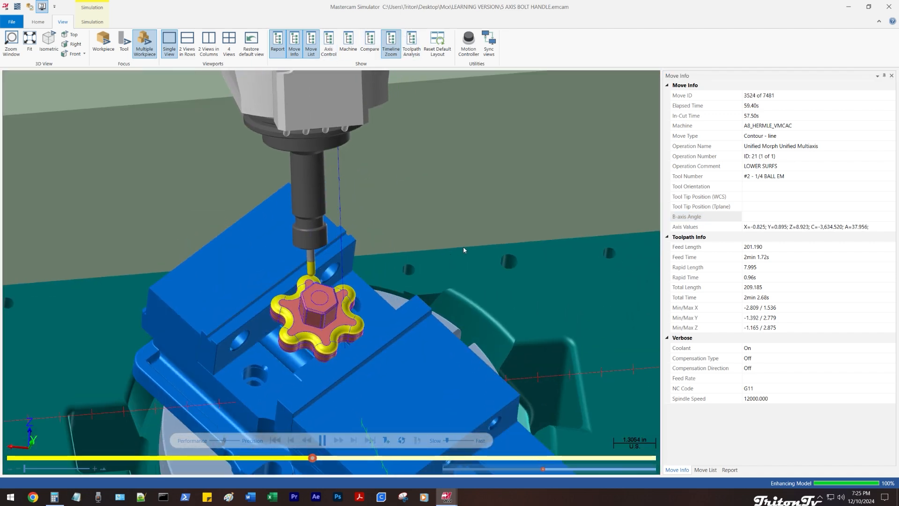
key(space)
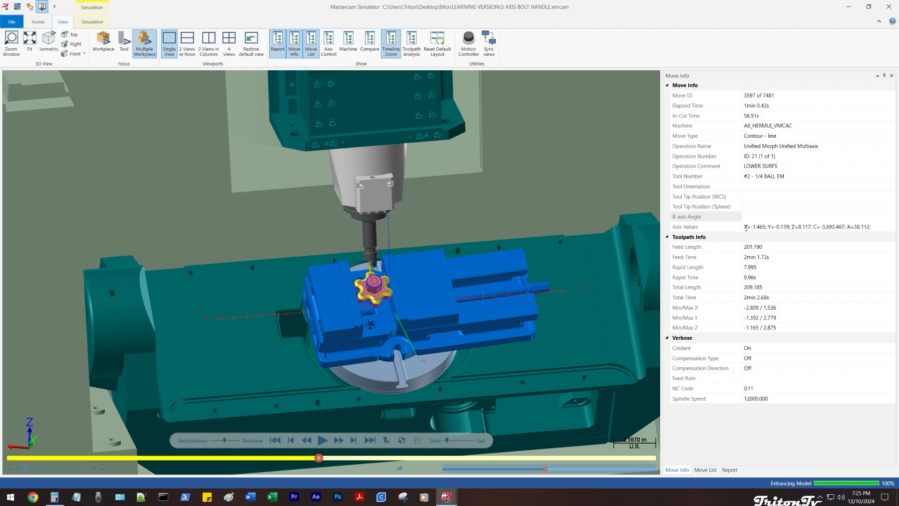
drag(745, 228, 777, 227)
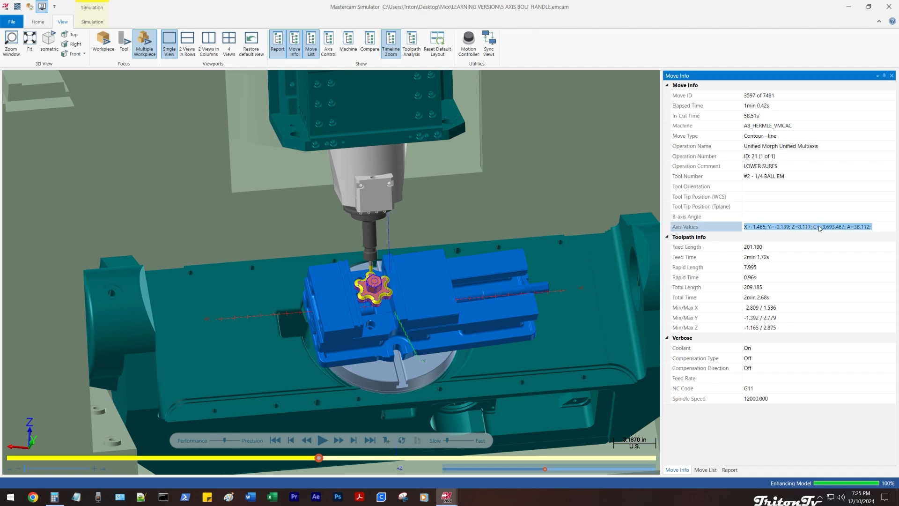
click(750, 166)
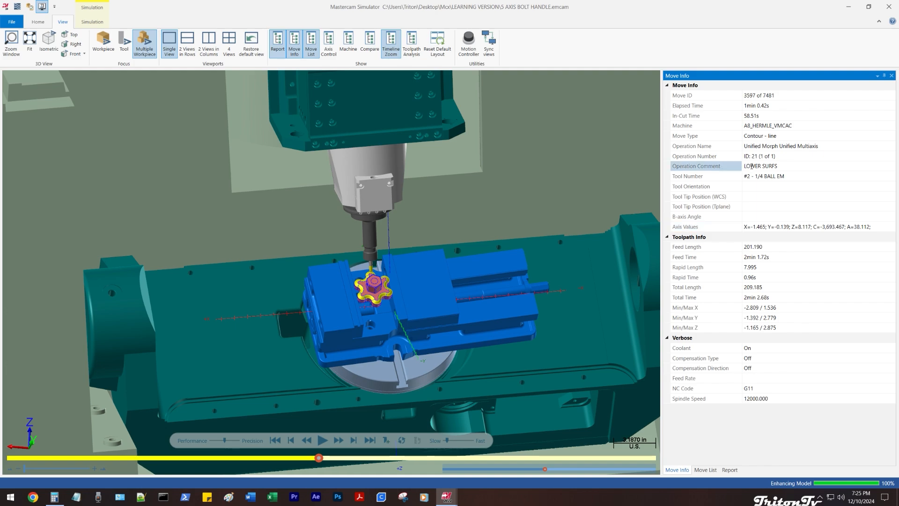
- Examine the paused tool, handle and vise from the front, both close up and with the surrounding machine table
scroll(423, 246, down, 5)
middle_drag(424, 245, 389, 243)
scroll(414, 245, up, 8)
scroll(414, 246, down, 5)
scroll(414, 258, down, 3)
scroll(415, 258, up, 6)
scroll(410, 242, down, 3)
scroll(391, 244, up, 5)
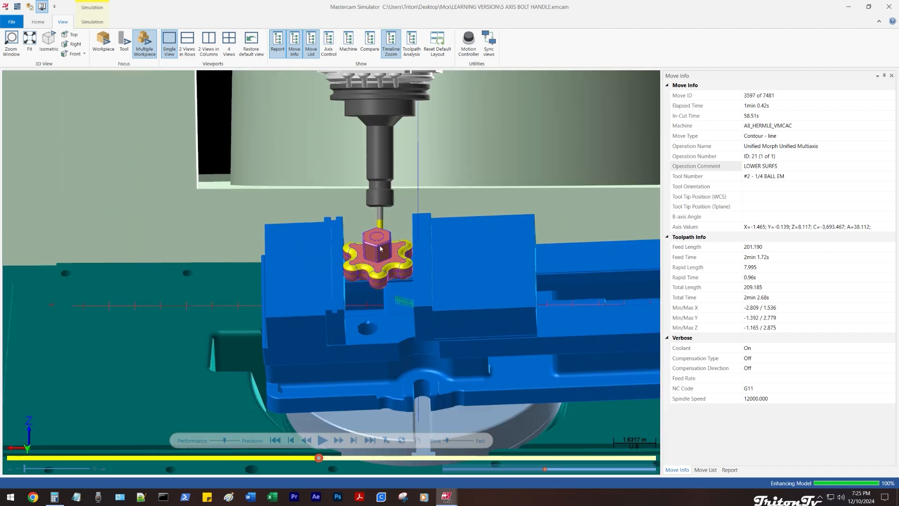
scroll(380, 246, down, 3)
scroll(384, 248, down, 3)
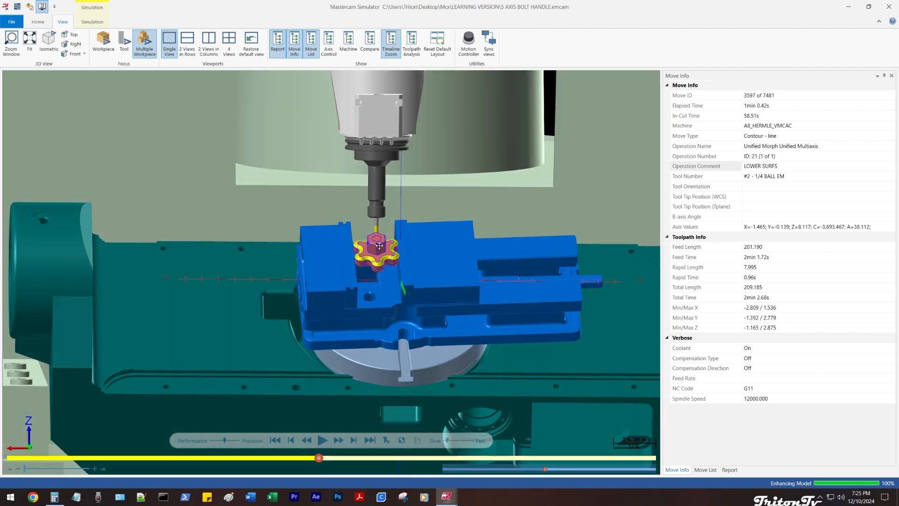
- Close the simulator and return to the bolt handle model in Mastercam
click(887, 6)
middle_drag(309, 281, 313, 300)
scroll(313, 301, down, 2)
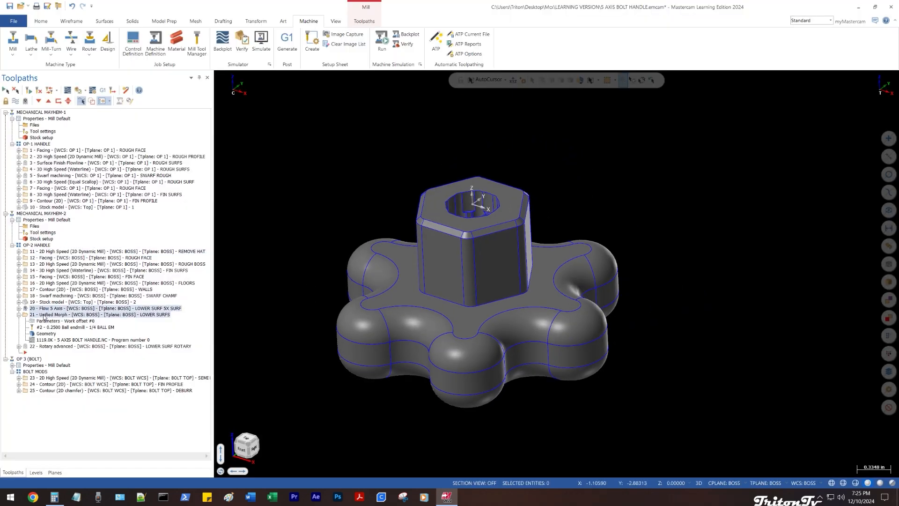
- Backplot the Unified Morph LOWER SURFS toolpath through to its end
click(67, 90)
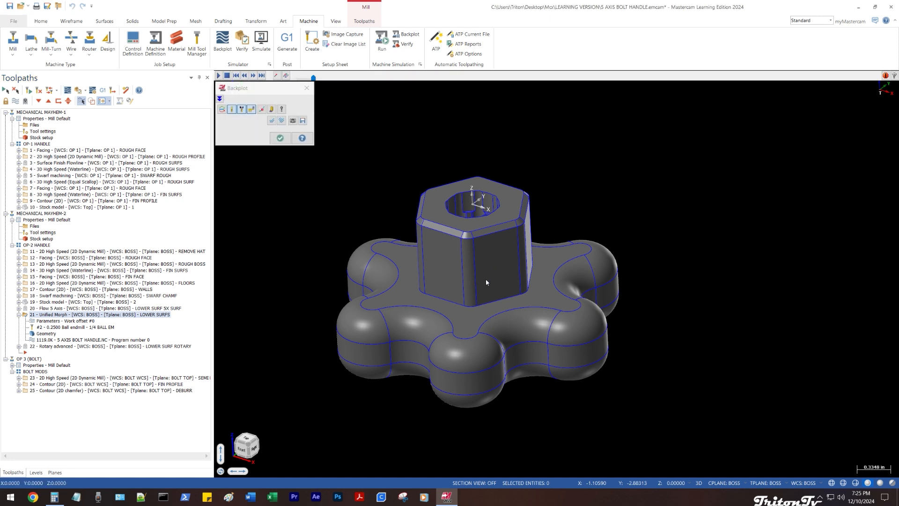
scroll(476, 282, down, 4)
scroll(476, 282, down, 2)
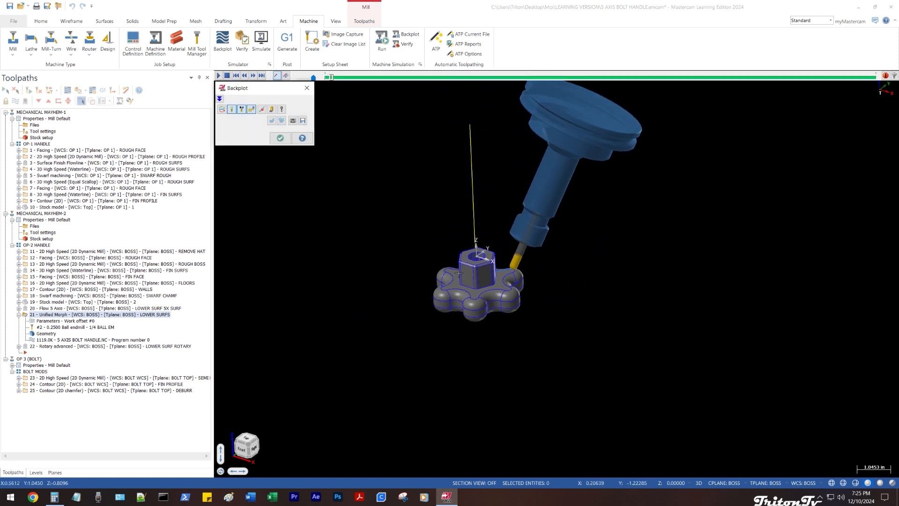
scroll(484, 278, up, 1)
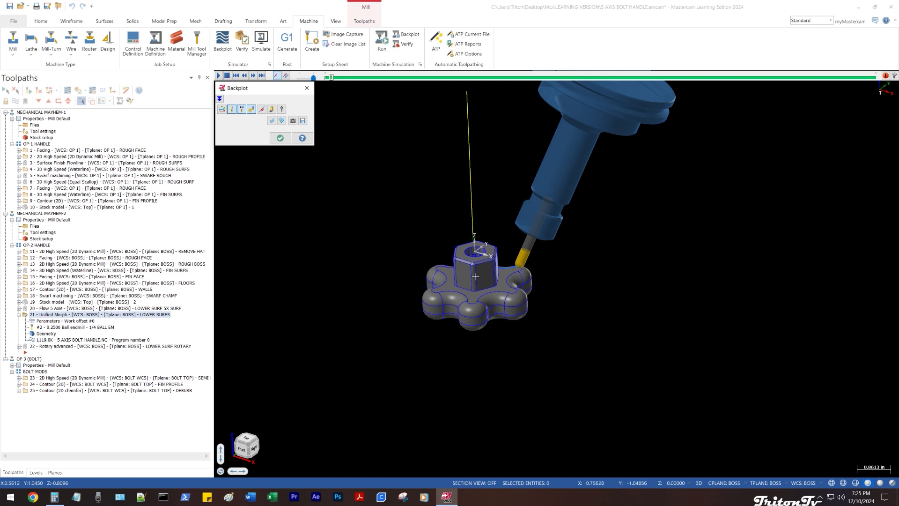
scroll(476, 276, up, 2)
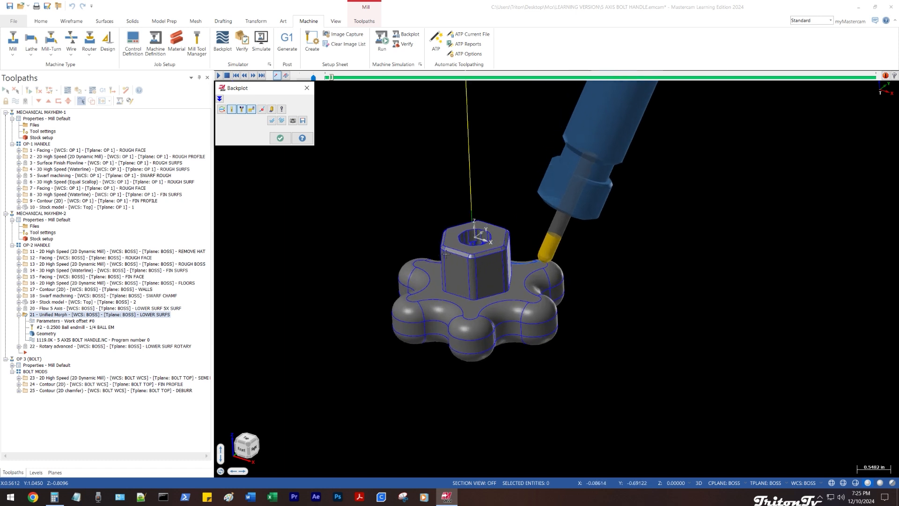
scroll(459, 266, down, 4)
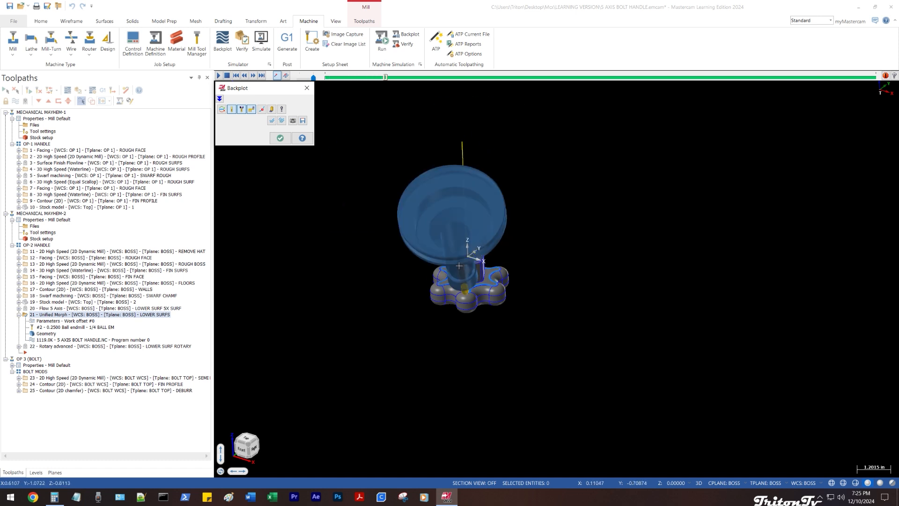
scroll(458, 265, up, 2)
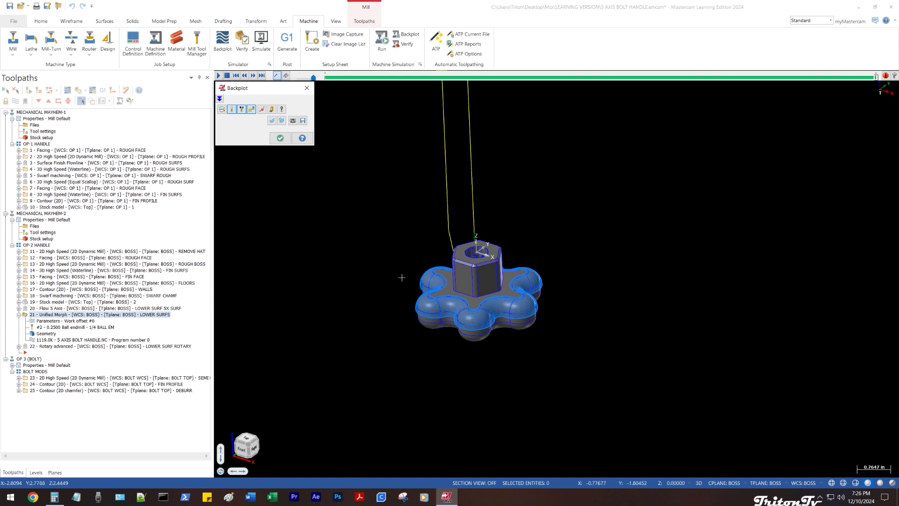
- Inspect the backplotted passes around the handle's lobes up close from a lower angle
middle_drag(401, 278, 426, 274)
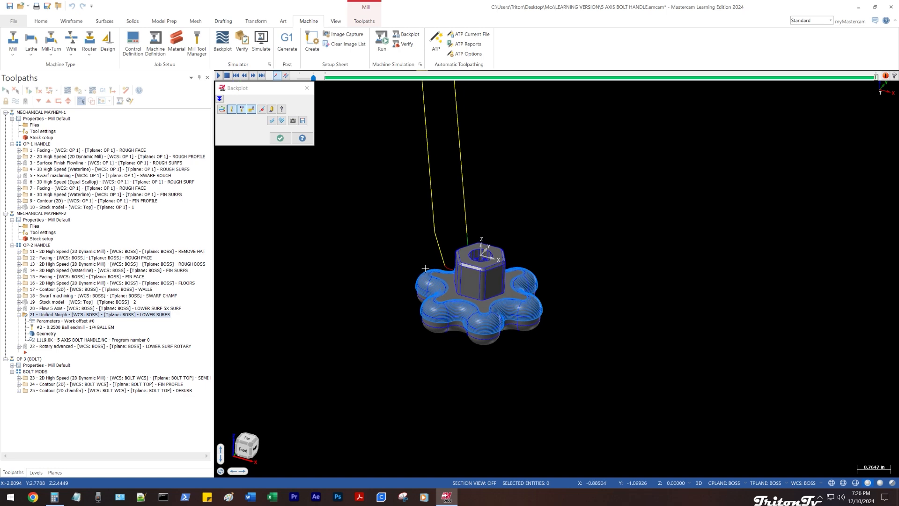
scroll(425, 268, up, 5)
mouse_move(482, 333)
middle_down()
mouse_move(503, 330)
mouse_move(513, 285)
mouse_move(517, 315)
mouse_move(536, 307)
mouse_move(506, 316)
middle_up()
scroll(332, 360, down, 1)
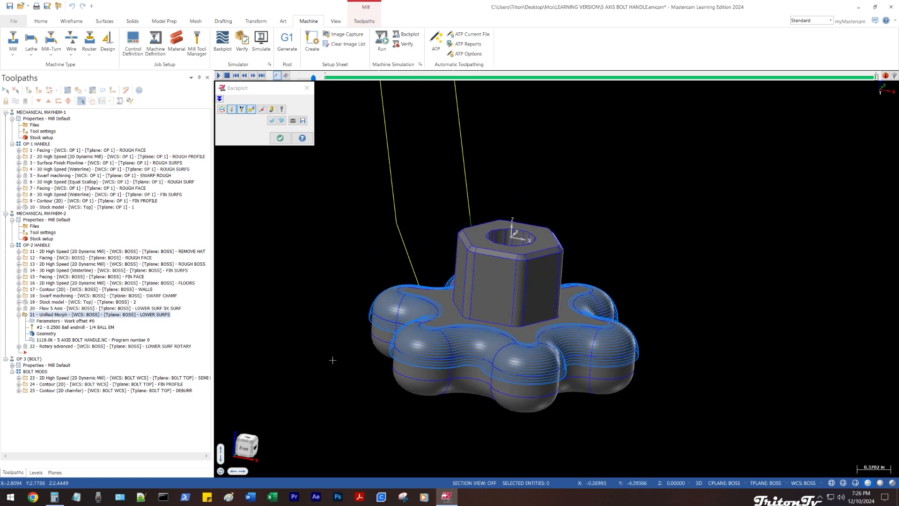
- Review the cut pattern settings of the Unified Morph LOWER SURFS operation and dismiss them unchanged, with the level list displayed
click(65, 321)
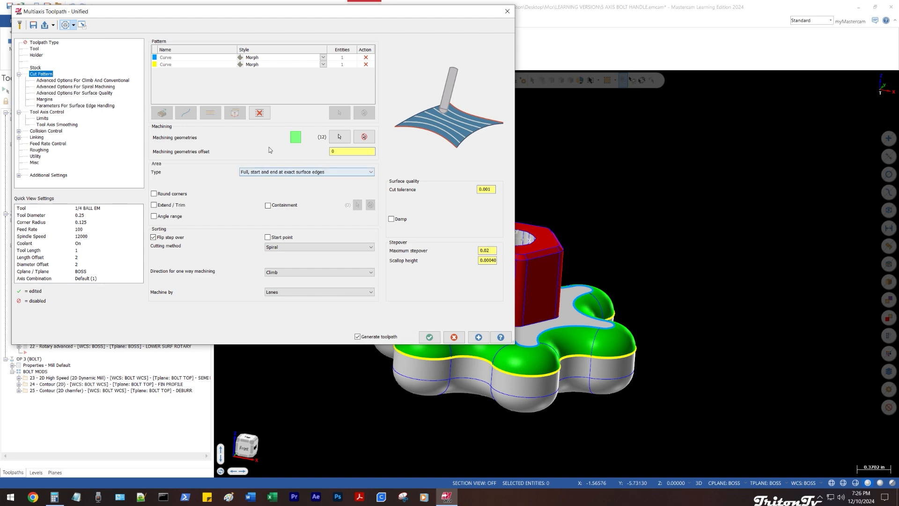
drag(328, 14, 298, 16)
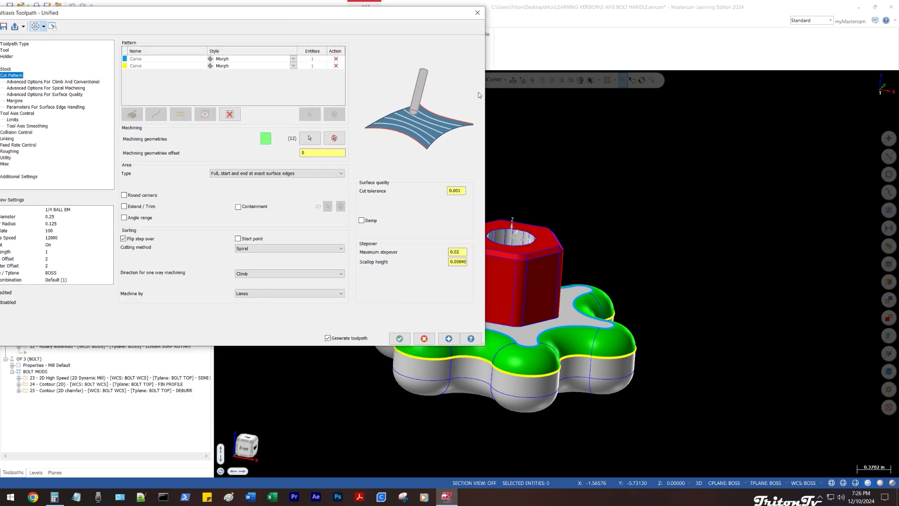
scroll(546, 310, down, 3)
scroll(546, 310, up, 2)
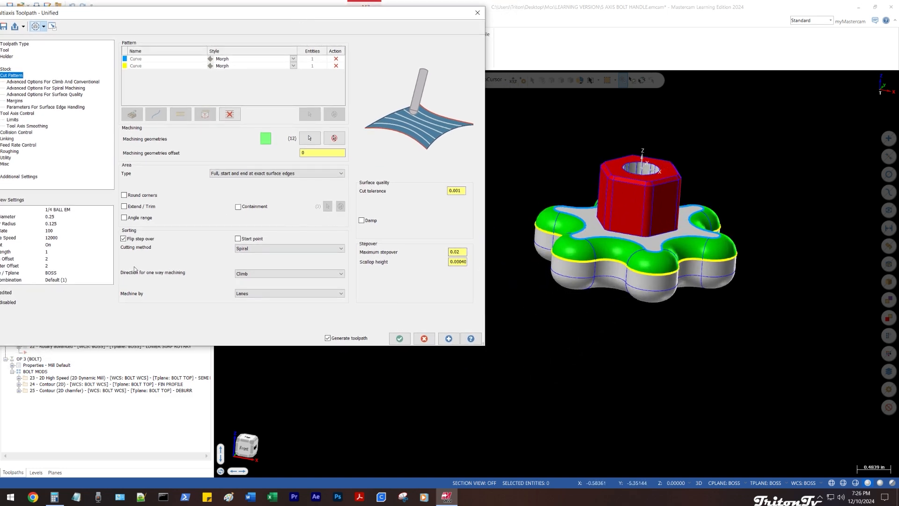
click(36, 472)
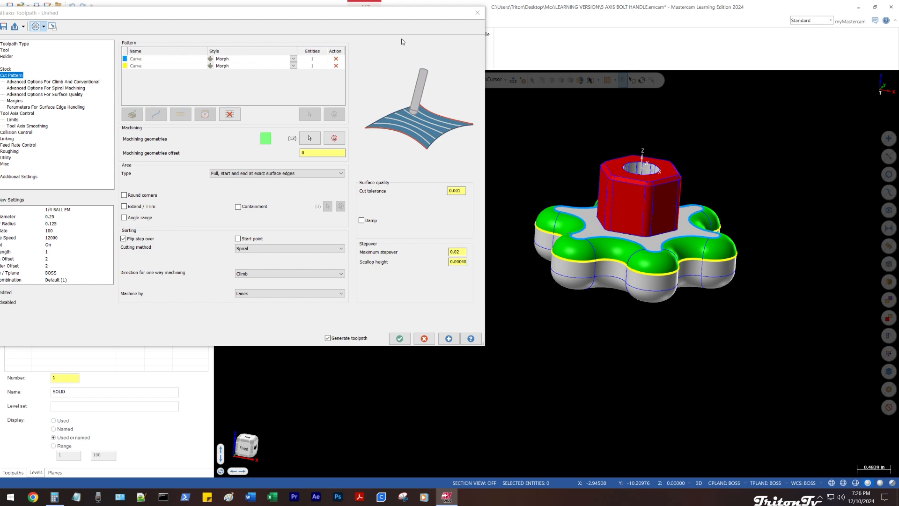
click(477, 13)
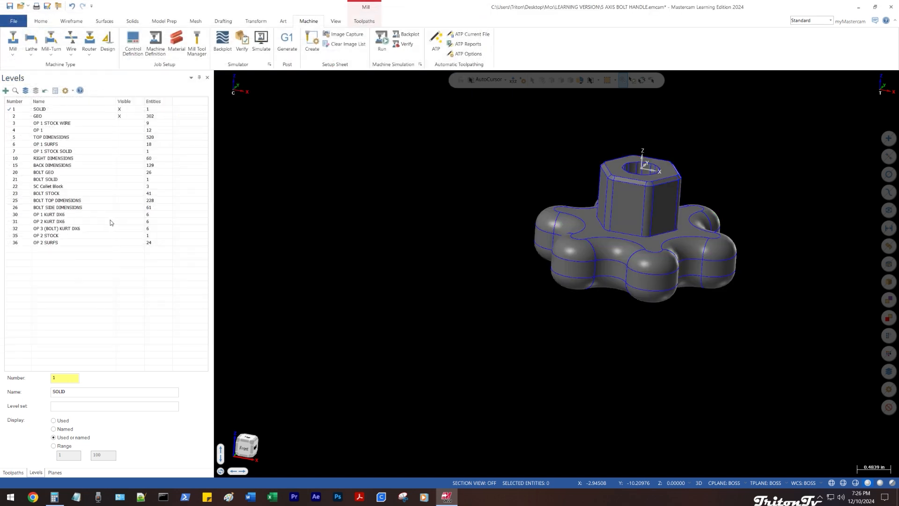
- Show the OP 2 KURT DX6 and OP 1 KURT DX6 vise levels and fit them in view
click(119, 221)
scroll(550, 245, down, 6)
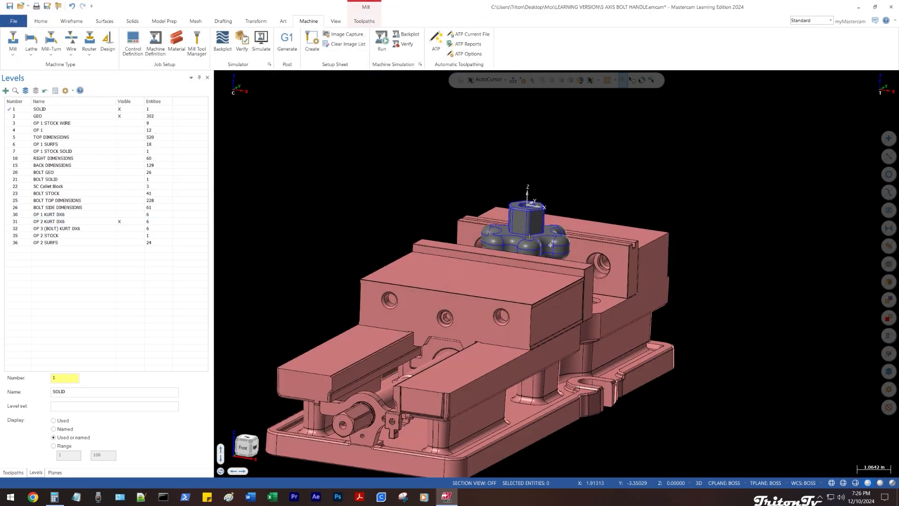
middle_drag(528, 237, 488, 233)
click(119, 214)
key(alt+F1)
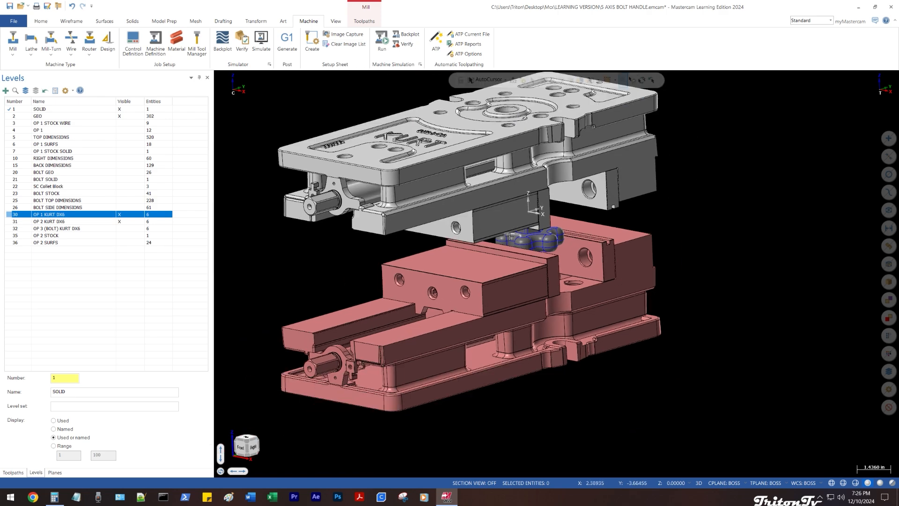
- Examine the handle between the OP 1 and OP 2 vises from the side, and collapse operation 21 in the toolpath list
click(13, 472)
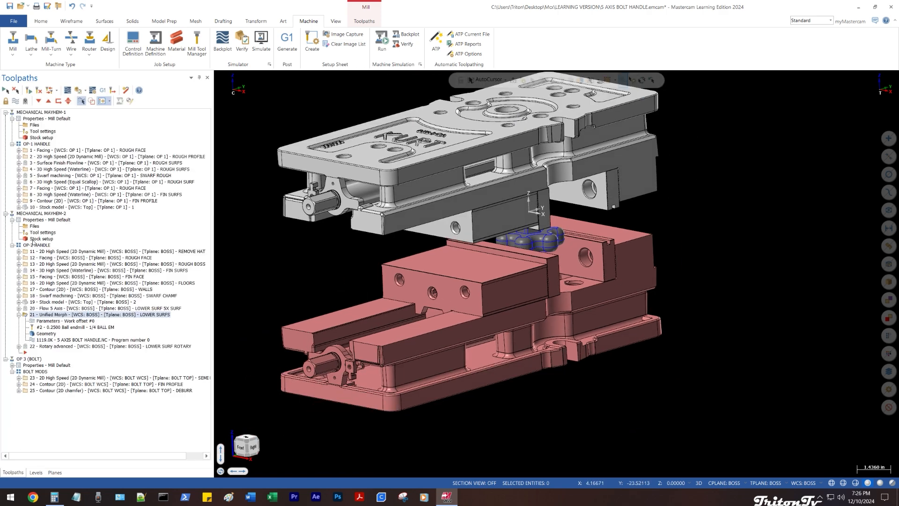
key(alt+5)
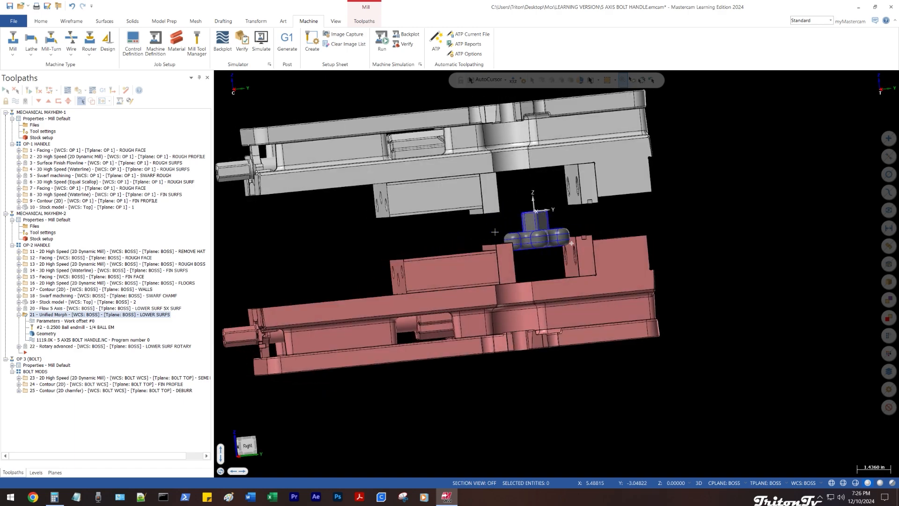
scroll(516, 205, up, 4)
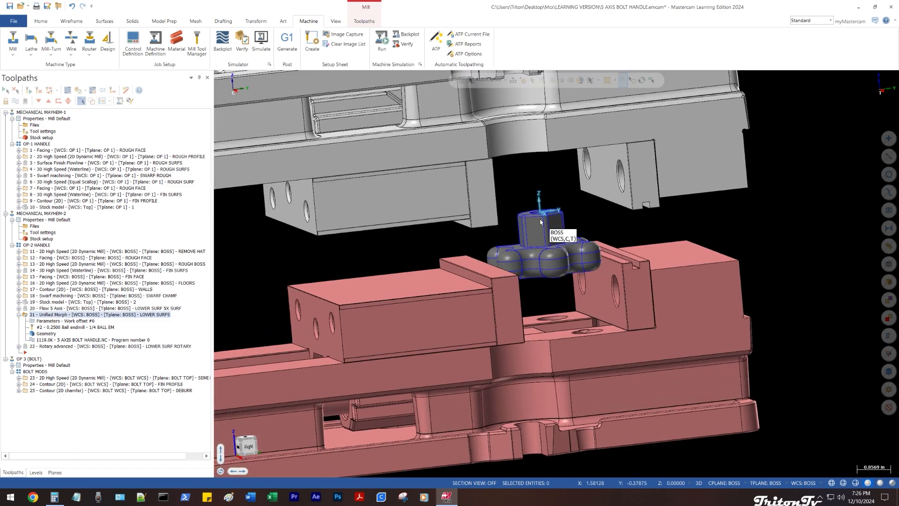
middle_drag(554, 231, 1, 264)
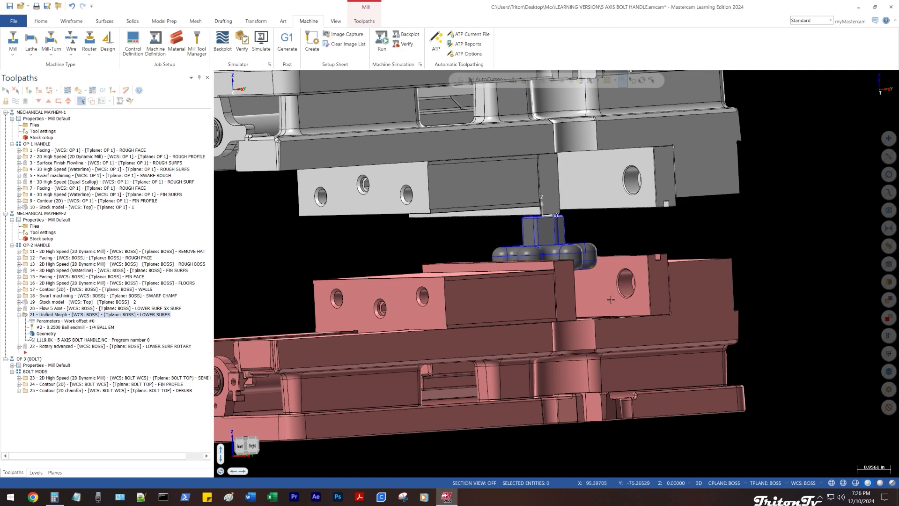
middle_drag(578, 237, 531, 244)
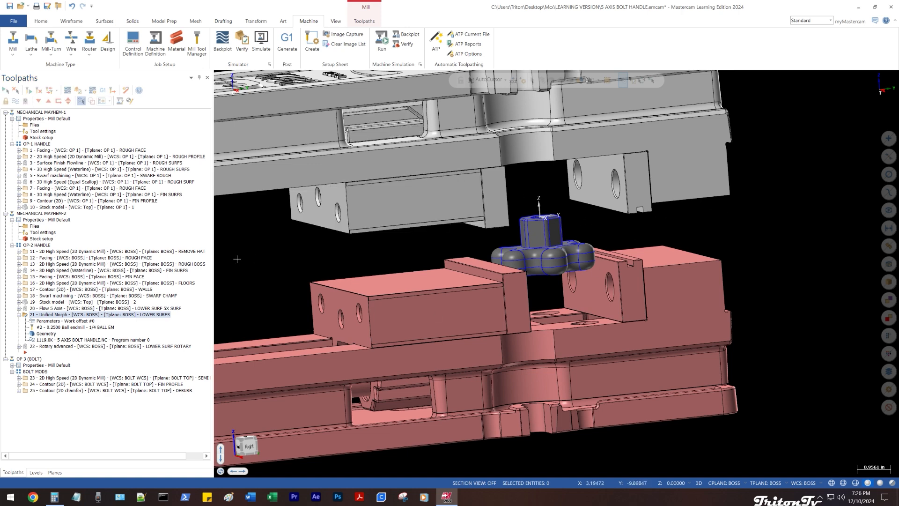
scroll(483, 266, down, 2)
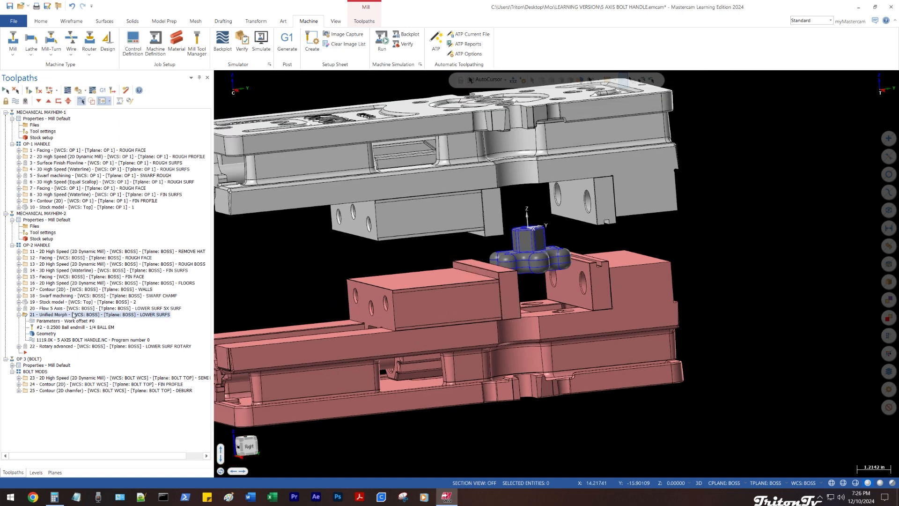
click(19, 315)
scroll(482, 239, down, 3)
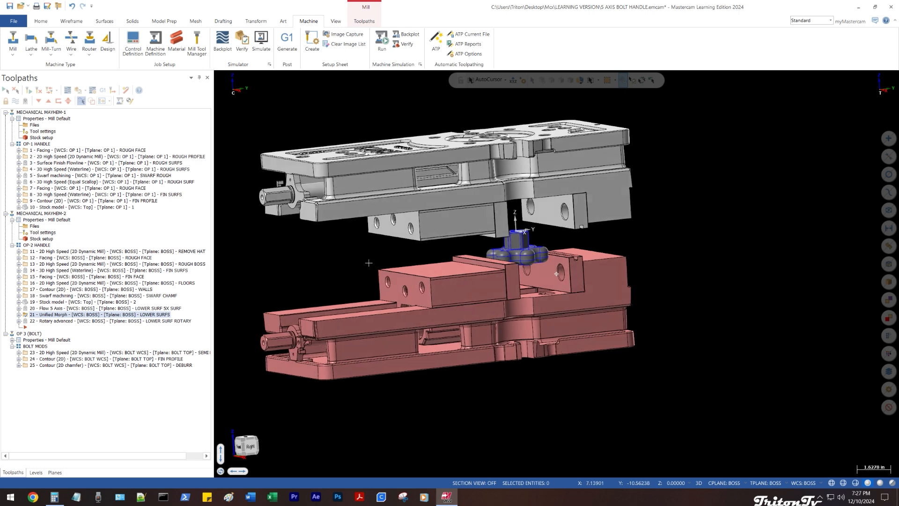
- Show the OP 3 (BOLT) KURT DX6 vise level and view it with the other two vises
click(35, 472)
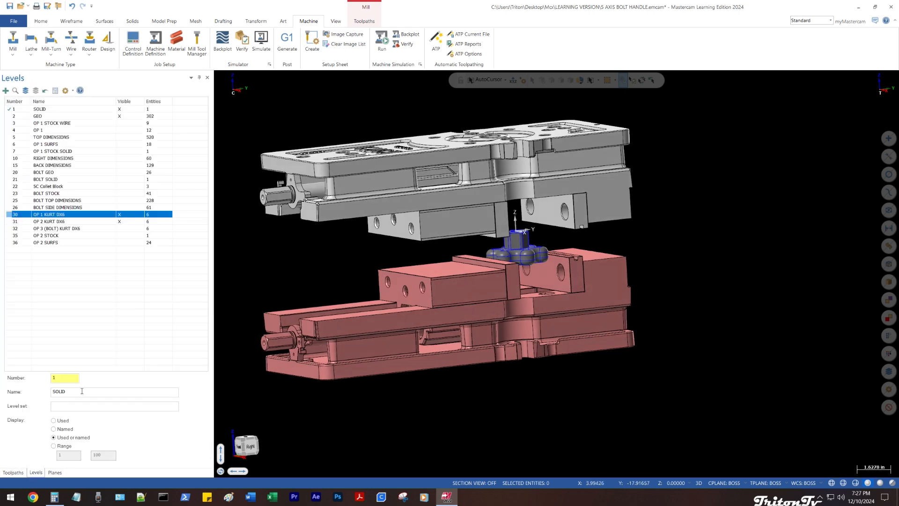
click(119, 228)
middle_drag(327, 225, 375, 227)
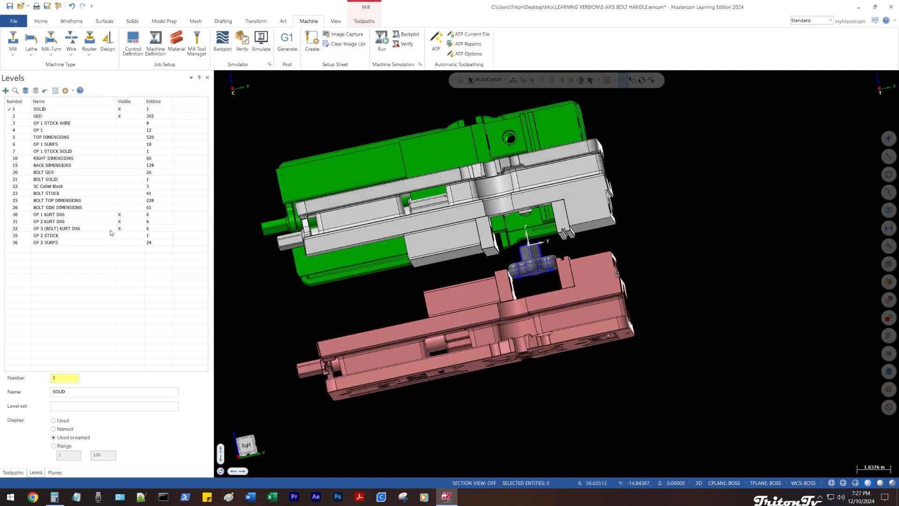
- Make OP 3 (BOLT) KURT DX6 the main level and hide the OP 2 and OP 1 KURT DX6 levels
click(28, 230)
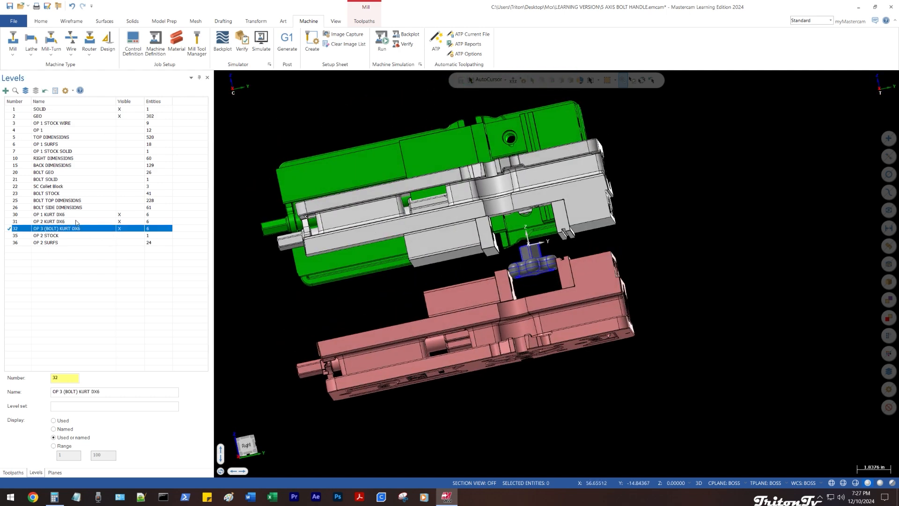
click(120, 220)
click(119, 214)
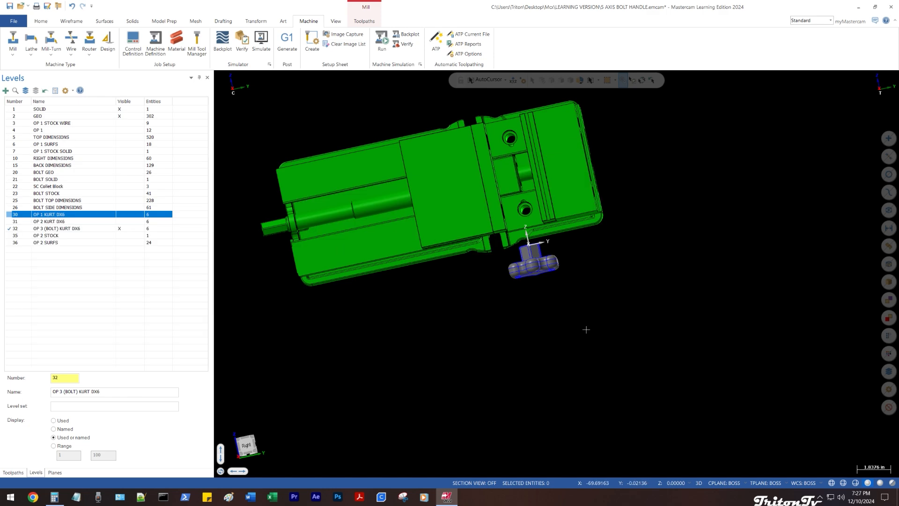
- Show the BOLT GEO and BOLT SOLID levels and hide the handle's GEO and SOLID levels
middle_drag(585, 326, 341, 338)
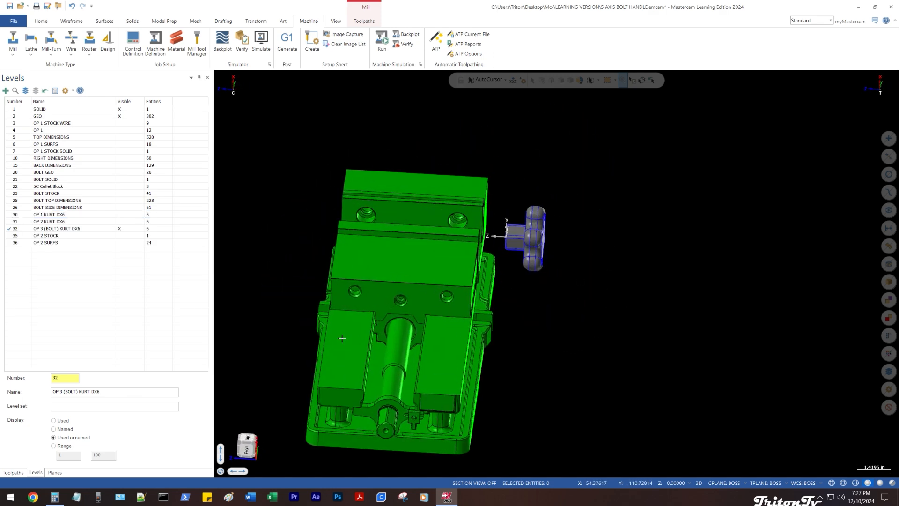
click(42, 473)
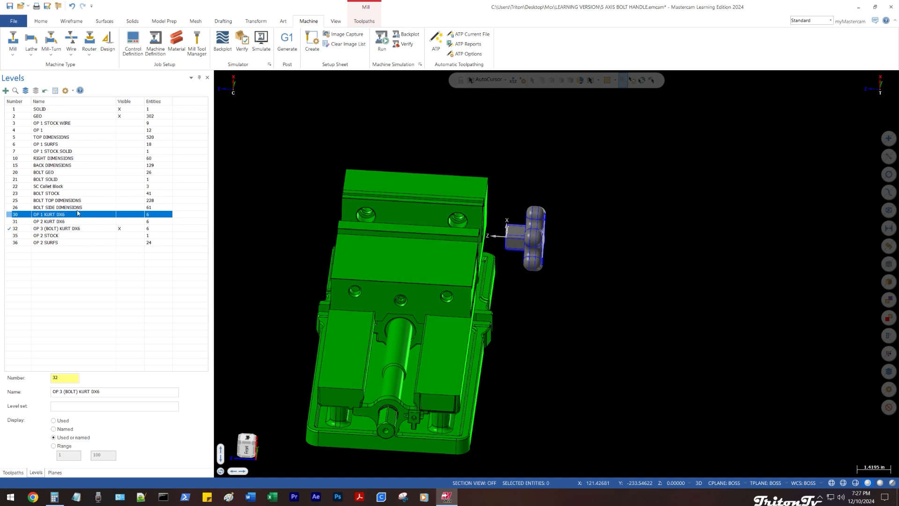
click(119, 172)
click(120, 178)
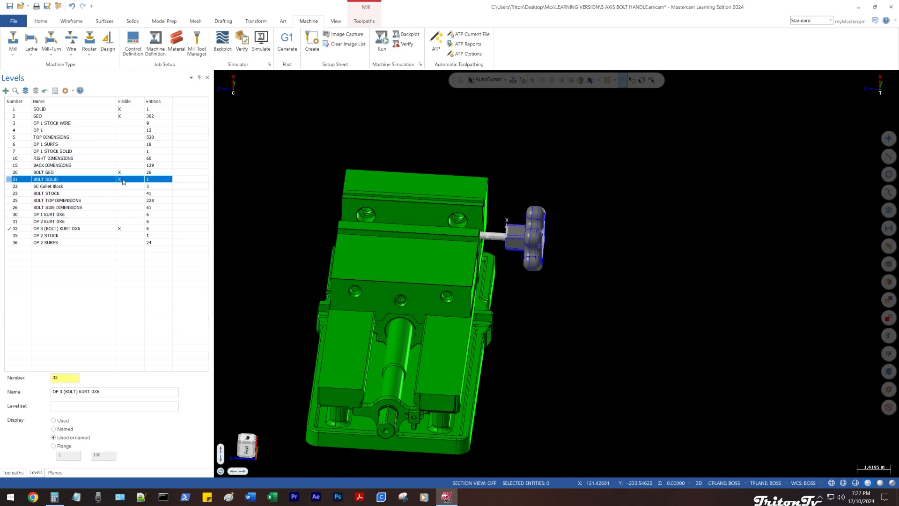
click(120, 116)
click(120, 109)
- Show the 5C Collet Block level and view the block holding the bolt in the vise
middle_drag(512, 252, 557, 277)
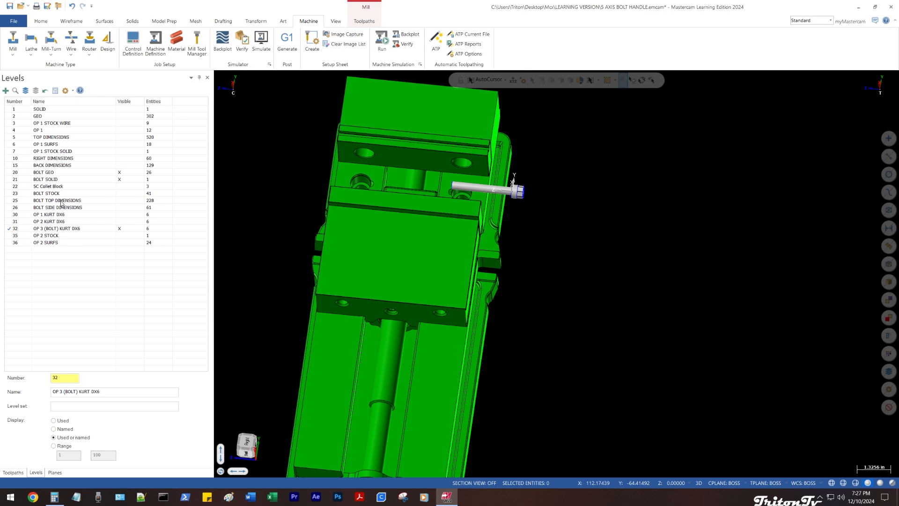
click(120, 186)
middle_drag(568, 194, 604, 197)
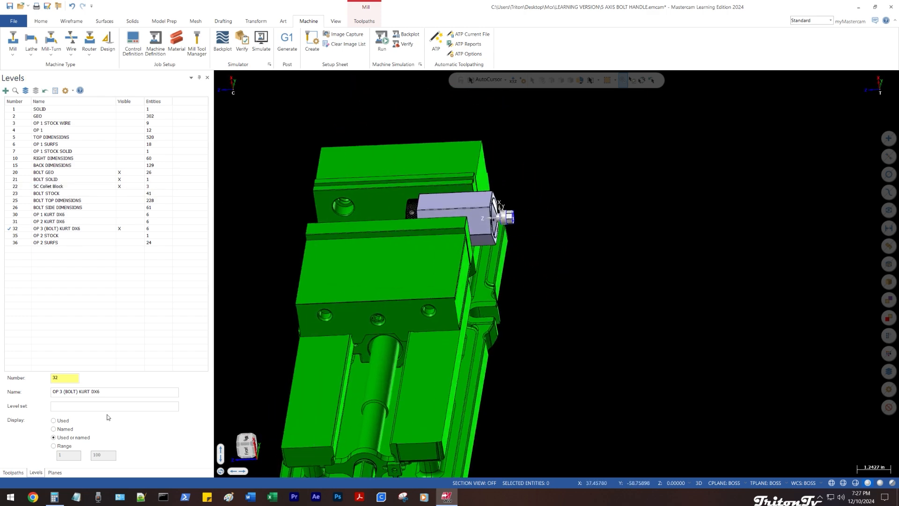
- Set BOLT WCS as the WCS and BOLT TOP as construction and tool plane, and inspect the axes at the bolt head
click(55, 472)
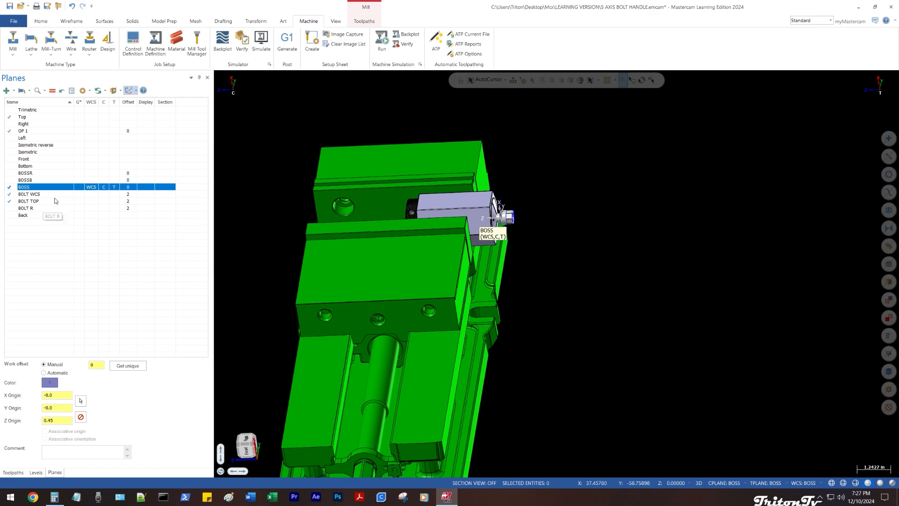
click(91, 194)
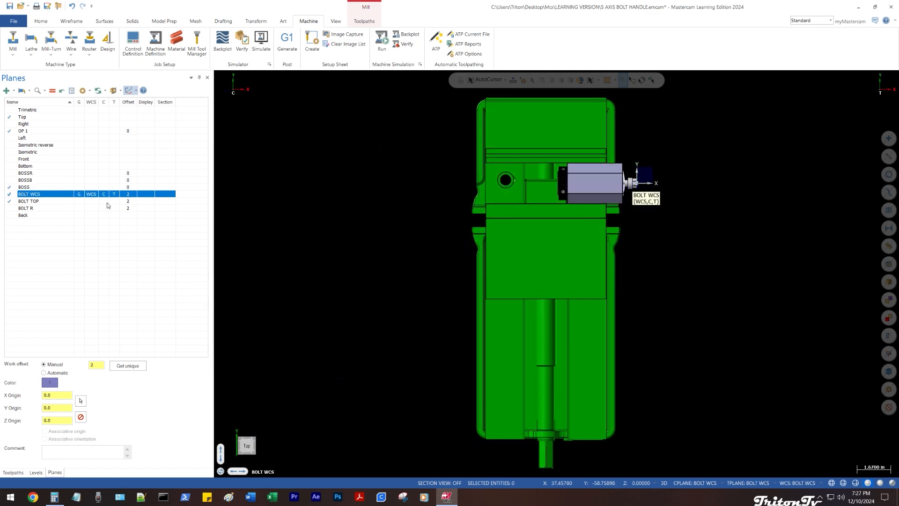
click(103, 201)
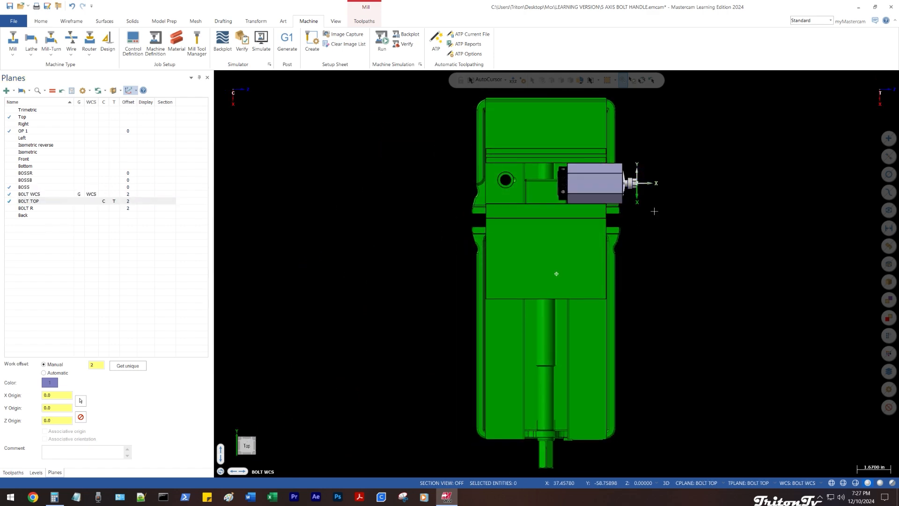
mouse_move(654, 211)
middle_down()
mouse_move(623, 202)
mouse_move(611, 223)
middle_up()
scroll(620, 220, up, 6)
scroll(614, 220, up, 2)
middle_drag(693, 199, 223, 239)
scroll(663, 189, up, 2)
- Set the construction and tool planes to BOLT WCS as well, and inspect the collet block clamped in the vise
click(89, 194)
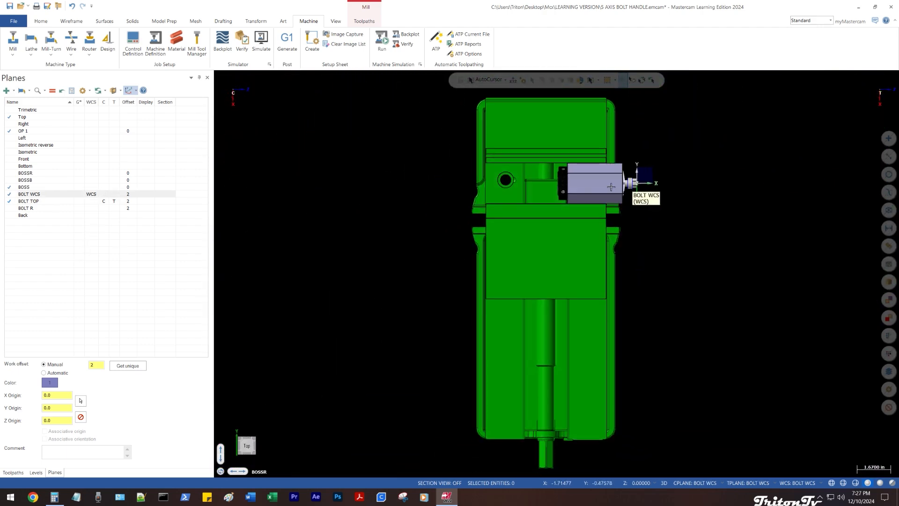
middle_drag(645, 187, 662, 160)
scroll(642, 180, down, 3)
key(alt+1)
scroll(591, 263, up, 3)
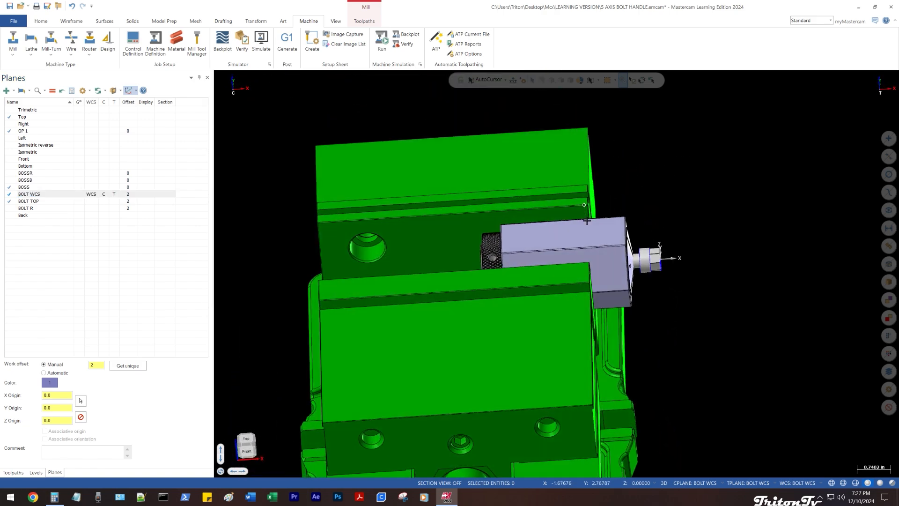
middle_drag(591, 263, 539, 145)
scroll(543, 196, up, 3)
- Show the BOLT STOCK level and examine the stock on the bolt head from several angles
key(alt+z)
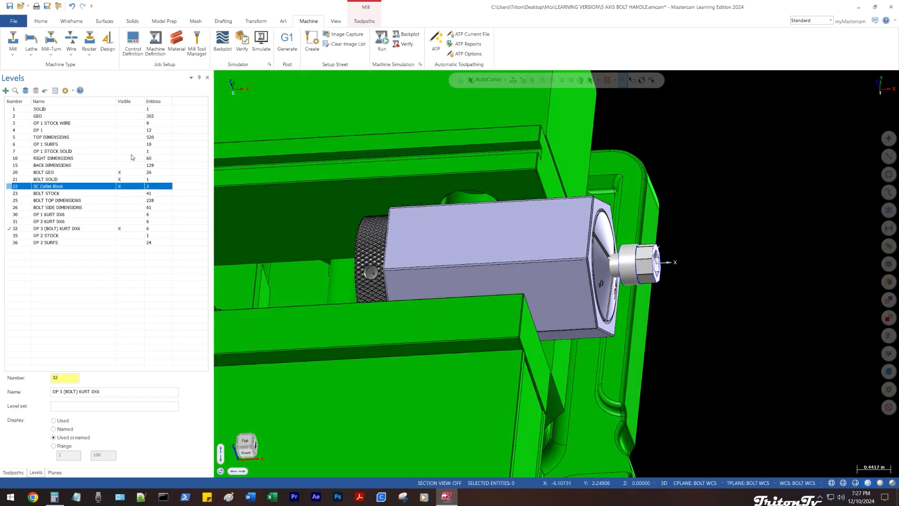
click(120, 194)
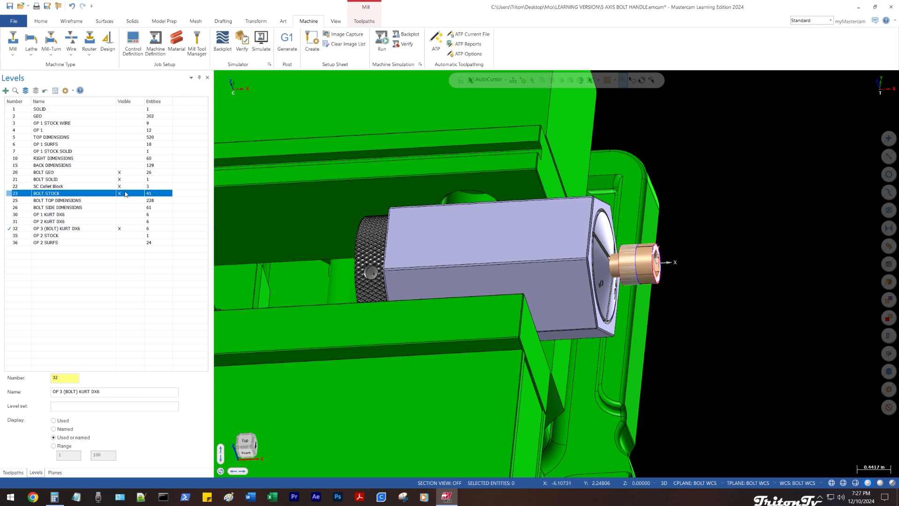
middle_drag(468, 188, 683, 223)
scroll(670, 212, up, 2)
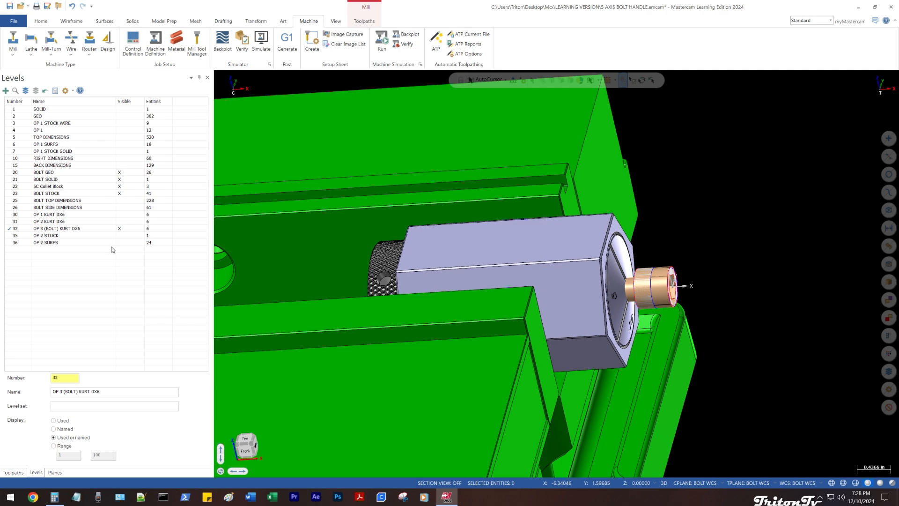
mouse_move(728, 238)
middle_down()
mouse_move(737, 242)
mouse_move(751, 223)
mouse_move(738, 232)
middle_up()
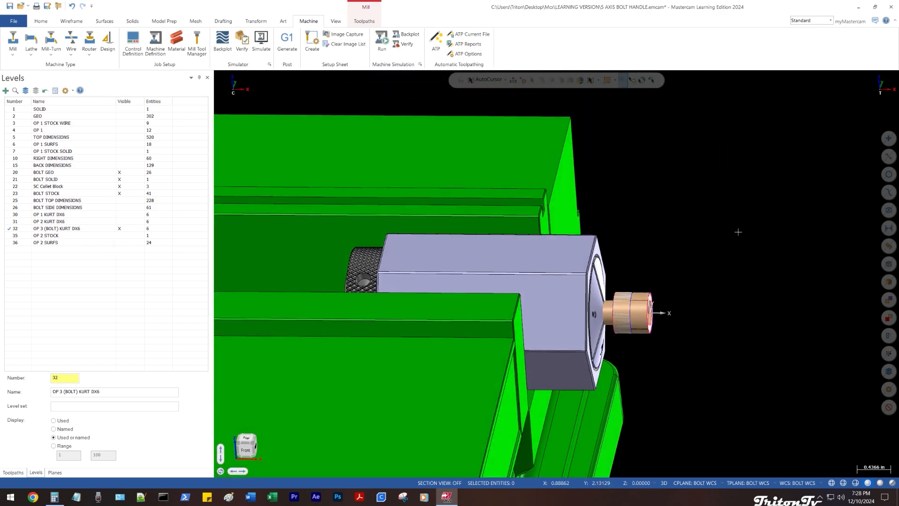
middle_drag(666, 294, 673, 287)
scroll(673, 286, up, 4)
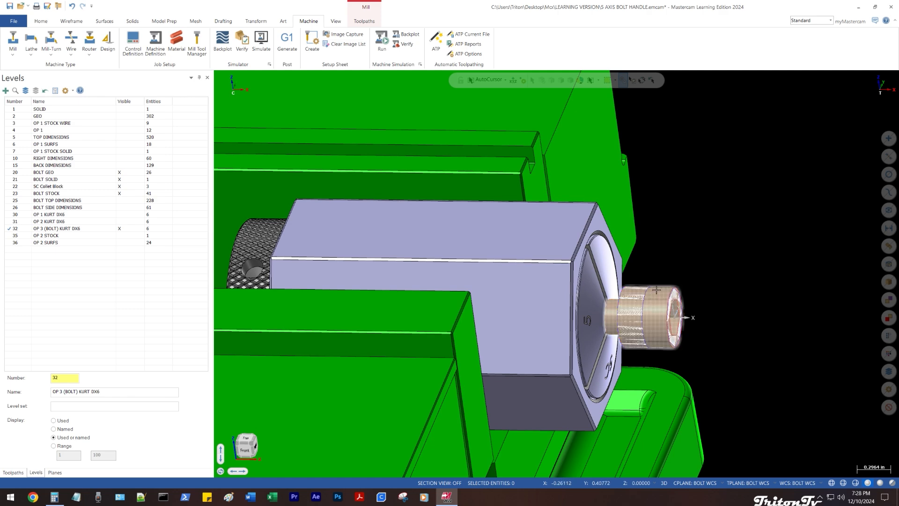
scroll(702, 255, down, 2)
scroll(673, 236, down, 2)
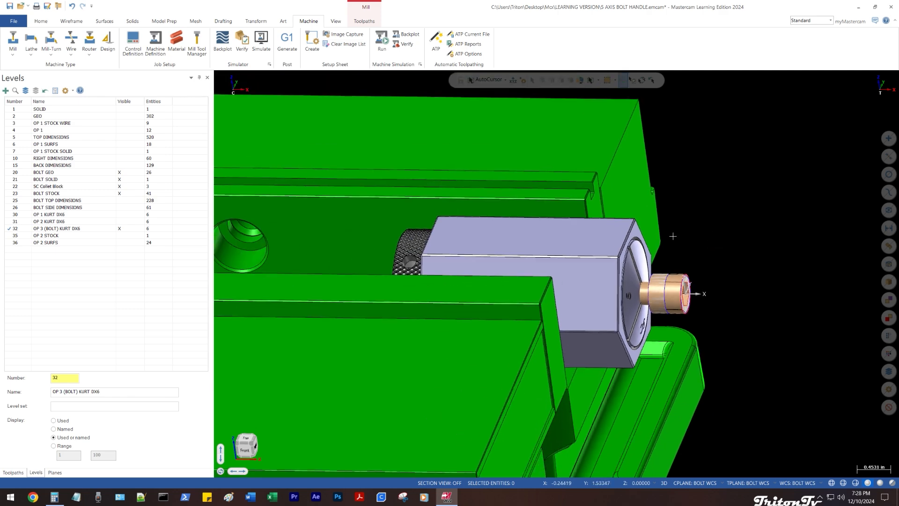
scroll(674, 220, down, 3)
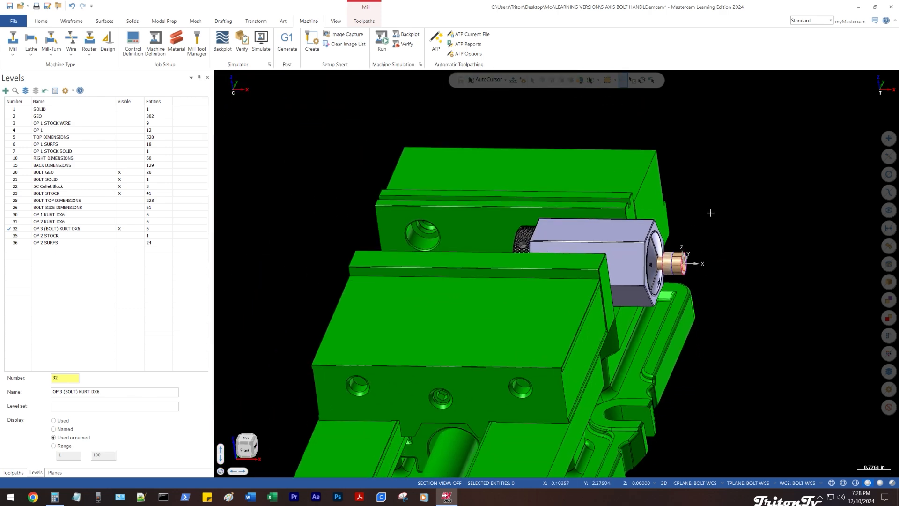
- Hide the BOLT STOCK level and view the finished bolt head in the collet block
click(122, 193)
scroll(713, 241, up, 2)
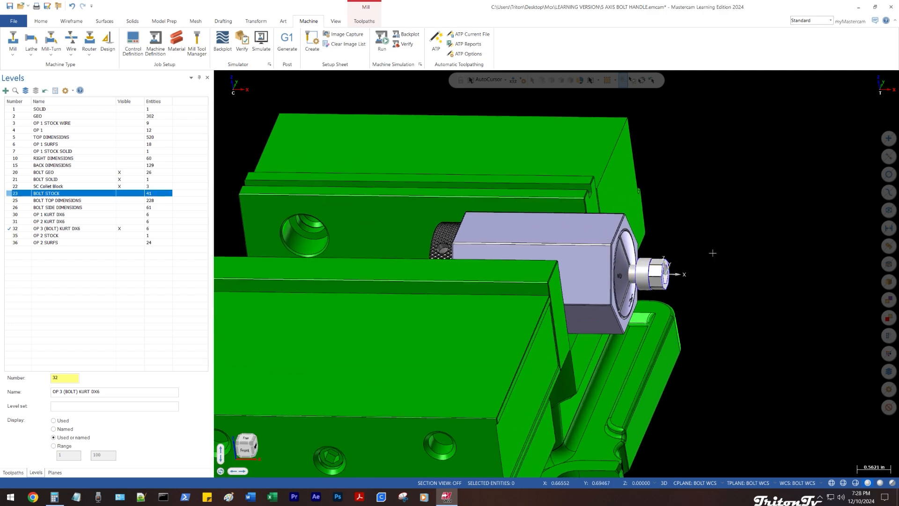
middle_drag(712, 253, 686, 242)
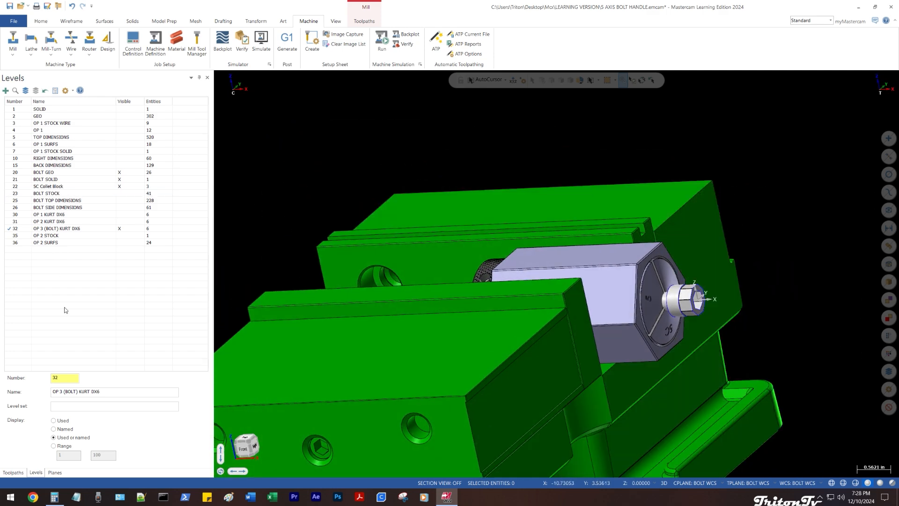
- Set BOLT TOP as the WCS, construction and tool plane, and examine how the vise and collet block are oriented
click(55, 472)
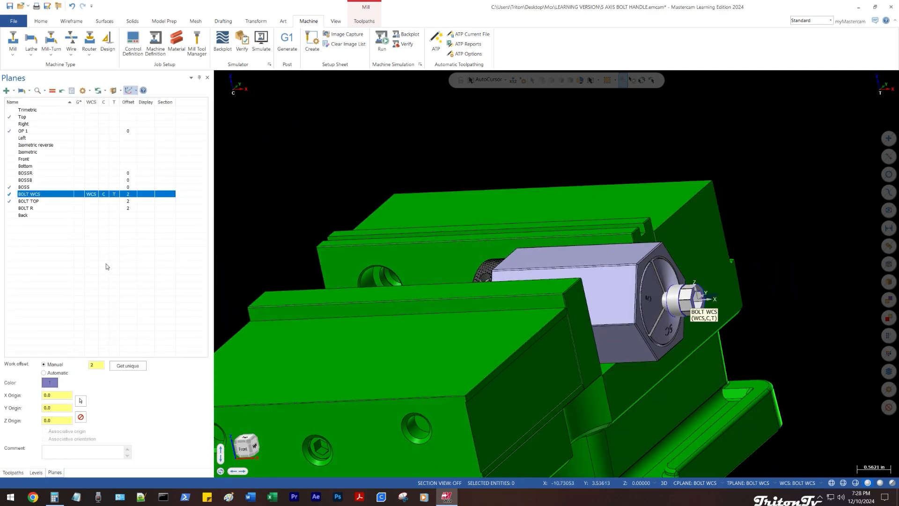
click(95, 202)
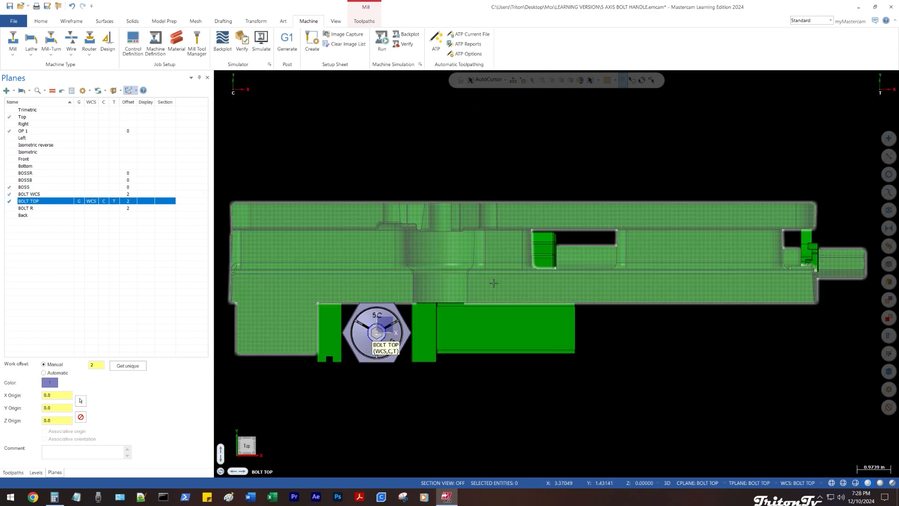
middle_drag(430, 341, 495, 232)
scroll(403, 227, up, 2)
scroll(403, 227, up, 3)
scroll(430, 216, down, 4)
scroll(473, 222, down, 2)
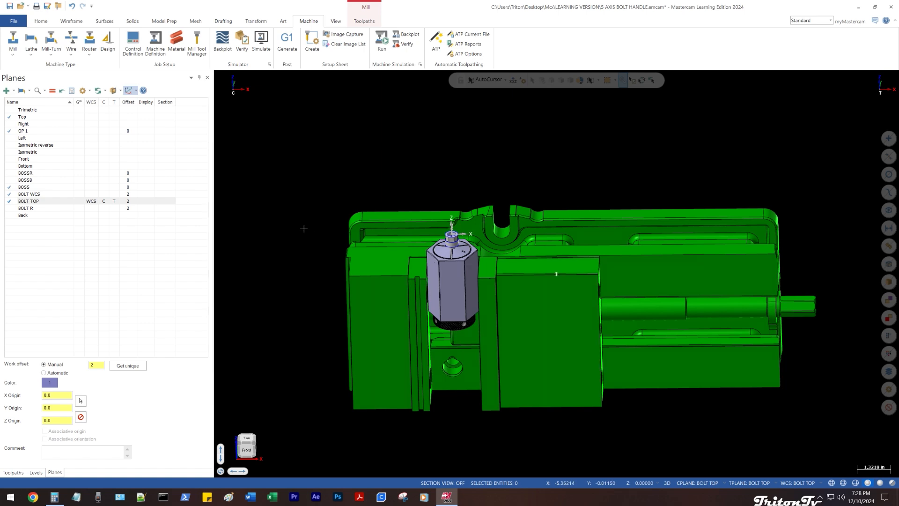
middle_drag(304, 229, 399, 208)
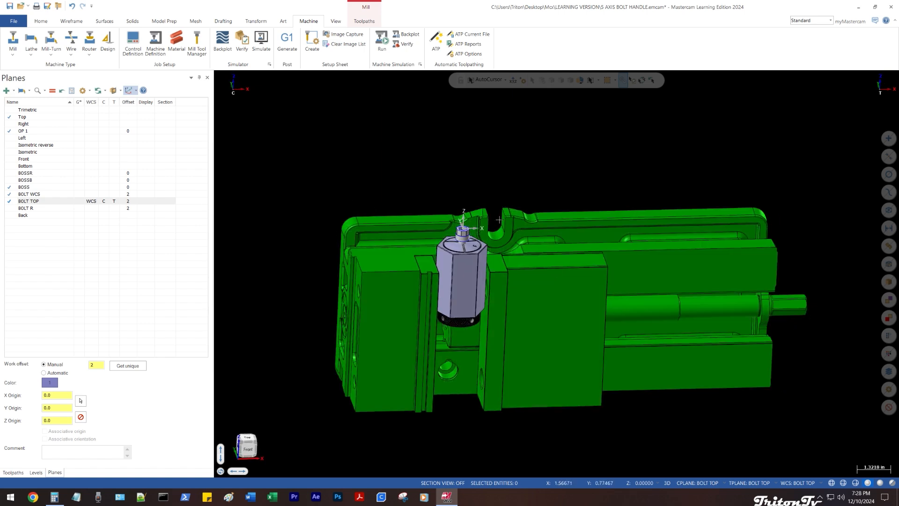
middle_drag(452, 174, 441, 227)
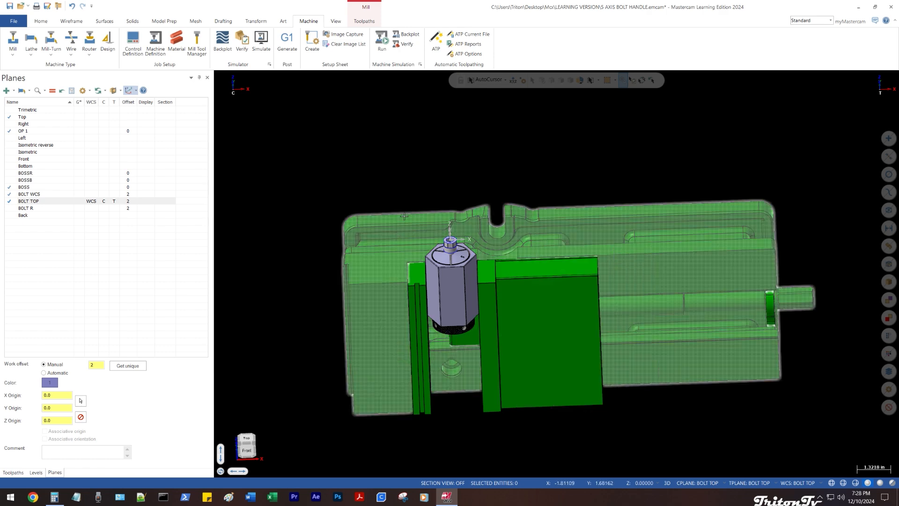
middle_drag(402, 188, 415, 182)
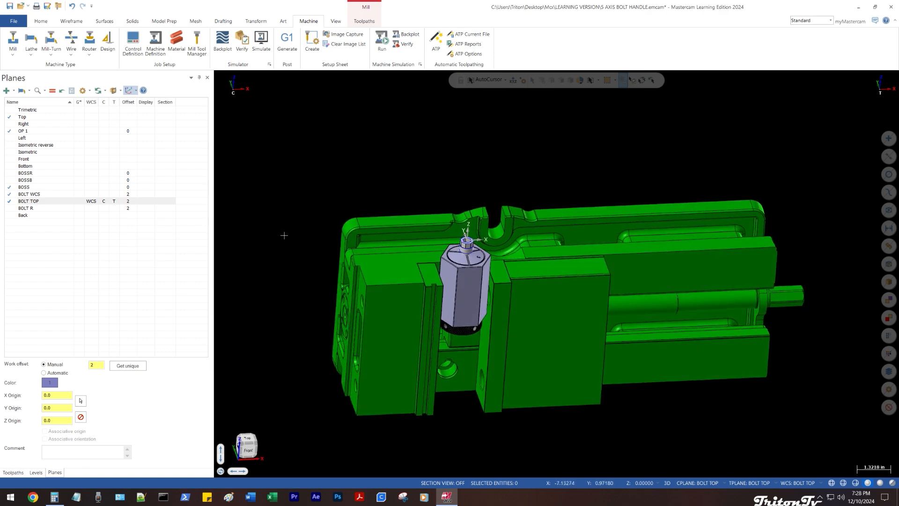
key(alt+2)
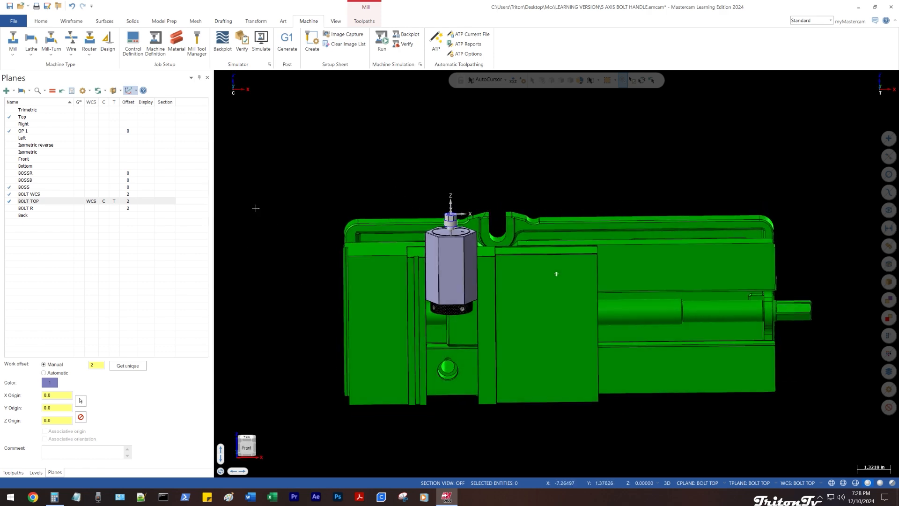
- Return the WCS to BOLT WCS with BOLT TOP as construction and tool plane, and view the collet block upright
click(92, 194)
click(103, 201)
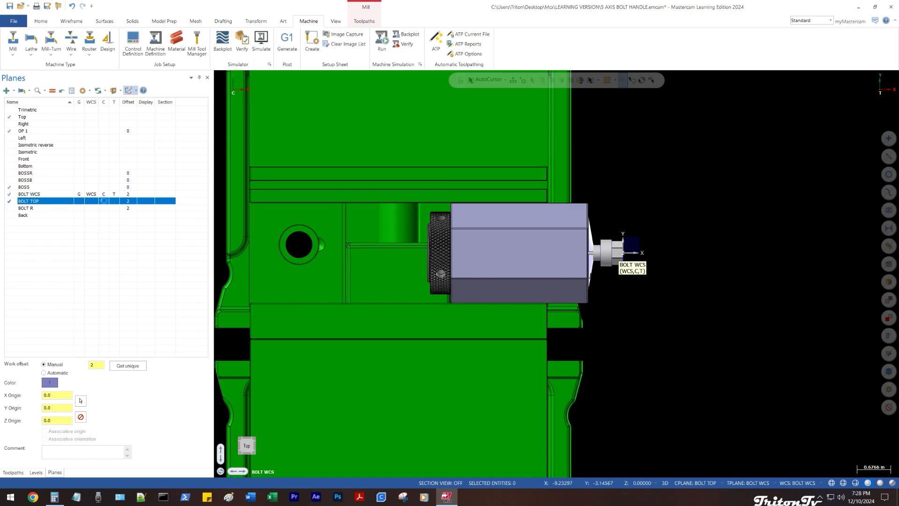
middle_drag(719, 184, 412, 211)
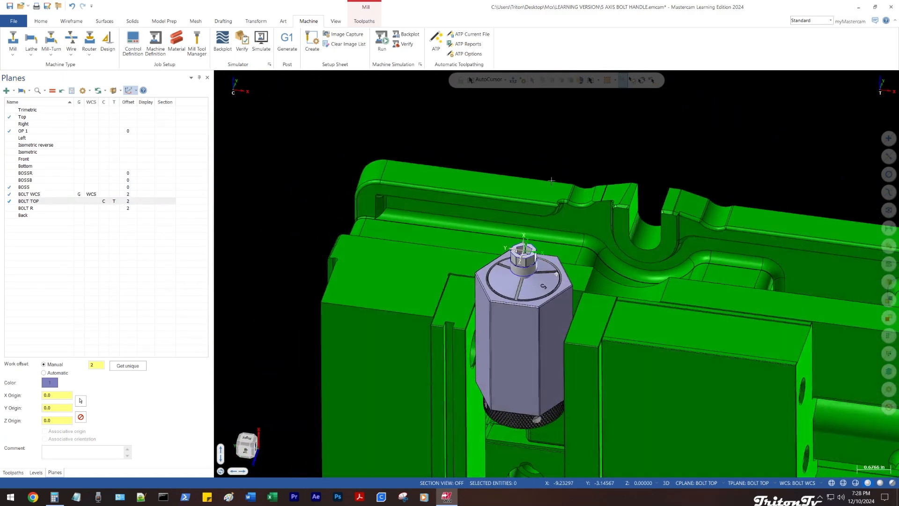
scroll(412, 210, down, 3)
middle_drag(477, 255, 375, 241)
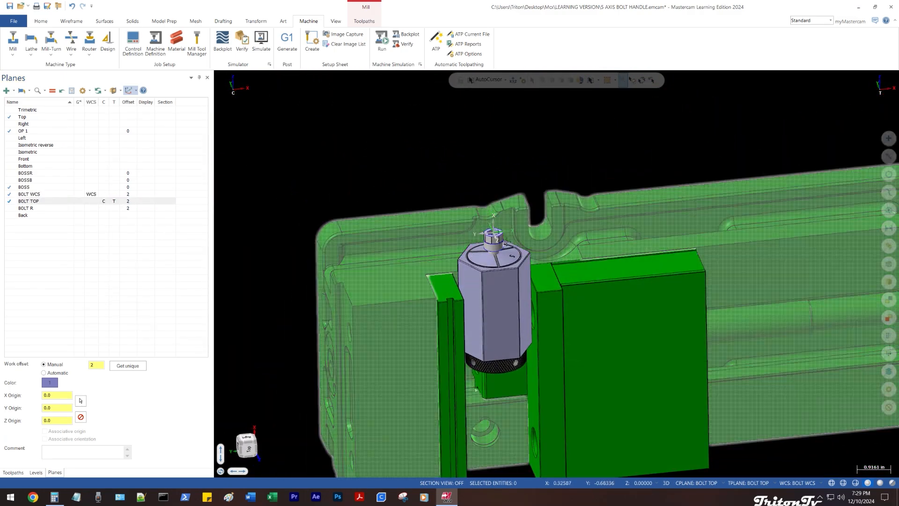
scroll(367, 239, down, 1)
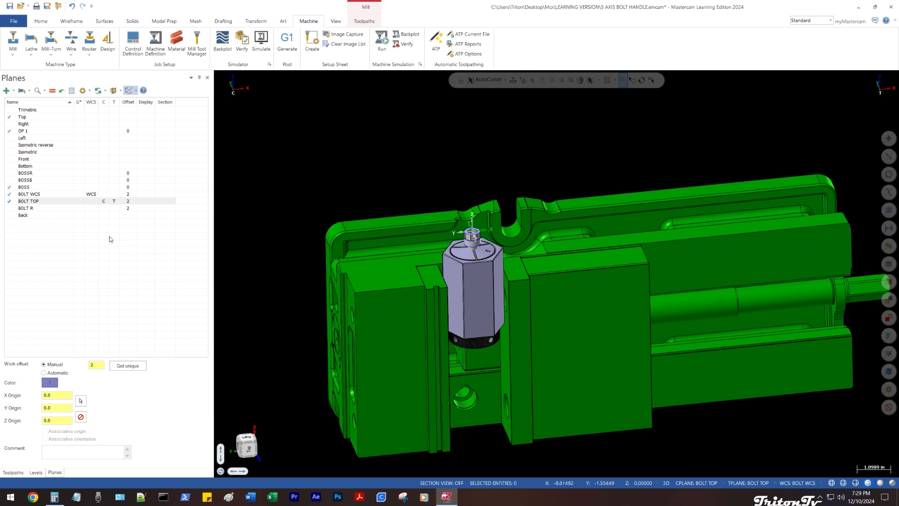
- Match the construction and tool planes to the BOLT WCS plane and view the vise lying flat
click(90, 195)
key(=)
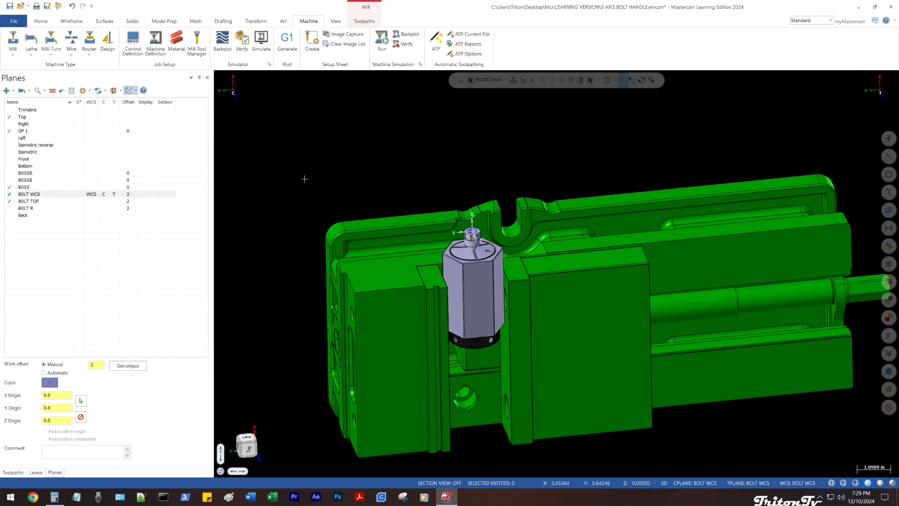
scroll(416, 267, down, 1)
middle_drag(424, 265, 422, 149)
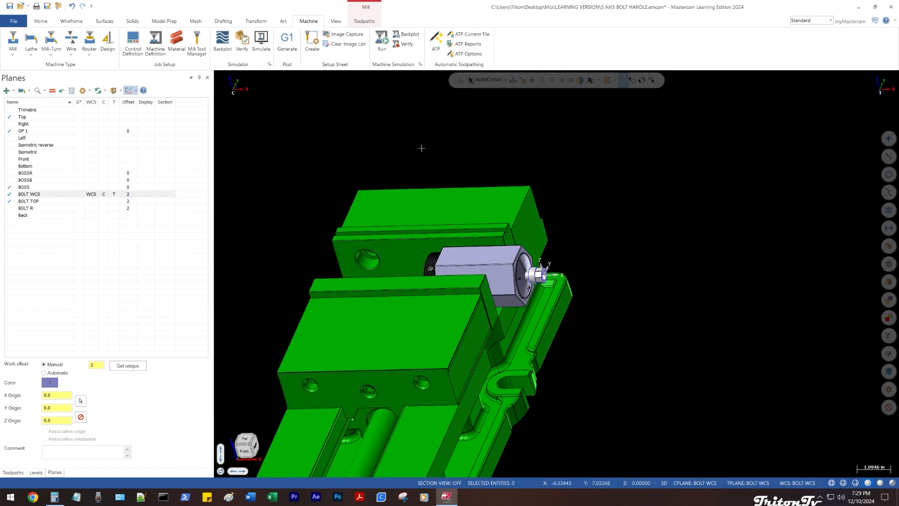
- Select bolt operations 23 to 25 in the BOLT MODS toolpath group
click(12, 471)
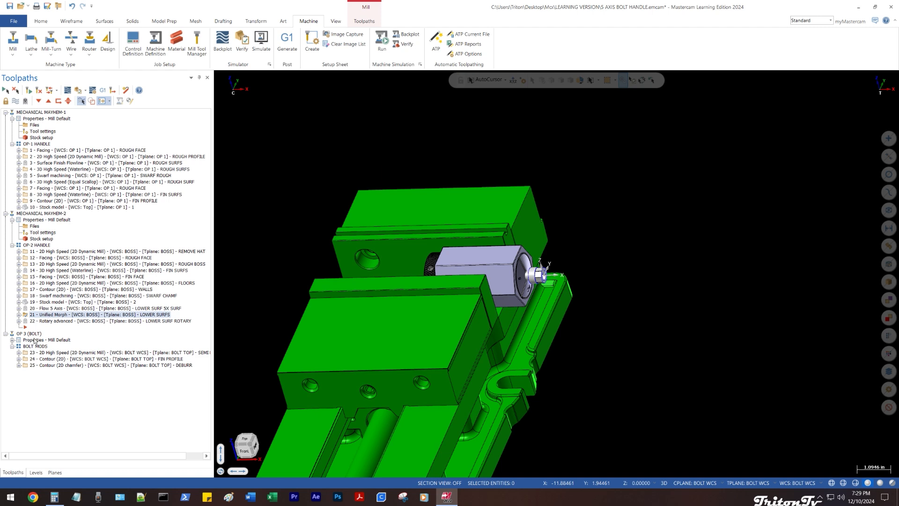
click(40, 352)
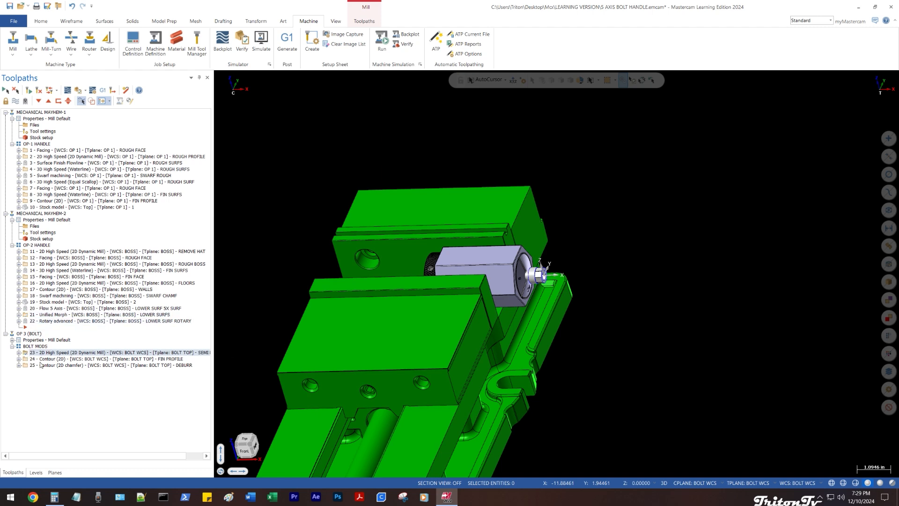
click(40, 365)
scroll(648, 307, down, 1)
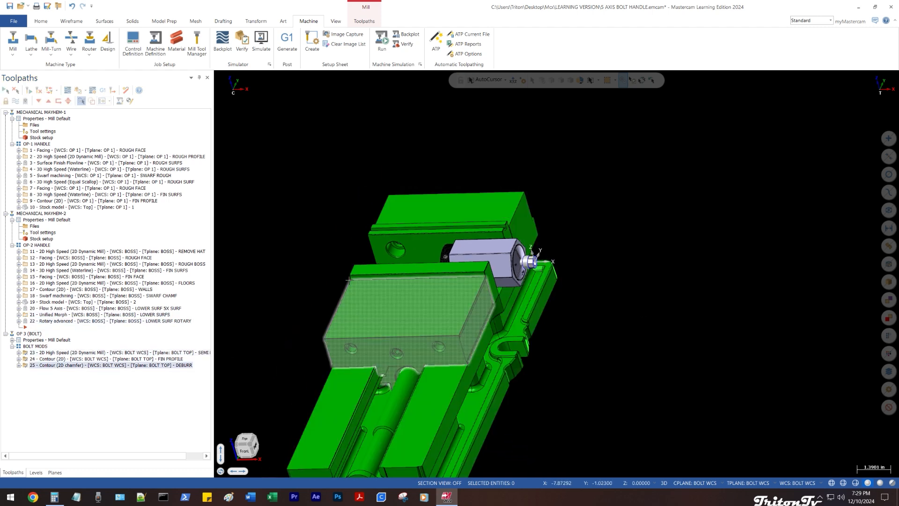
- Hide the 5C Collet Block and OP 3 (BOLT) KURT DX6 levels so the bolt stands alone
key(alt+z)
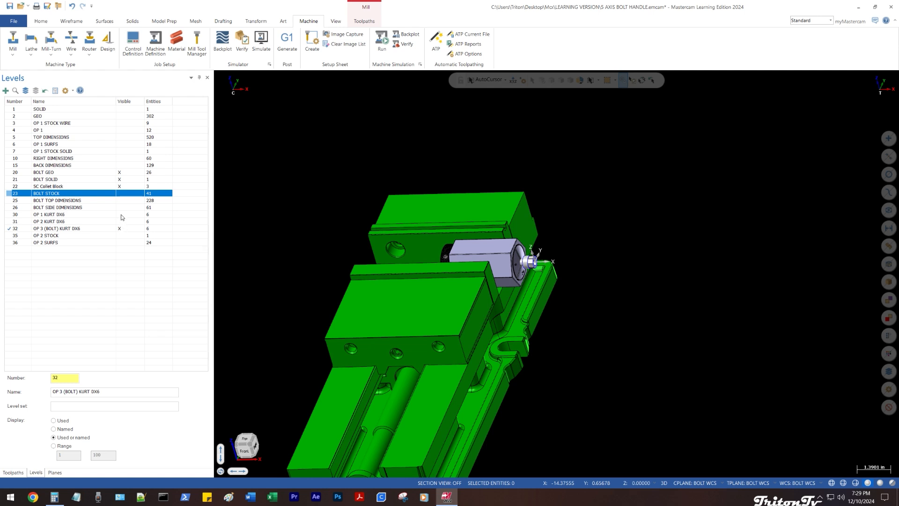
click(120, 186)
click(108, 181)
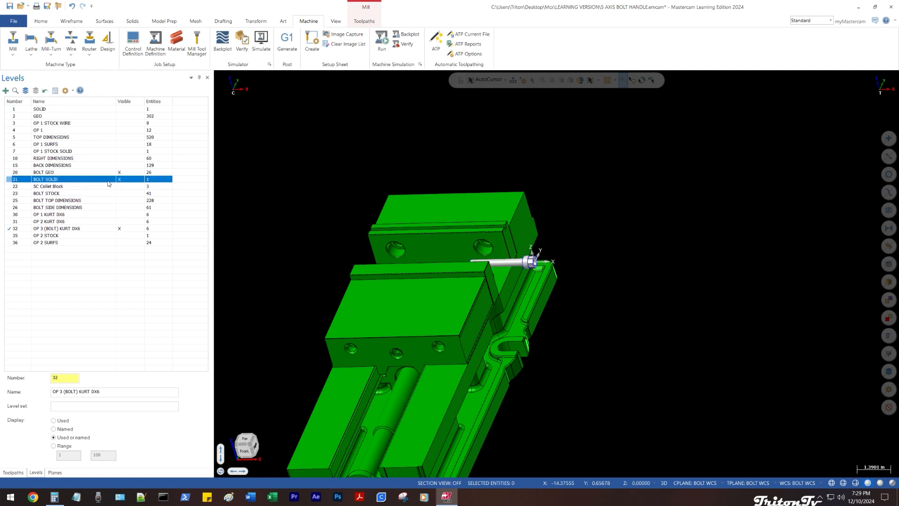
click(119, 228)
right_click(367, 150)
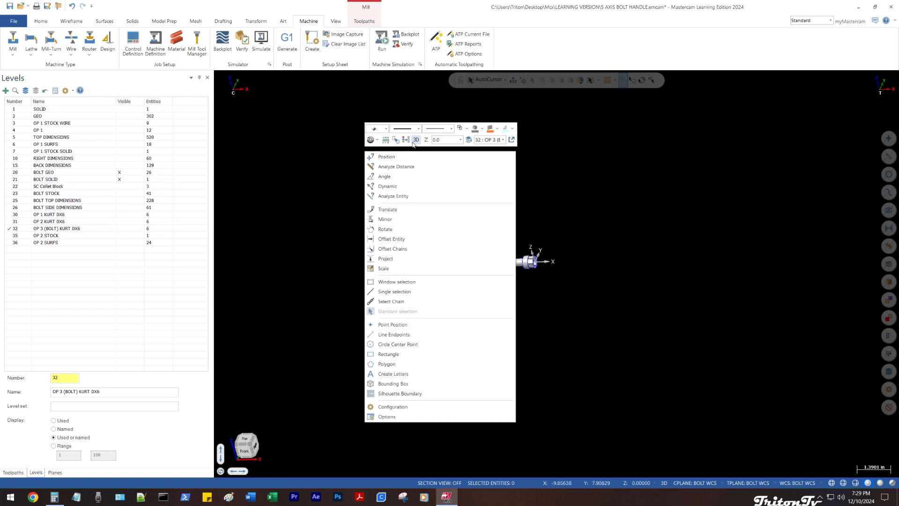
click(251, 304)
- Open the OP 3 (BOLT) machine group setup and examine the stock solid defined around the bolt head
click(17, 471)
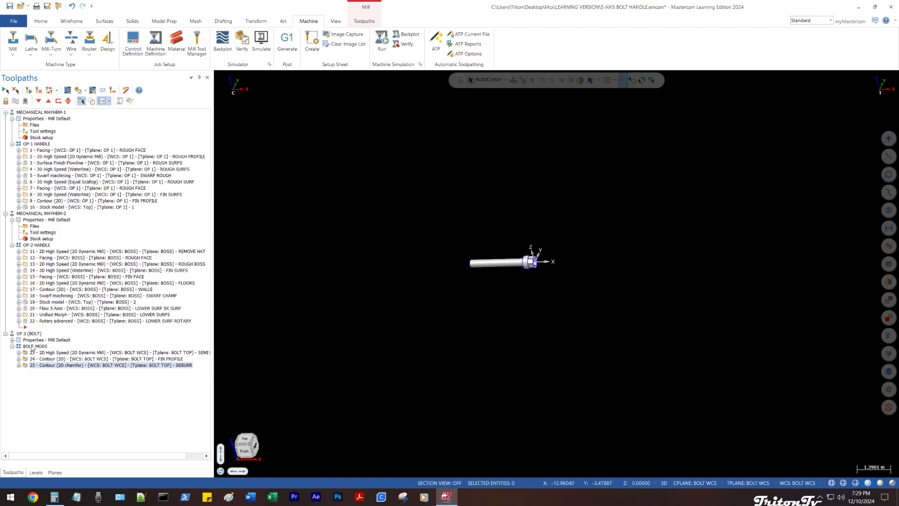
click(13, 339)
click(35, 359)
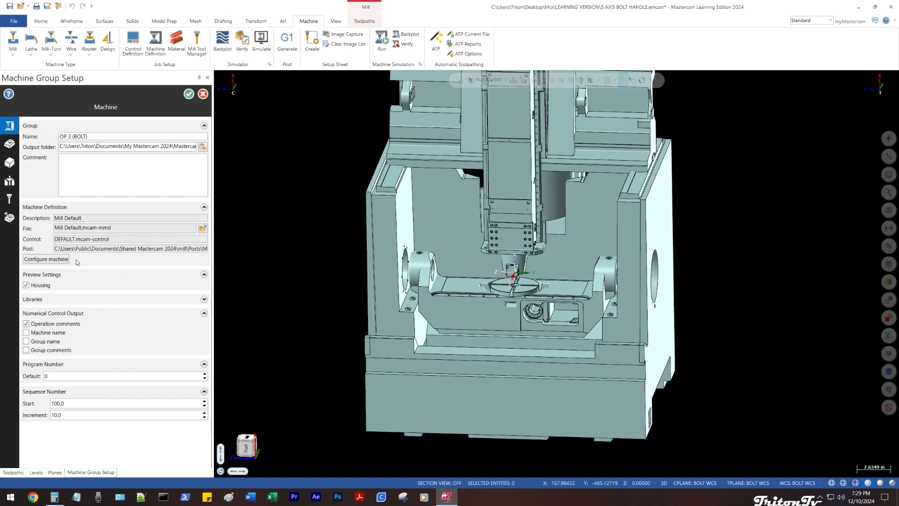
click(9, 162)
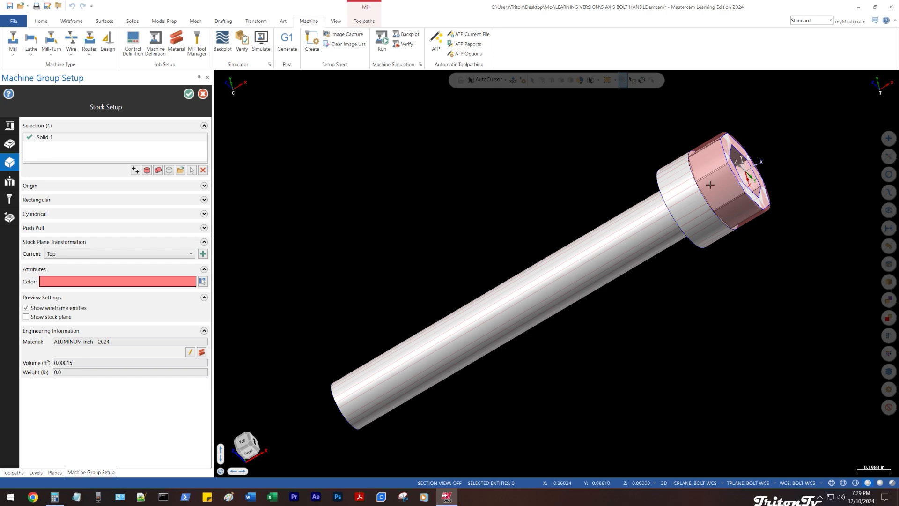
middle_drag(710, 185, 692, 147)
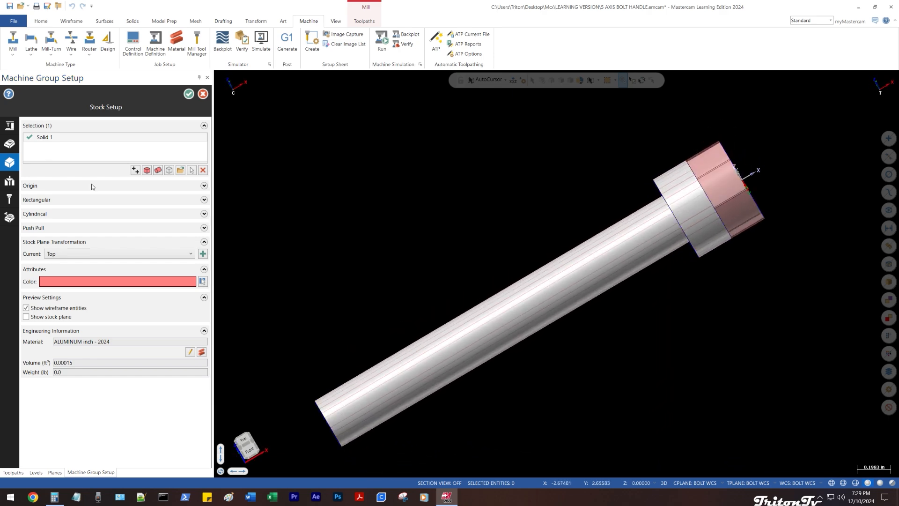
- Review the workholding fixtures and the tool list in the OP 3 (BOLT) group setup
click(9, 182)
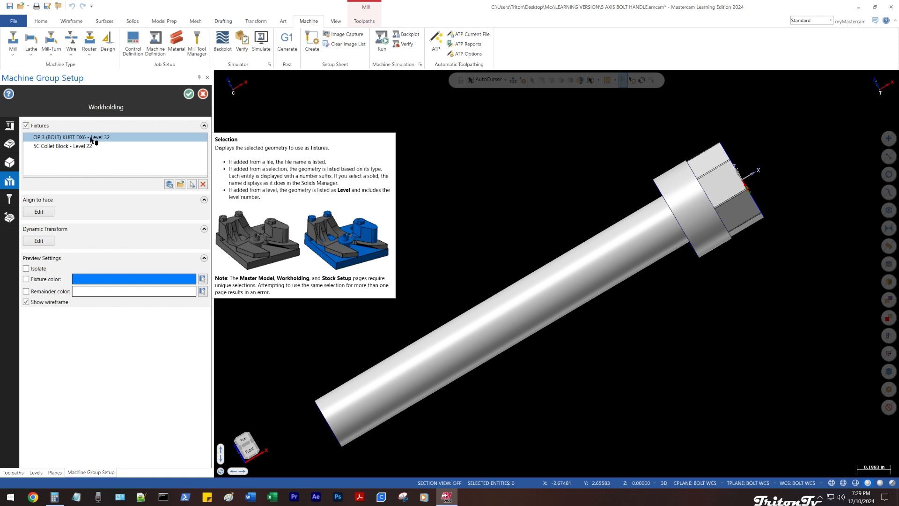
right_click(80, 148)
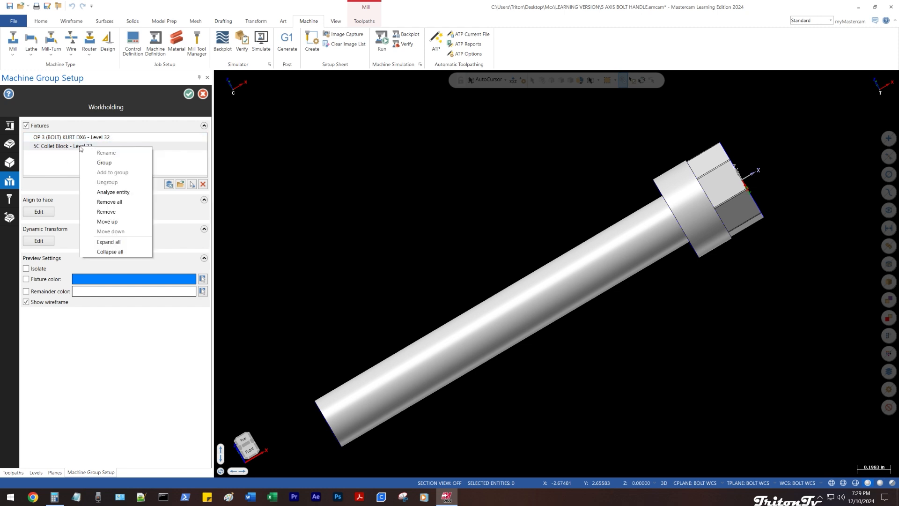
click(34, 189)
click(9, 198)
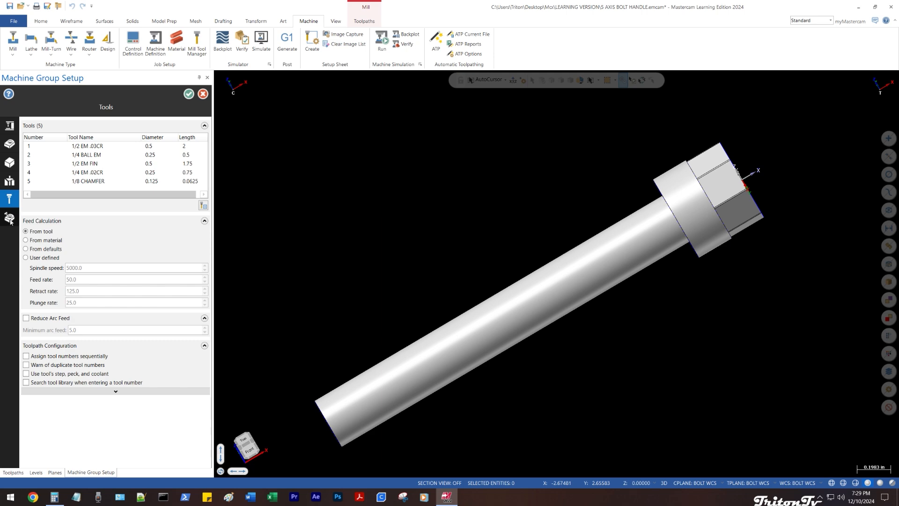
- Examine the simulation machine and its manual position for OP 3 (BOLT), and leave the group setup without saving changes
click(10, 221)
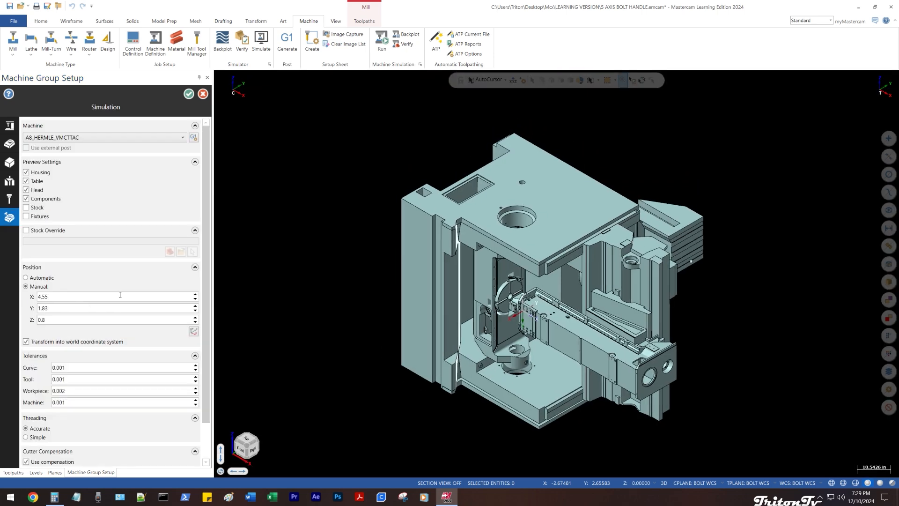
click(80, 298)
middle_drag(357, 271, 348, 230)
scroll(608, 321, up, 6)
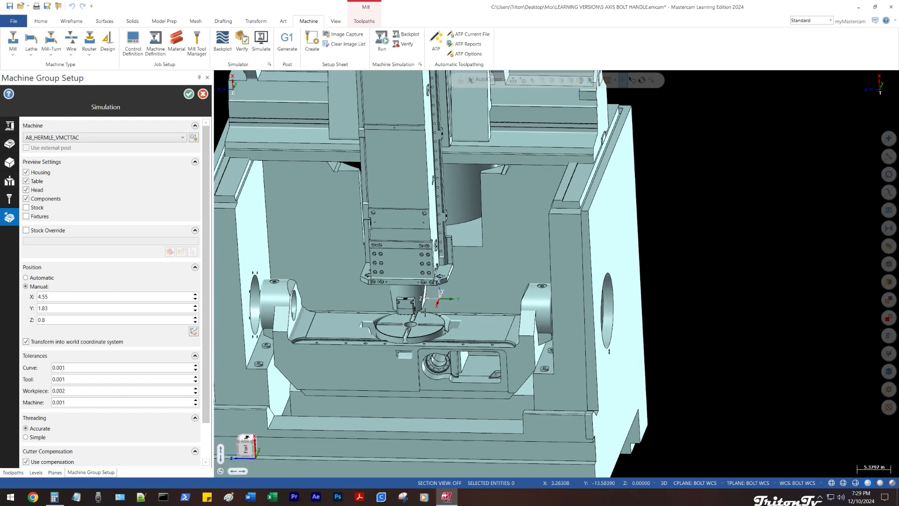
scroll(482, 309, down, 2)
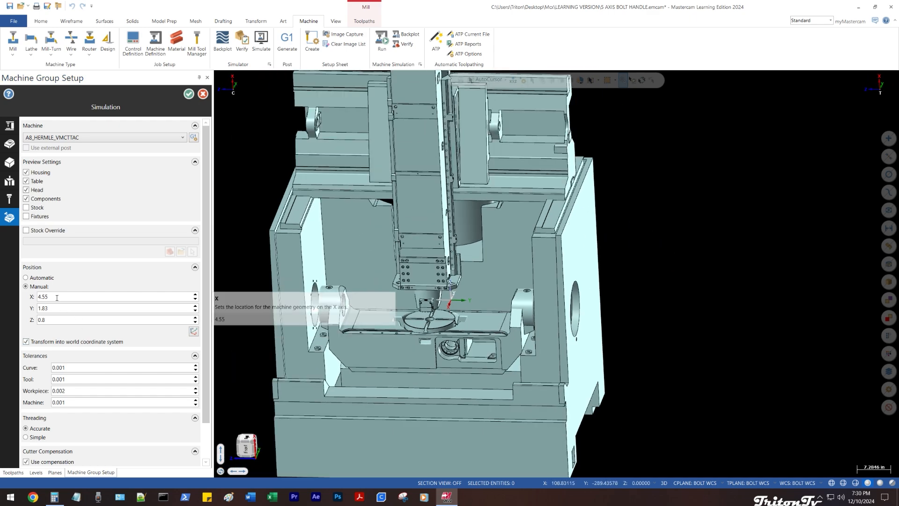
drag(56, 297, 36, 299)
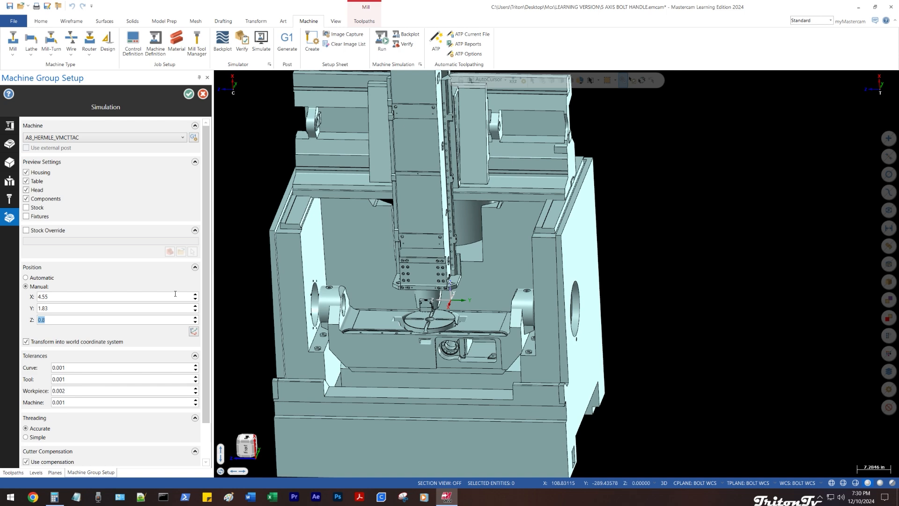
scroll(340, 220, down, 2)
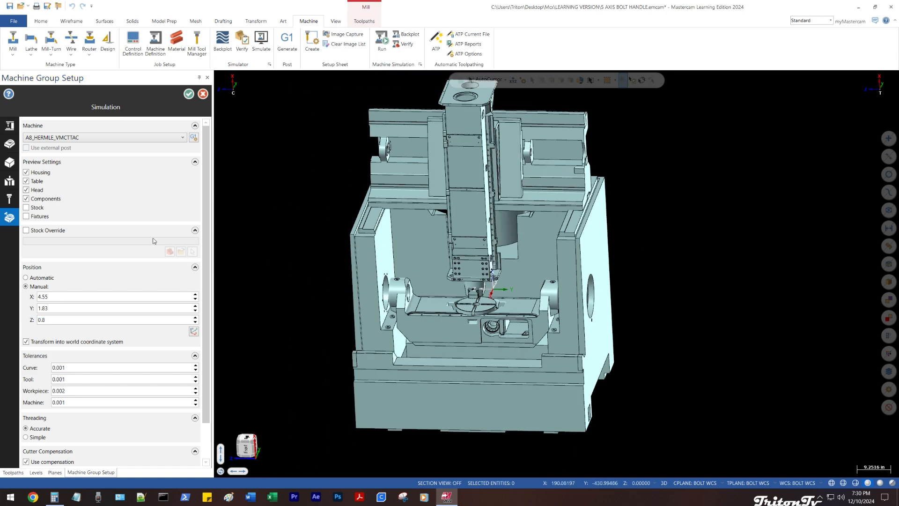
scroll(665, 217, down, 2)
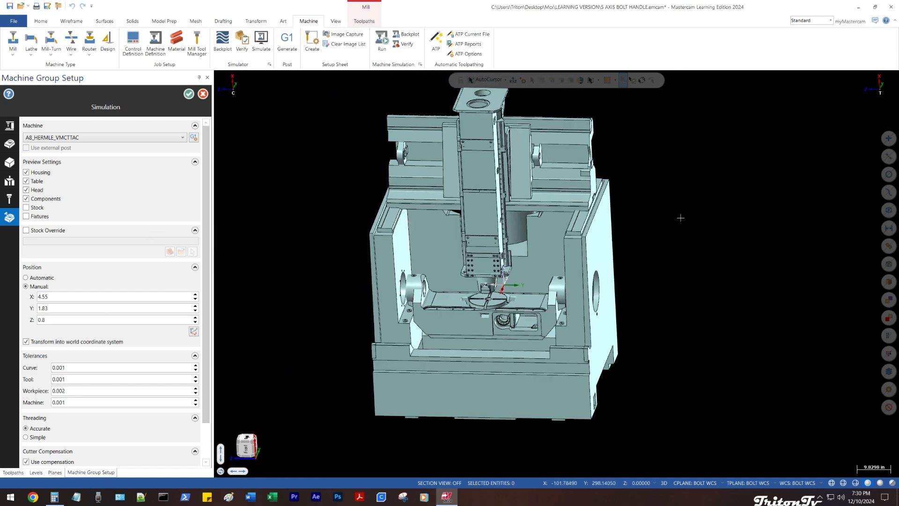
middle_drag(655, 217, 634, 217)
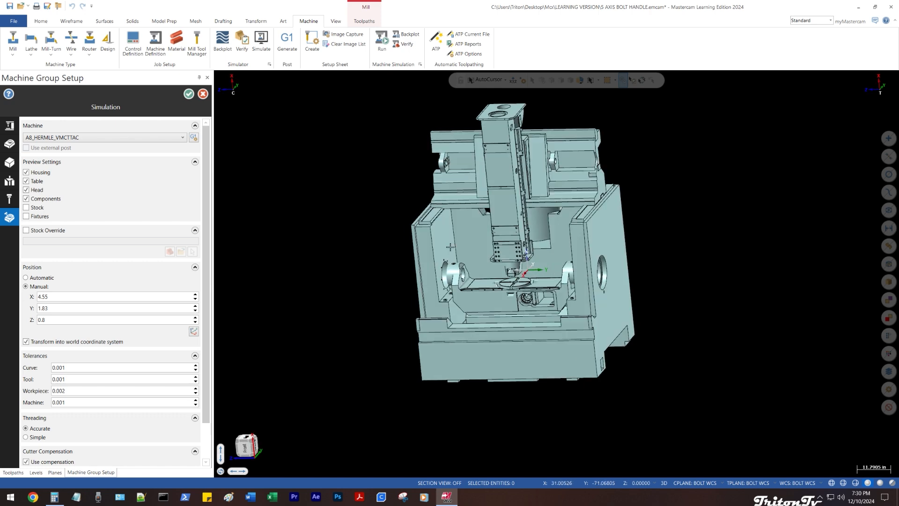
click(203, 94)
click(132, 287)
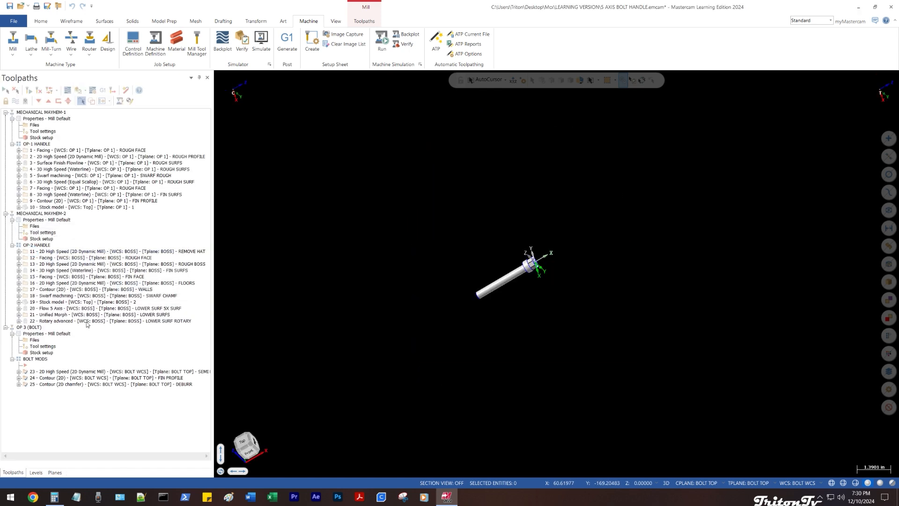
- Launch Verify for all operations of the BOLT MODS toolpath group and bring the bolt head into close view
click(32, 373)
click(32, 359)
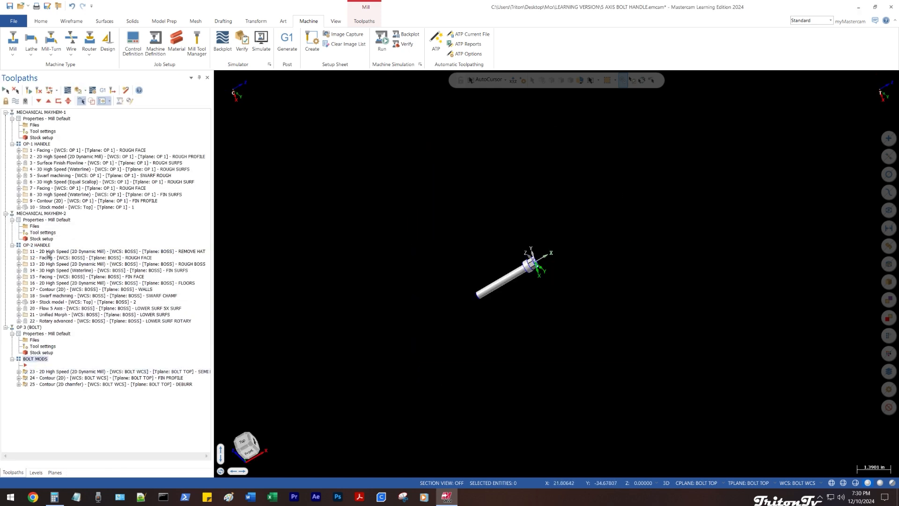
click(77, 91)
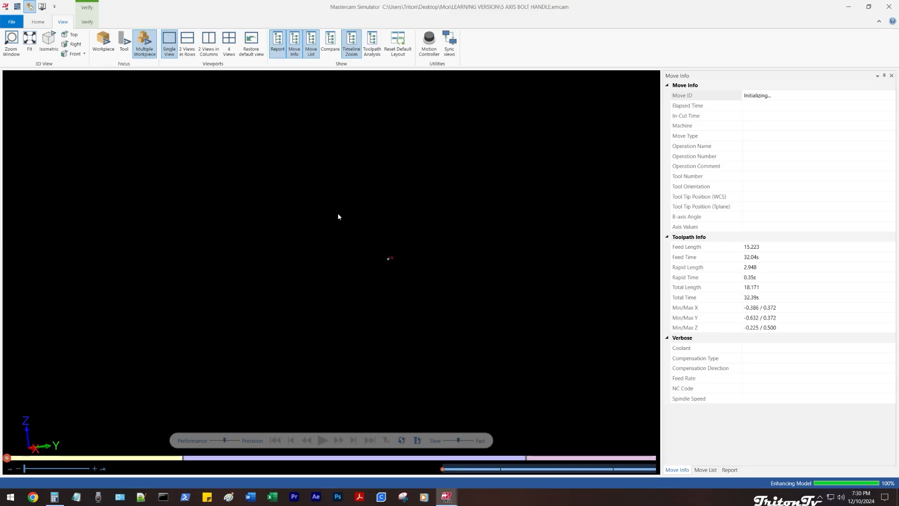
middle_drag(422, 245, 359, 237)
scroll(358, 235, up, 10)
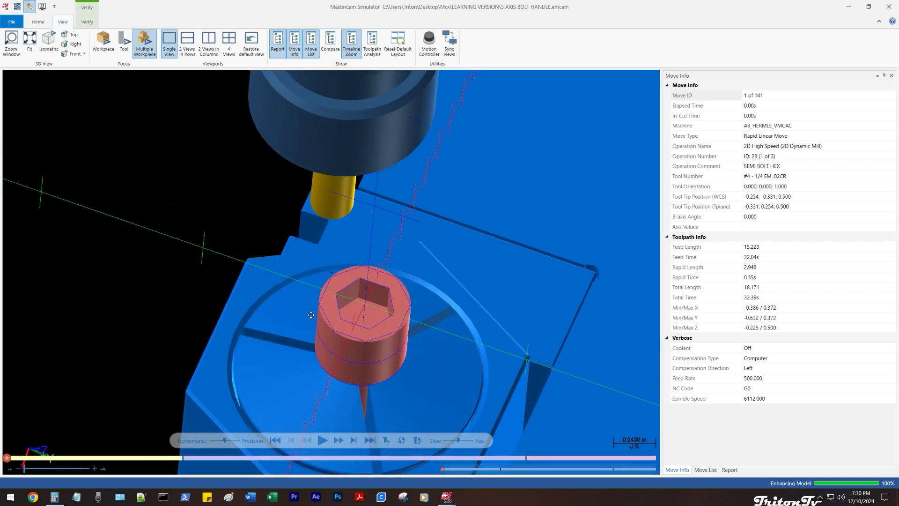
- Play the verification of bolt operations 23 to 25 through to the end and inspect the machined hex and deburred head
middle_drag(311, 315, 344, 309)
key(r)
scroll(317, 302, down, 4)
key(r)
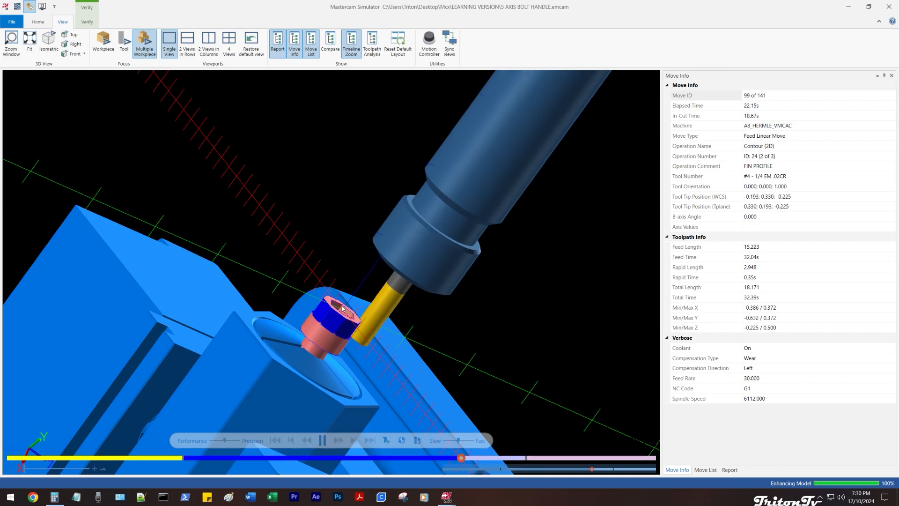
scroll(336, 314, up, 3)
key(r)
scroll(336, 314, down, 2)
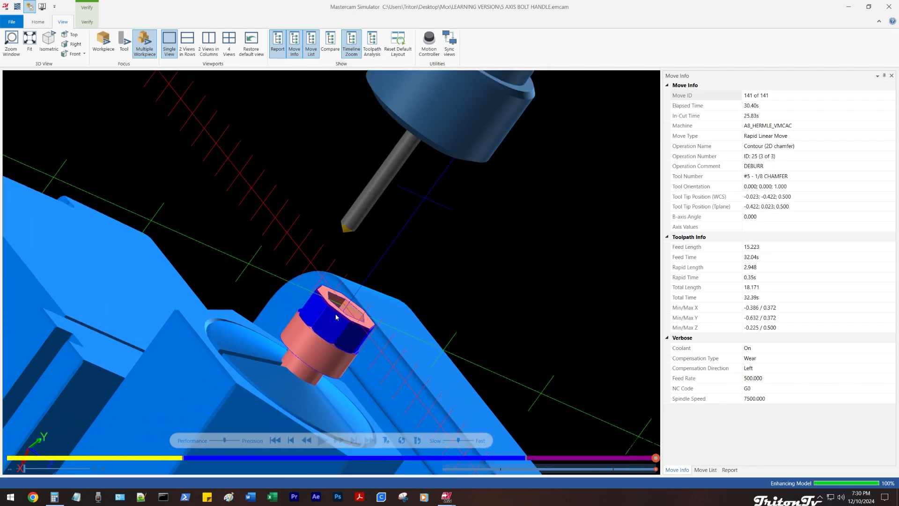
mouse_move(335, 314)
middle_down()
mouse_move(319, 333)
mouse_move(336, 341)
mouse_move(335, 315)
mouse_move(323, 328)
mouse_move(334, 311)
middle_up()
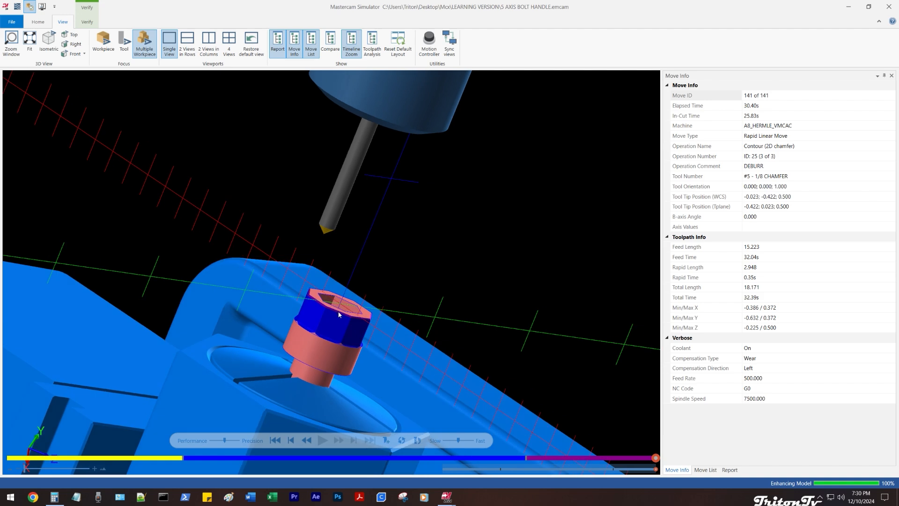
scroll(337, 313, down, 3)
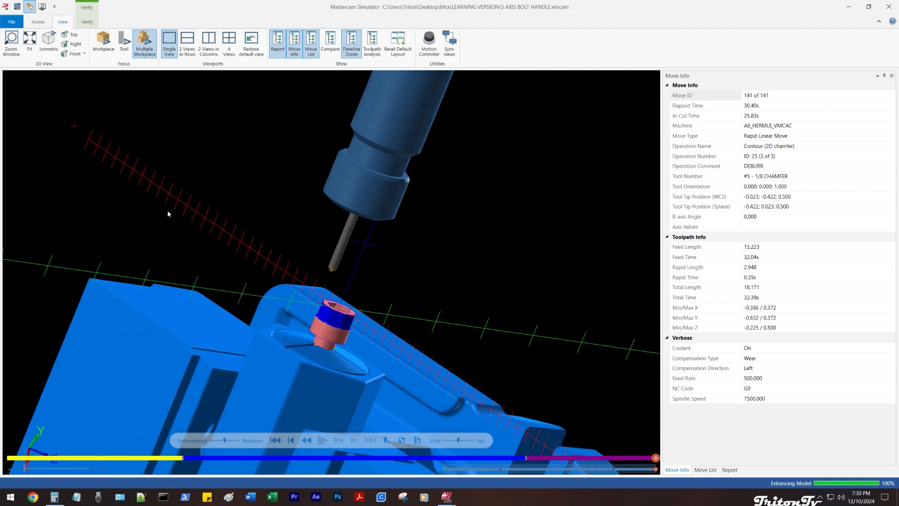
- Switch to full machine simulation and examine how the tool, bolt and vise sit on the tilted trunnion table
click(37, 24)
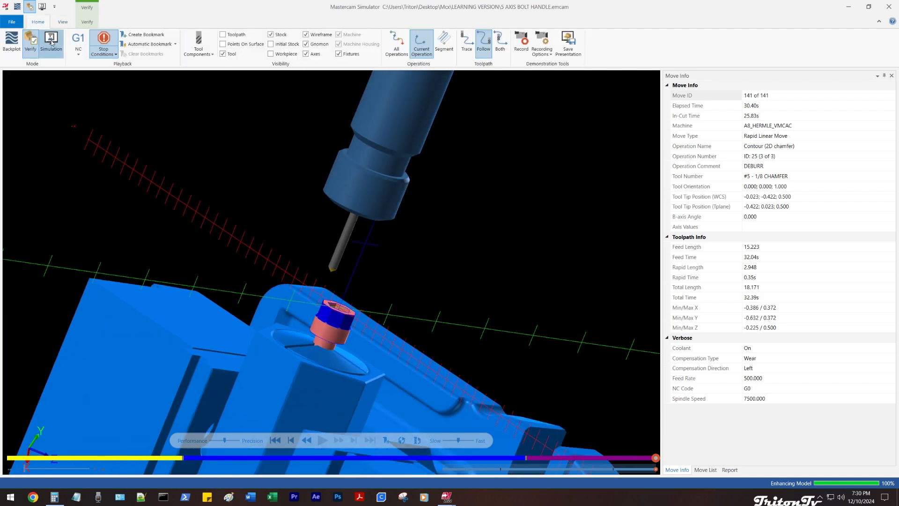
click(51, 41)
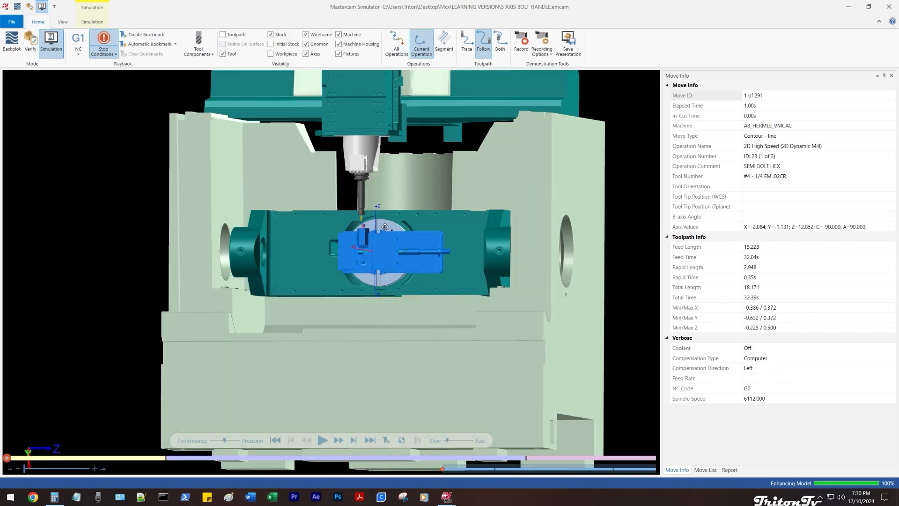
middle_drag(385, 228, 412, 224)
scroll(363, 234, up, 4)
scroll(381, 233, up, 6)
scroll(380, 229, down, 8)
scroll(412, 224, up, 5)
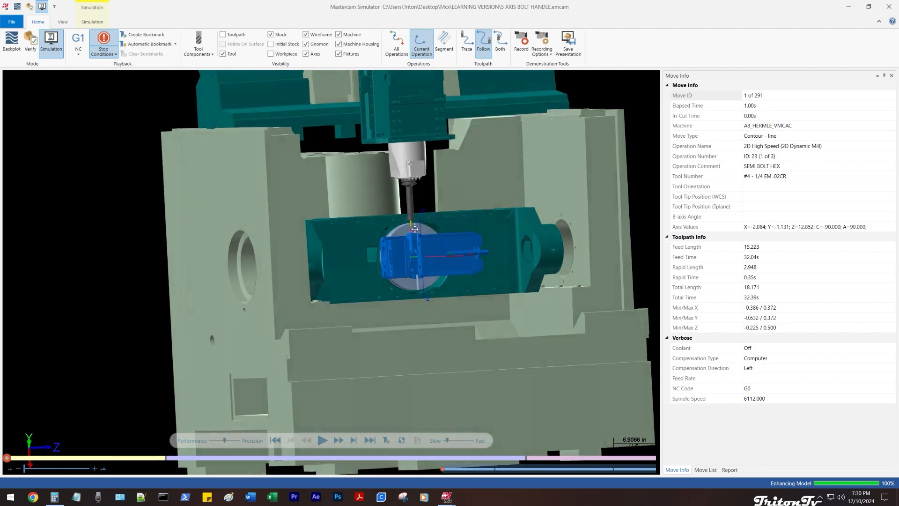
scroll(426, 233, up, 4)
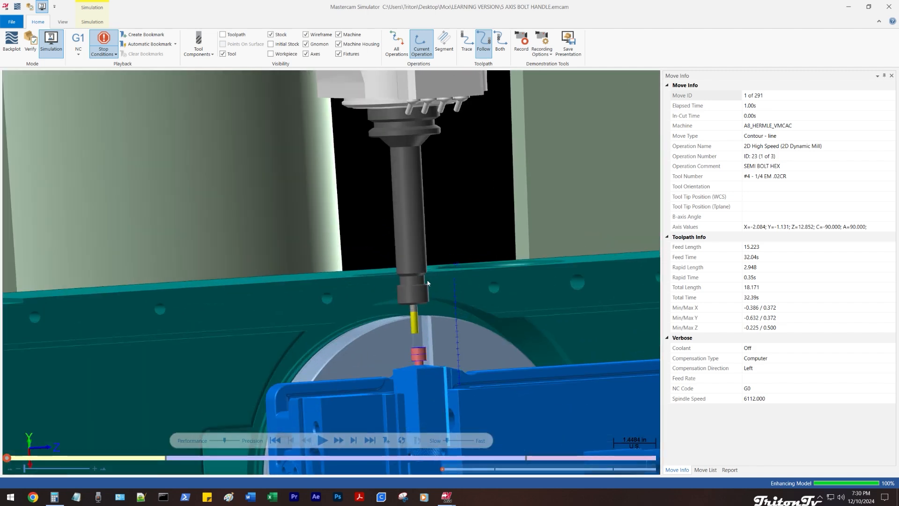
scroll(426, 233, down, 7)
middle_drag(426, 234, 428, 252)
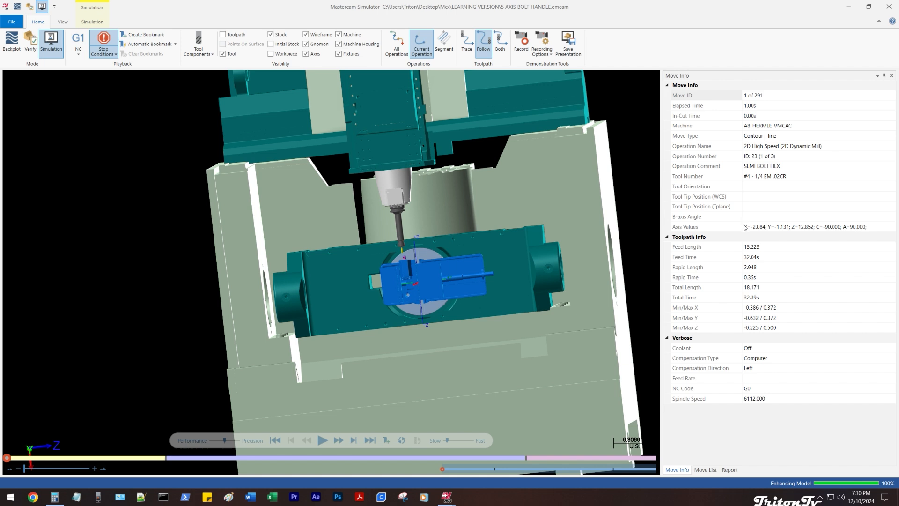
- Check the axis values of the first move and compare them with the table's tilt seen from the machine's side
click(746, 227)
drag(776, 227, 851, 226)
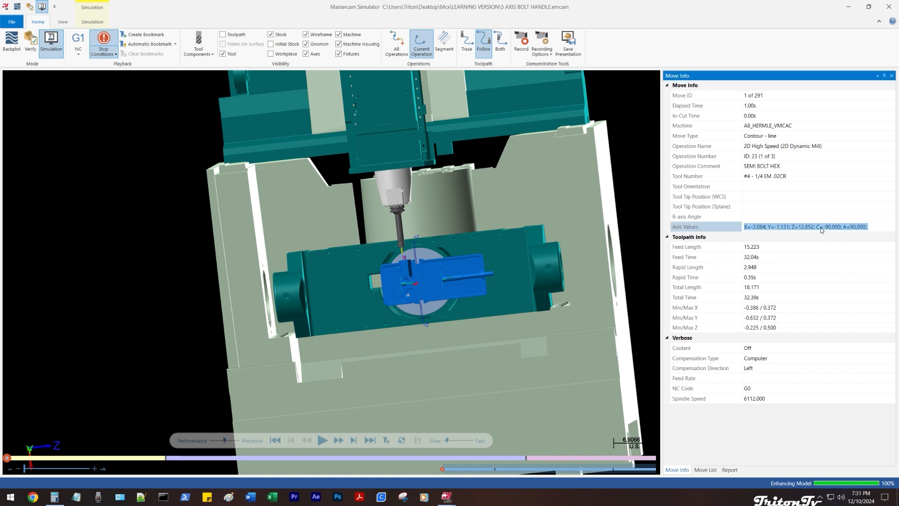
scroll(436, 248, down, 5)
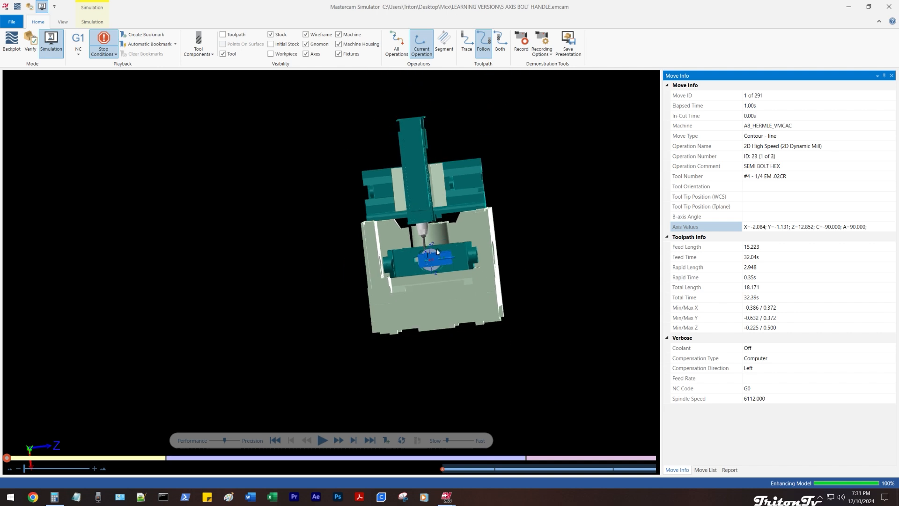
middle_drag(437, 249, 396, 249)
scroll(428, 249, up, 7)
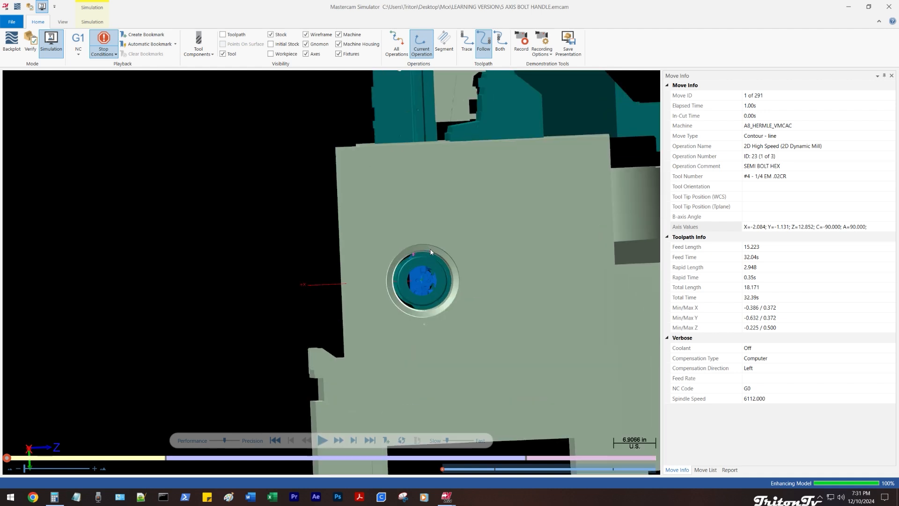
- Hide the machine housing and view the vise and trunnion table up close
scroll(370, 209, down, 3)
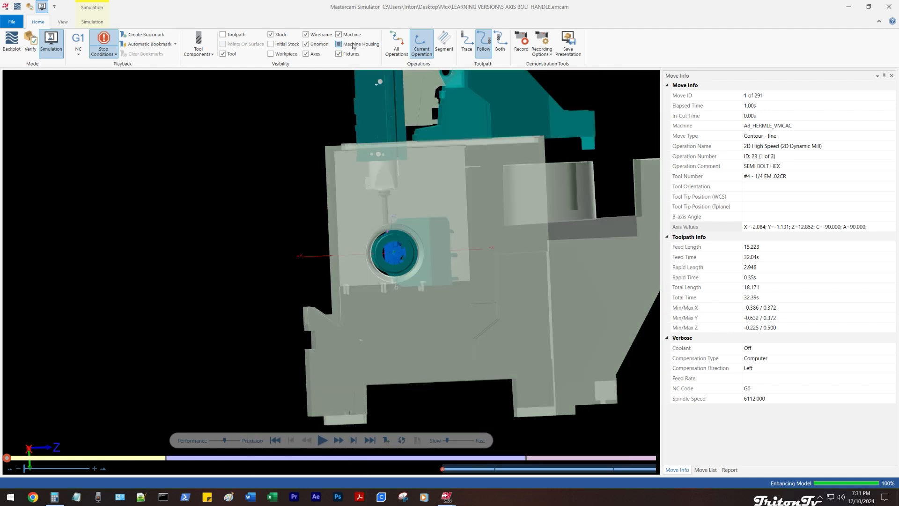
click(353, 45)
scroll(382, 261, up, 4)
middle_drag(383, 261, 414, 255)
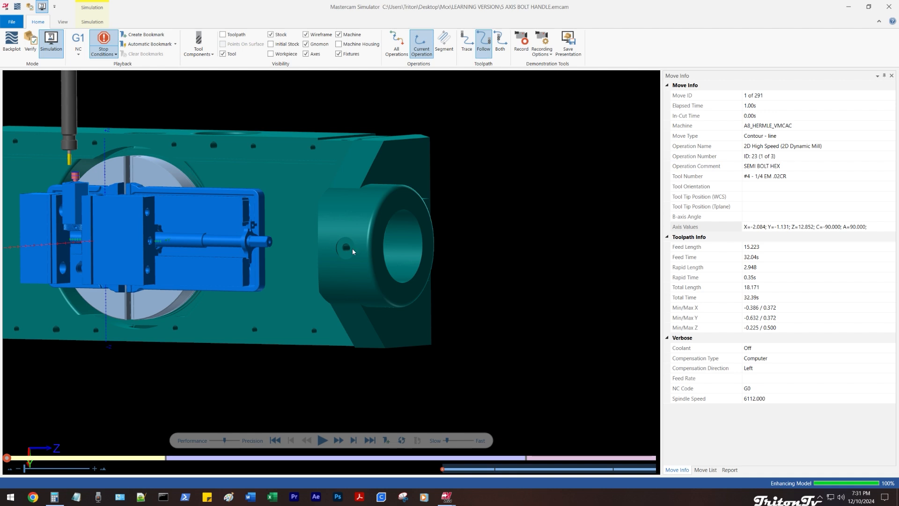
- Compare the first move's A-axis value with the trunnion table's tilt, examining the table from its side and at an angle
middle_drag(327, 251, 293, 253)
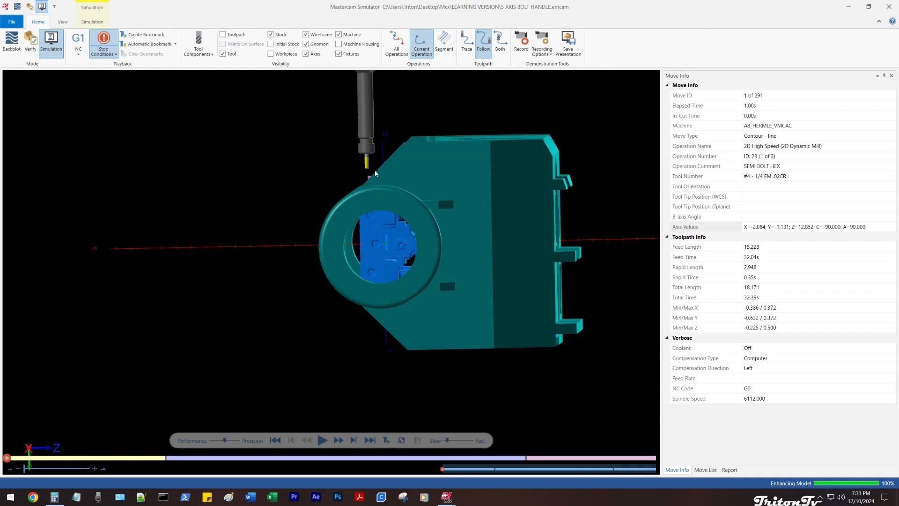
middle_drag(375, 171, 379, 171)
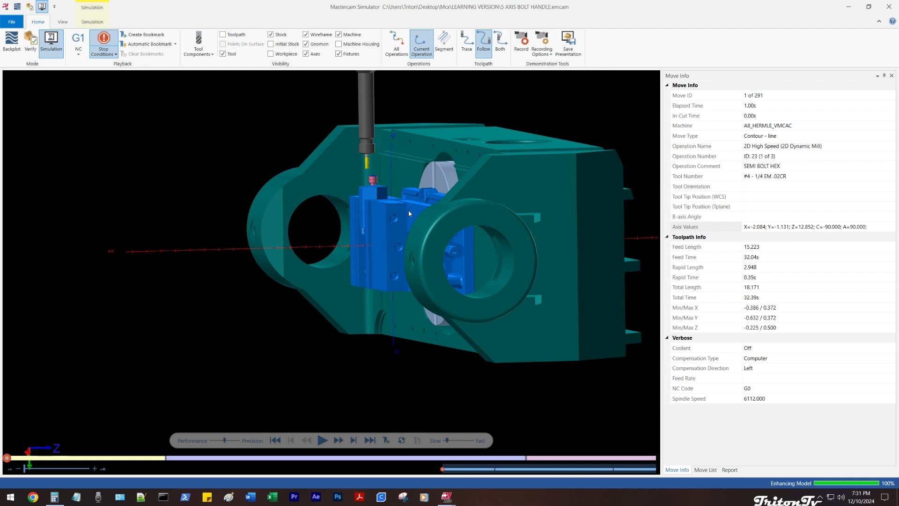
scroll(411, 214, down, 3)
middle_drag(446, 232, 436, 226)
scroll(440, 212, up, 4)
scroll(441, 211, down, 2)
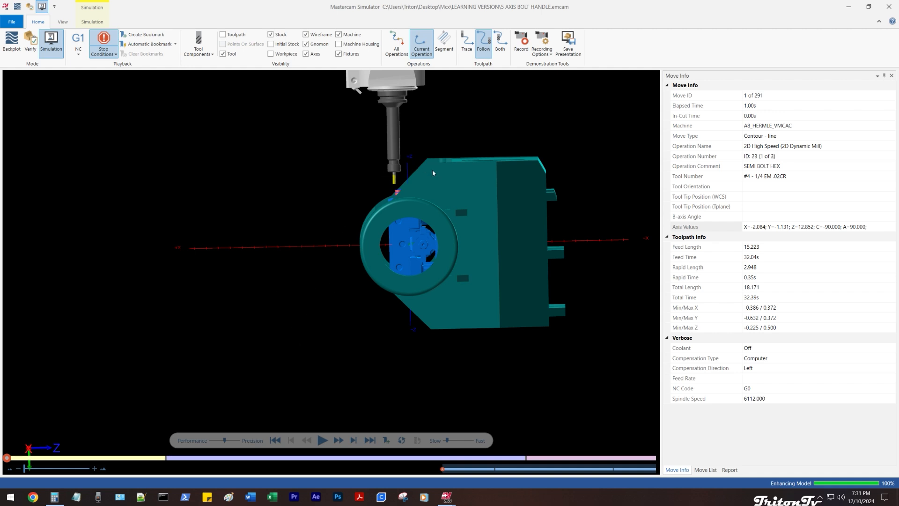
drag(867, 227, 844, 228)
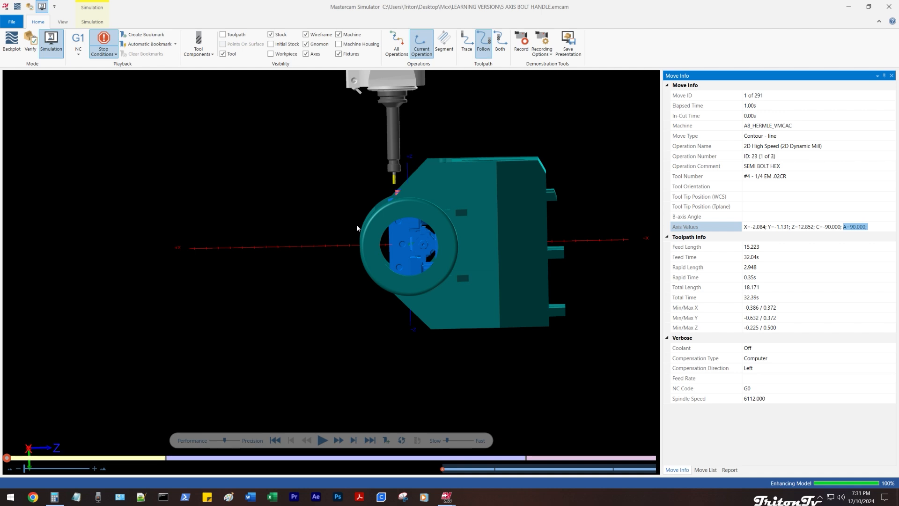
scroll(365, 217, down, 3)
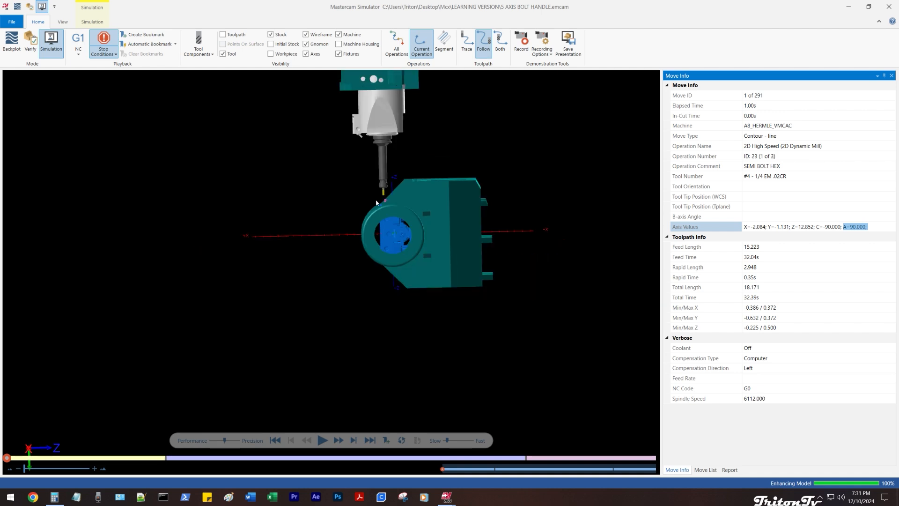
middle_drag(376, 202, 388, 203)
scroll(481, 223, up, 5)
scroll(467, 226, down, 3)
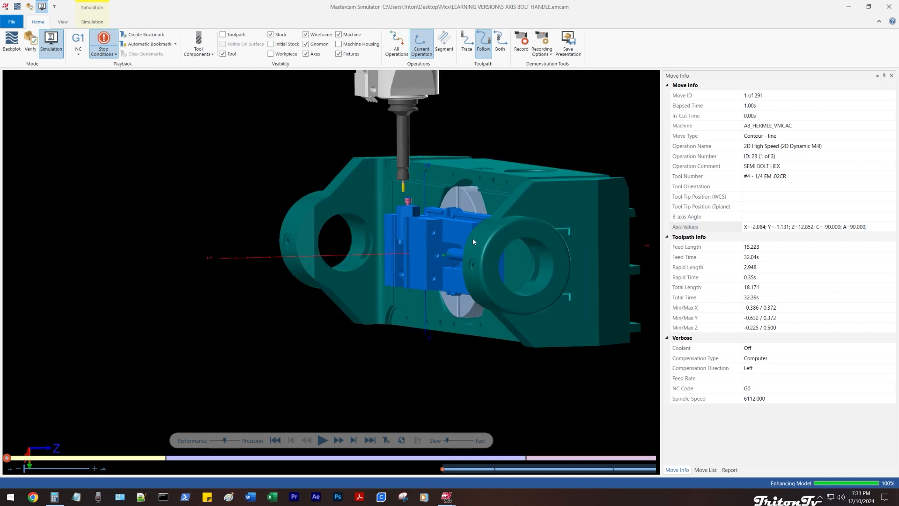
- Compare the first move's C-axis value with the rotary table's orientation and examine how the vise and bolt sit under the tool
drag(844, 226, 872, 226)
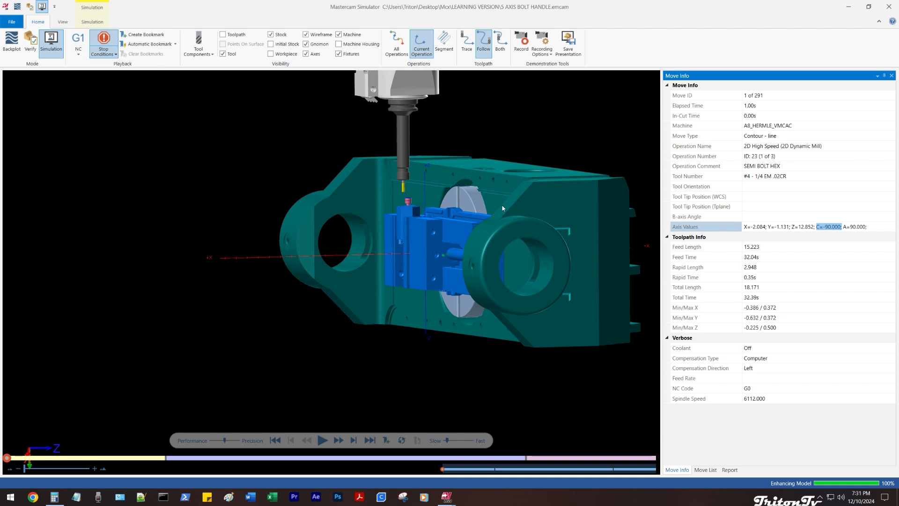
scroll(423, 230, up, 3)
scroll(424, 229, down, 3)
mouse_move(424, 230)
middle_down()
mouse_move(414, 226)
mouse_move(436, 224)
middle_up()
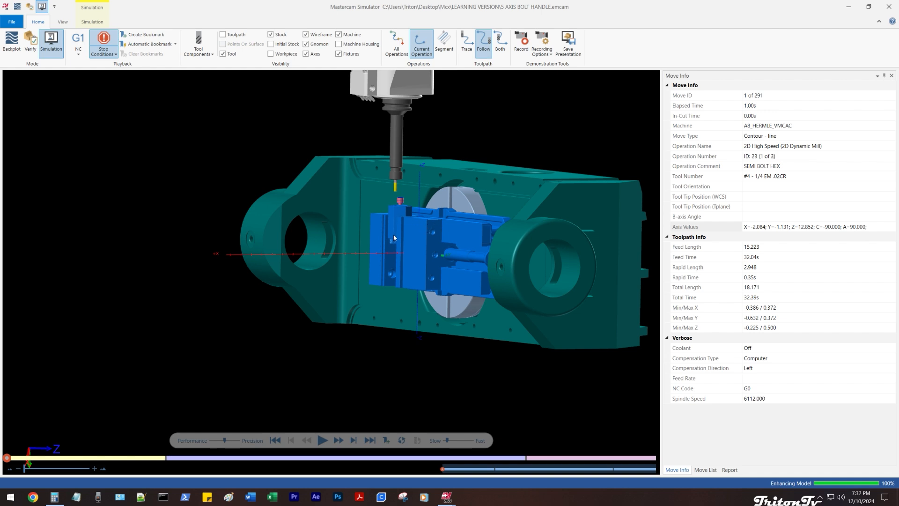
middle_drag(435, 239, 424, 224)
scroll(445, 233, up, 5)
scroll(432, 237, down, 5)
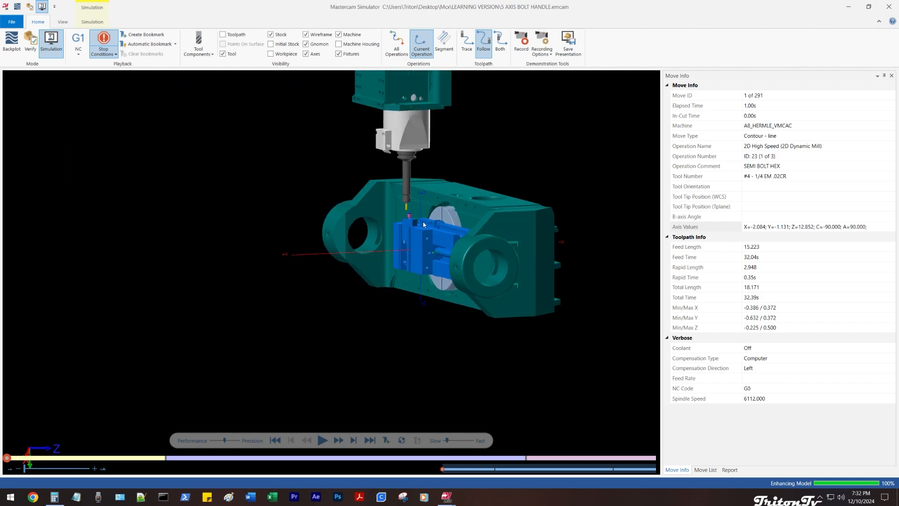
scroll(423, 225, up, 5)
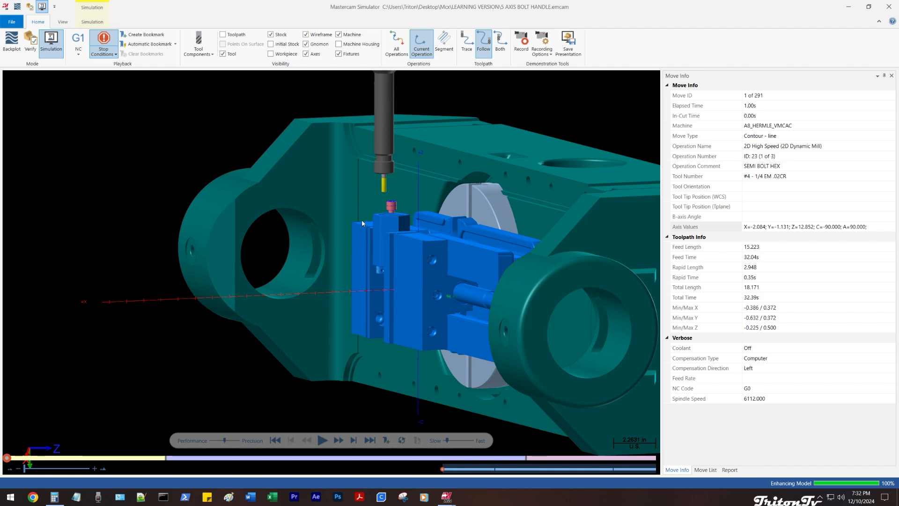
scroll(381, 239, down, 3)
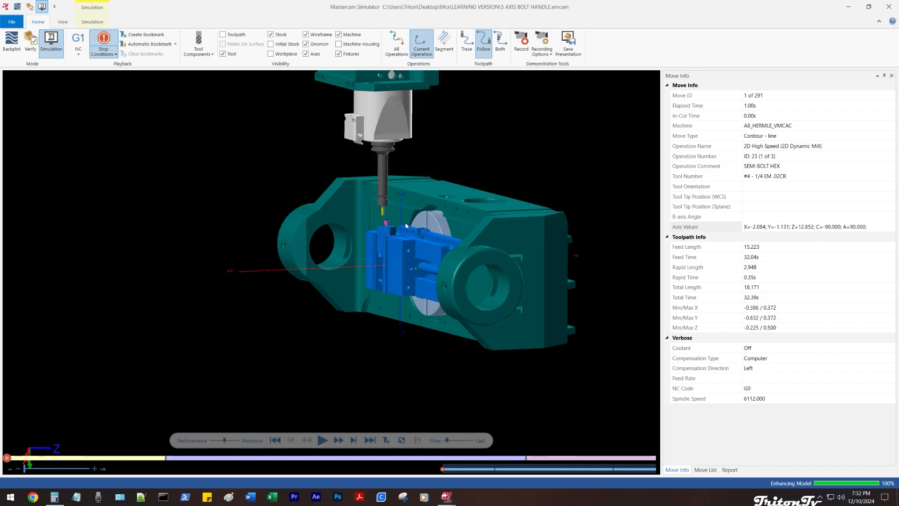
scroll(406, 225, up, 4)
scroll(417, 236, down, 4)
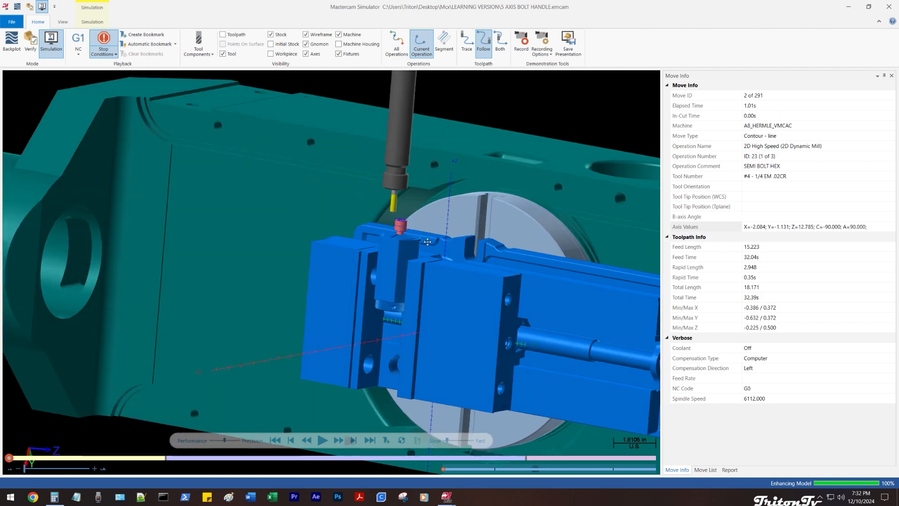
- Step through the opening moves of the SEMI BOLT HEX operation and watch the end mill approach the bolt head
mouse_move(458, 231)
middle_down()
mouse_move(489, 231)
mouse_move(445, 229)
middle_up()
scroll(454, 229, down, 3)
scroll(445, 230, up, 3)
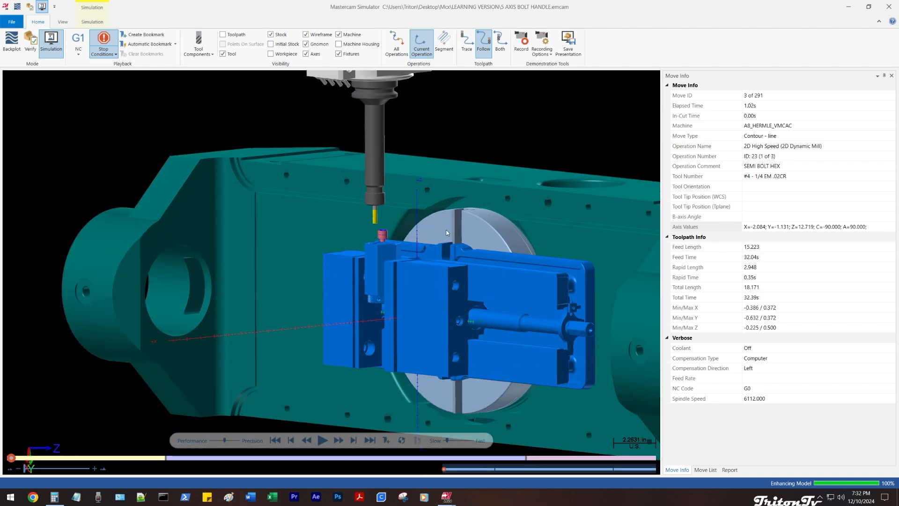
scroll(444, 230, down, 2)
scroll(443, 229, up, 8)
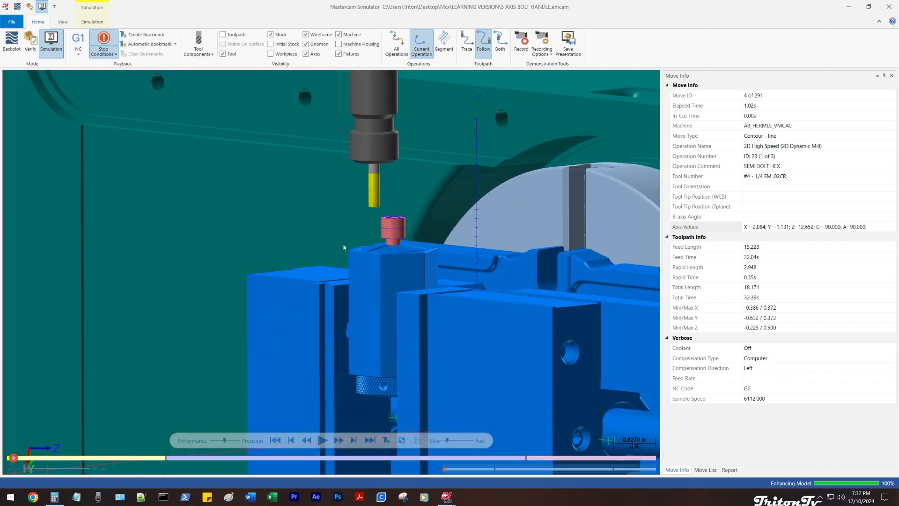
scroll(458, 191, down, 3)
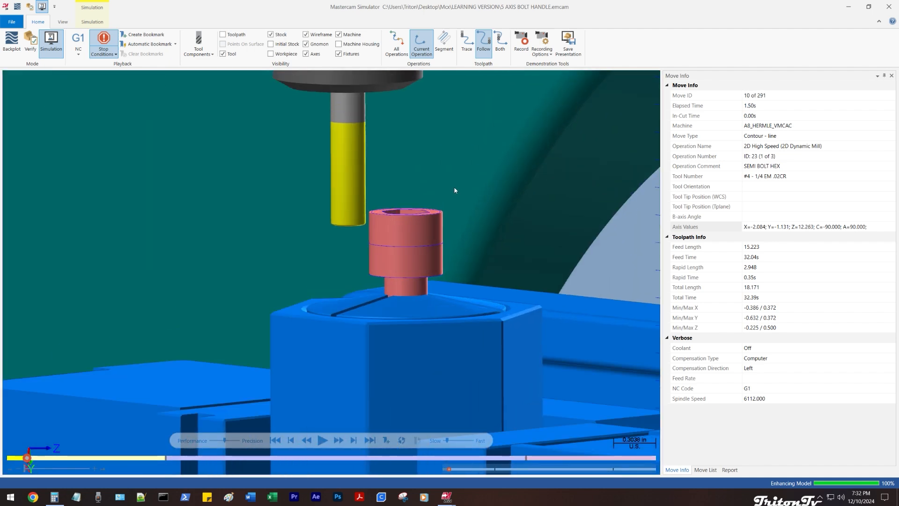
scroll(441, 194, down, 3)
scroll(440, 204, down, 2)
scroll(440, 203, down, 5)
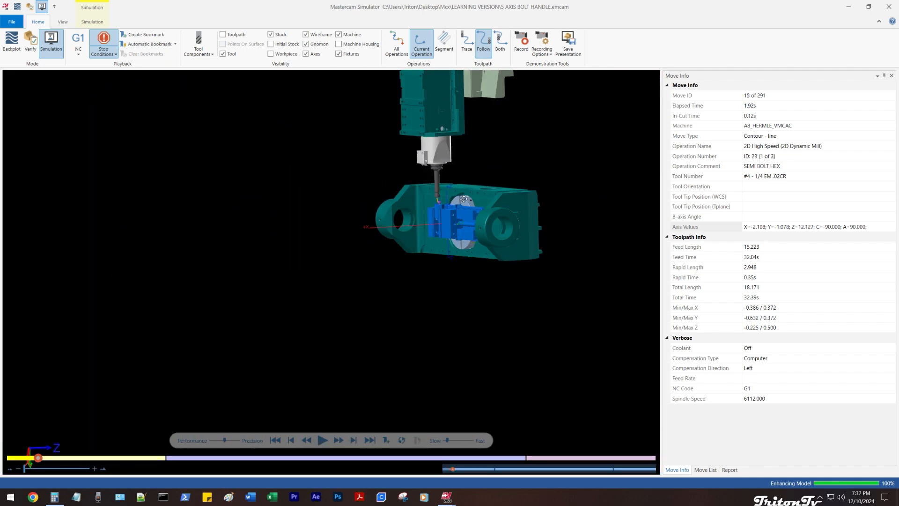
- Show the machine housing as translucent and view the vise on the trunnion table from the machine's front
click(339, 44)
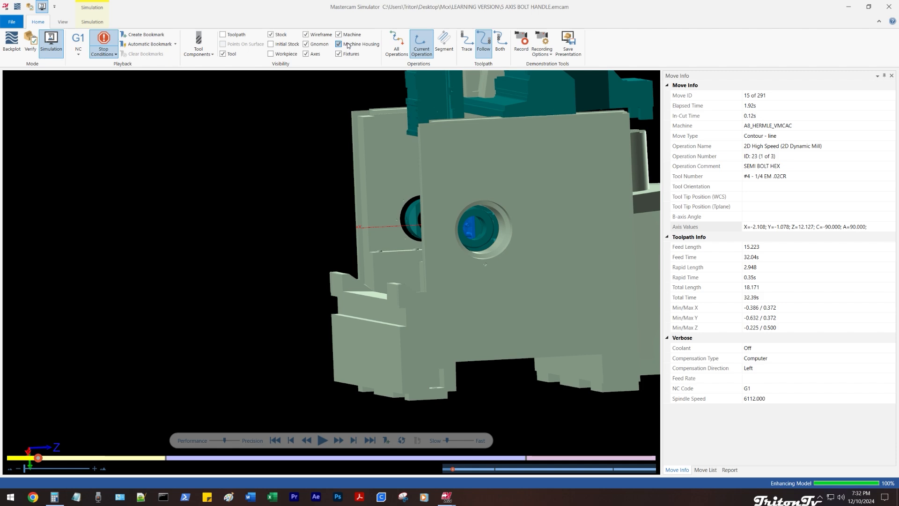
scroll(552, 203, down, 4)
scroll(321, 213, up, 5)
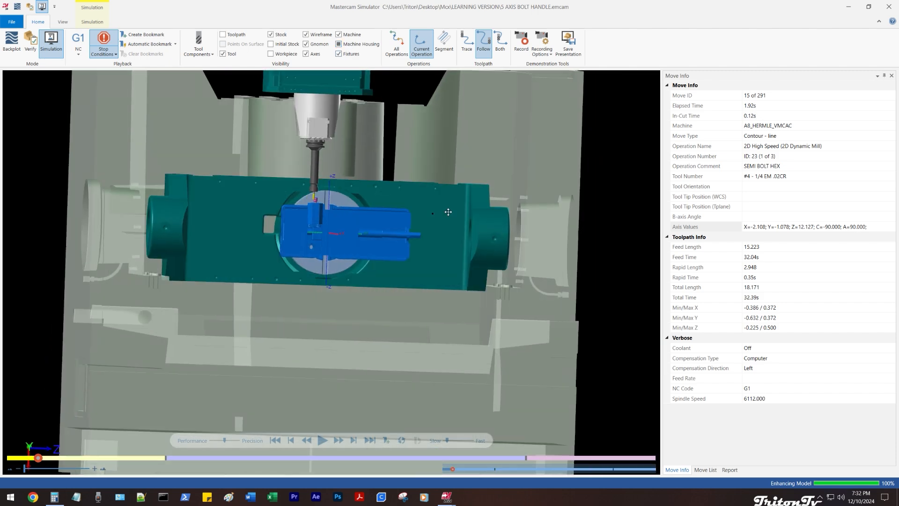
scroll(321, 212, down, 2)
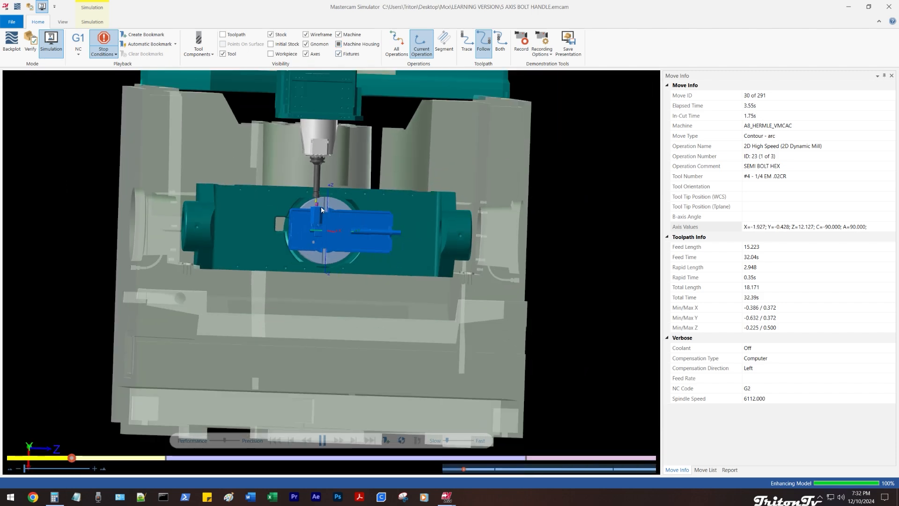
- Play the machine simulation of operations 23 to 25 to the end, inspect the machined hex, and close the simulator
scroll(323, 213, up, 6)
scroll(328, 216, up, 4)
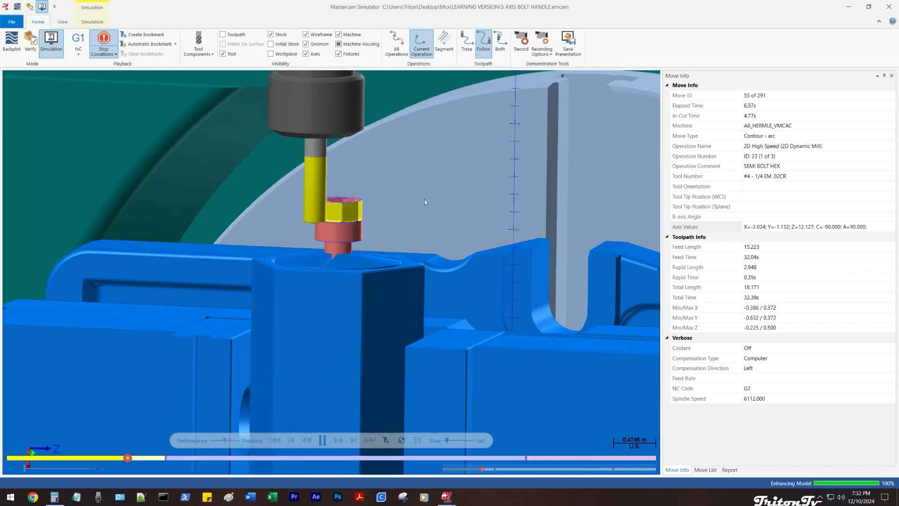
scroll(328, 232, down, 1)
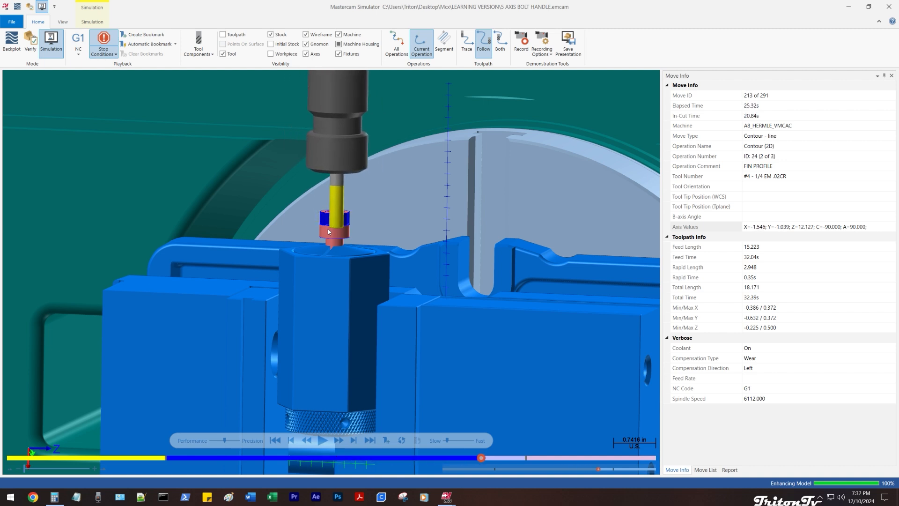
scroll(329, 225, up, 5)
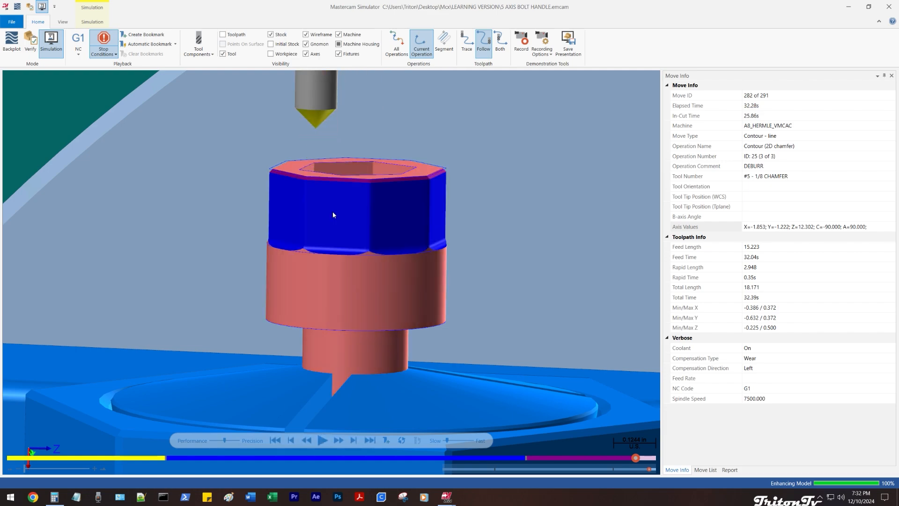
scroll(333, 214, down, 10)
mouse_move(337, 218)
middle_down()
mouse_move(343, 231)
mouse_move(330, 229)
middle_up()
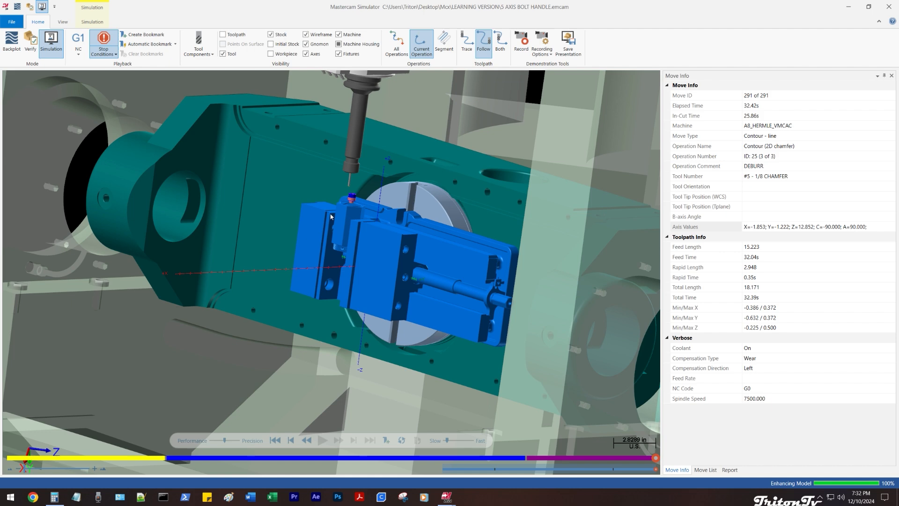
scroll(328, 219, down, 2)
click(888, 7)
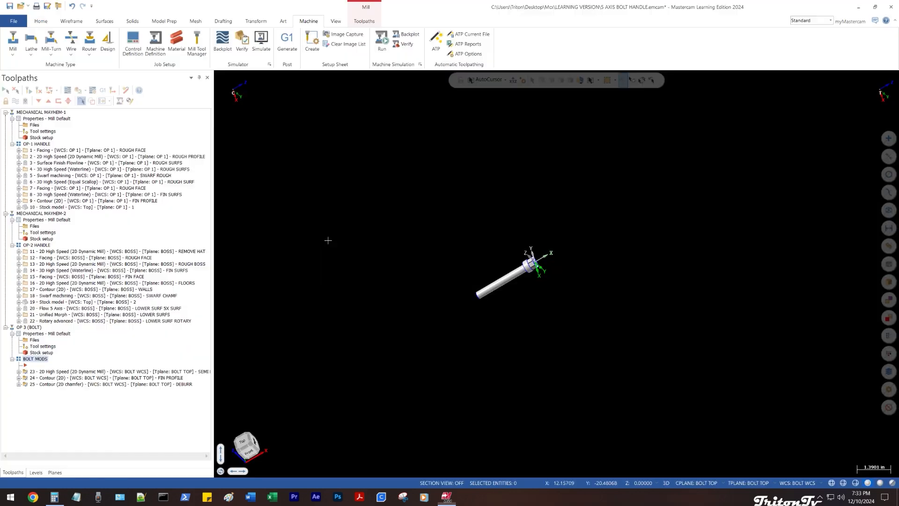
- Make level 1 SOLID active, show the GEO and OP 1 KURT DX6 levels, and hide the BOLT GEO and BOLT SOLID levels
click(35, 472)
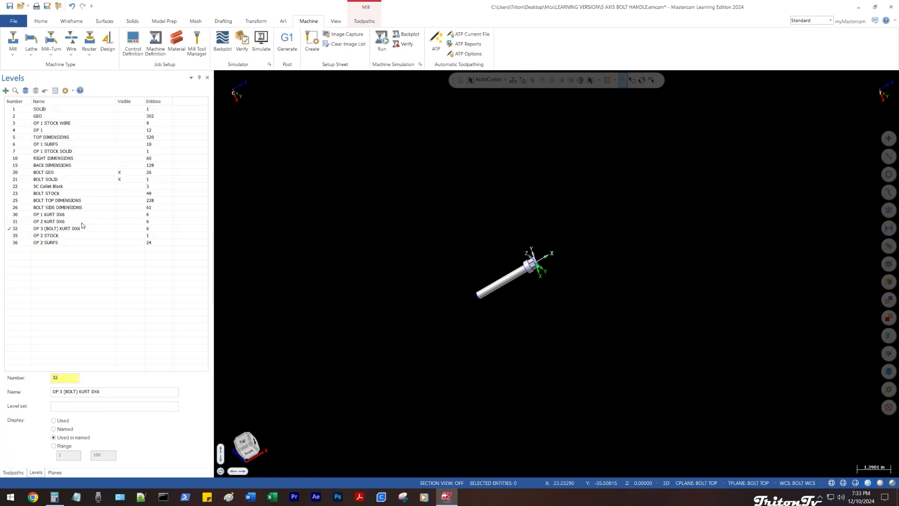
click(20, 110)
click(120, 117)
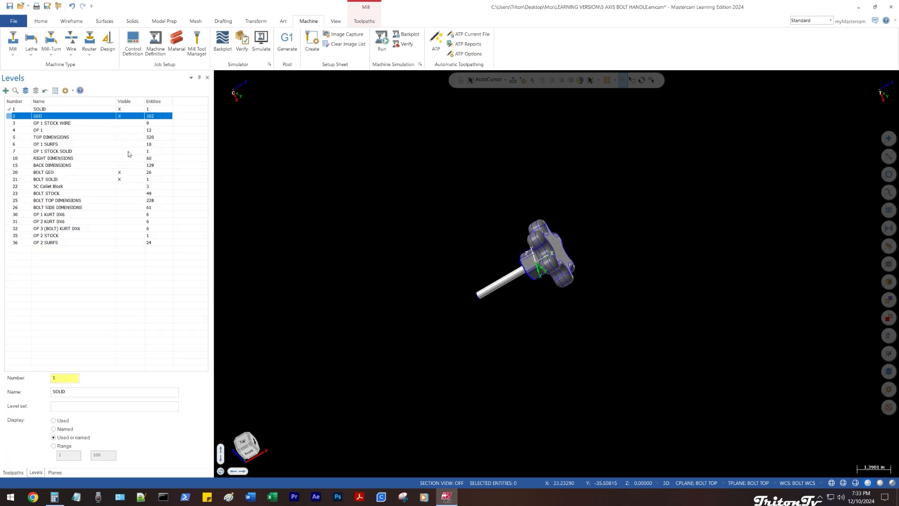
click(125, 173)
click(122, 180)
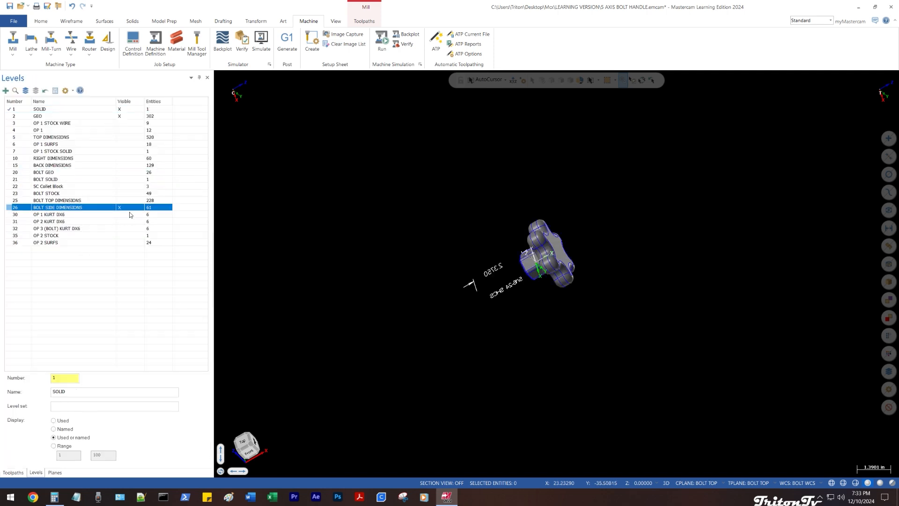
click(120, 214)
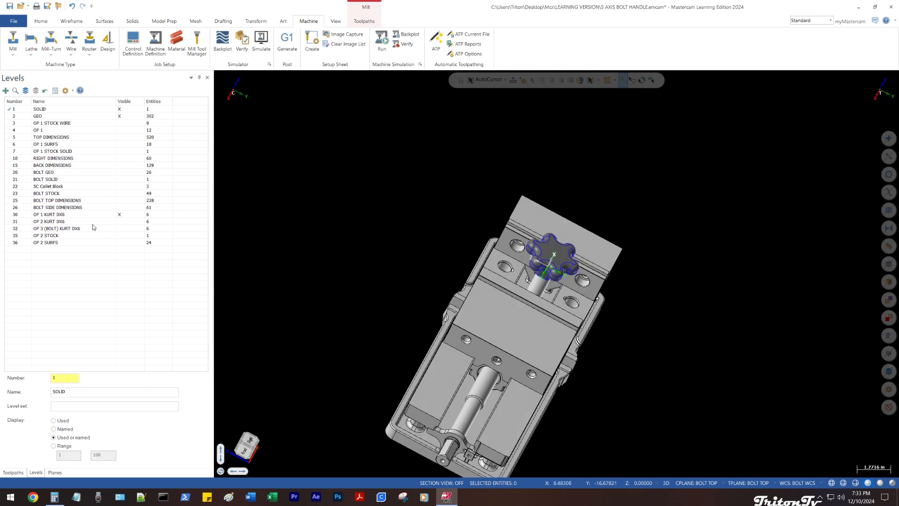
- Set OP 1 as the WCS, construction plane, tool plane and graphics view
click(54, 472)
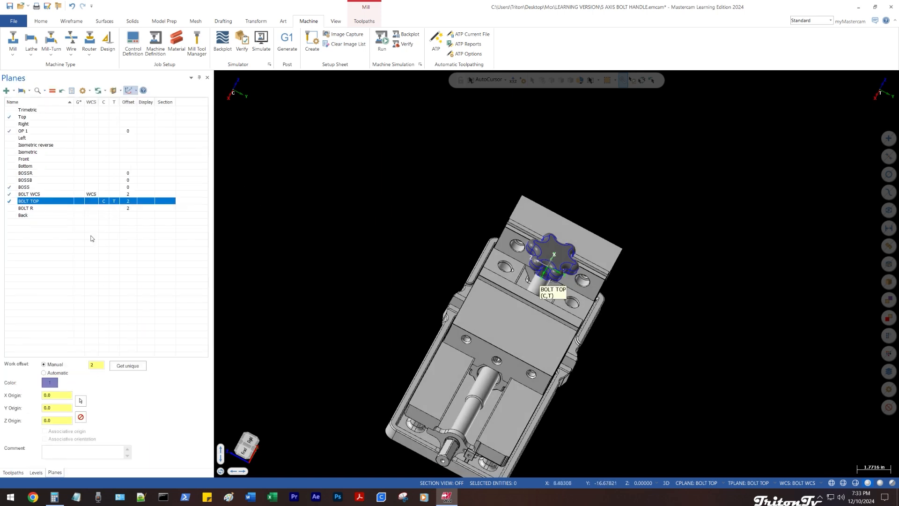
click(89, 132)
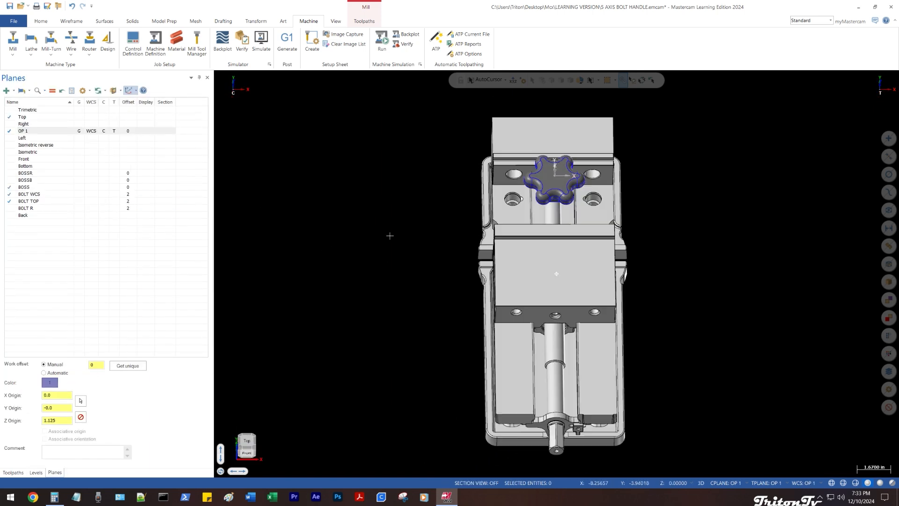
- Show the OP 1 STOCK WIRE level and inspect the handle and its stock outline above the vise jaws
click(42, 476)
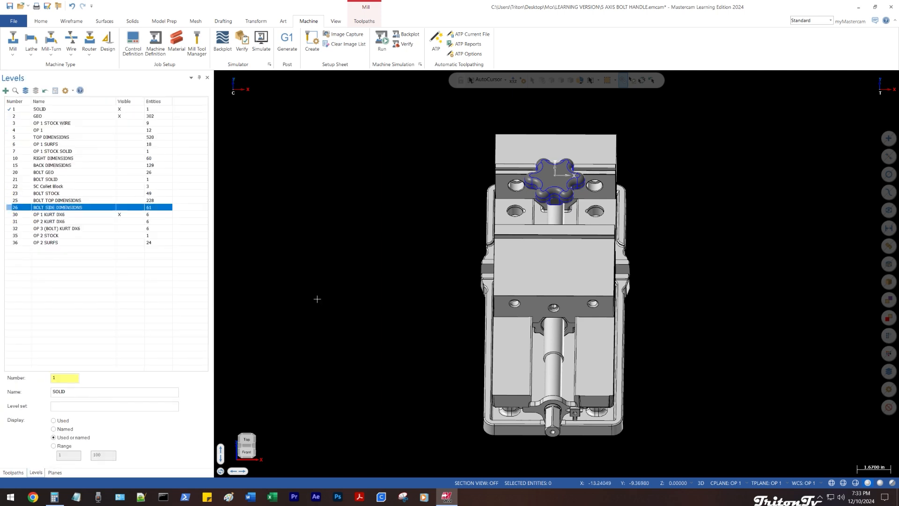
middle_drag(388, 304, 333, 269)
scroll(649, 235, up, 2)
scroll(649, 235, up, 2)
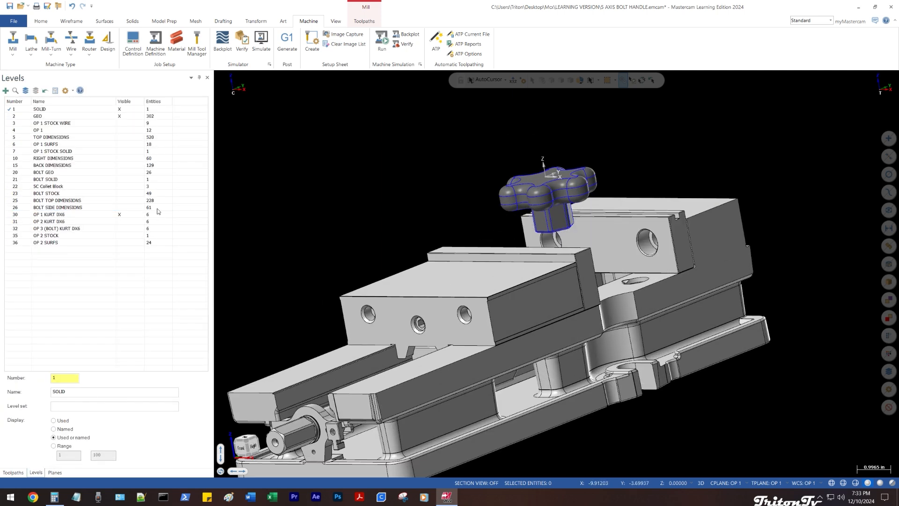
click(120, 123)
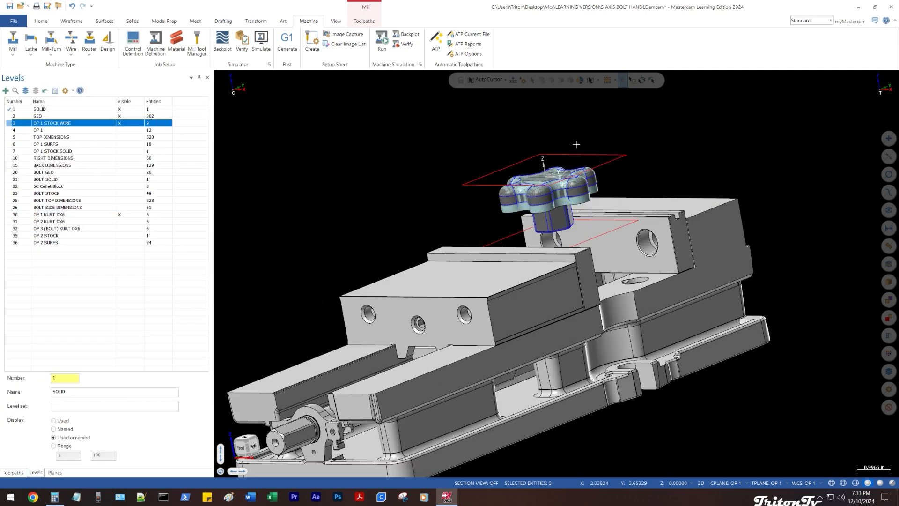
scroll(576, 144, up, 3)
scroll(428, 157, up, 1)
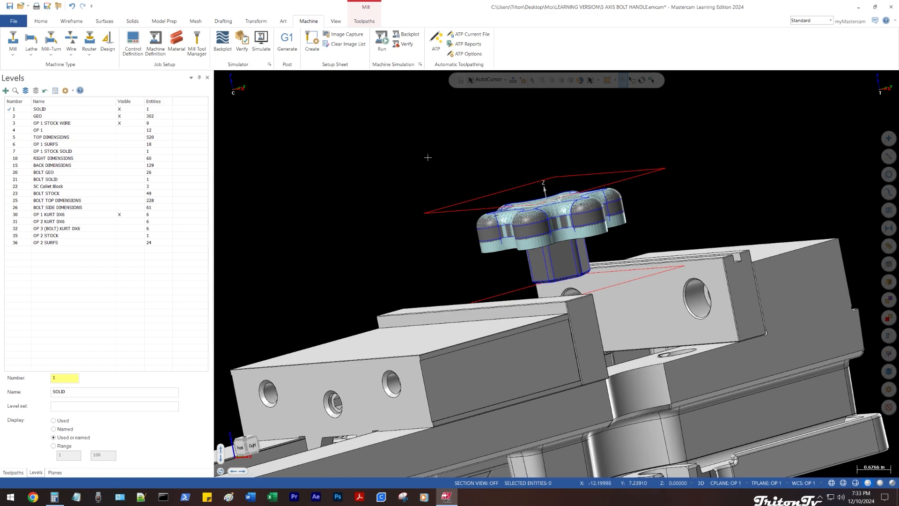
scroll(585, 234, up, 4)
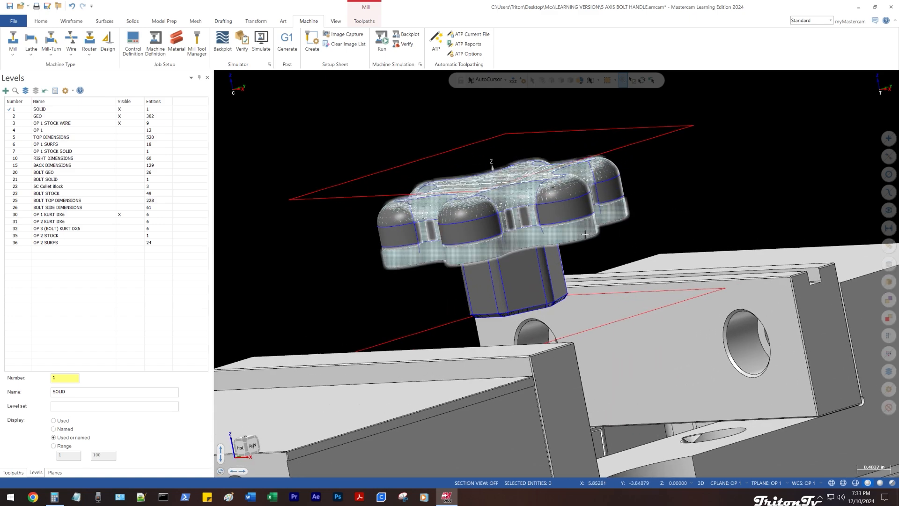
- Isolate the stock mesh around the handle and inspect it, switching its shading off and back on
click(585, 235)
mouse_move(636, 231)
middle_down()
mouse_move(640, 258)
mouse_move(628, 223)
middle_up()
scroll(483, 220, down, 2)
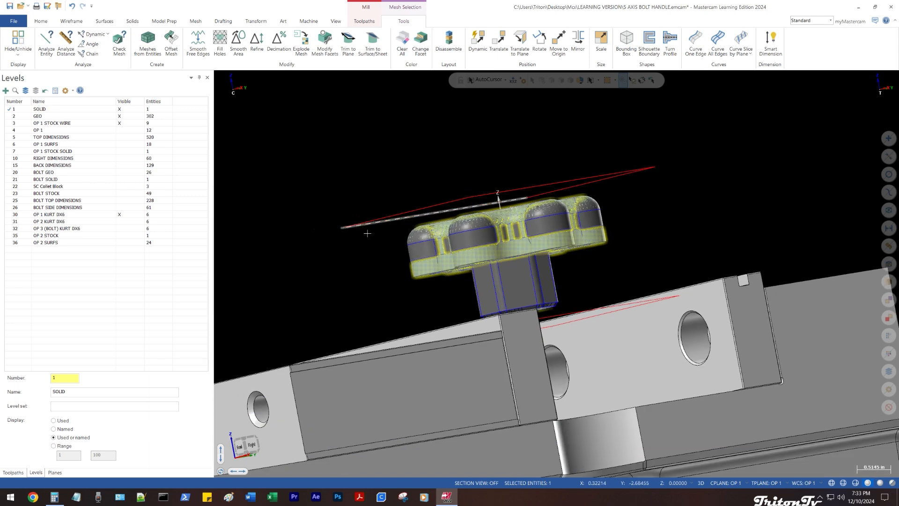
click(13, 472)
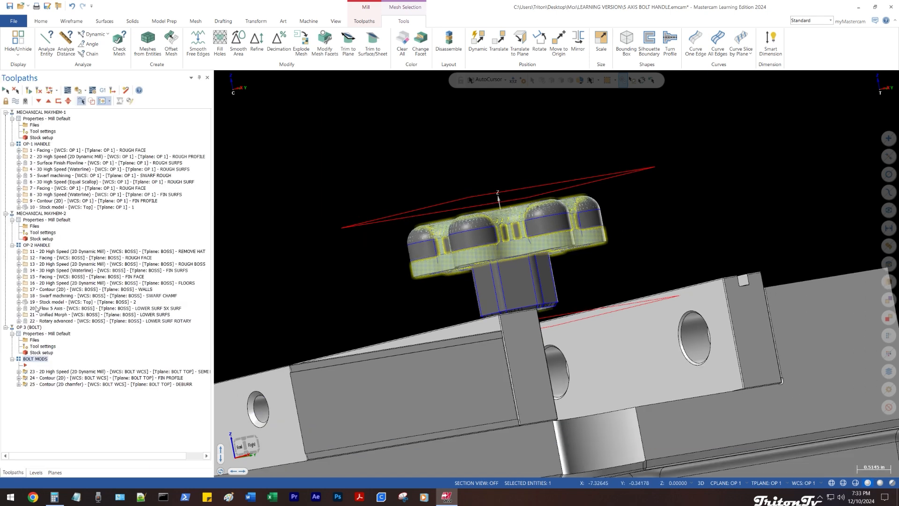
scroll(413, 274, up, 3)
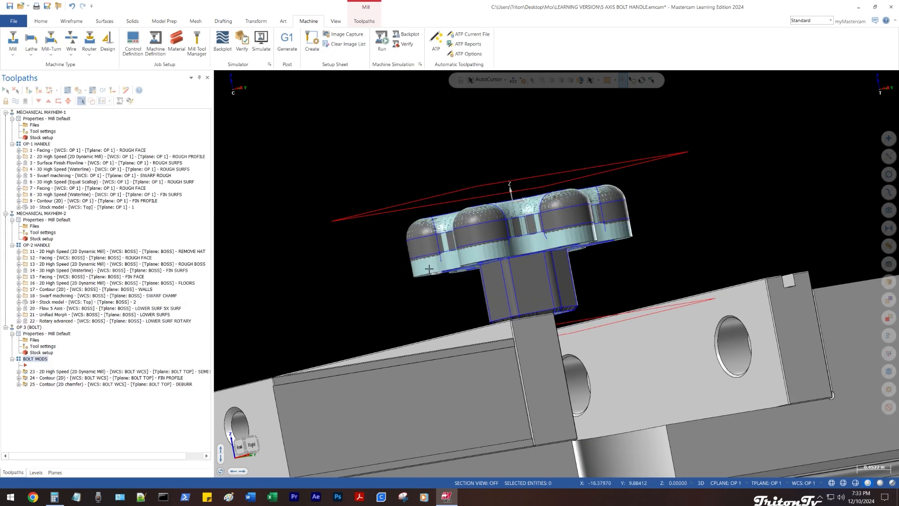
key(alt+e)
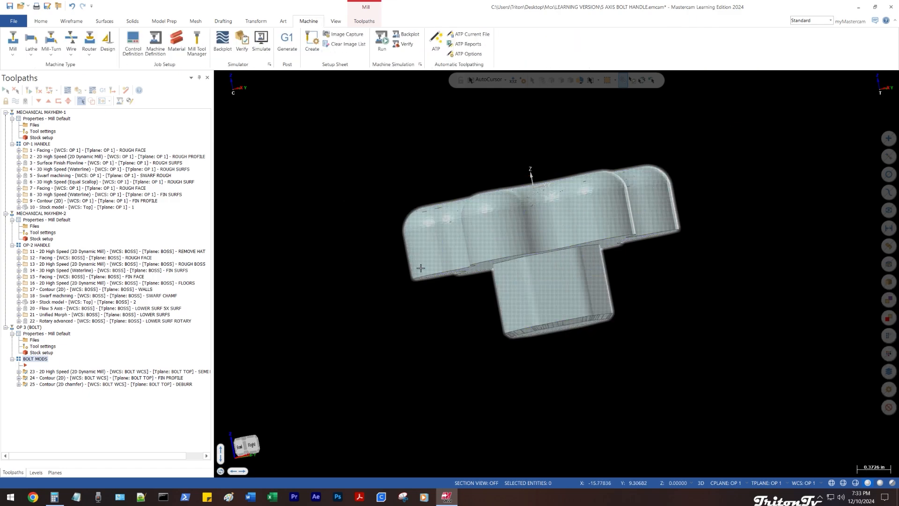
mouse_move(429, 259)
middle_down()
mouse_move(415, 224)
mouse_move(407, 266)
mouse_move(426, 335)
mouse_move(409, 327)
mouse_move(398, 370)
mouse_move(331, 245)
middle_up()
key(alt+s)
key(alt+s)
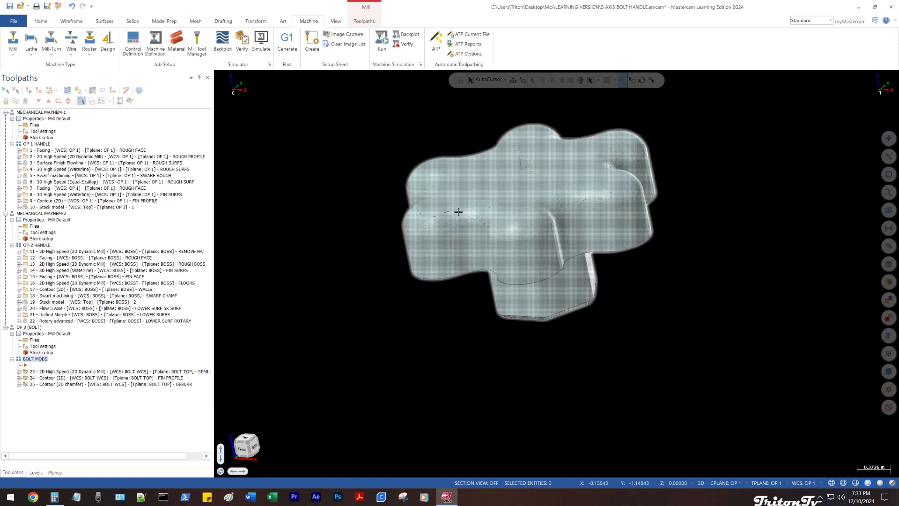
- Review the available mesh editing tools, then examine the isolated mesh's facets in wireframe display
click(205, 22)
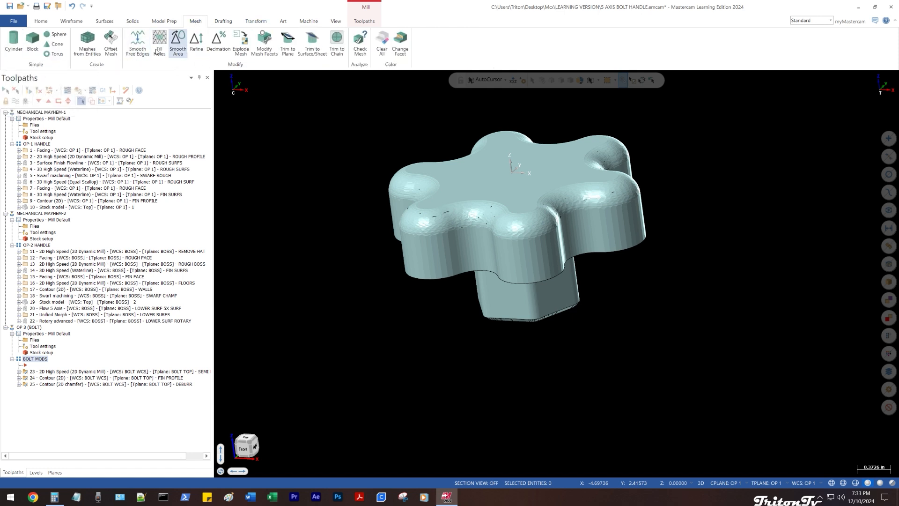
middle_drag(313, 188, 324, 197)
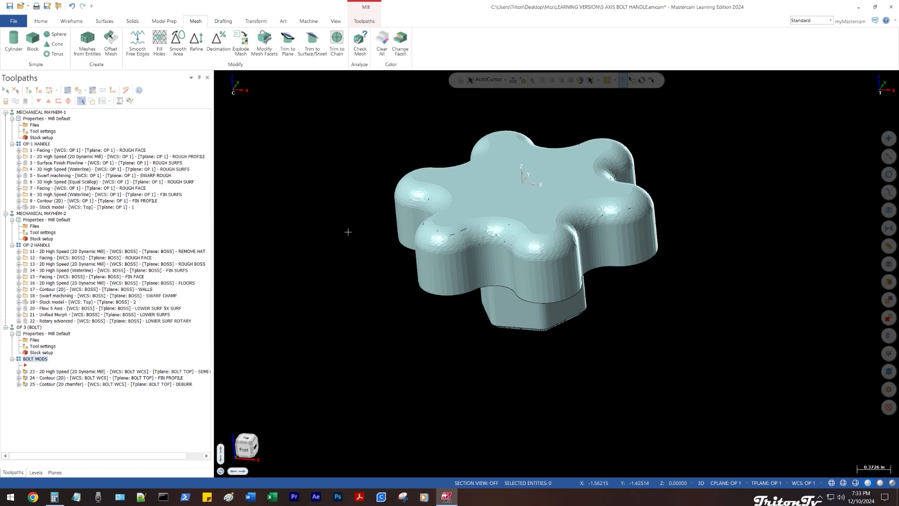
mouse_move(354, 229)
middle_down()
mouse_move(309, 173)
mouse_move(285, 207)
middle_up()
key(alt+s)
scroll(310, 173, up, 3)
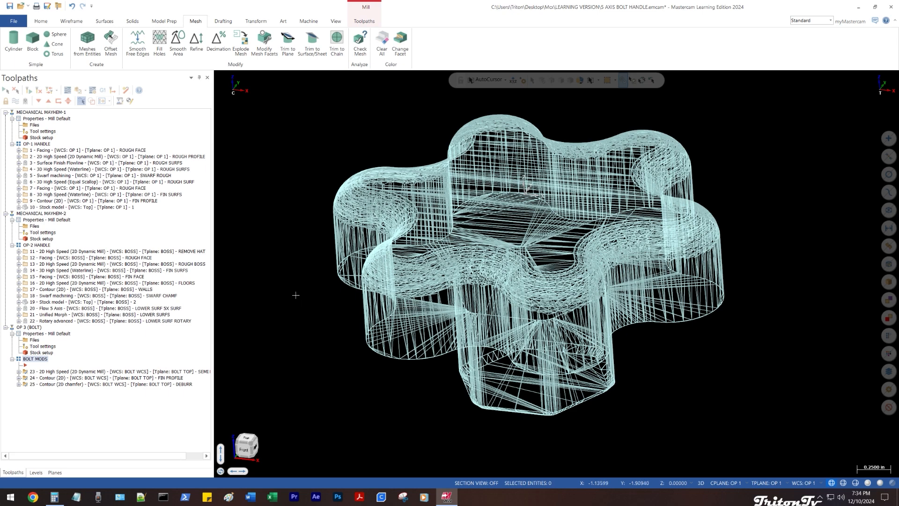
- Restore the full shaded setup and switch the OP 1 STOCK WIRE level off and on to compare the handle
click(35, 472)
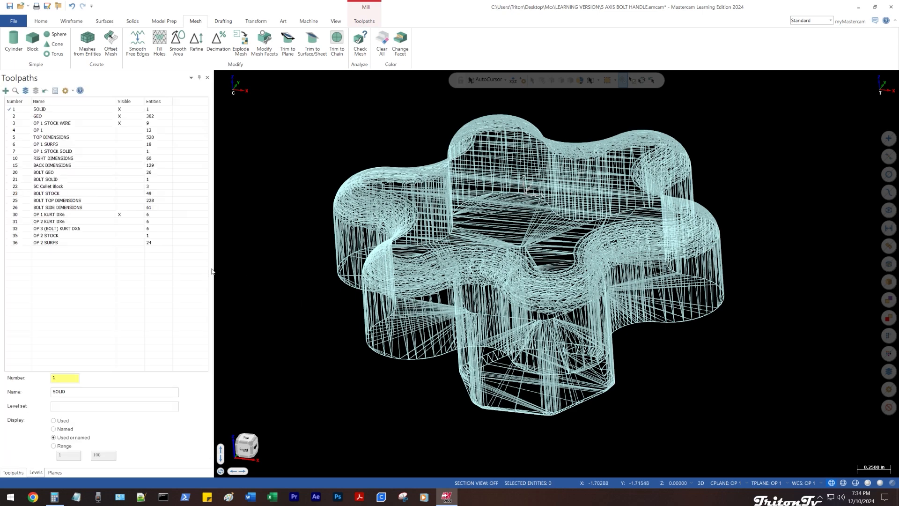
click(123, 124)
scroll(398, 216, down, 5)
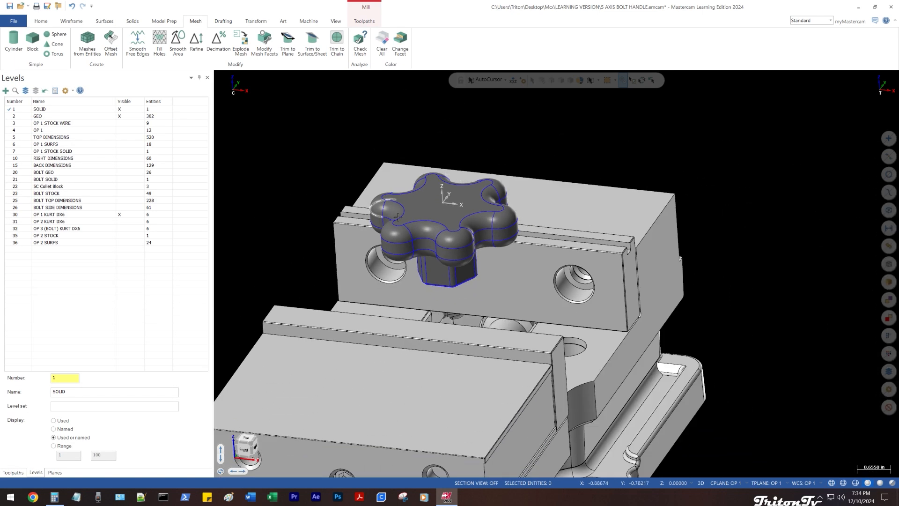
middle_drag(398, 216, 225, 159)
click(123, 124)
scroll(362, 168, down, 1)
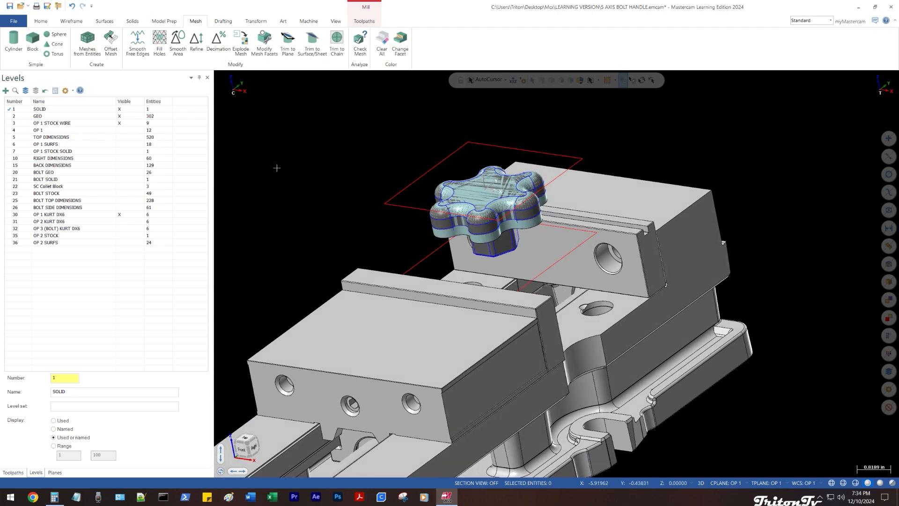
- Create level 8 named OP 2 STOCK MESH SM2 and sort the level list by number
double_click(68, 377)
text(8)
key(Return)
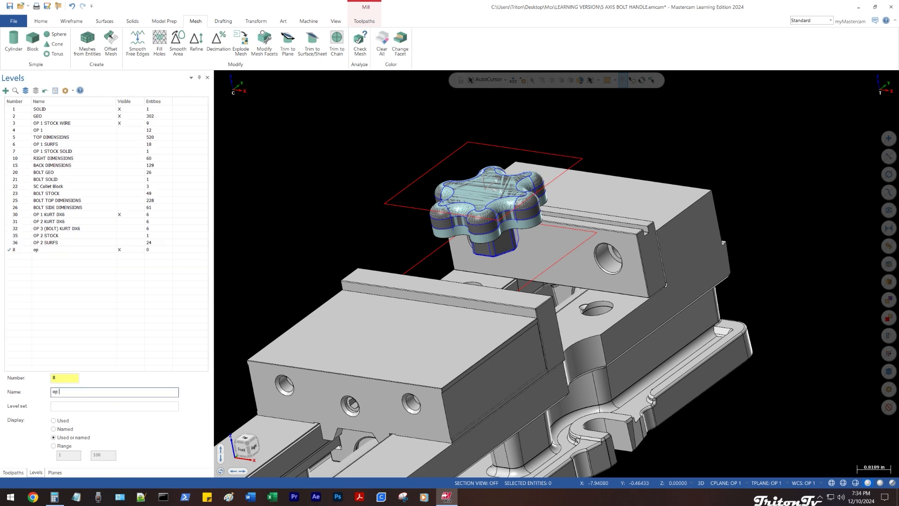
key(BackSpace)
key(BackSpace)
key(BackSpace)
click(296, 156)
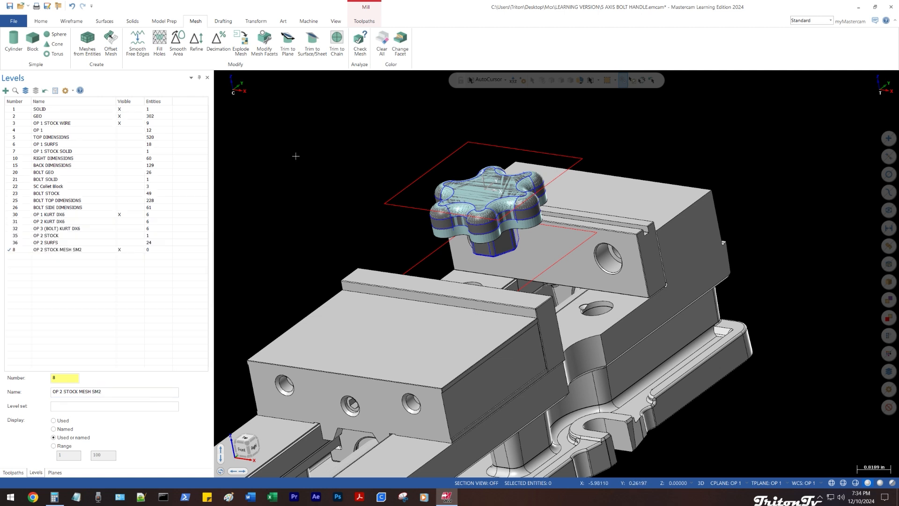
click(16, 101)
click(22, 200)
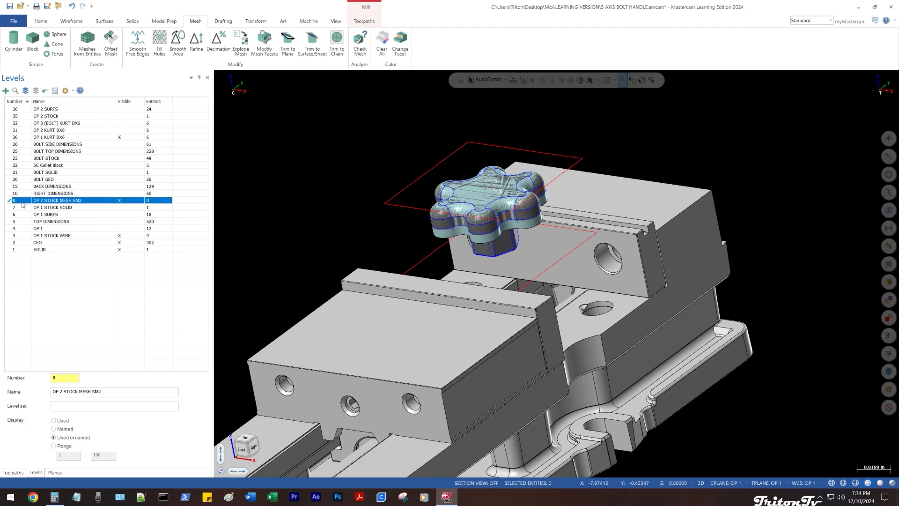
- Move the handle's stock mesh to the active level 8, hide that level, and sort the levels in ascending order
scroll(473, 219, up, 2)
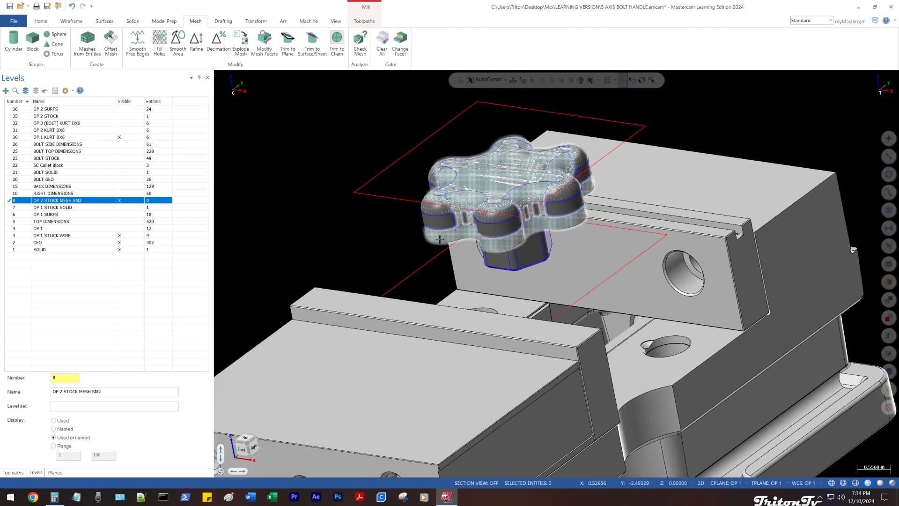
click(468, 206)
right_click(419, 153)
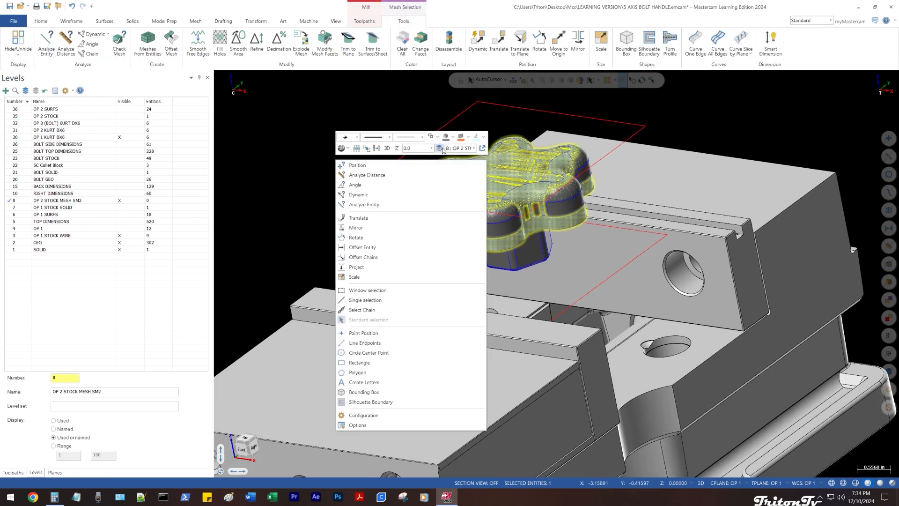
click(440, 148)
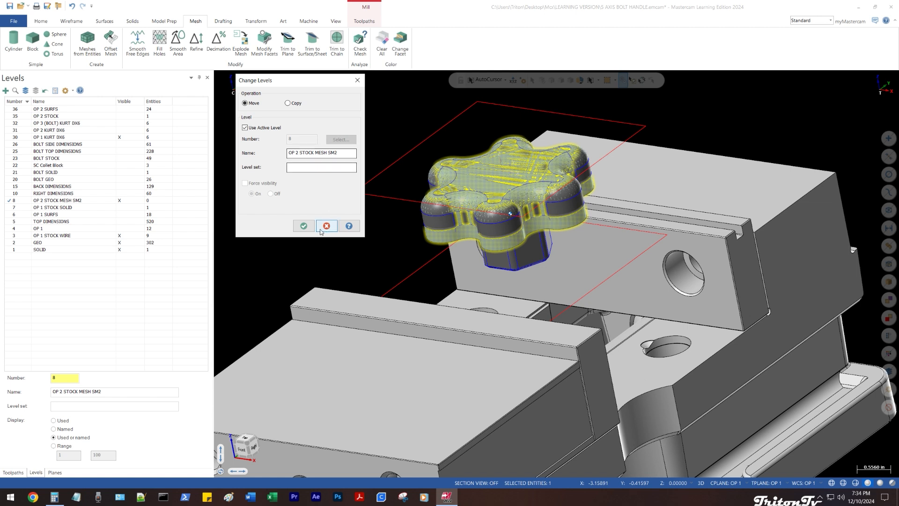
click(303, 225)
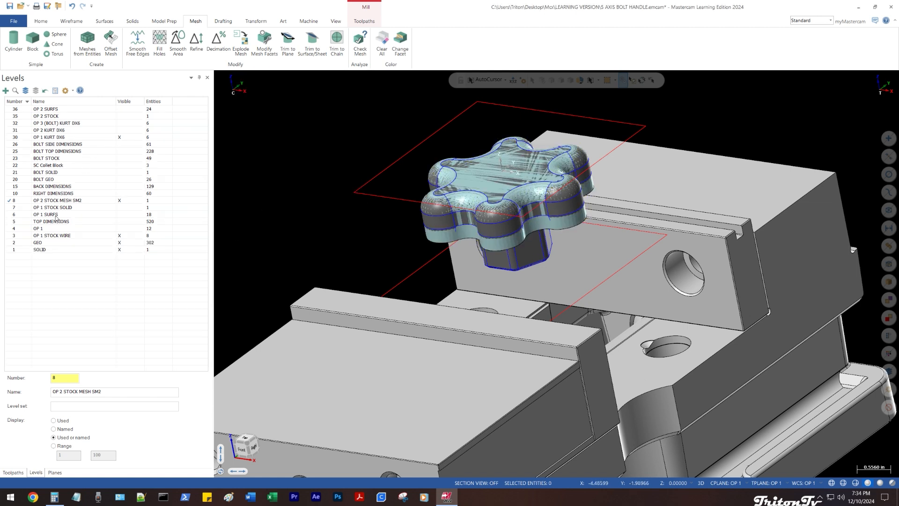
click(120, 201)
click(17, 102)
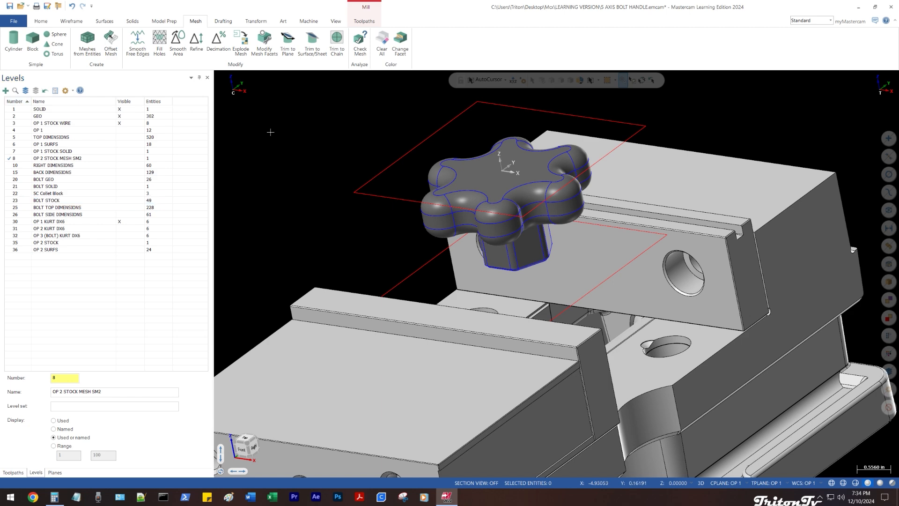
- View the vise from the right side and measure from the vise bed to the lower corner of the stock outline
middle_drag(556, 274, 323, 123)
key(alt+5)
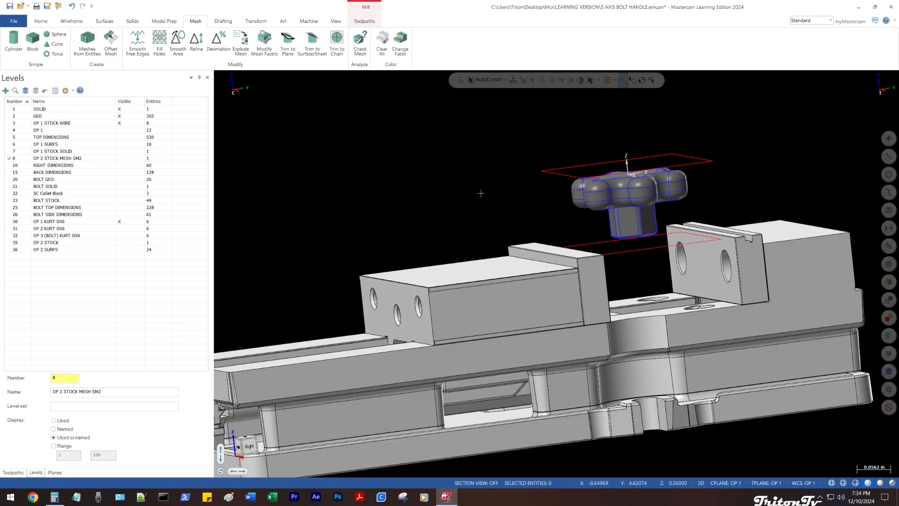
scroll(631, 231, up, 2)
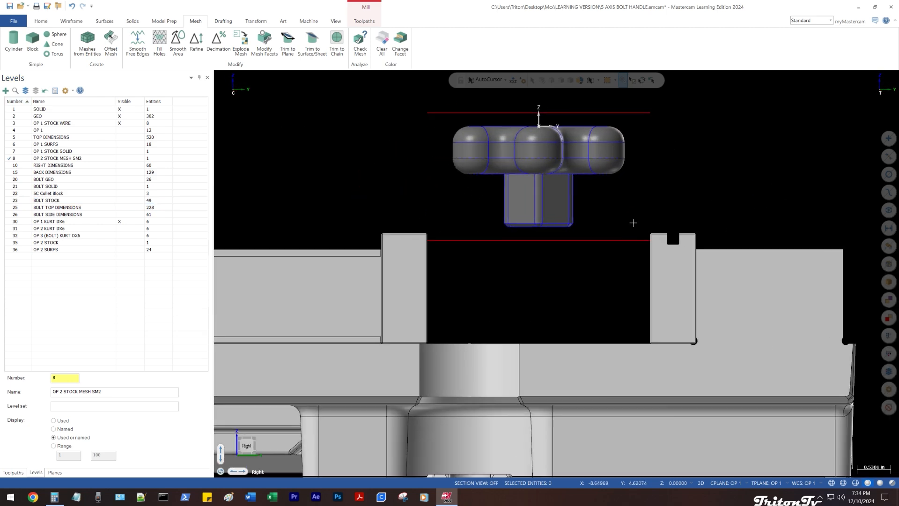
middle_drag(608, 216, 566, 238)
right_click(356, 168)
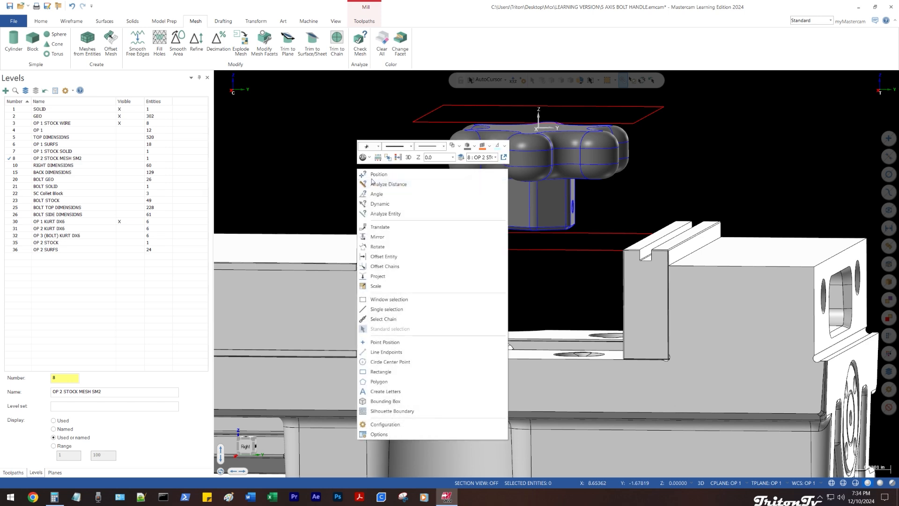
click(373, 184)
scroll(446, 309, up, 3)
click(434, 372)
scroll(388, 239, up, 2)
click(402, 227)
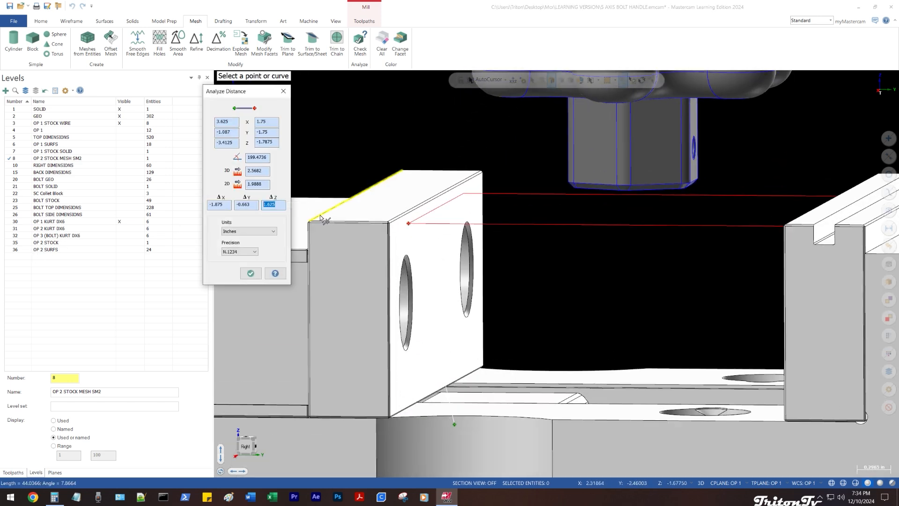
- Measure the distance from the jaw's upper edge to the lower stock outline corner and check its Z component
scroll(384, 229, up, 1)
click(386, 220)
scroll(434, 222, up, 2)
click(414, 221)
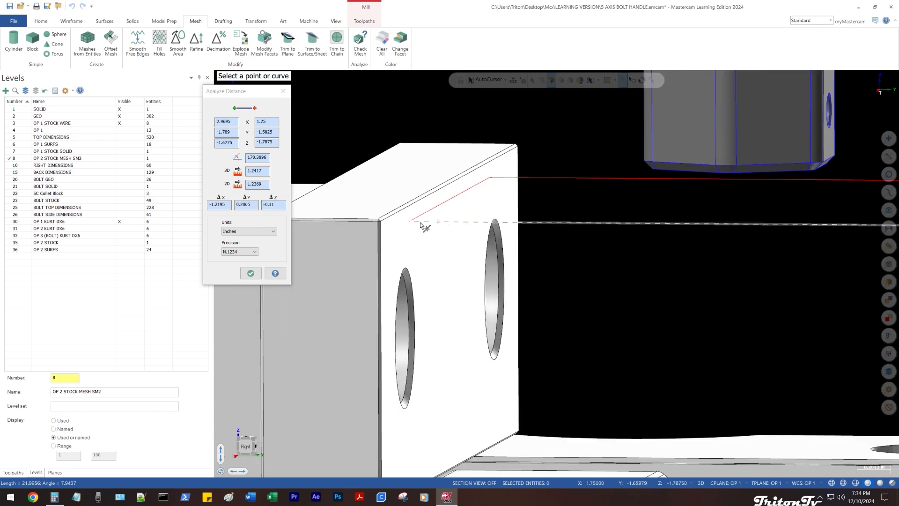
click(263, 207)
scroll(488, 234, down, 4)
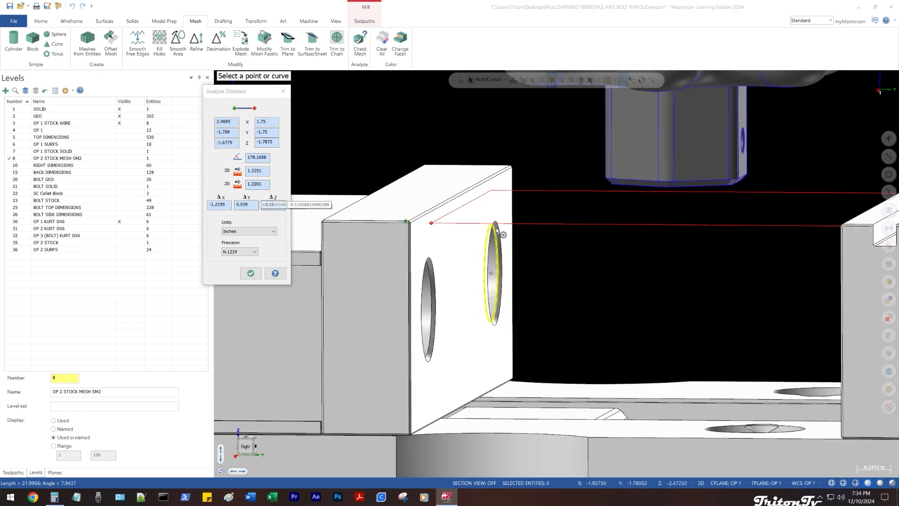
key(Escape)
- Inspect the whole OP 1 vise with the handle and stock outline, and bring back the toolpath operations list
key(alt+1)
middle_drag(575, 261, 538, 225)
scroll(577, 210, up, 3)
scroll(538, 222, down, 2)
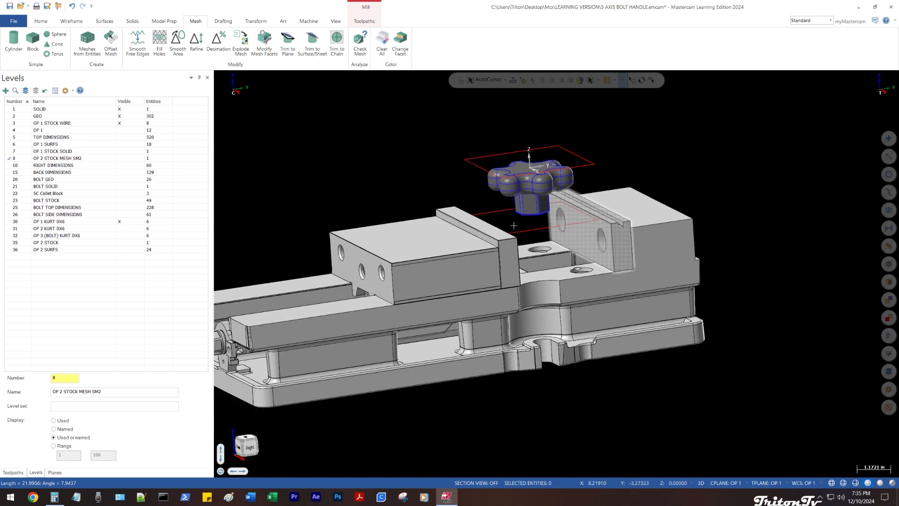
scroll(359, 203, down, 2)
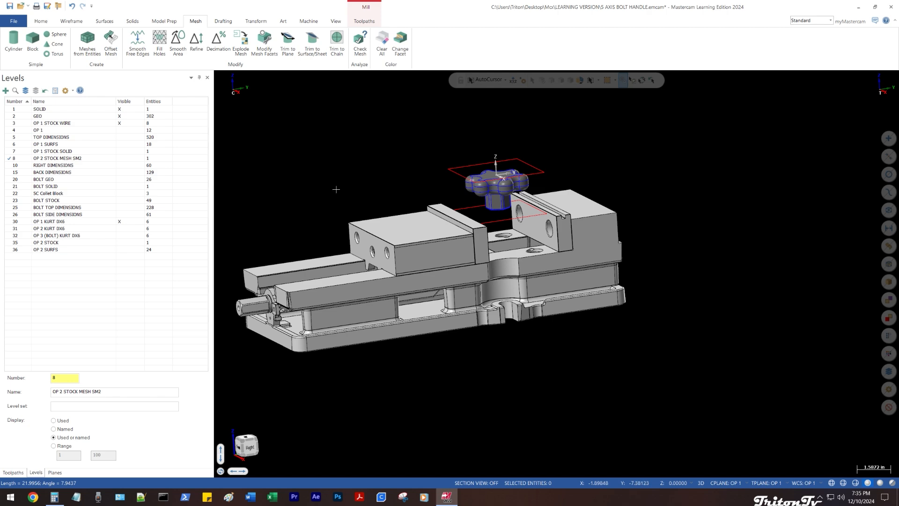
scroll(469, 191, up, 3)
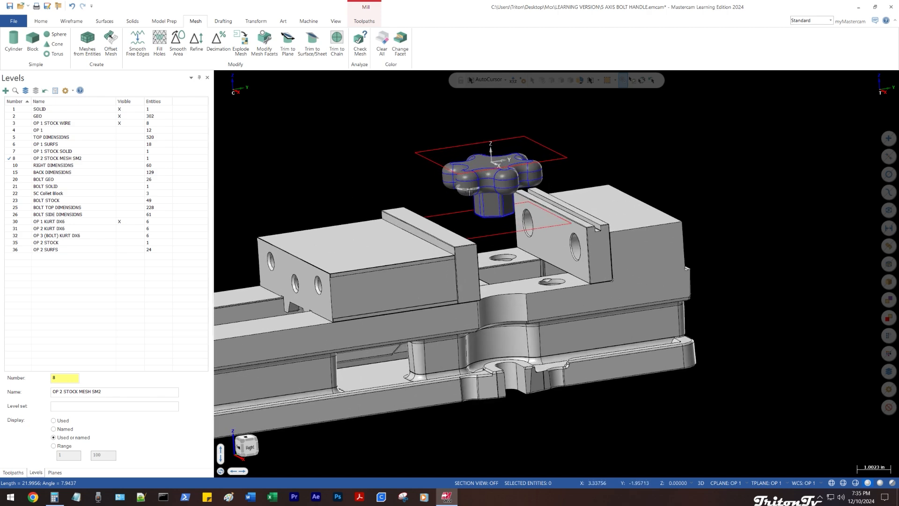
right_click(347, 144)
key(Escape)
click(72, 21)
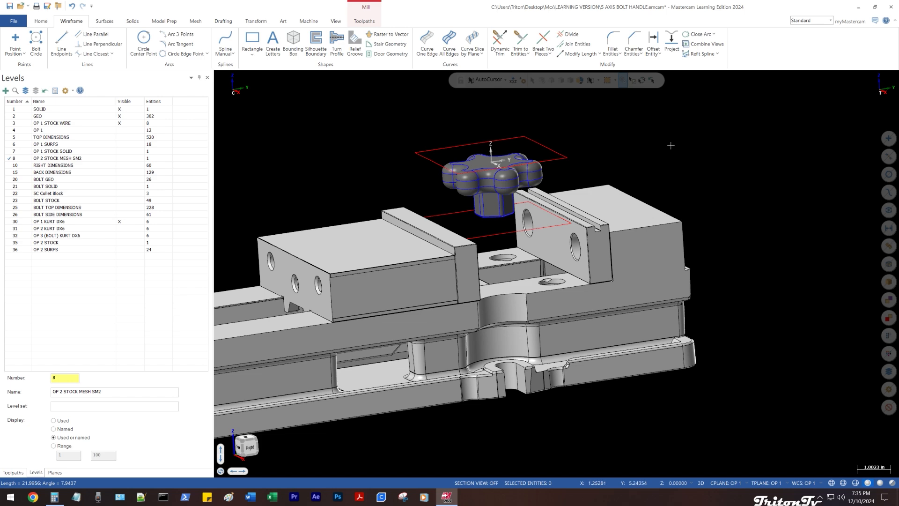
click(13, 472)
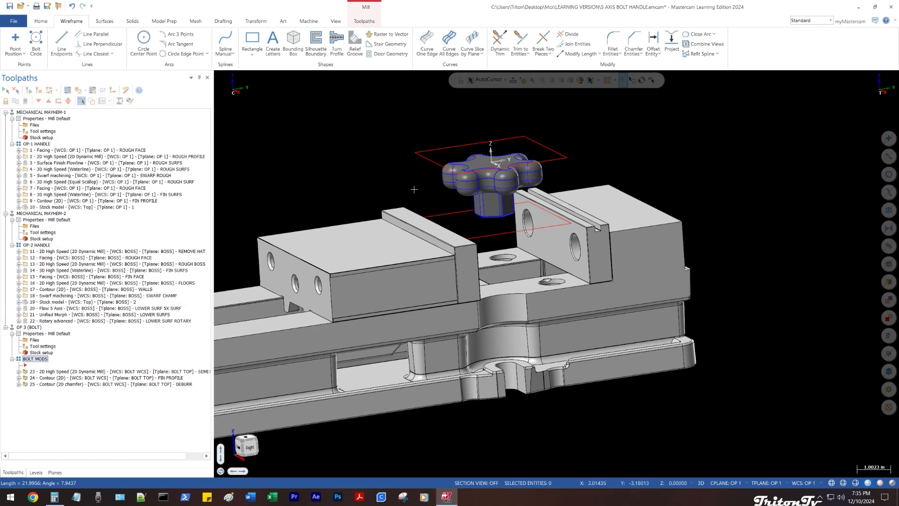
scroll(371, 174, down, 1)
middle_drag(371, 173, 389, 170)
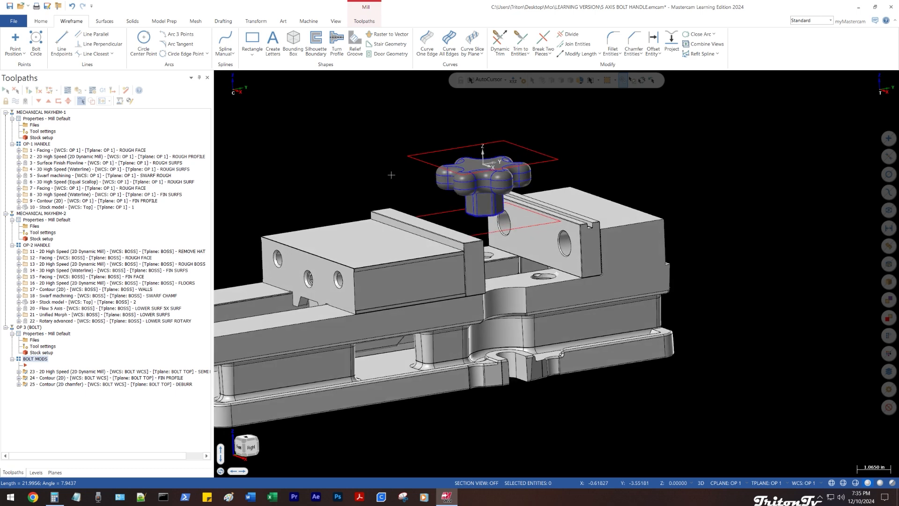
scroll(435, 163, down, 1)
scroll(436, 162, up, 1)
right_click(381, 114)
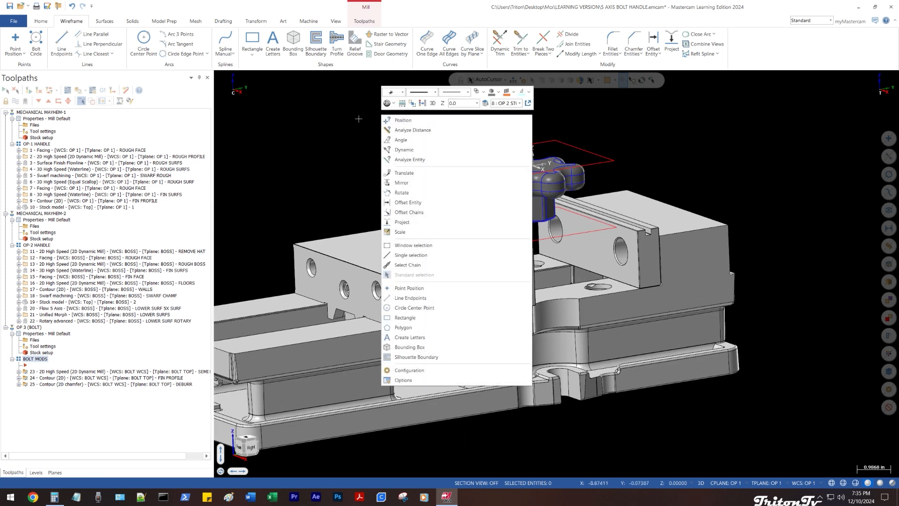
click(359, 119)
right_click(354, 162)
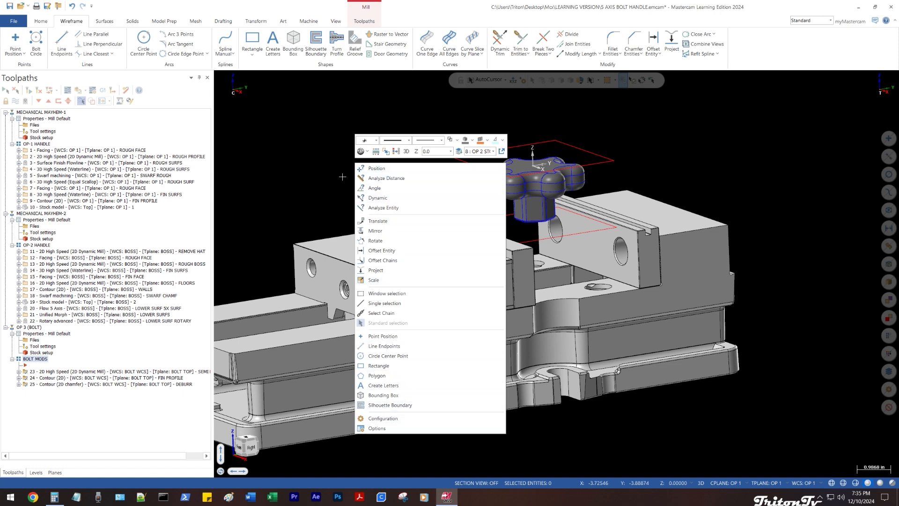
click(328, 356)
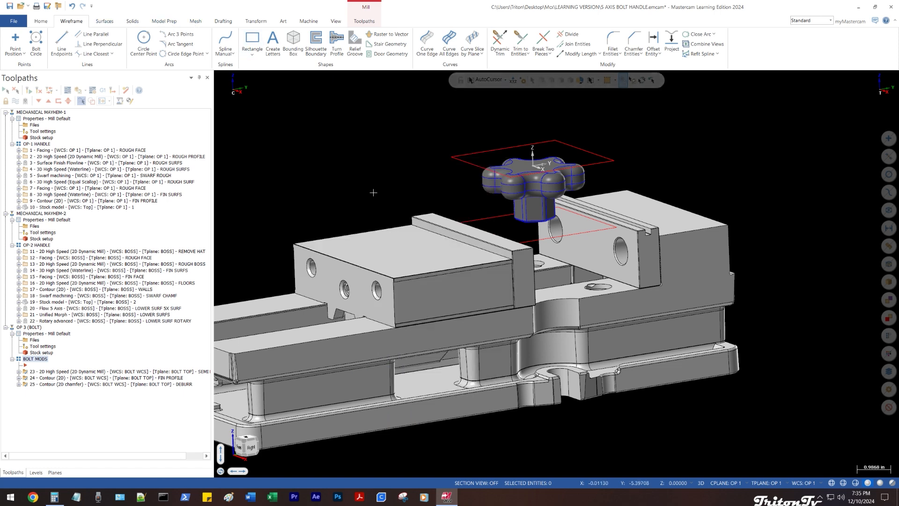
mouse_move(378, 206)
middle_down()
mouse_move(378, 226)
mouse_move(379, 197)
mouse_move(378, 215)
middle_up()
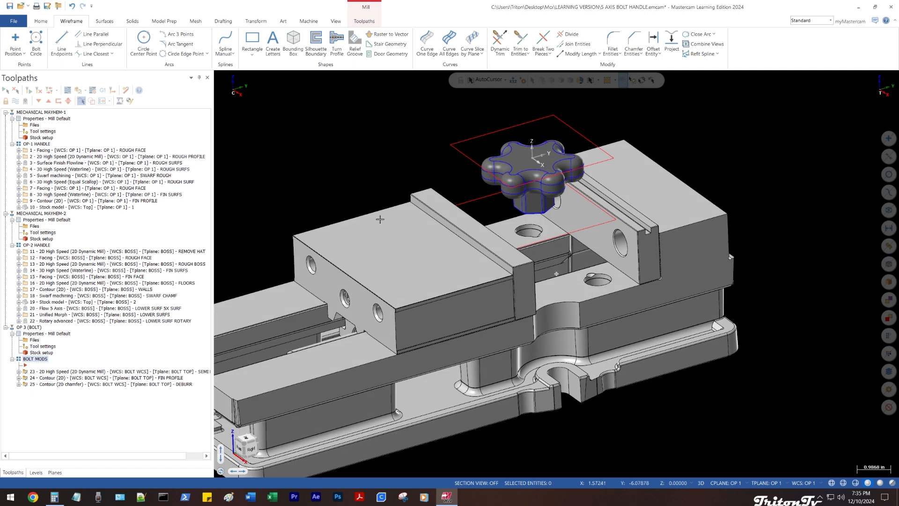
scroll(445, 219, down, 1)
scroll(446, 219, up, 4)
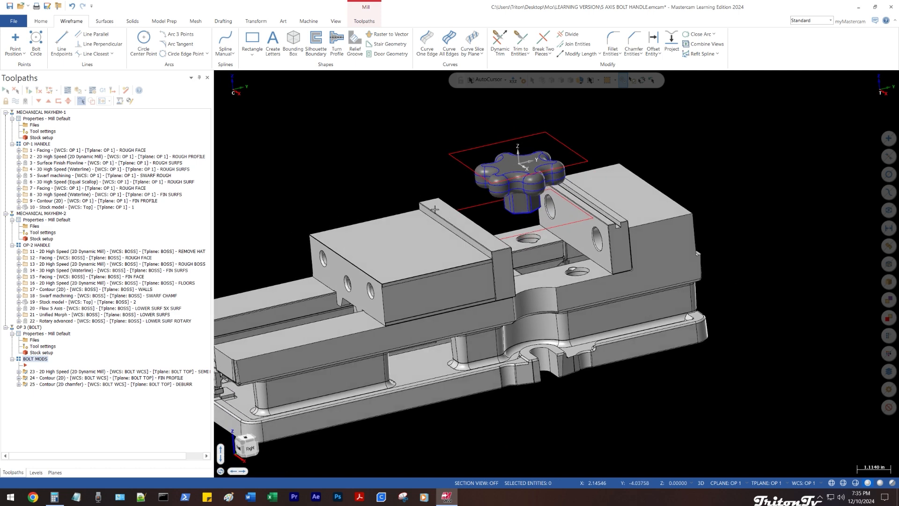
scroll(445, 211, down, 2)
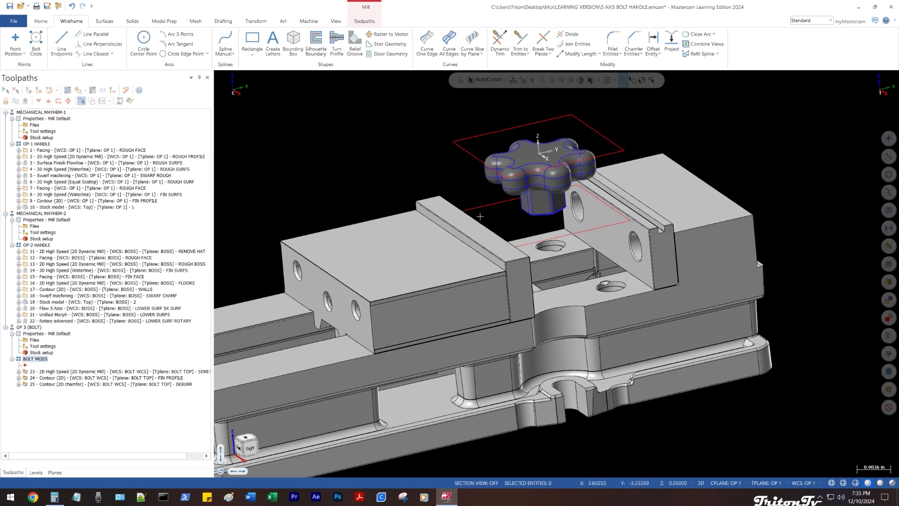
middle_drag(476, 208, 408, 174)
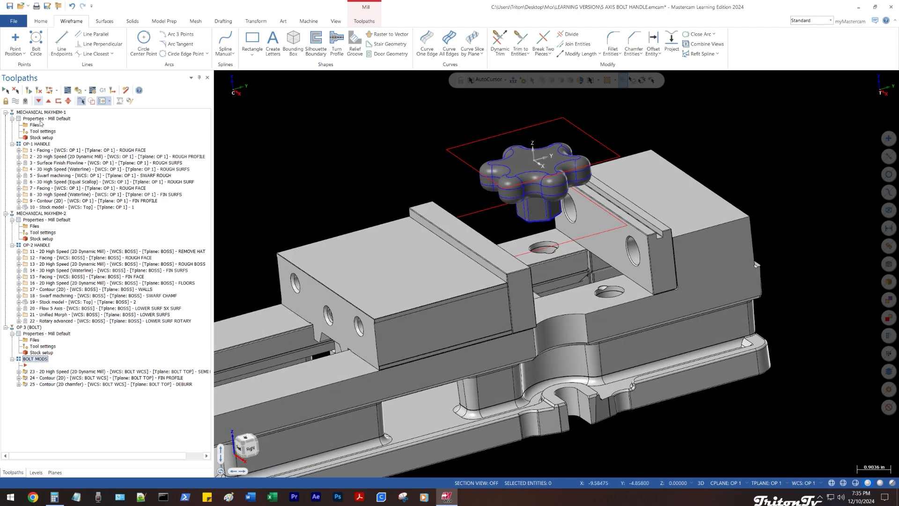
click(309, 21)
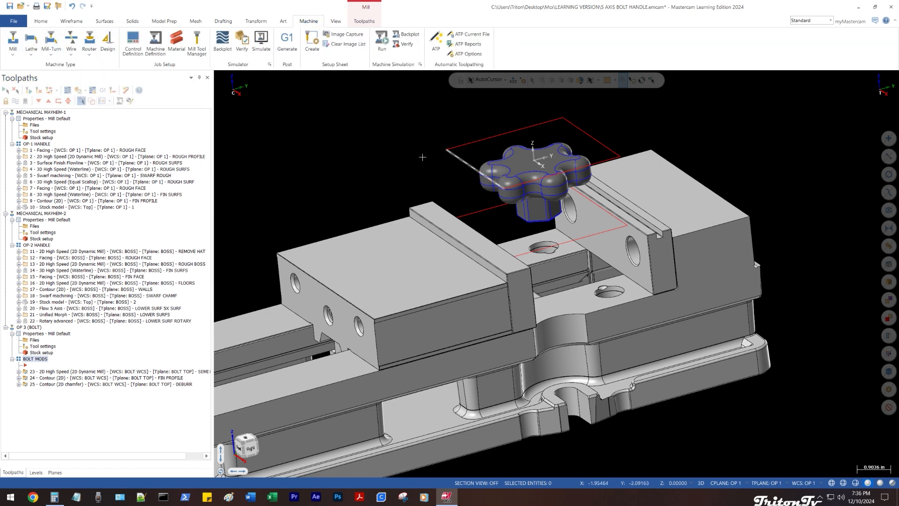
middle_drag(349, 150, 361, 149)
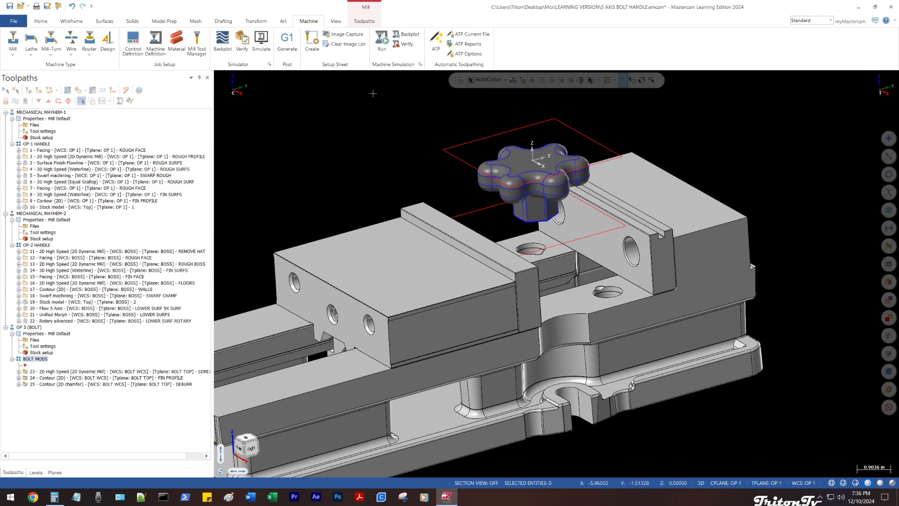
- Open the Tool Manager to look over the OP 3 (BOLT) tool list, and close it again
click(364, 21)
click(497, 48)
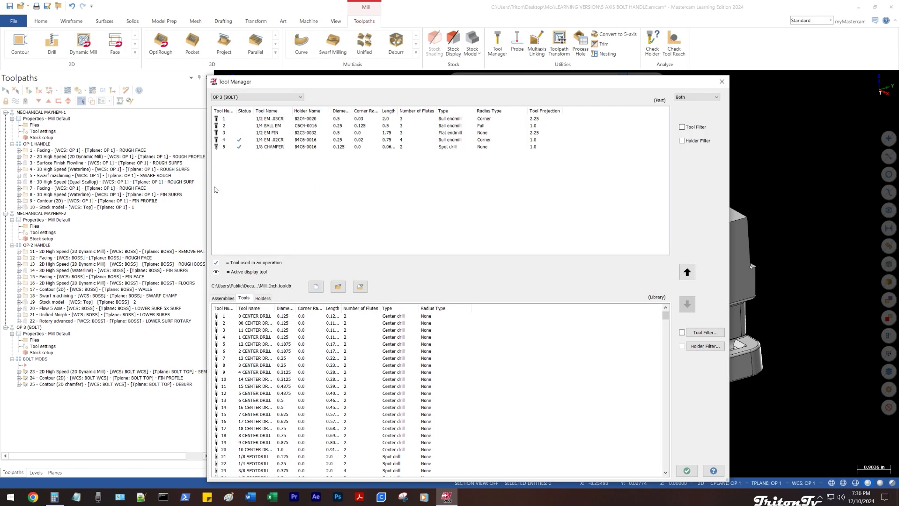
key(Escape)
middle_drag(306, 177, 345, 154)
right_click(352, 125)
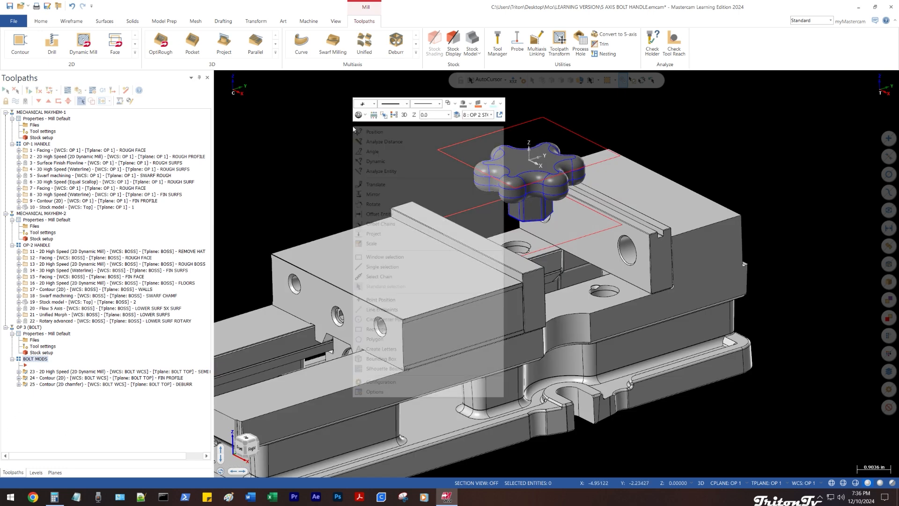
click(321, 127)
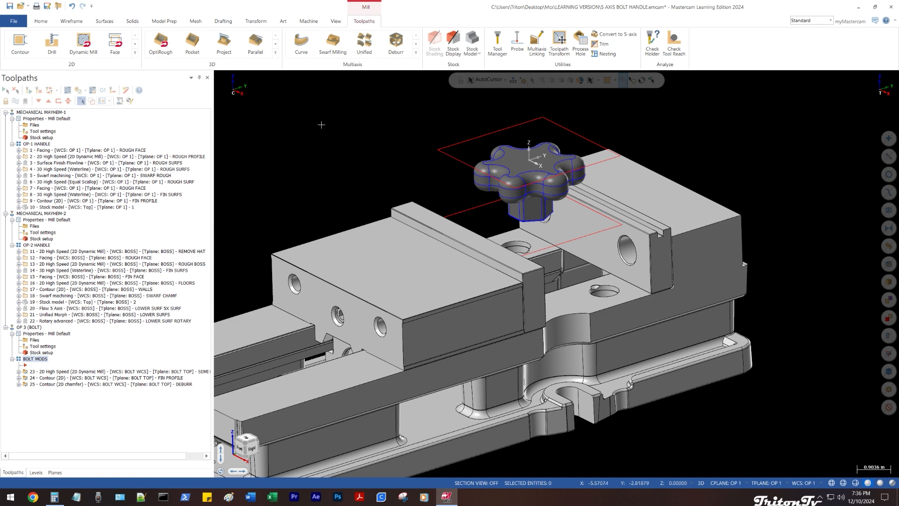
- Backplot operation 21, the Unified Morph toolpath on the OP 2 handle's lower surfaces
scroll(464, 187, down, 3)
middle_drag(559, 151, 413, 159)
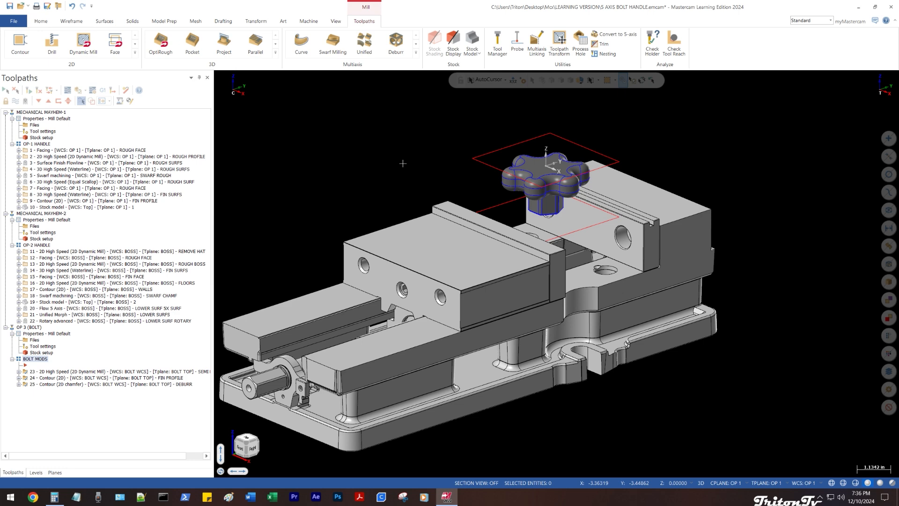
middle_drag(438, 144, 393, 162)
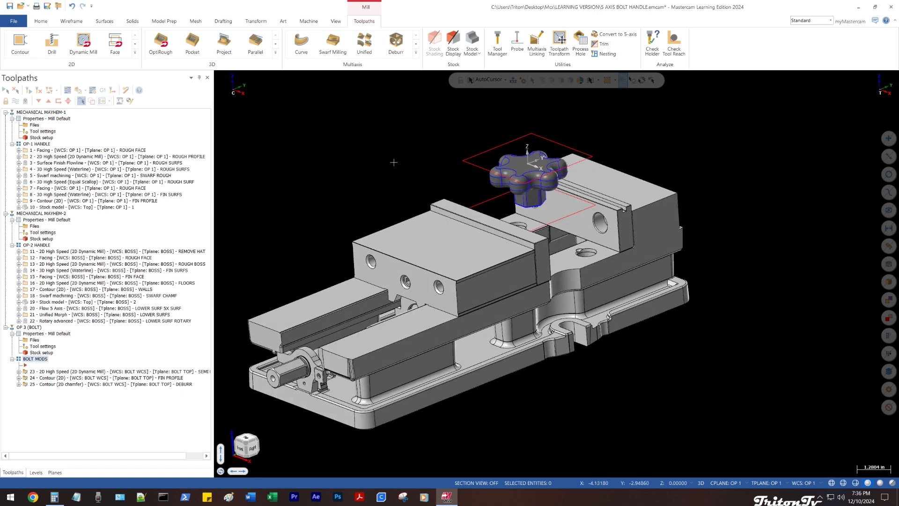
click(49, 313)
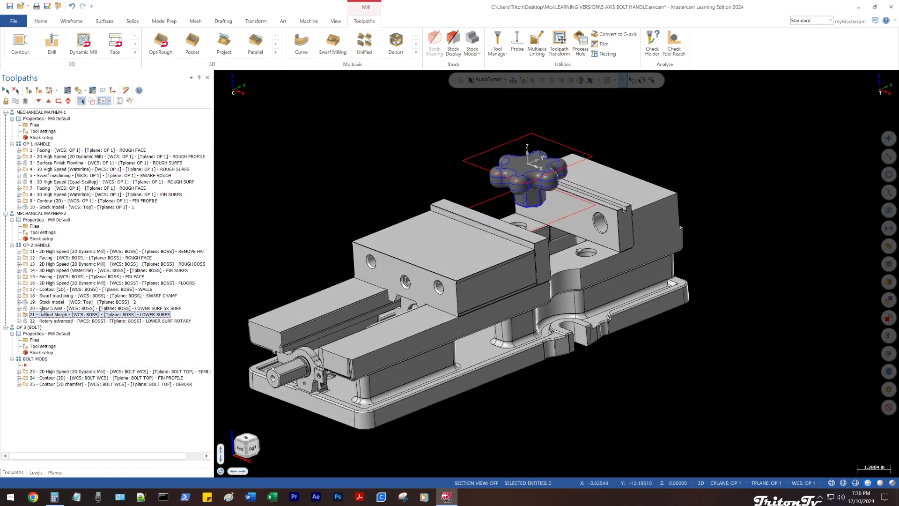
click(68, 90)
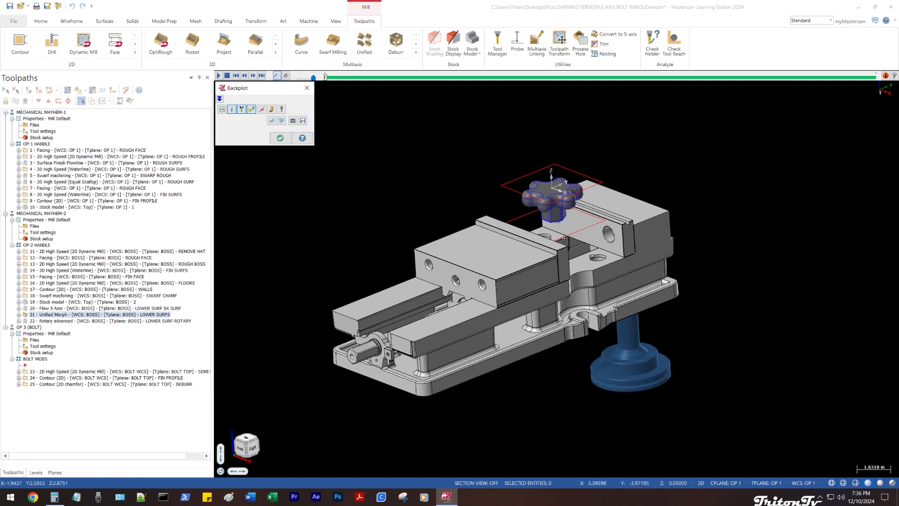
- Hide the OP 1 KURT DX6 vise level and show the OP 2 KURT DX6 level instead
click(36, 472)
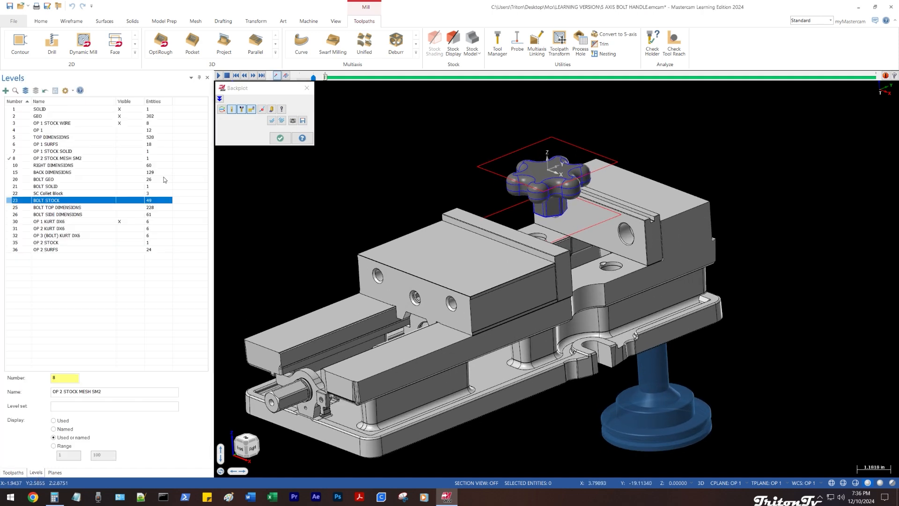
click(134, 222)
click(126, 229)
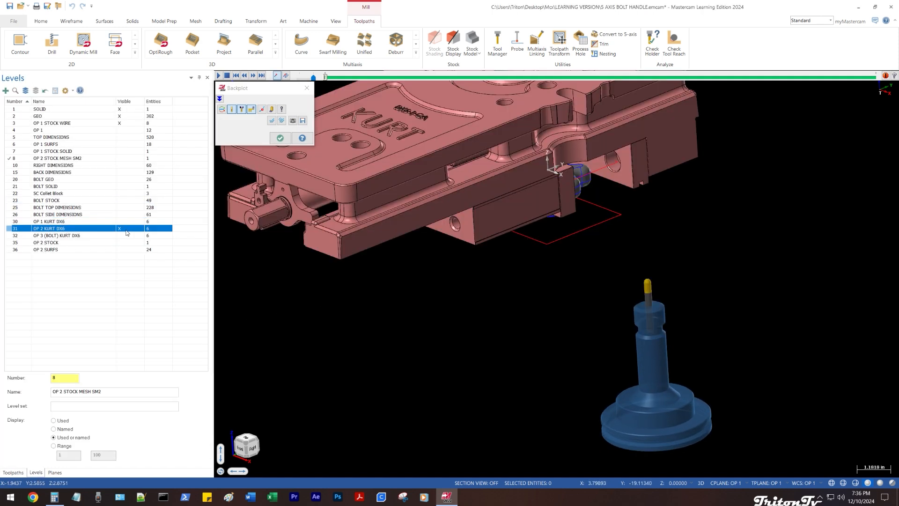
- Set the BOSS plane as the WCS, construction plane and tool plane, and close the backplot
click(54, 472)
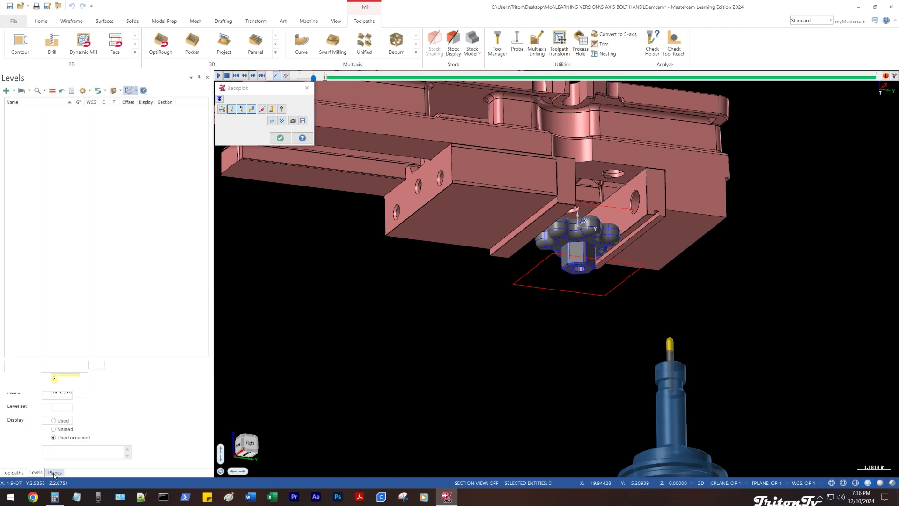
click(72, 187)
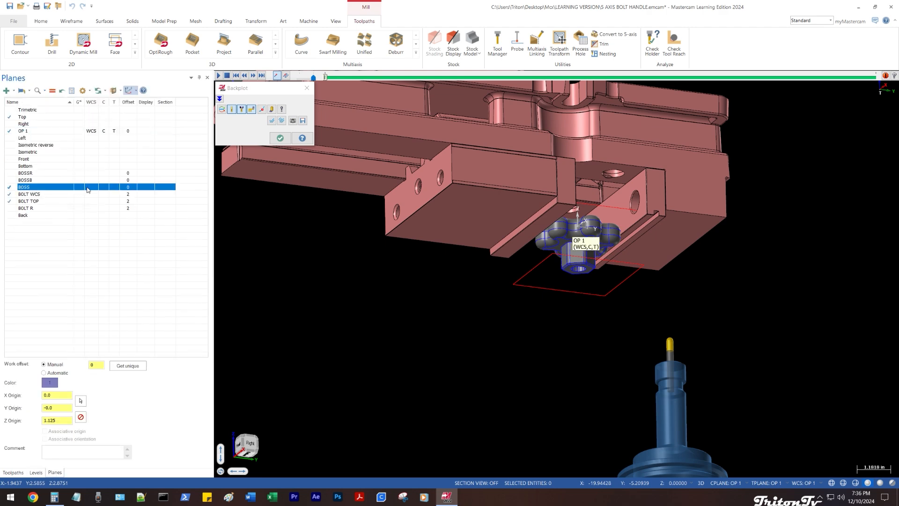
middle_drag(513, 242, 440, 187)
scroll(543, 257, up, 2)
key(Escape)
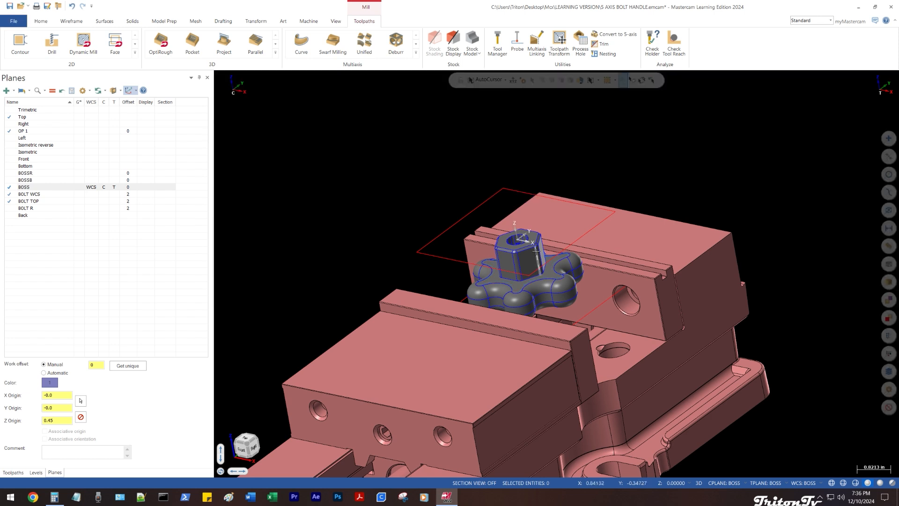
- Hide the OP 1 STOCK WIRE level, view the handle without the OP 2 KURT DX6 vise, and show the vise again
click(36, 473)
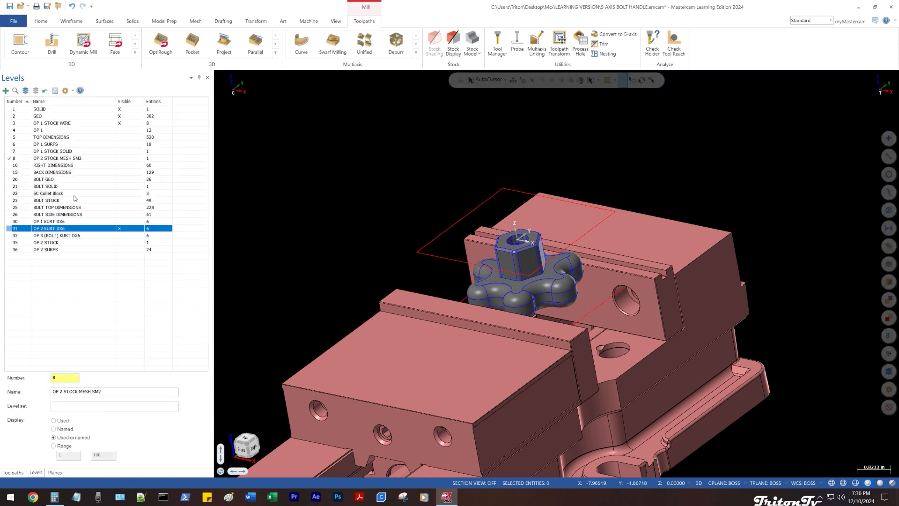
click(125, 229)
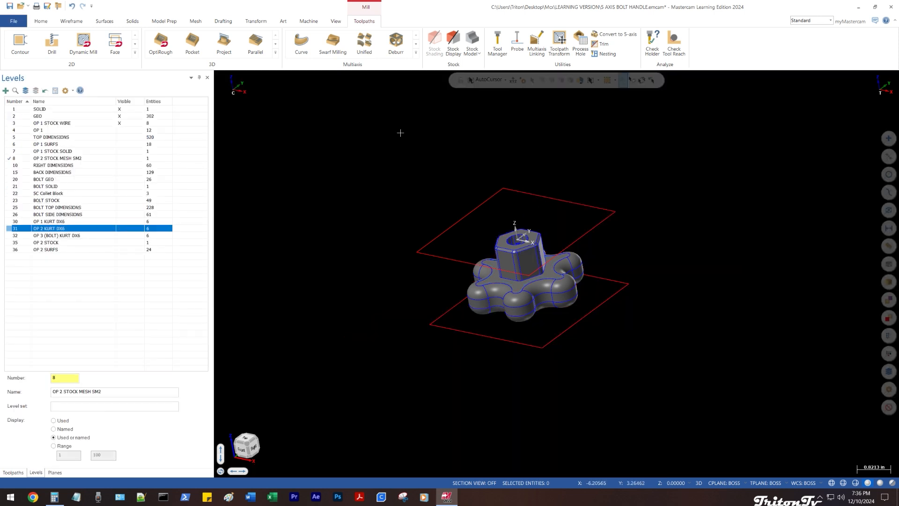
click(126, 229)
click(125, 228)
click(93, 116)
click(129, 122)
scroll(358, 170, up, 1)
middle_drag(357, 169, 376, 201)
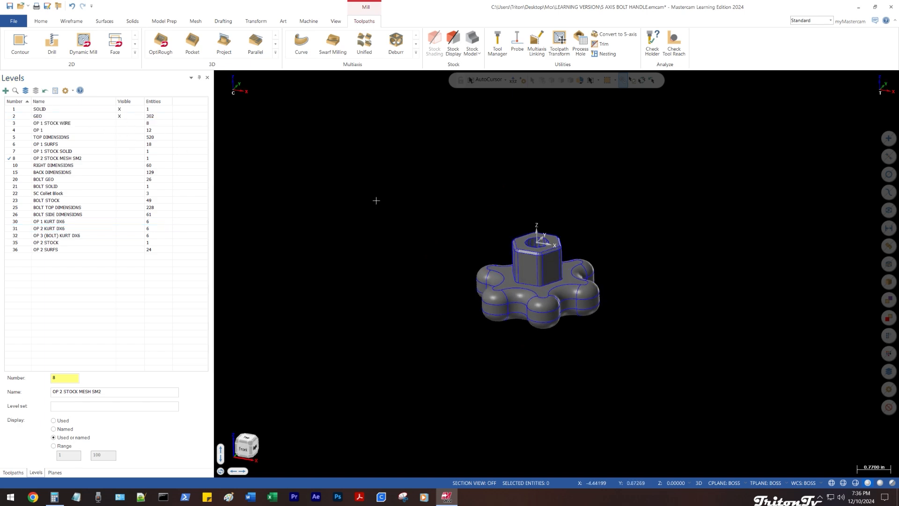
scroll(376, 200, up, 1)
click(123, 230)
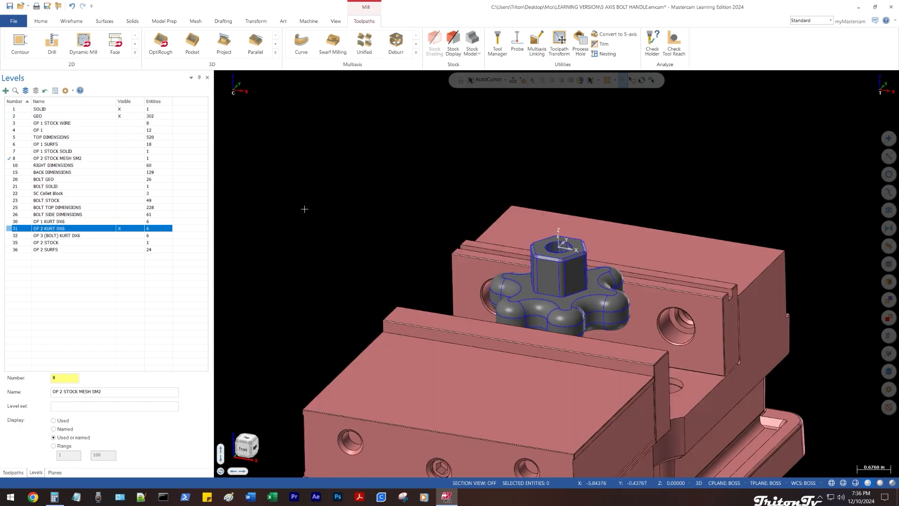
- Examine how the handle sits between the OP 2 vise jaws with its hex boss facing up
scroll(572, 195, down, 3)
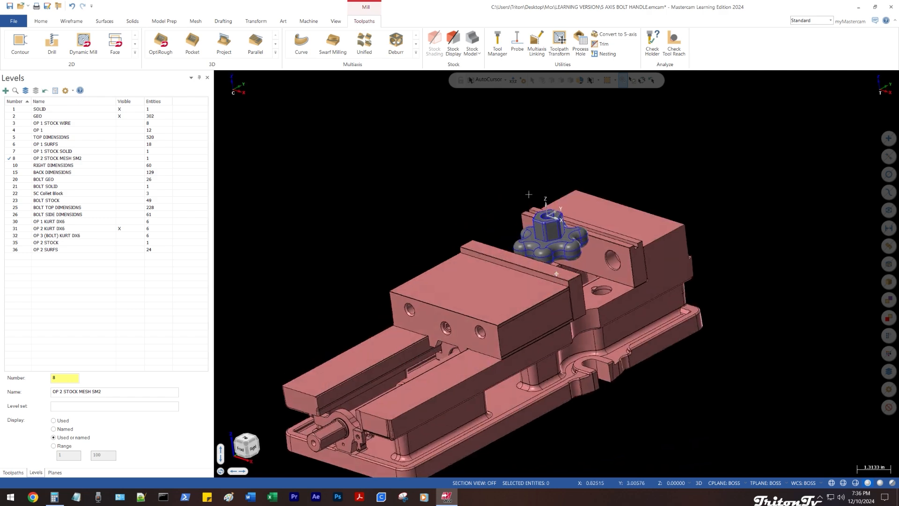
middle_drag(559, 204, 475, 195)
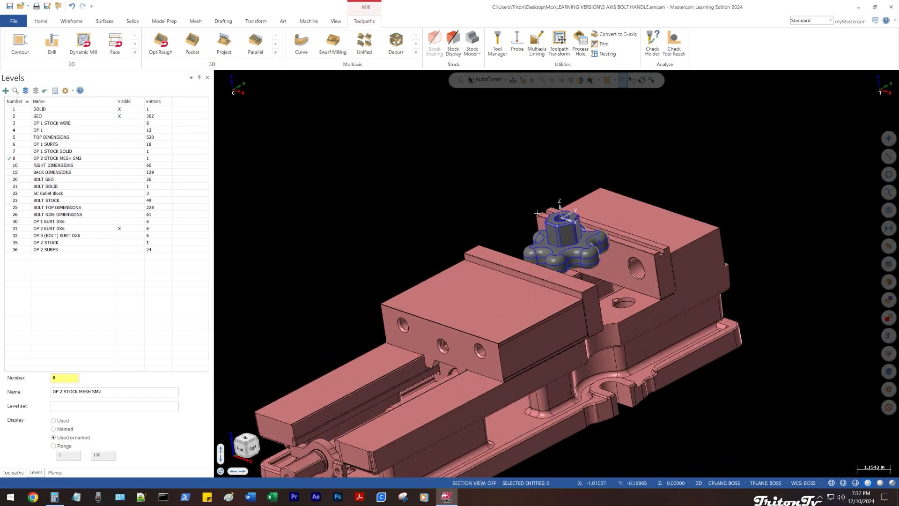
middle_drag(523, 214, 423, 205)
scroll(744, 205, up, 2)
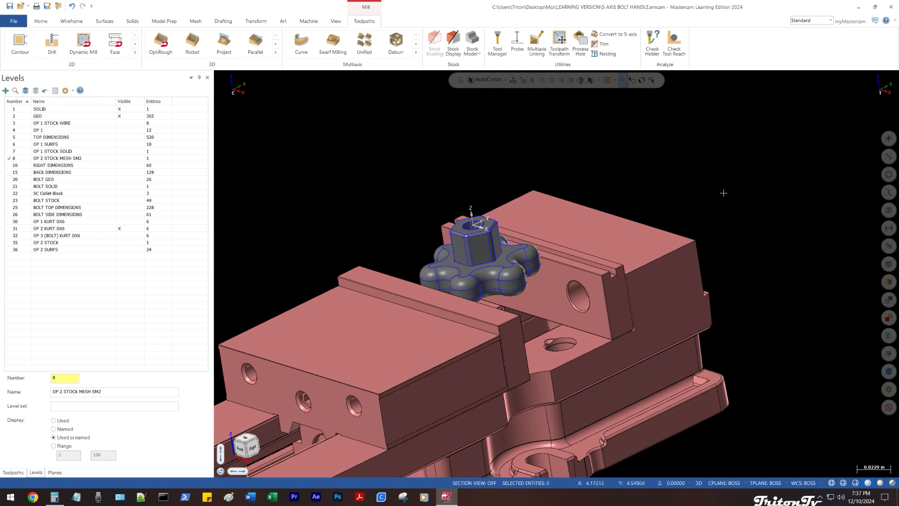
right_click(322, 132)
click(361, 121)
mouse_move(347, 218)
middle_down()
mouse_move(289, 195)
mouse_move(350, 213)
middle_up()
scroll(398, 237, up, 5)
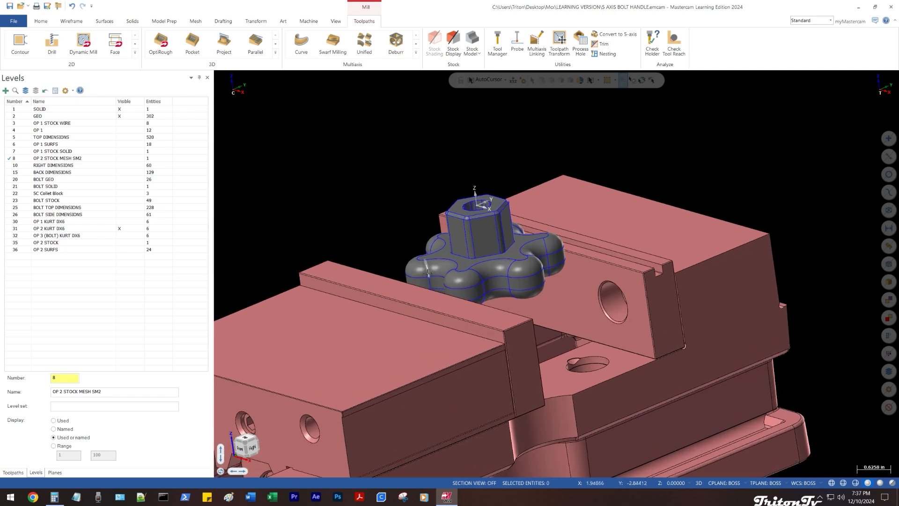
middle_drag(428, 272, 465, 217)
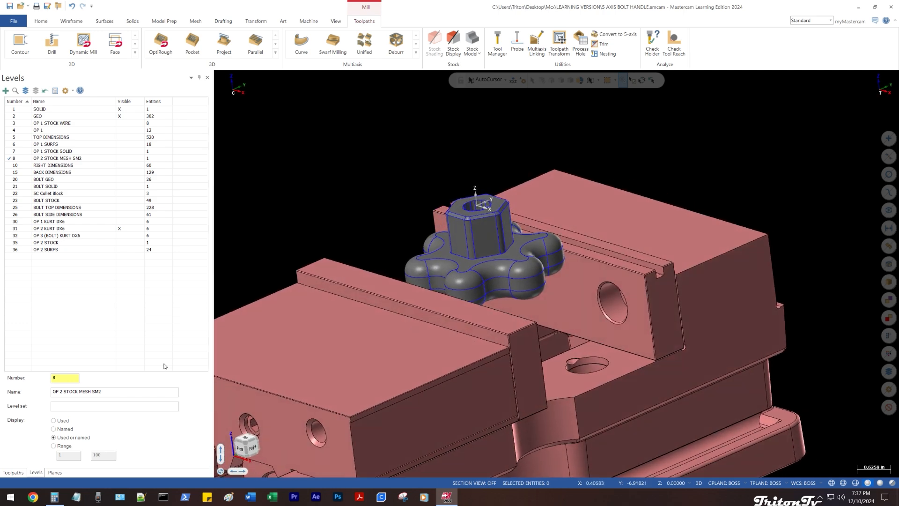